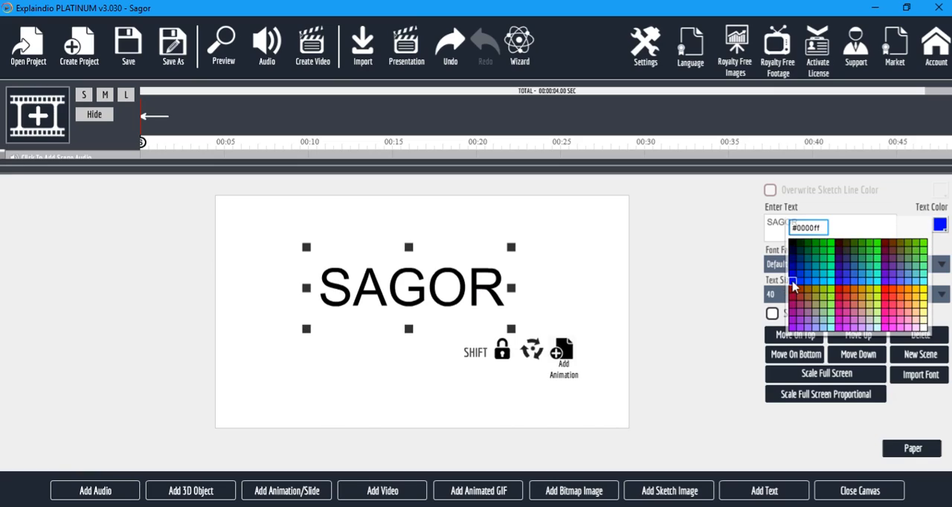
Color the canvas text blue (#0000ff) and set its font family to Audiowide.
{"action": "left_click", "coordinate": [798, 263]}
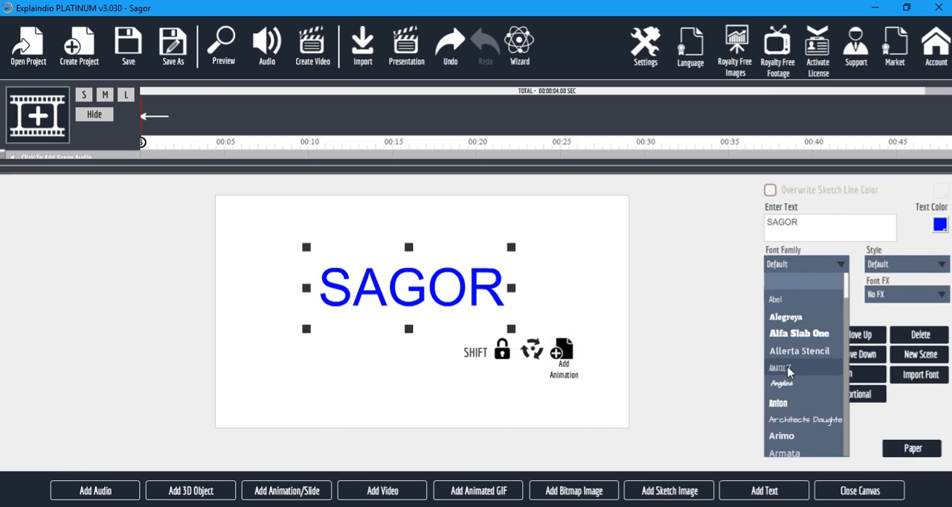
{"action": "left_click", "coordinate": [822, 333]}
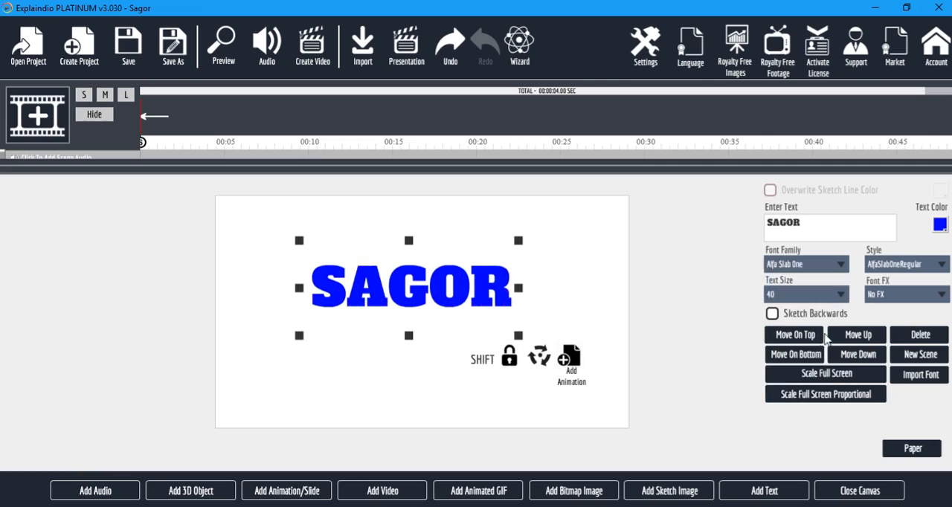
{"action": "left_click", "coordinate": [838, 268]}
{"action": "scroll", "coordinate": [822, 370], "scroll_direction": "down", "scroll_amount": 3}
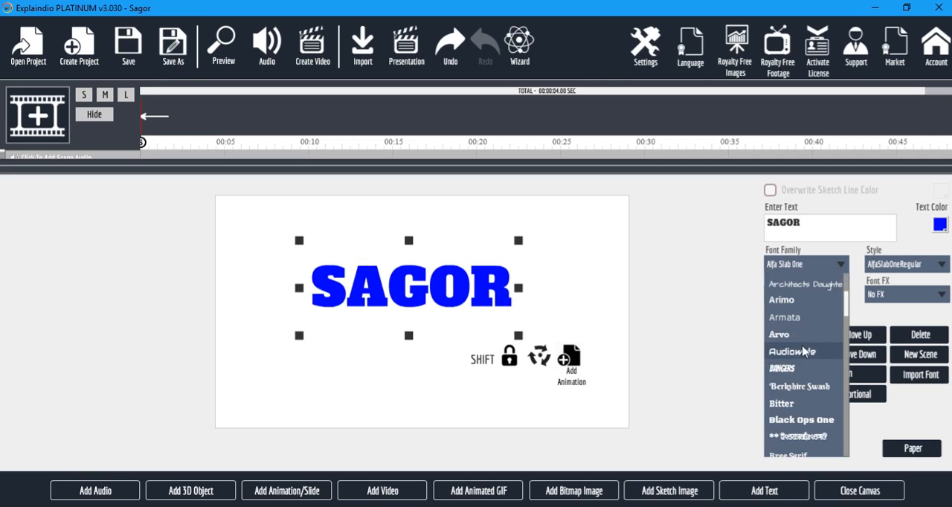
{"action": "left_click", "coordinate": [796, 352]}
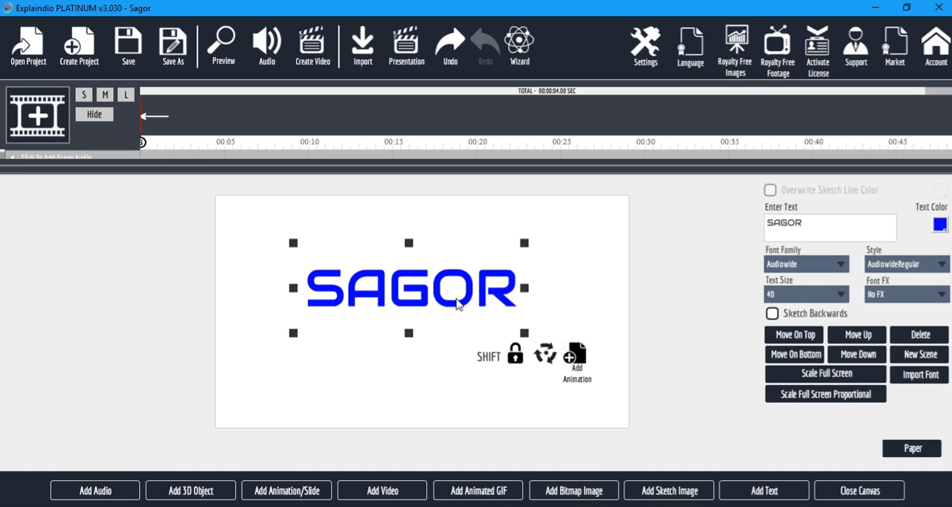
Move the text slightly right and down on the canvas and shrink it a little.
{"action": "left_click_drag", "start_coordinate": [461, 306], "coordinate": [475, 309]}
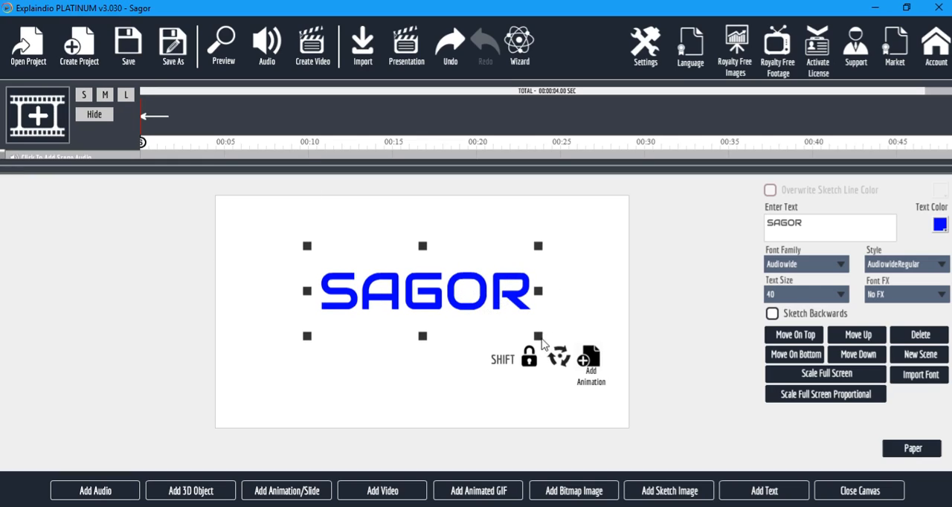
{"action": "left_click_drag", "start_coordinate": [537, 336], "coordinate": [532, 334]}
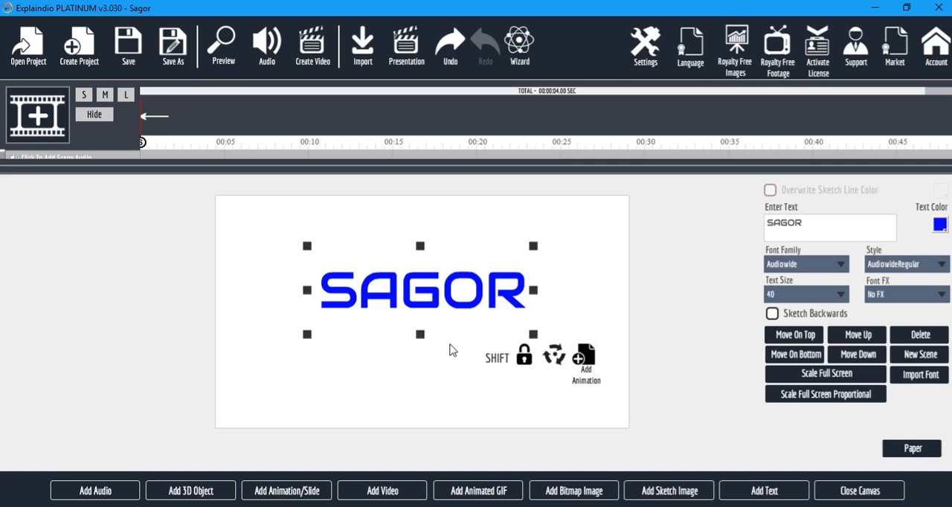
Add a motion animation to the text ending in the canvas's lower-left corner, and preview the project.
{"action": "left_click", "coordinate": [580, 361]}
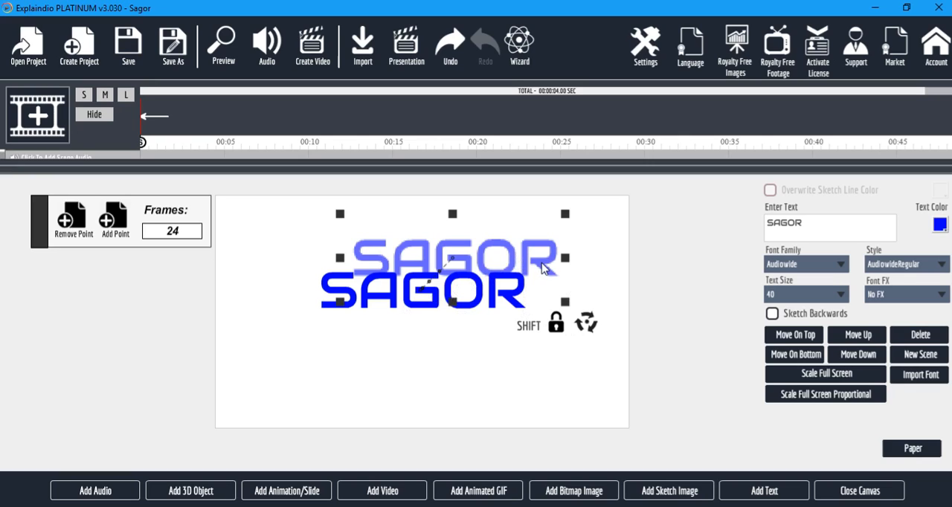
{"action": "left_click_drag", "start_coordinate": [543, 267], "coordinate": [411, 414]}
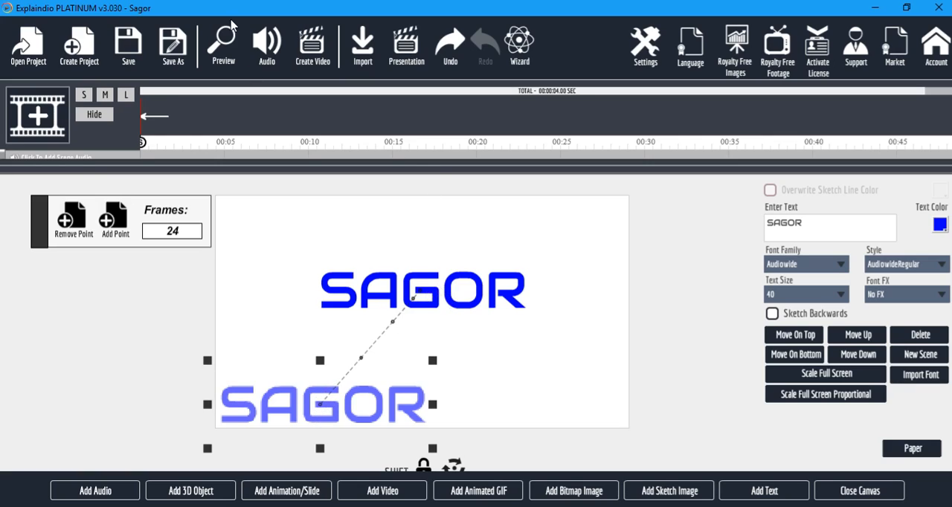
{"action": "left_click", "coordinate": [231, 49]}
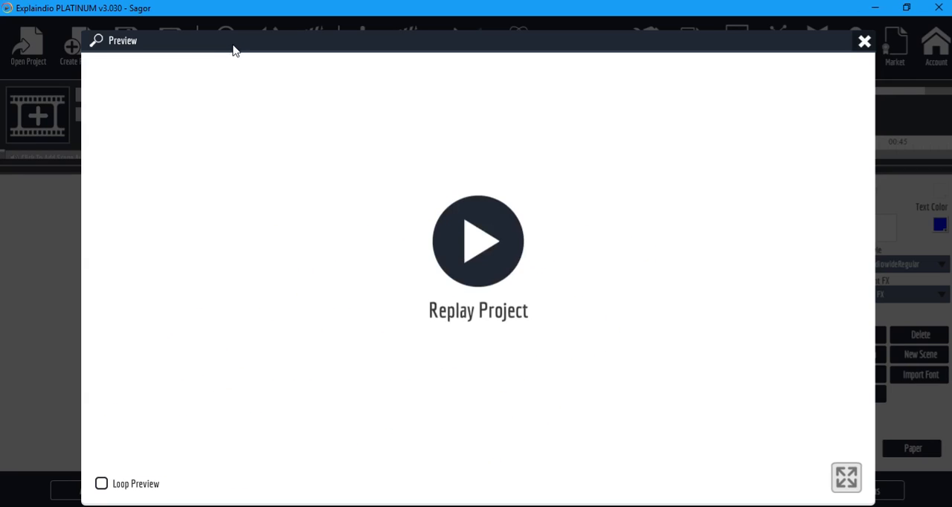
{"action": "left_click", "coordinate": [863, 43]}
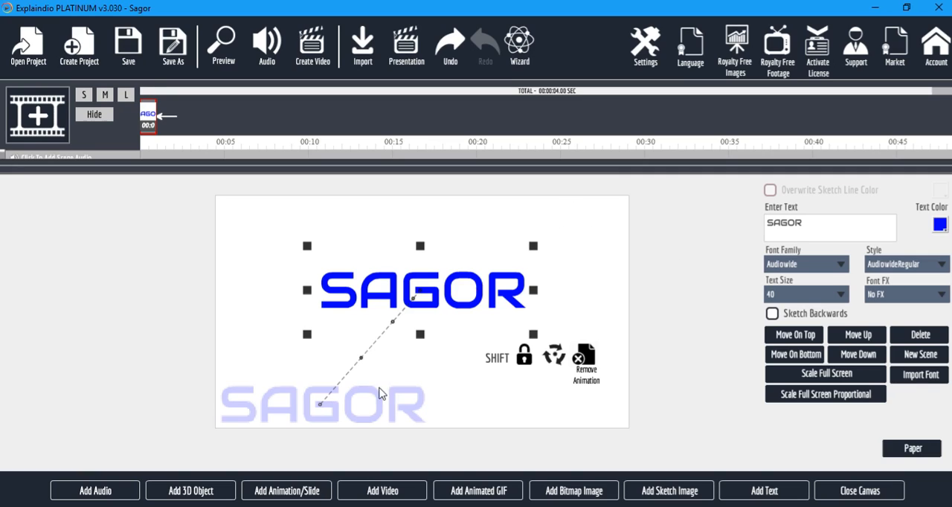
Try ending the text animation in the canvas's upper-right corner and preview the project.
{"action": "left_click_drag", "start_coordinate": [339, 420], "coordinate": [519, 237]}
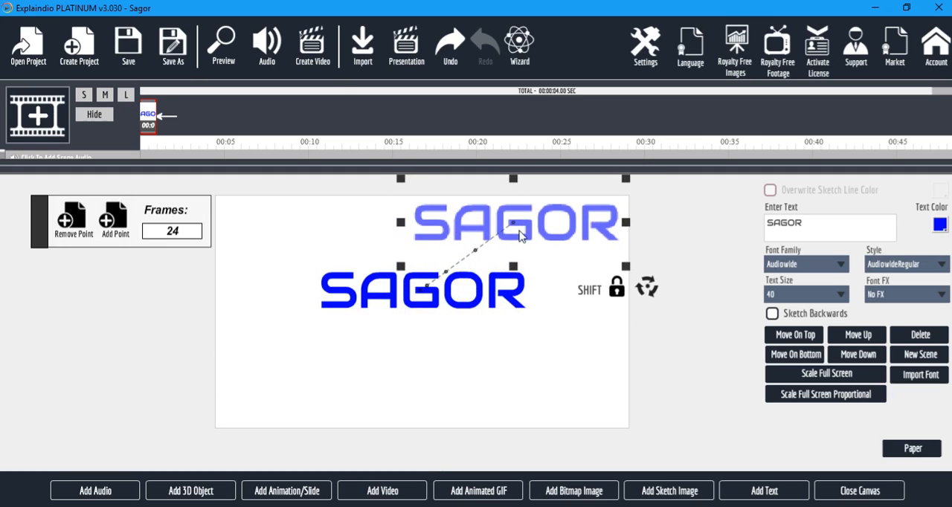
{"action": "left_click", "coordinate": [226, 46]}
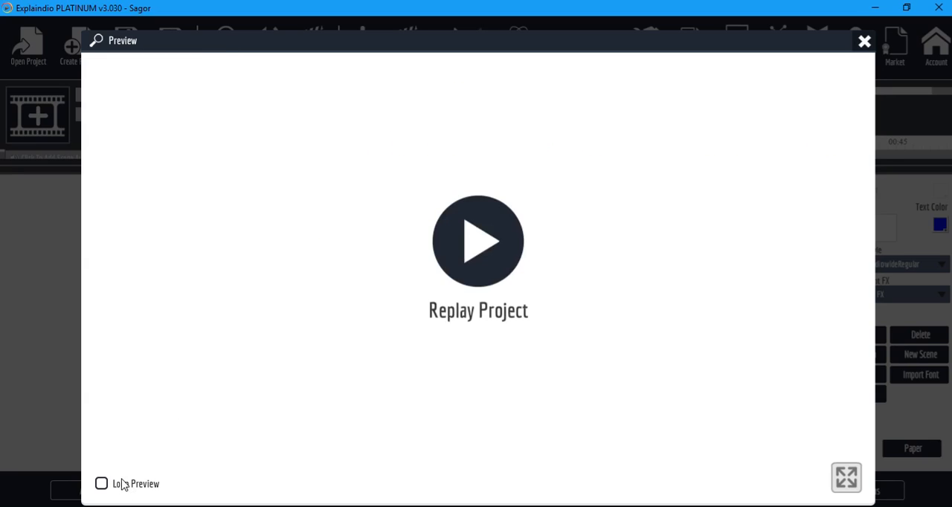
{"action": "left_click", "coordinate": [864, 42]}
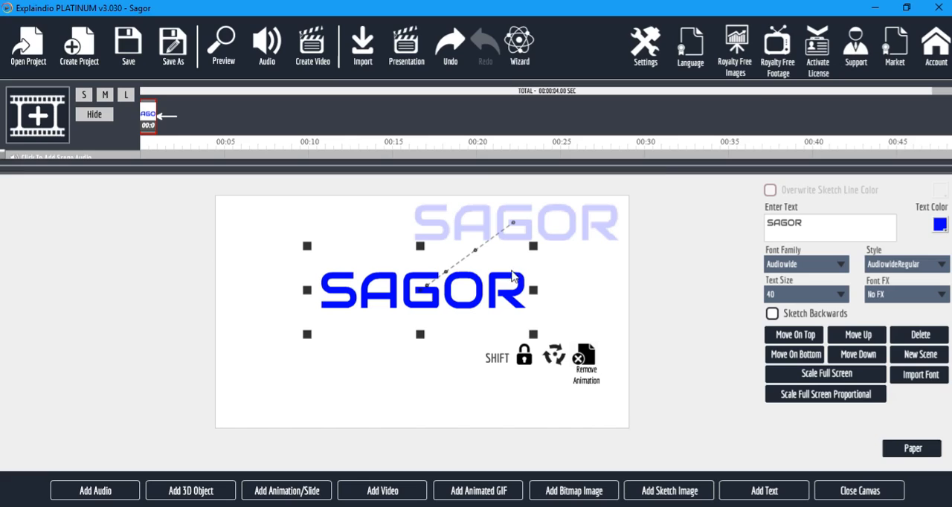
Place the animation point in the canvas's lower-left corner and add a second point in its upper-right corner.
{"action": "left_click_drag", "start_coordinate": [570, 227], "coordinate": [379, 413]}
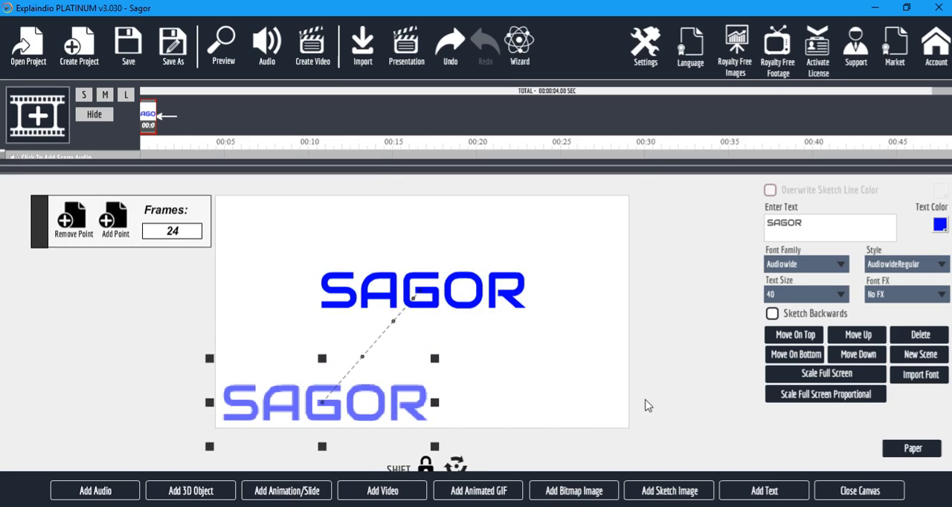
{"action": "scroll", "coordinate": [668, 363], "scroll_direction": "down", "scroll_amount": 3}
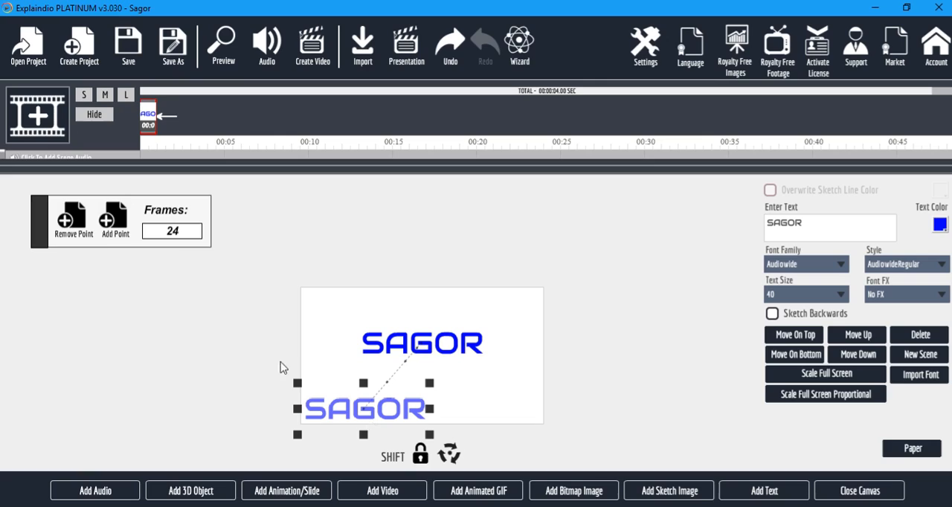
{"action": "left_click", "coordinate": [108, 223]}
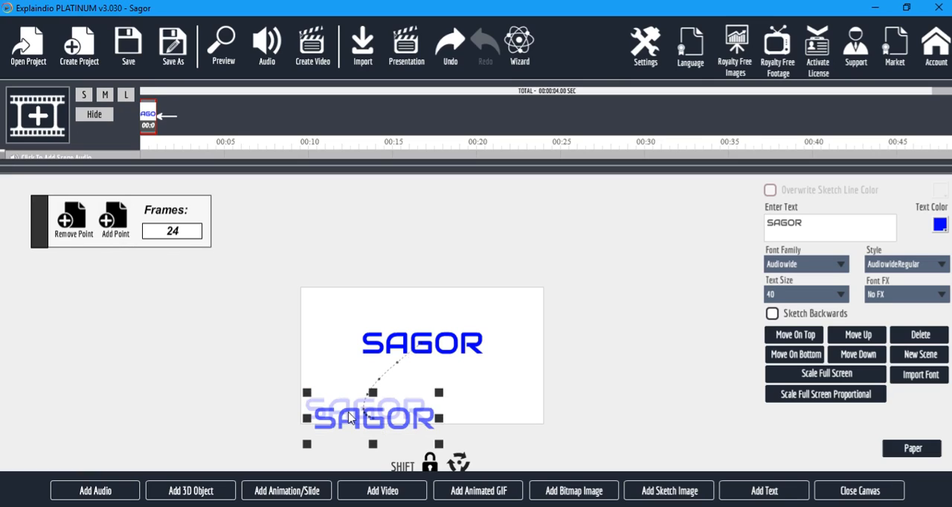
{"action": "left_click_drag", "start_coordinate": [334, 405], "coordinate": [437, 291]}
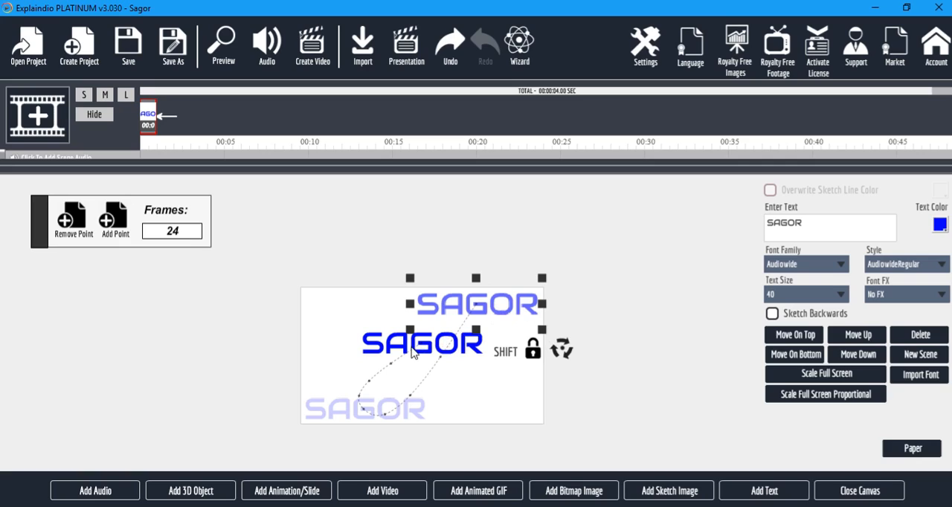
Add a third animation point over the text's starting position and preview the looping motion.
{"action": "left_click", "coordinate": [108, 226]}
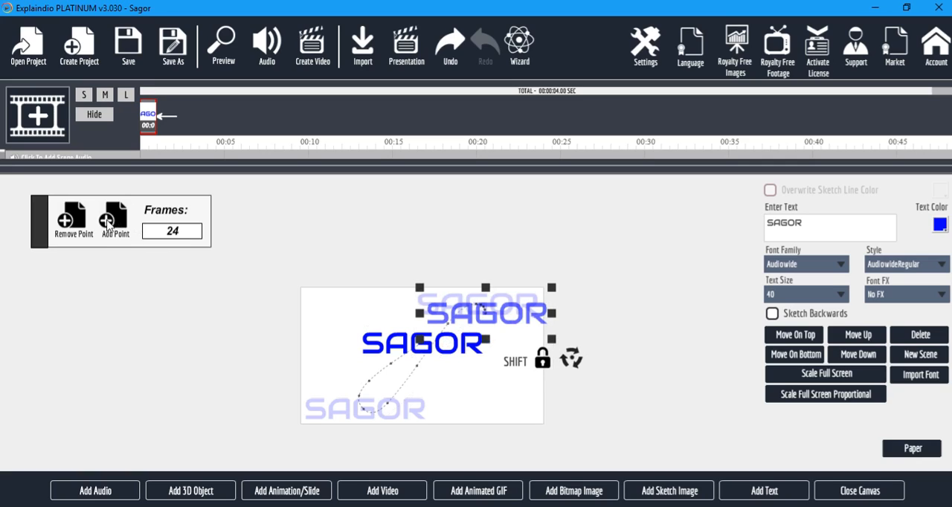
{"action": "left_click_drag", "start_coordinate": [493, 320], "coordinate": [430, 348]}
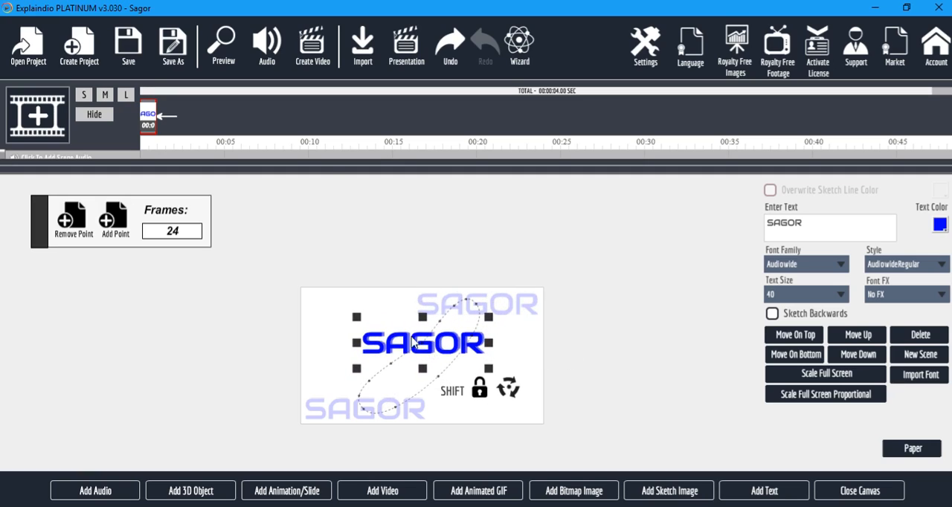
{"action": "left_click", "coordinate": [223, 46]}
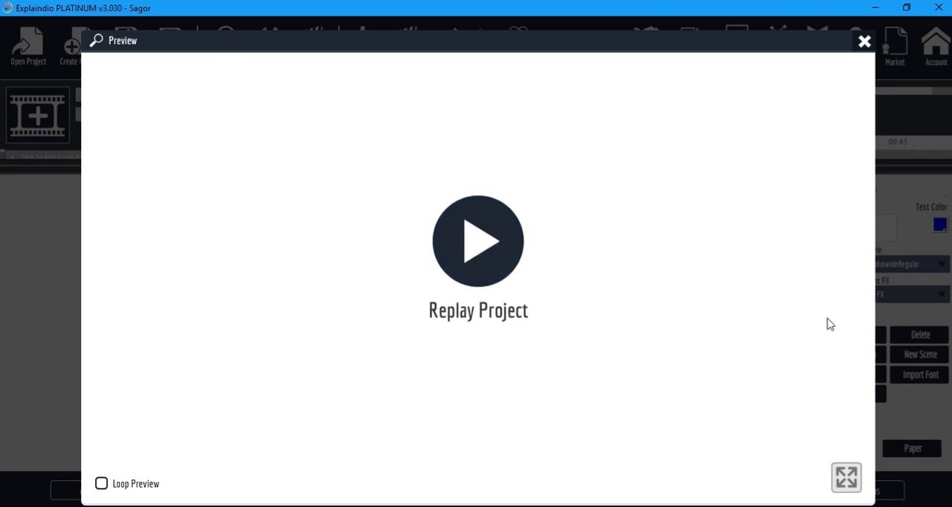
{"action": "left_click", "coordinate": [864, 41]}
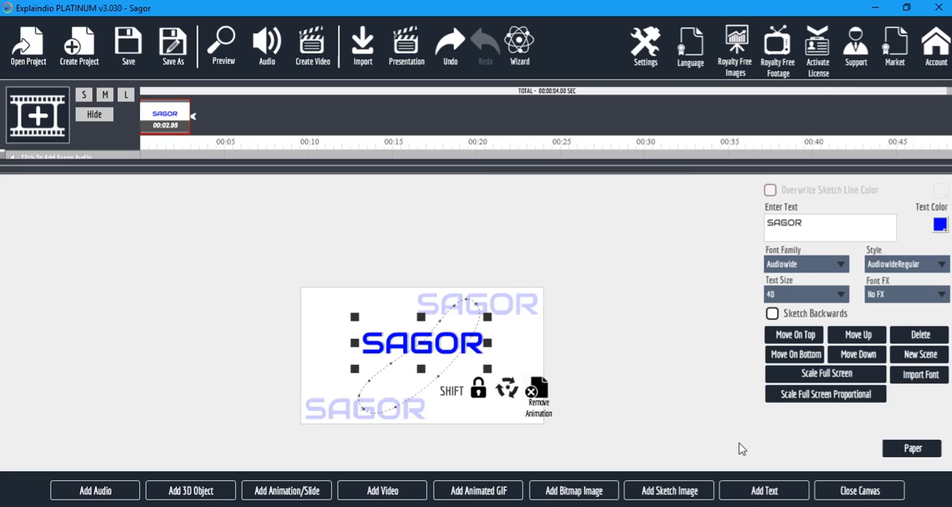
Leave the canvas and examine the scene and effects settings for the animated text.
{"action": "left_click", "coordinate": [873, 491]}
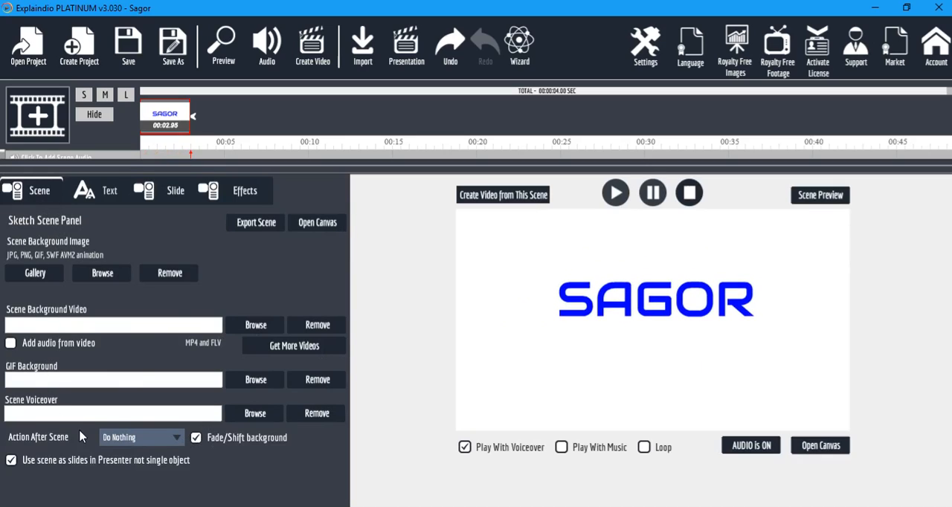
{"action": "left_click", "coordinate": [234, 195]}
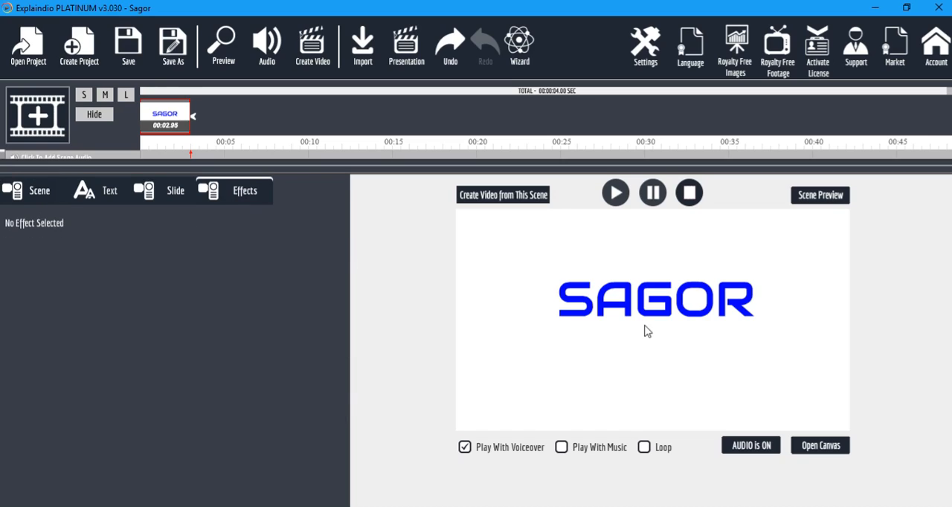
{"action": "left_click", "coordinate": [819, 449]}
{"action": "left_click", "coordinate": [406, 342]}
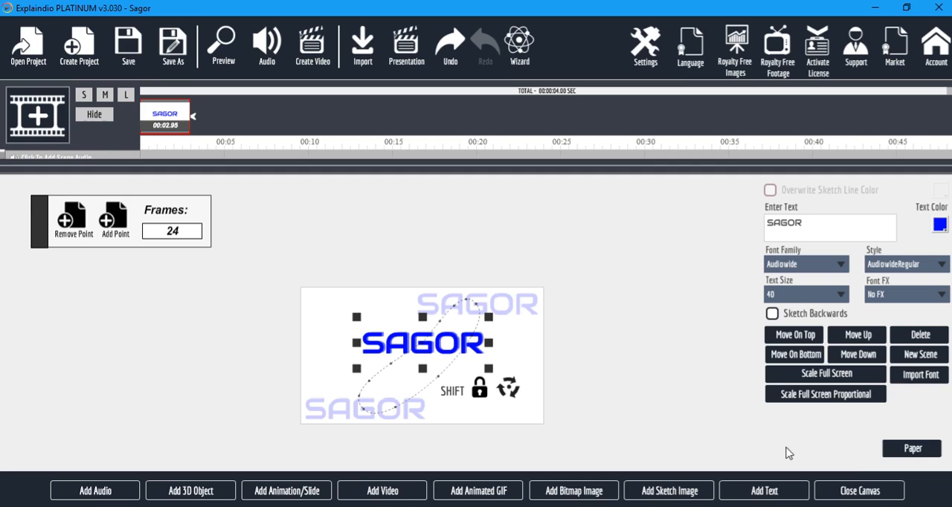
{"action": "left_click", "coordinate": [863, 493]}
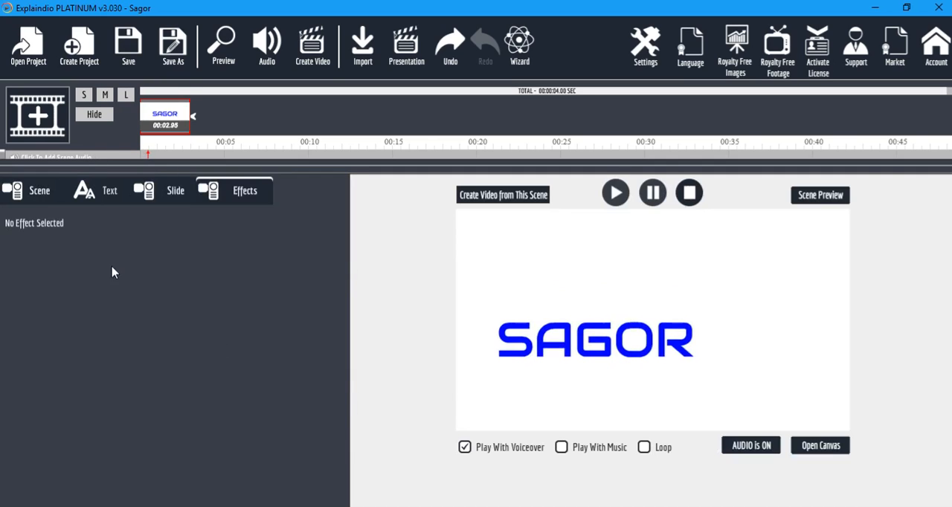
{"action": "left_click", "coordinate": [22, 193]}
{"action": "left_click", "coordinate": [253, 193]}
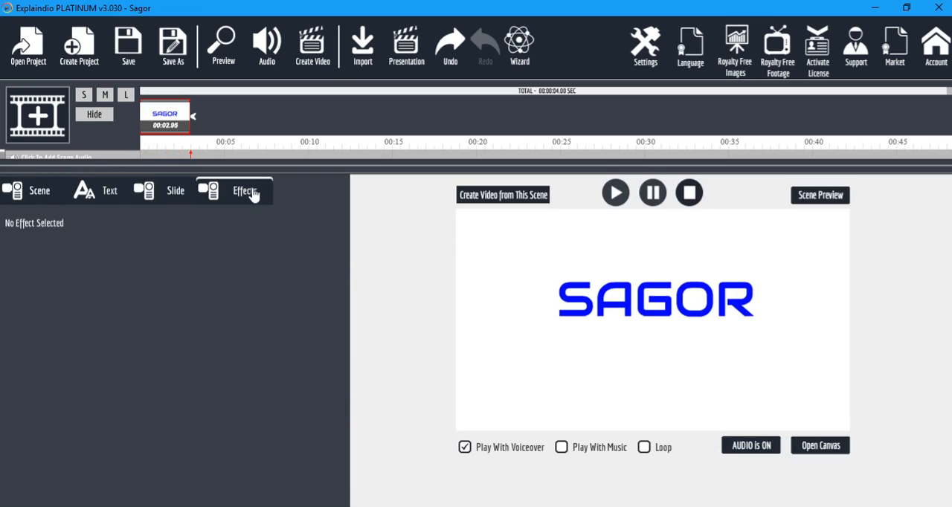
{"action": "left_click", "coordinate": [43, 187]}
{"action": "left_click", "coordinate": [840, 448]}
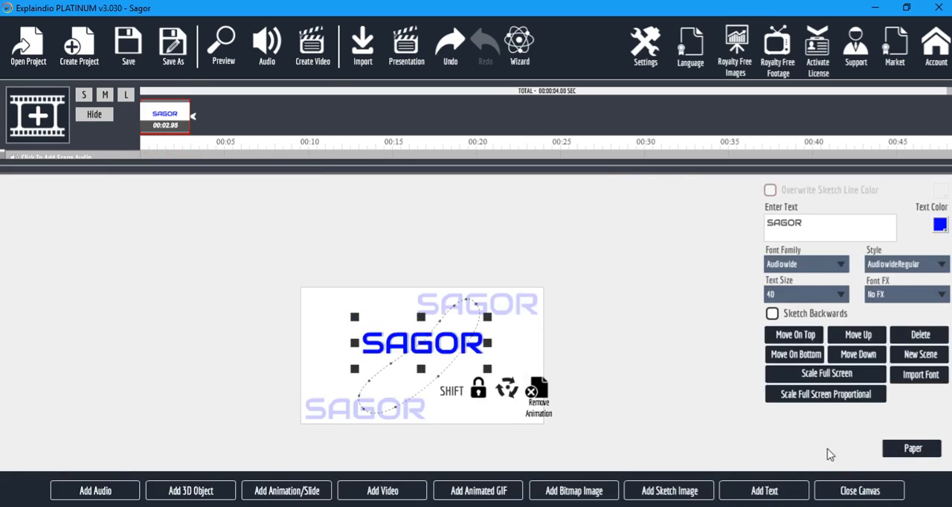
Move the third animation point slightly below the text's starting position.
{"action": "left_click", "coordinate": [408, 346]}
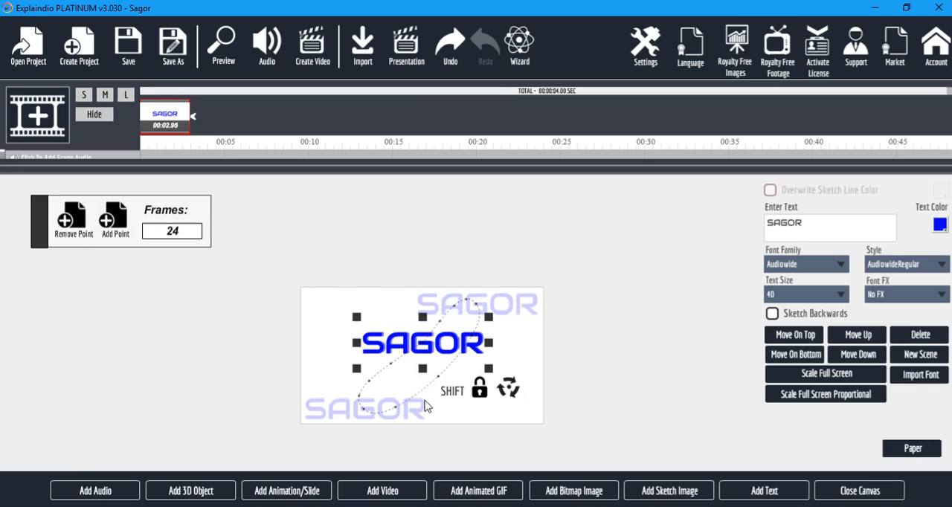
{"action": "left_click_drag", "start_coordinate": [429, 351], "coordinate": [437, 375]}
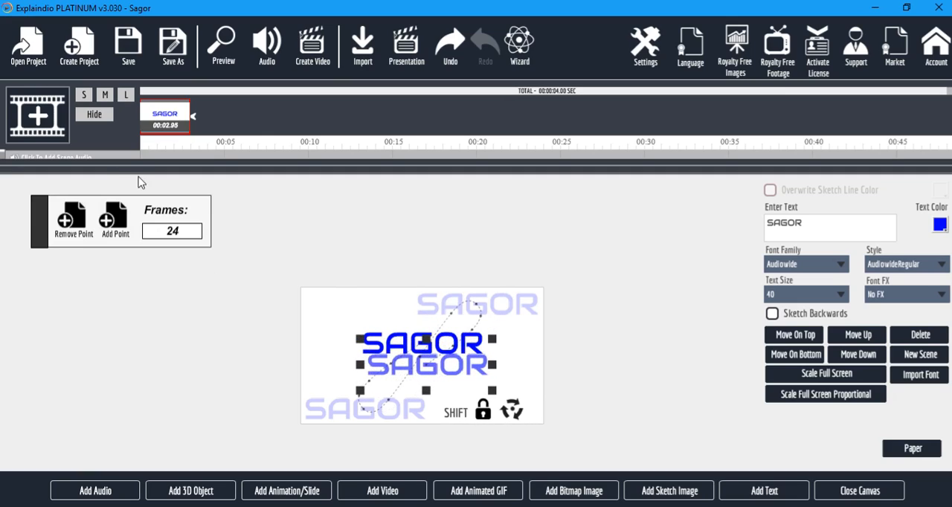
Leave the canvas again and look through the scene, text and effects settings for the adjusted animation.
{"action": "left_click", "coordinate": [861, 491]}
{"action": "left_click", "coordinate": [249, 192]}
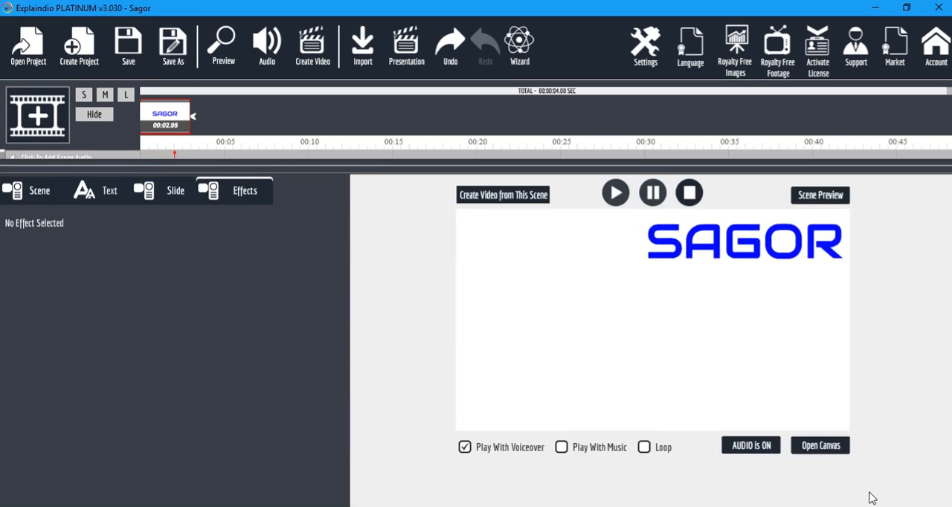
{"action": "left_click", "coordinate": [824, 448]}
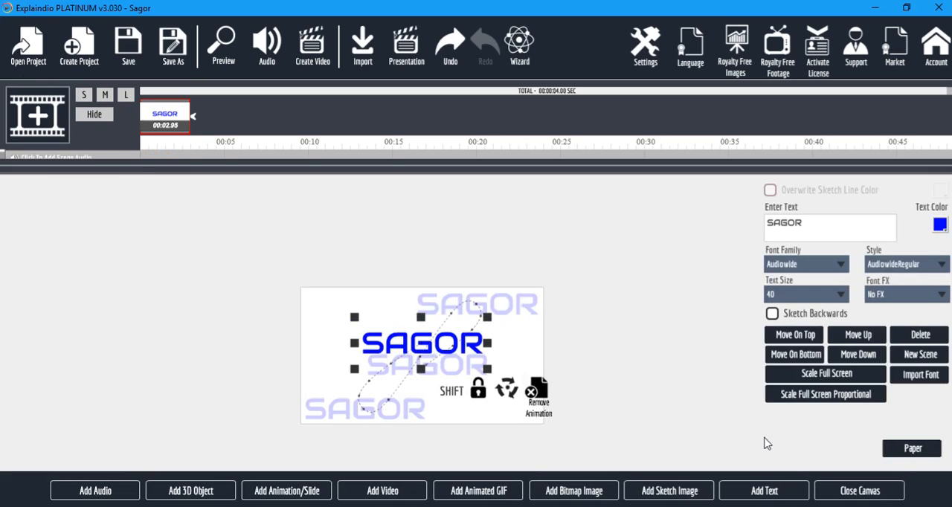
{"action": "left_click", "coordinate": [866, 493]}
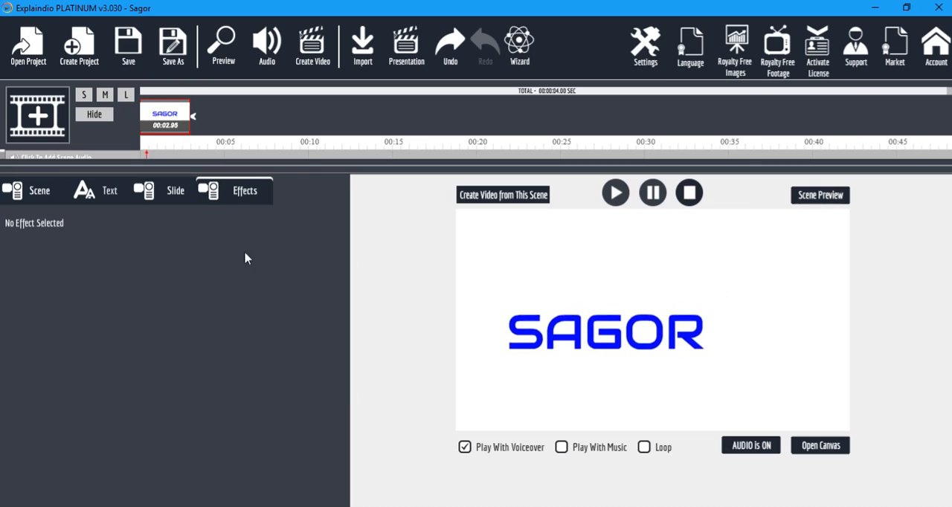
{"action": "left_click", "coordinate": [37, 190]}
{"action": "left_click", "coordinate": [97, 191]}
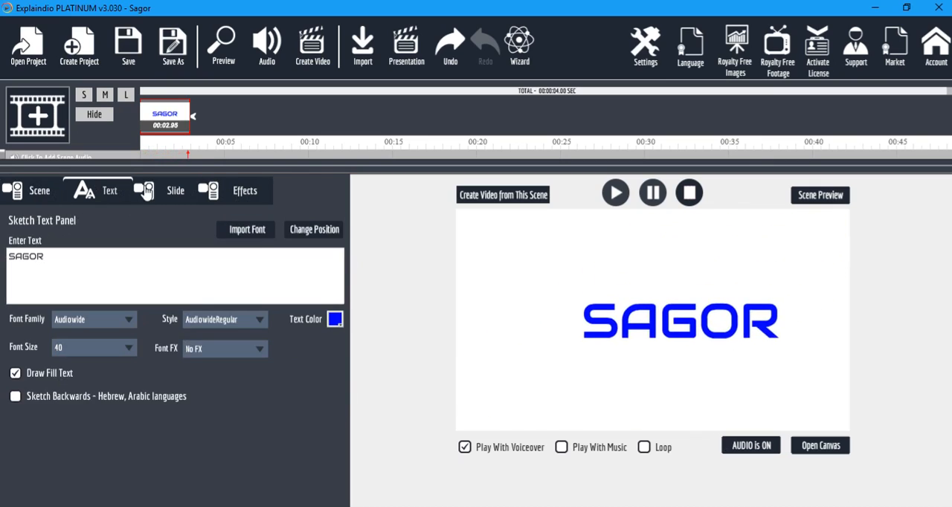
{"action": "left_click", "coordinate": [244, 191]}
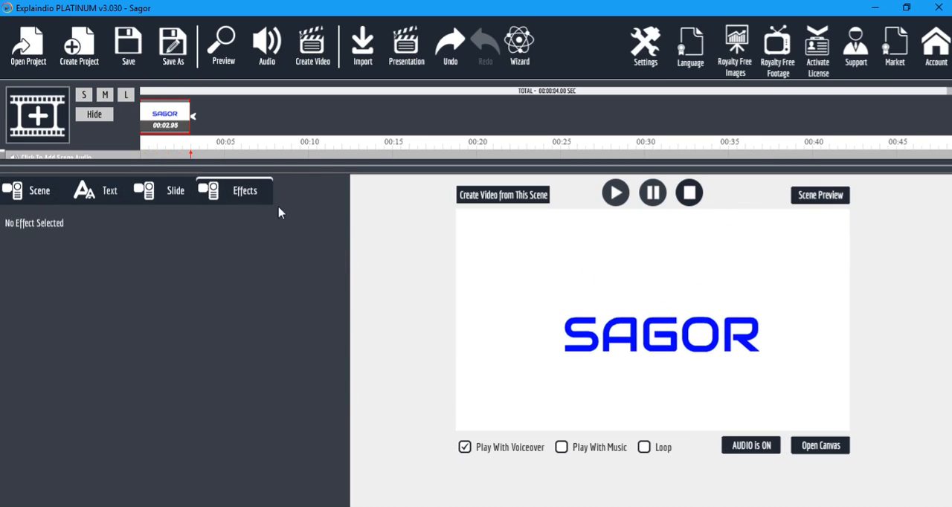
{"action": "left_click", "coordinate": [824, 448]}
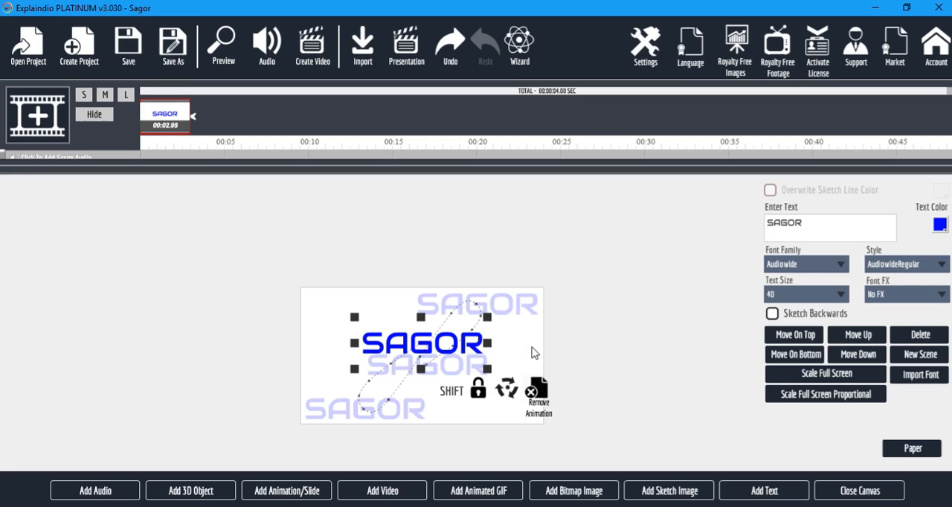
Enlarge the timeline area and add a Fly In effect to the blue text.
{"action": "left_click_drag", "start_coordinate": [378, 174], "coordinate": [372, 232]}
{"action": "left_click", "coordinate": [14, 175]}
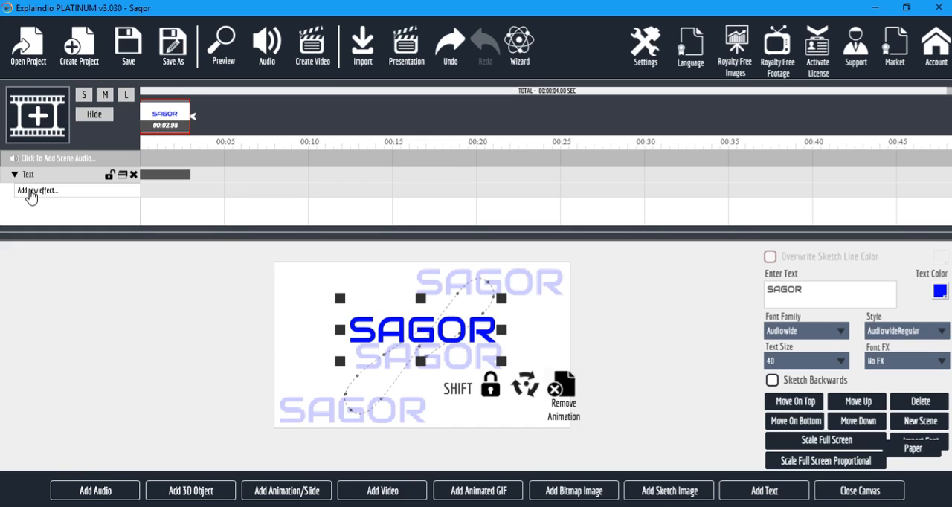
{"action": "left_click", "coordinate": [30, 193]}
{"action": "mouse_move", "coordinate": [195, 234]}
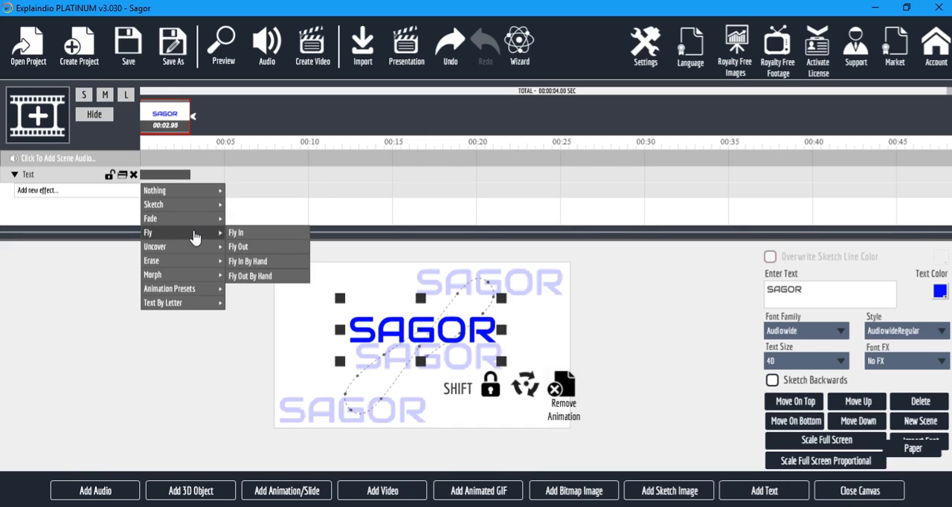
{"action": "left_click", "coordinate": [243, 235]}
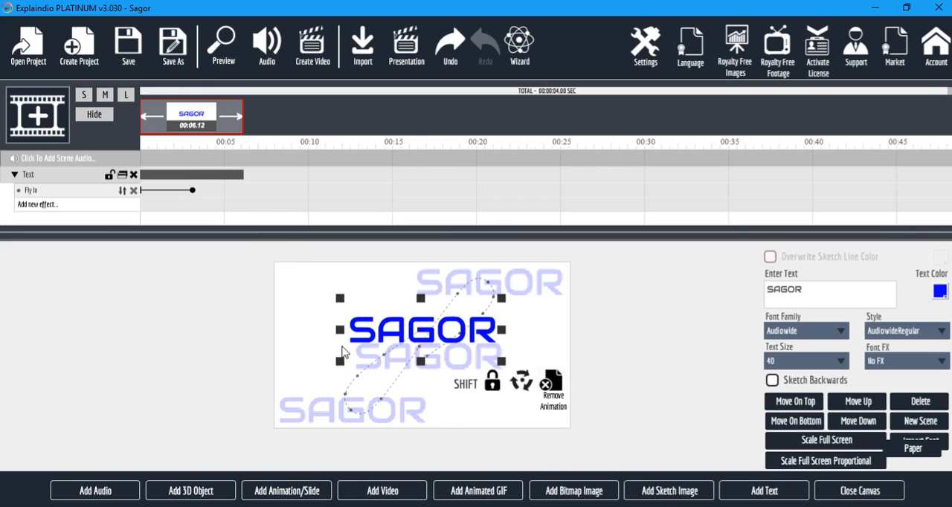
Set the Fly In effect's pause after action to 27 frames and preview the scene.
{"action": "left_click", "coordinate": [873, 493]}
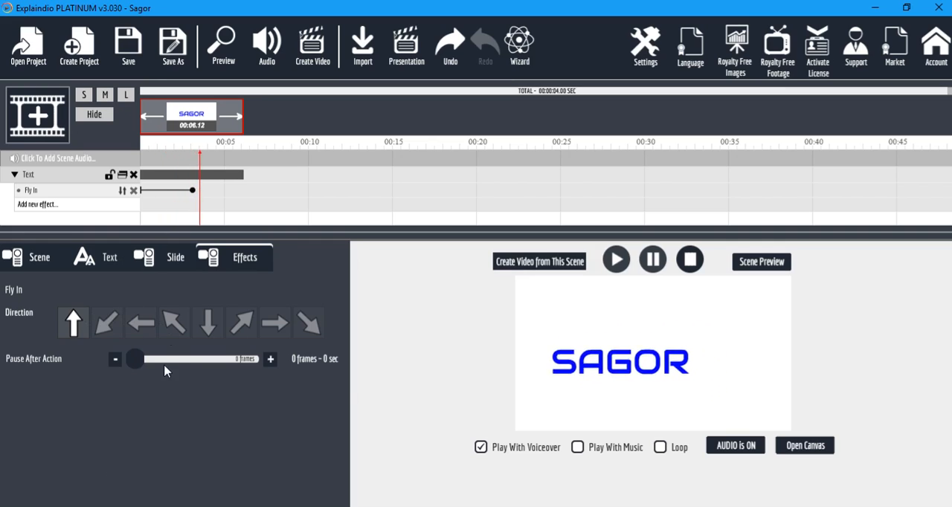
{"action": "left_click_drag", "start_coordinate": [145, 359], "coordinate": [136, 366]}
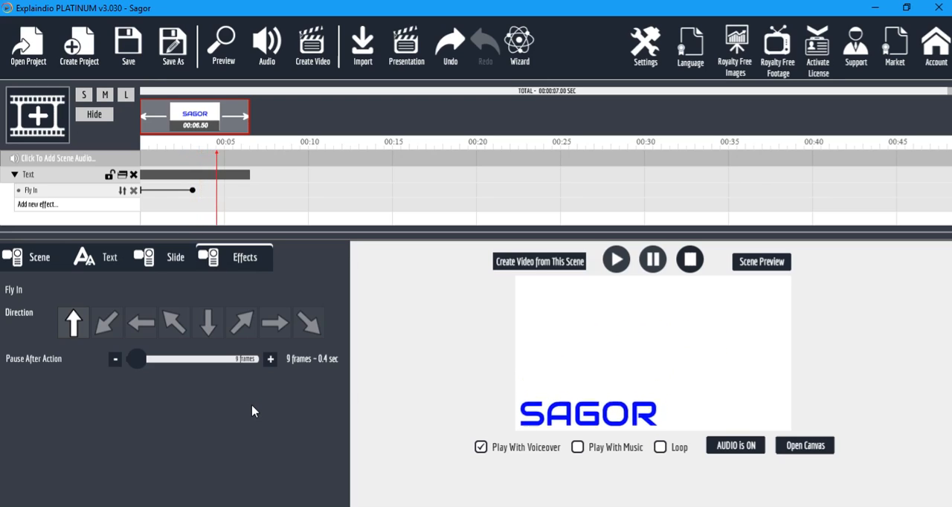
{"action": "left_click", "coordinate": [142, 363]}
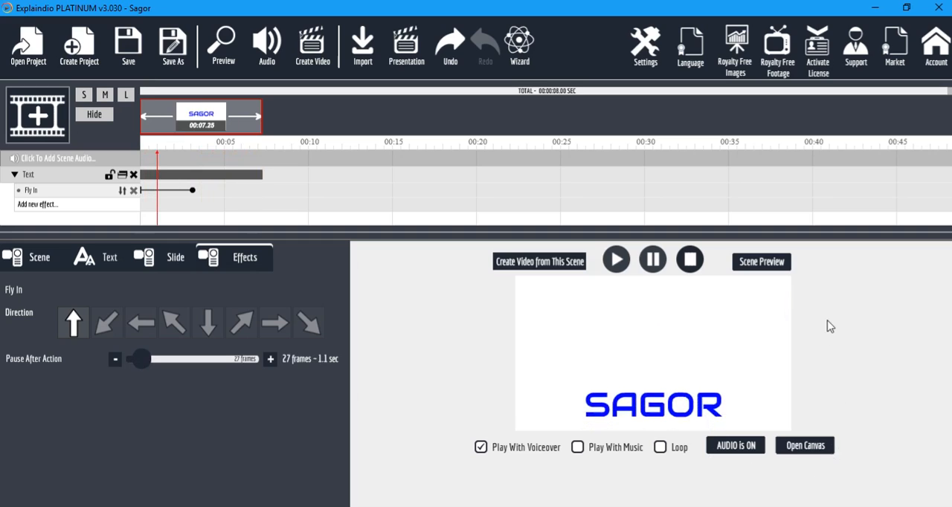
{"action": "left_click", "coordinate": [760, 262]}
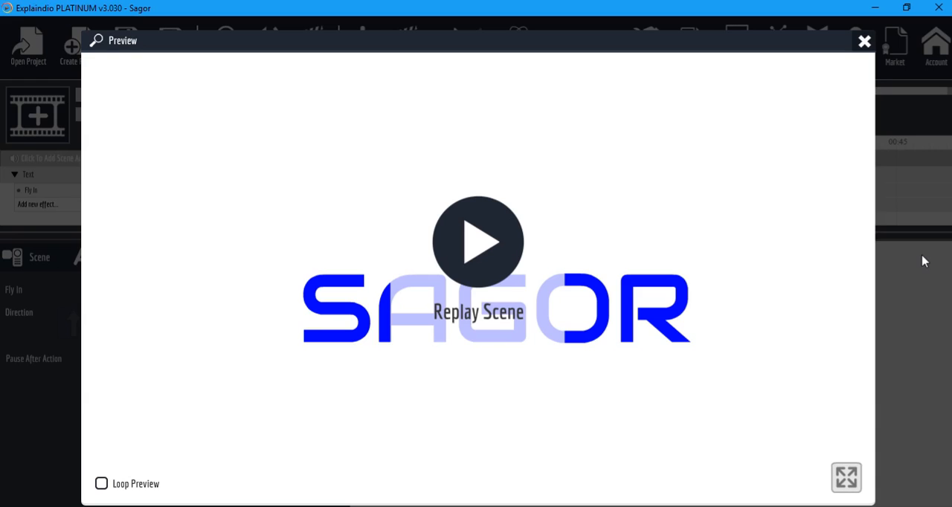
{"action": "left_click", "coordinate": [864, 41]}
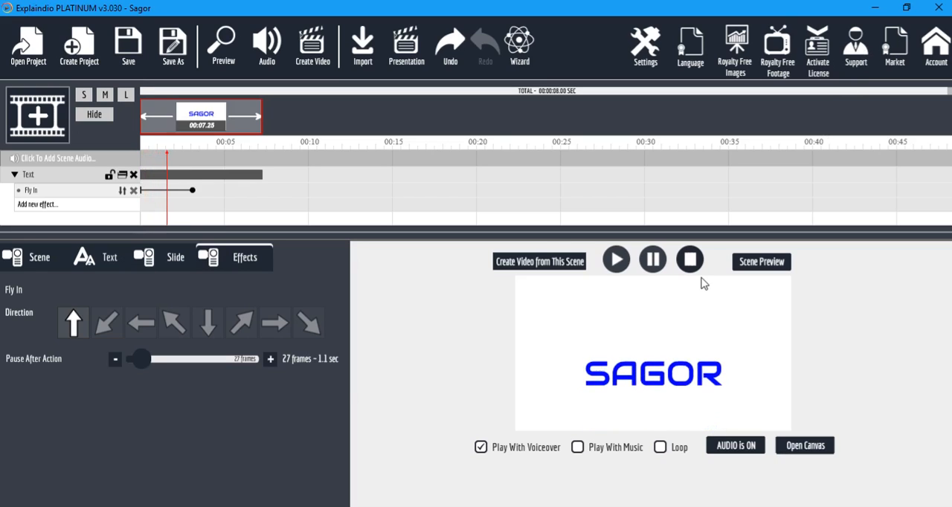
Add a second text object reading "A Naughty Boy" to the canvas and place it just below the blue text.
{"action": "left_click", "coordinate": [816, 448]}
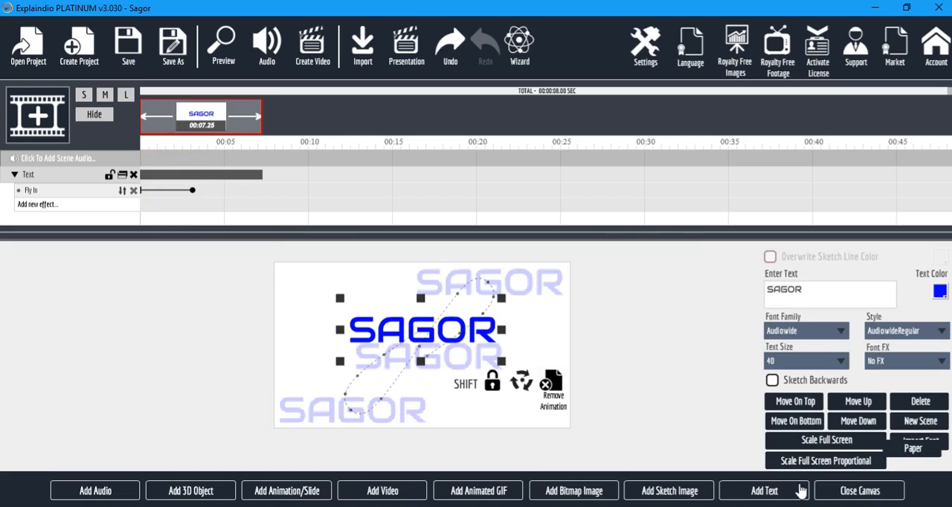
{"action": "left_click", "coordinate": [760, 490]}
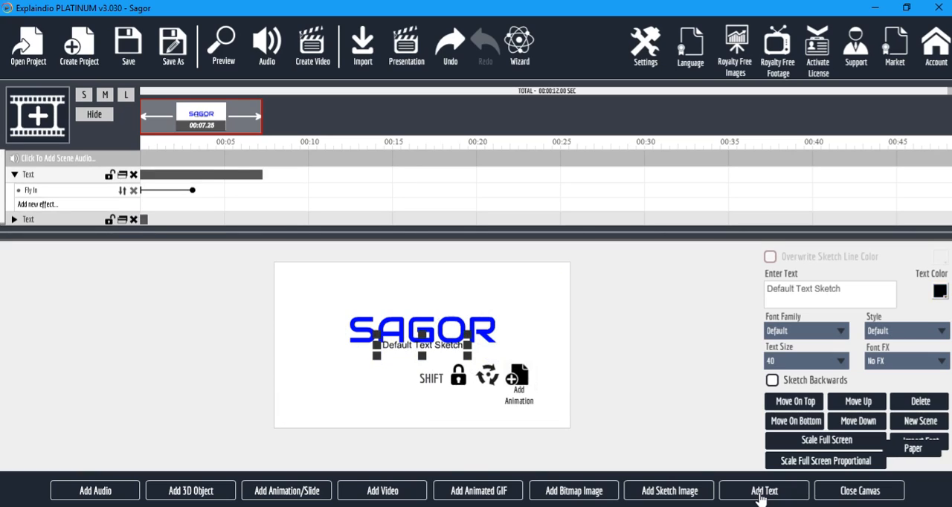
{"action": "left_click", "coordinate": [766, 288]}
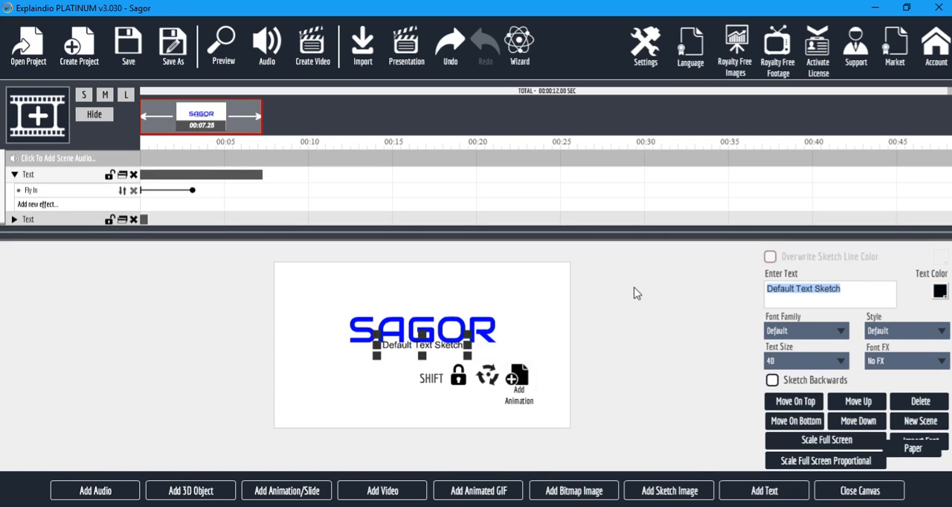
{"action": "key", "text": "shift"}
{"action": "type", "text": "A Du"}
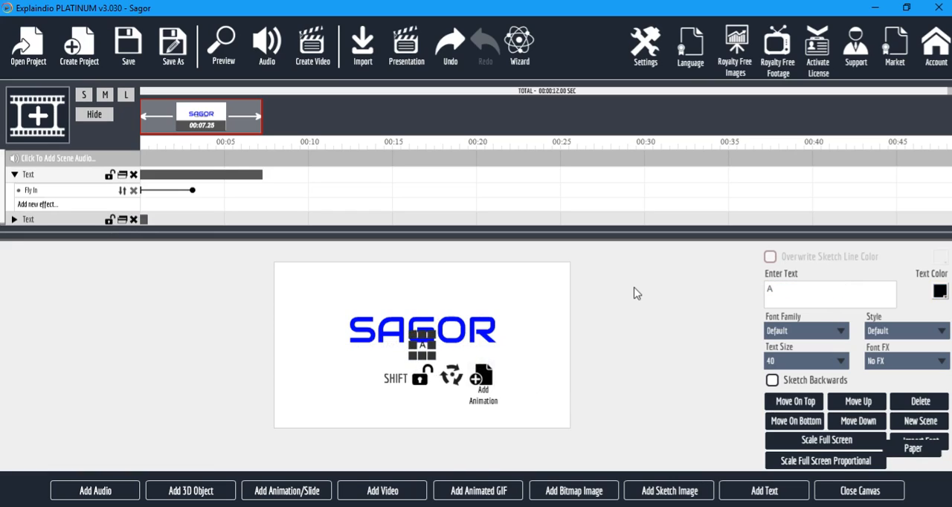
{"action": "key", "text": "BackSpace"}
{"action": "key", "text": "BackSpace"}
{"action": "type", "text": "Naughty"}
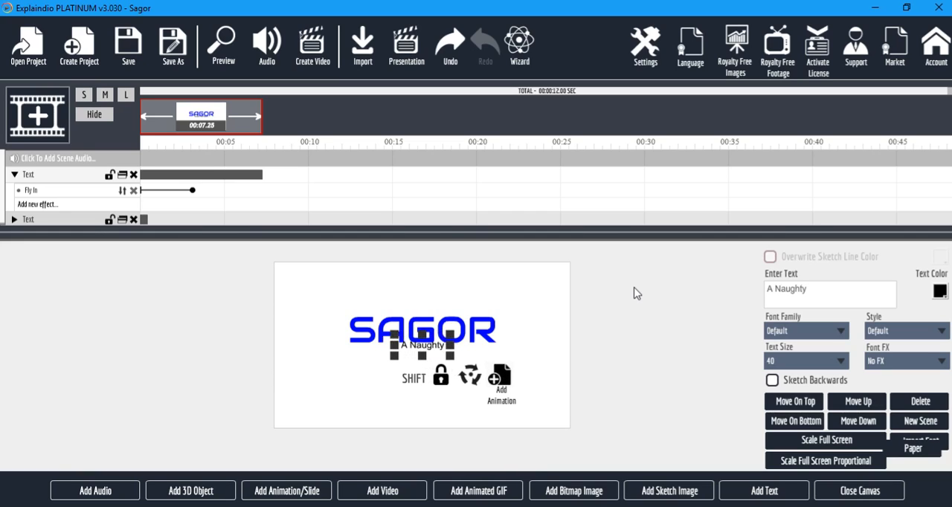
{"action": "type", "text": " Boy"}
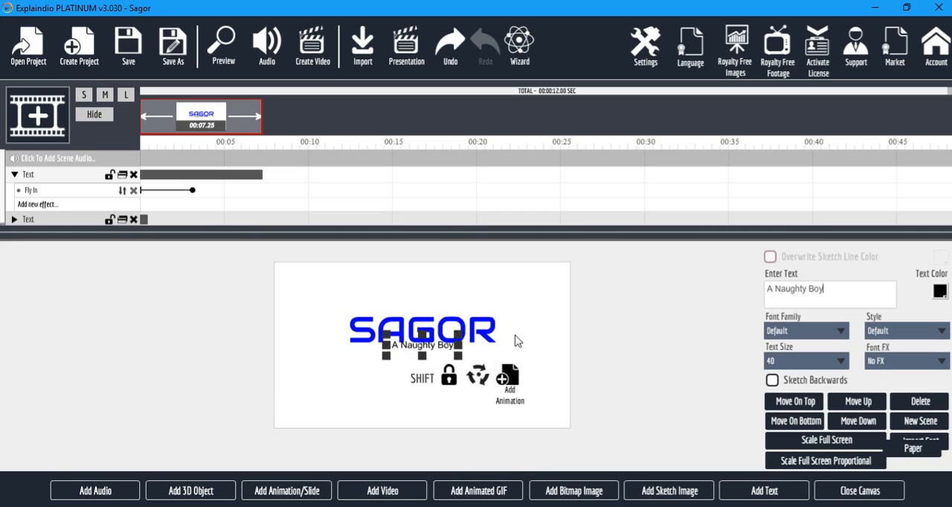
{"action": "left_click_drag", "start_coordinate": [444, 351], "coordinate": [444, 365]}
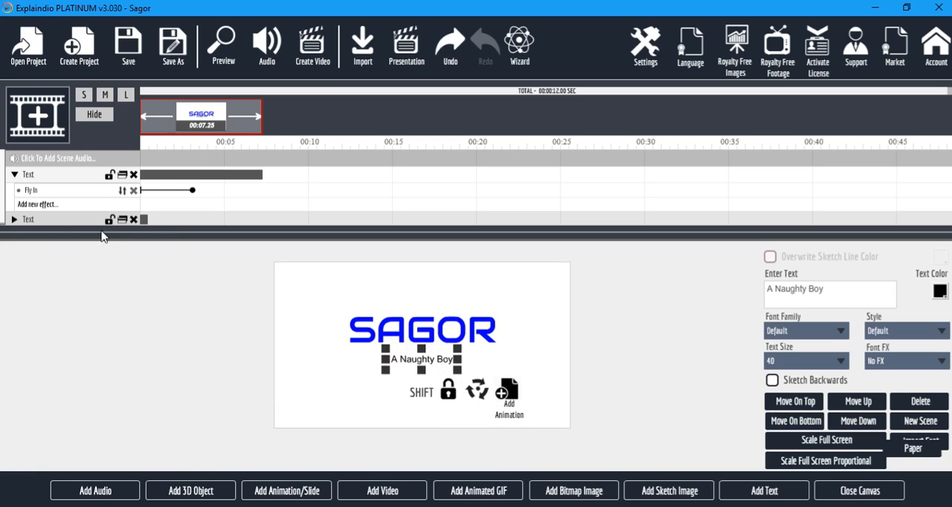
Apply the Elastic Right animation preset as an effect on the "A Naughty Boy" text.
{"action": "scroll", "coordinate": [19, 201], "scroll_direction": "down", "scroll_amount": 1}
{"action": "left_click", "coordinate": [15, 219]}
{"action": "scroll", "coordinate": [17, 221], "scroll_direction": "down", "scroll_amount": 1}
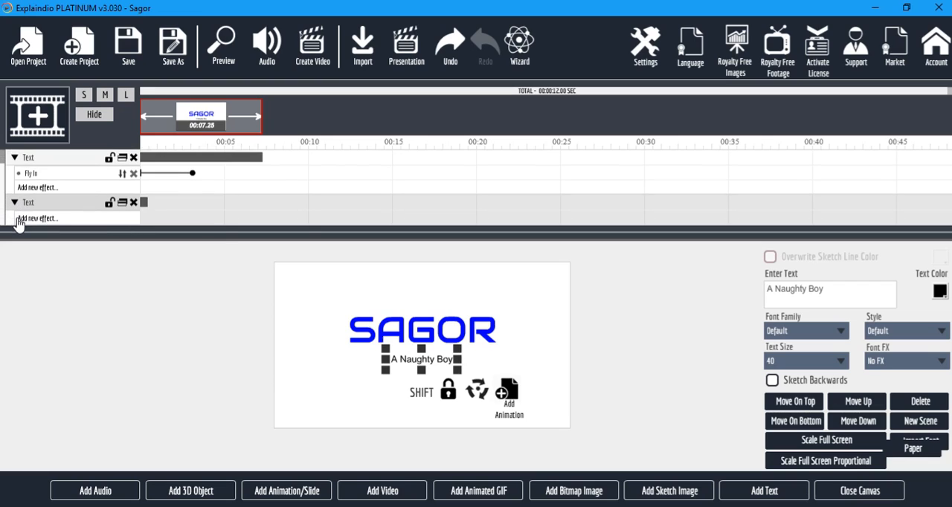
{"action": "left_click", "coordinate": [21, 222]}
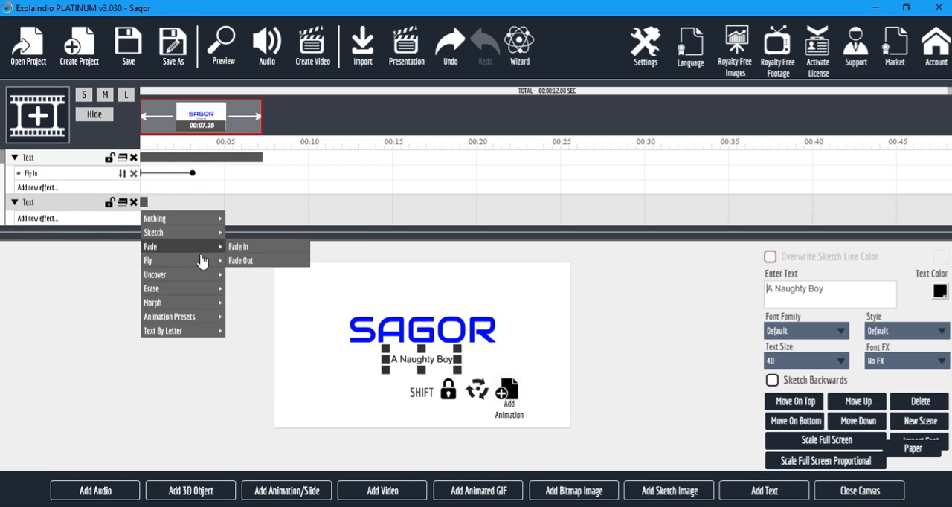
{"action": "mouse_move", "coordinate": [193, 297]}
{"action": "mouse_move", "coordinate": [192, 317]}
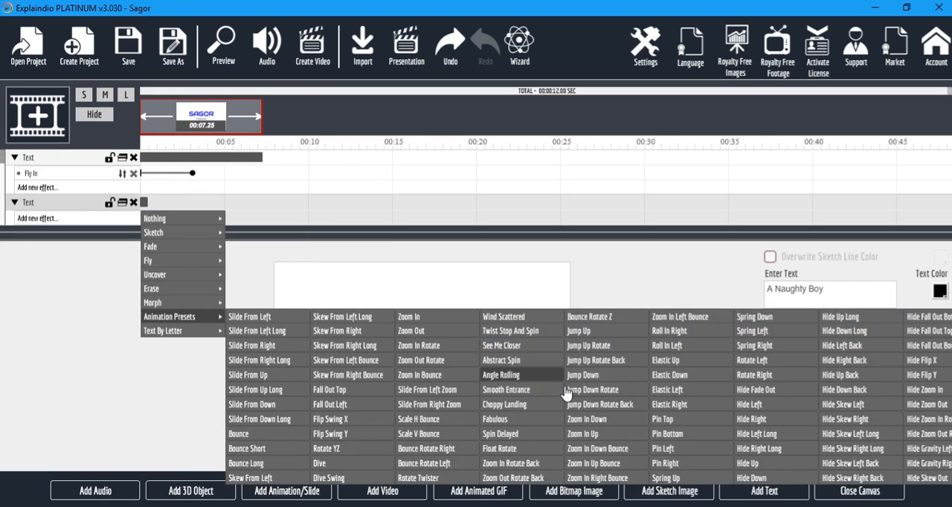
{"action": "left_click", "coordinate": [672, 406]}
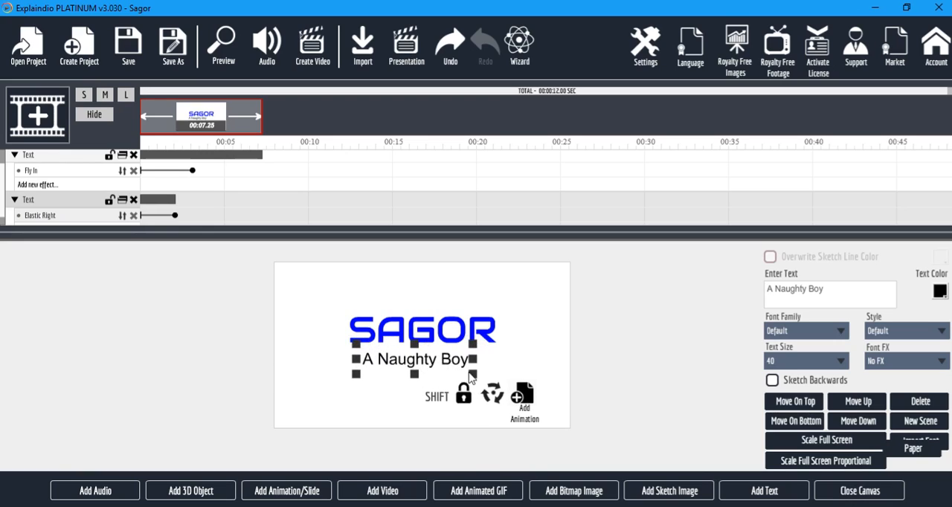
Enlarge the "A Naughty Boy" text to nearly the blue text's width and shift its timeline bar to start where the blue text ends.
{"action": "left_click_drag", "start_coordinate": [458, 361], "coordinate": [453, 362]}
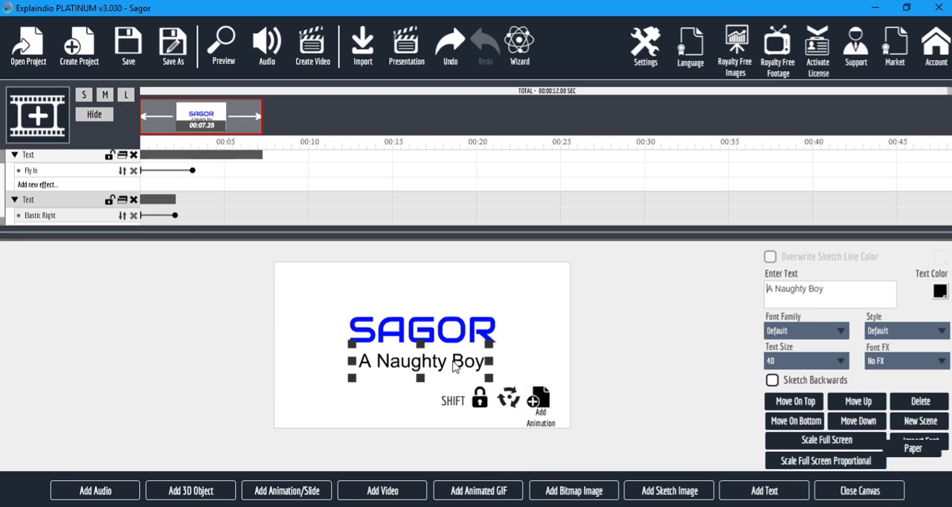
{"action": "left_click", "coordinate": [871, 490]}
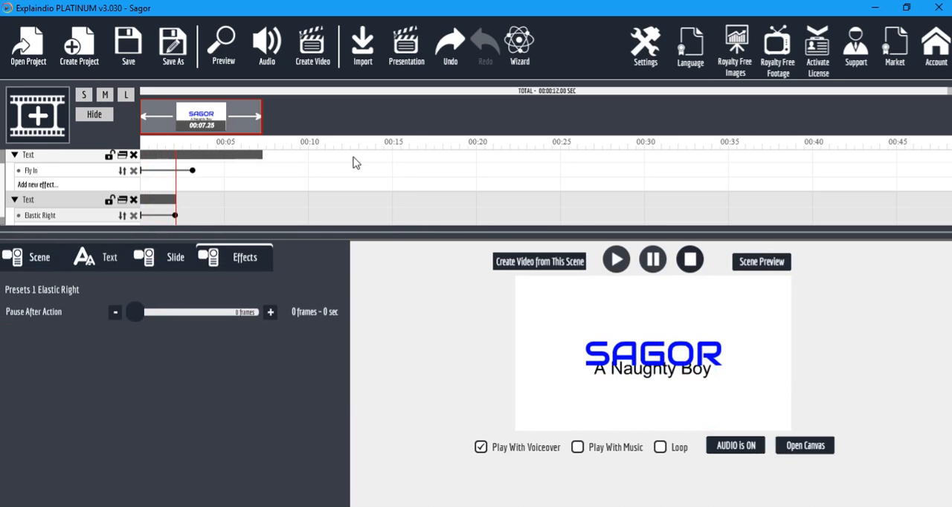
{"action": "left_click_drag", "start_coordinate": [169, 201], "coordinate": [286, 211]}
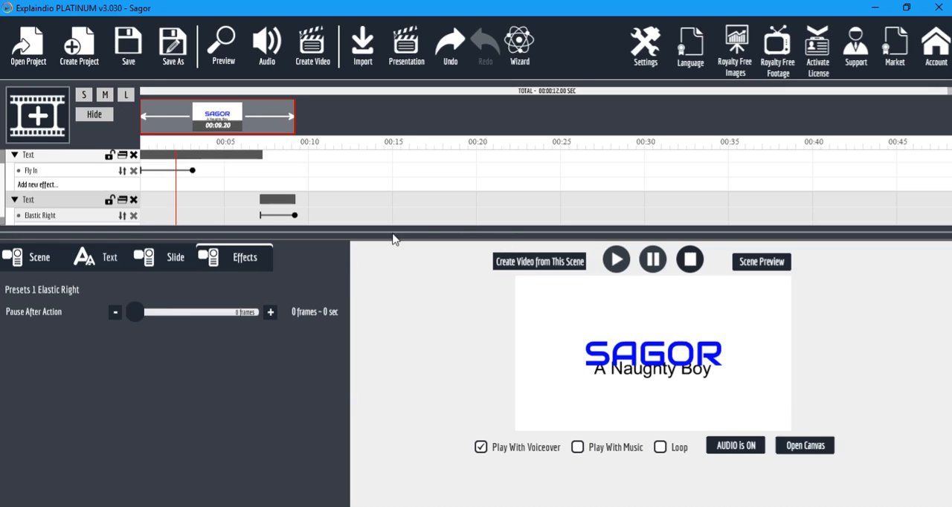
Set the Elastic Right effect's pause after action to 50 frames and preview the project.
{"action": "left_click", "coordinate": [142, 314]}
{"action": "left_click_drag", "start_coordinate": [142, 314], "coordinate": [150, 316]}
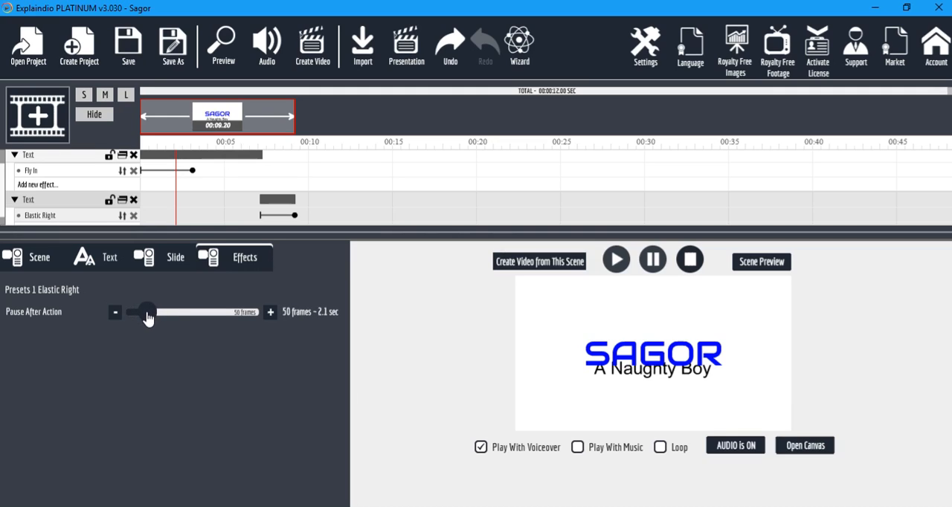
{"action": "left_click", "coordinate": [223, 46]}
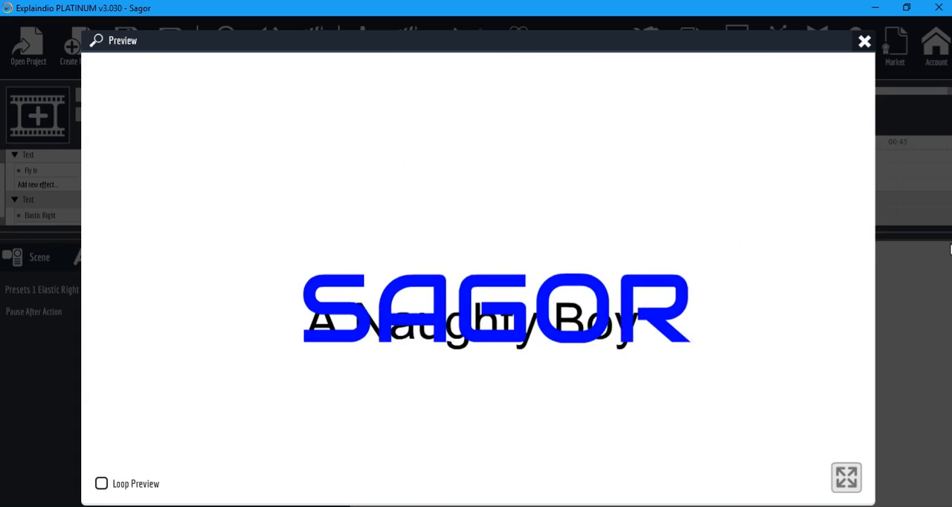
{"action": "left_click", "coordinate": [864, 41]}
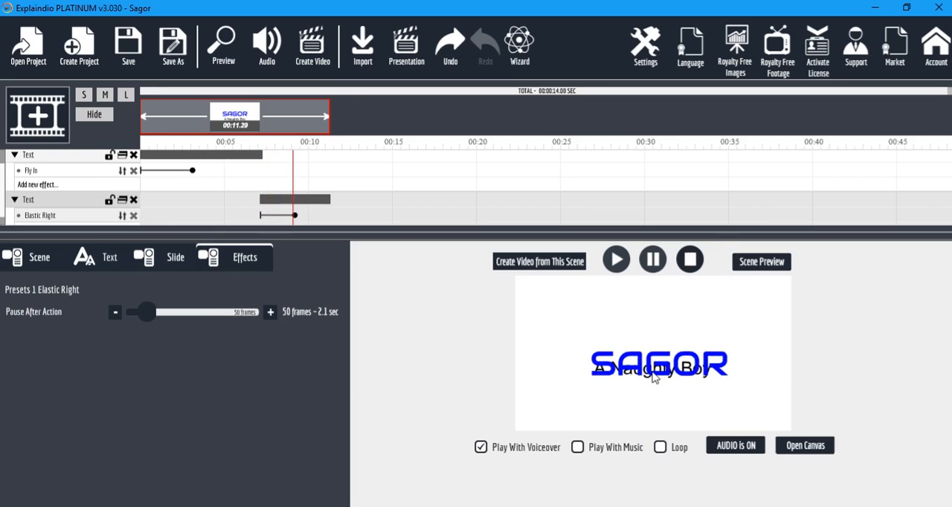
Move the "A Naughty Boy" text directly above the blue text on the canvas and preview the whole project.
{"action": "left_click", "coordinate": [816, 448]}
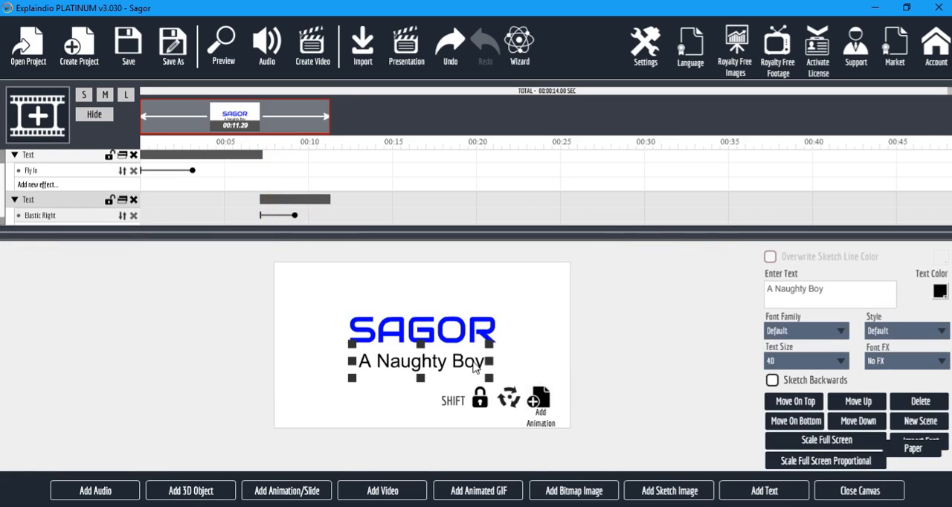
{"action": "left_click_drag", "start_coordinate": [444, 366], "coordinate": [444, 302]}
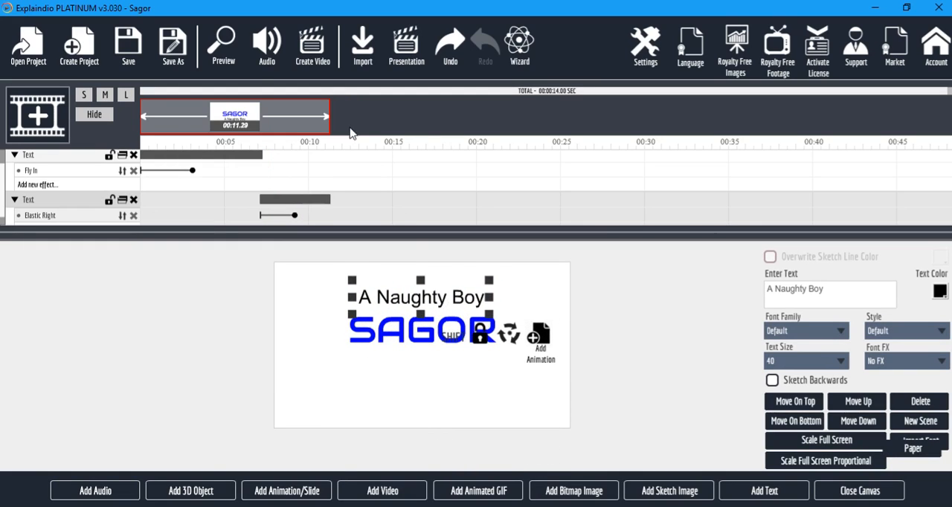
{"action": "left_click", "coordinate": [224, 44]}
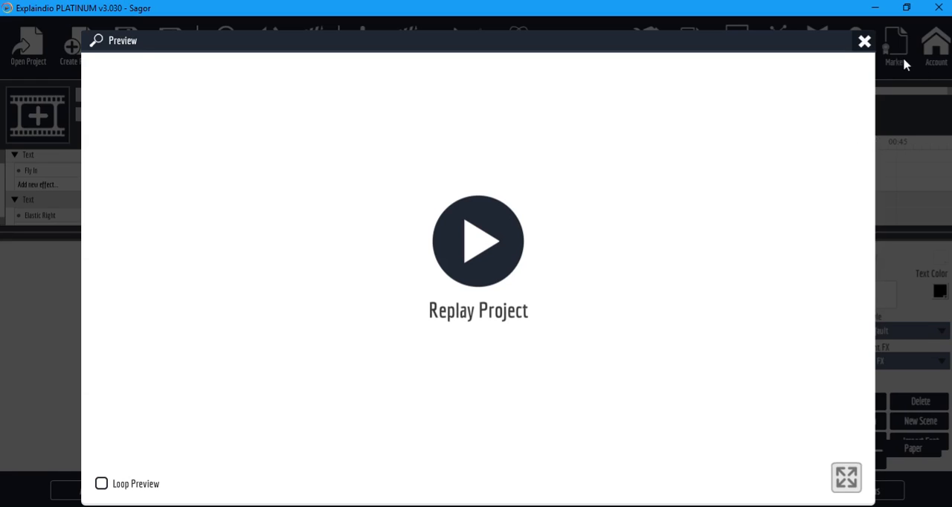
{"action": "left_click", "coordinate": [864, 41]}
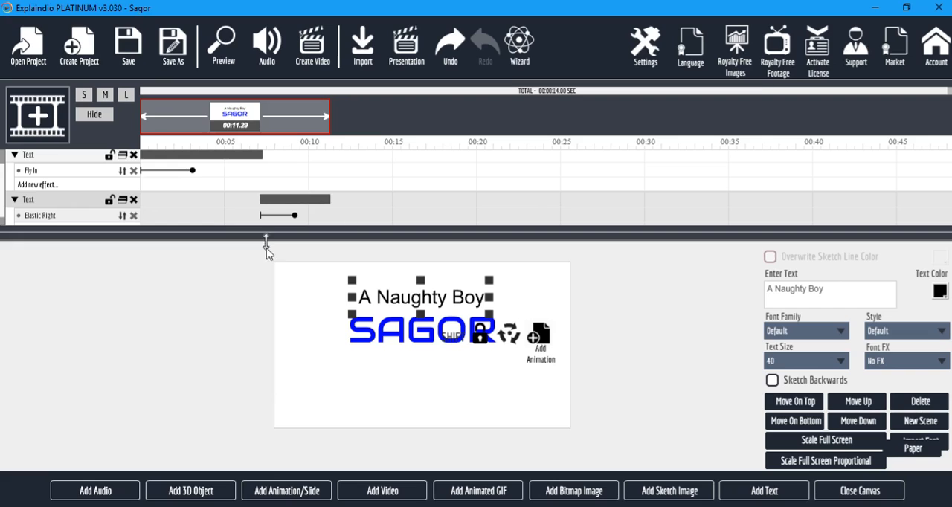
Select the blue text and add an Erase By Hand effect after its Fly In effect.
{"action": "left_click", "coordinate": [407, 339]}
{"action": "left_click", "coordinate": [397, 338]}
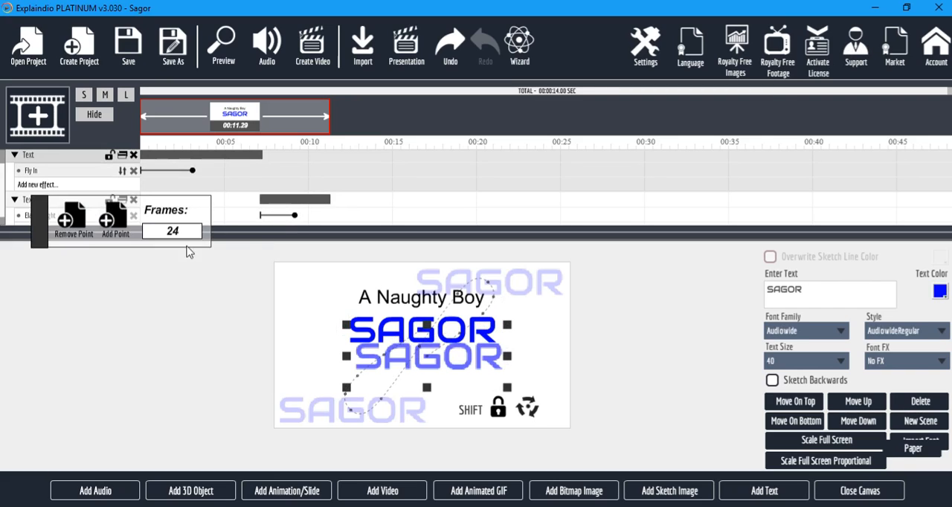
{"action": "left_click", "coordinate": [860, 492]}
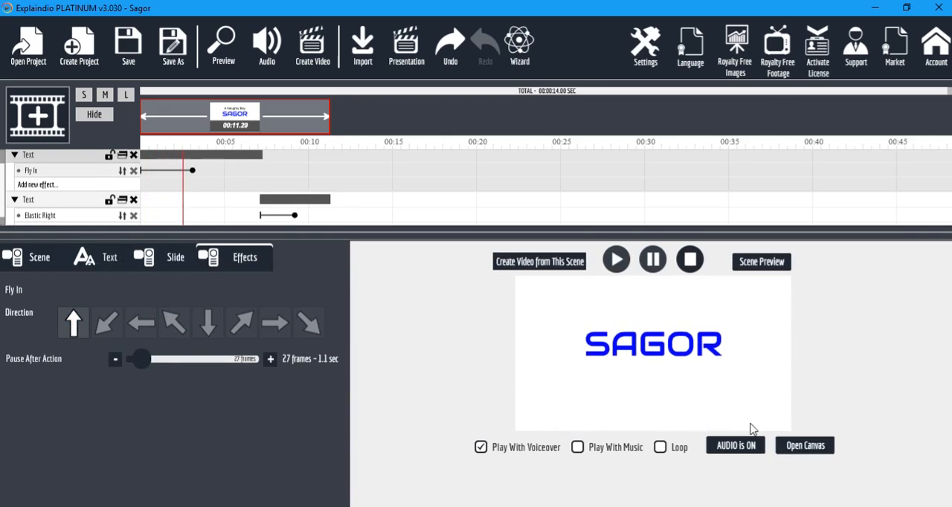
{"action": "left_click", "coordinate": [805, 445]}
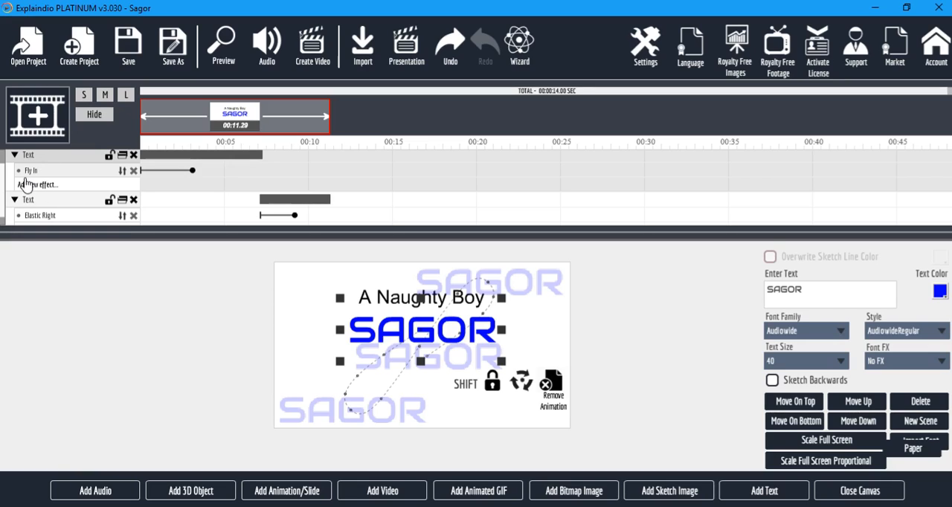
{"action": "left_click", "coordinate": [52, 186]}
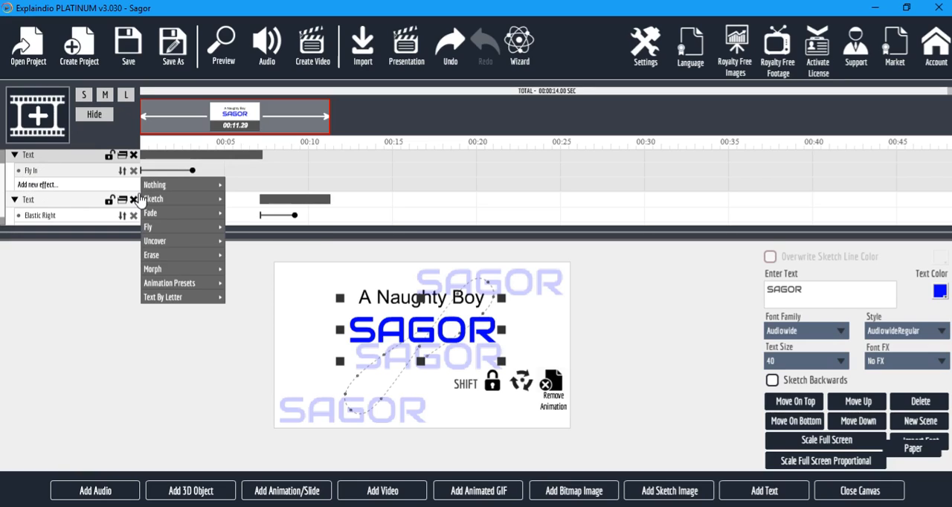
{"action": "mouse_move", "coordinate": [192, 255]}
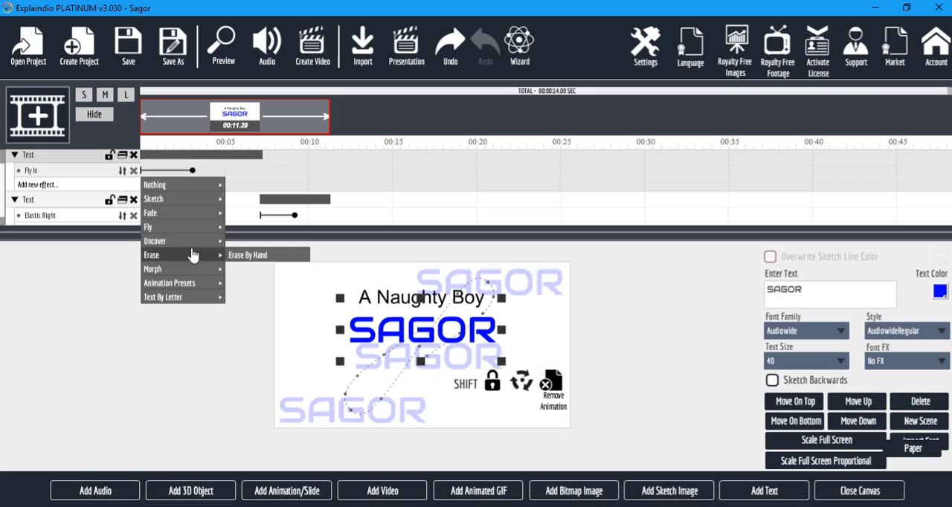
{"action": "left_click", "coordinate": [266, 256]}
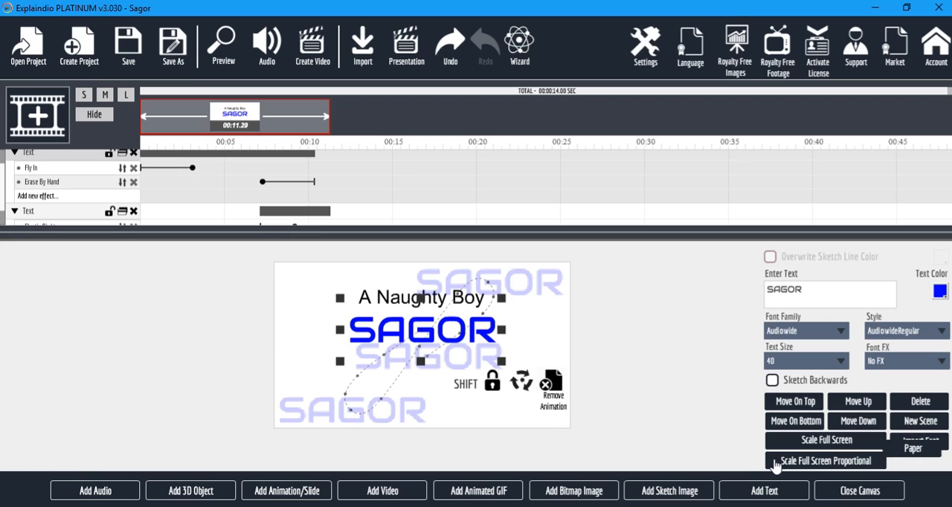
Choose the first hand in the Eraser Hands Gallery for the blue text's Erase By Hand effect.
{"action": "left_click", "coordinate": [446, 339]}
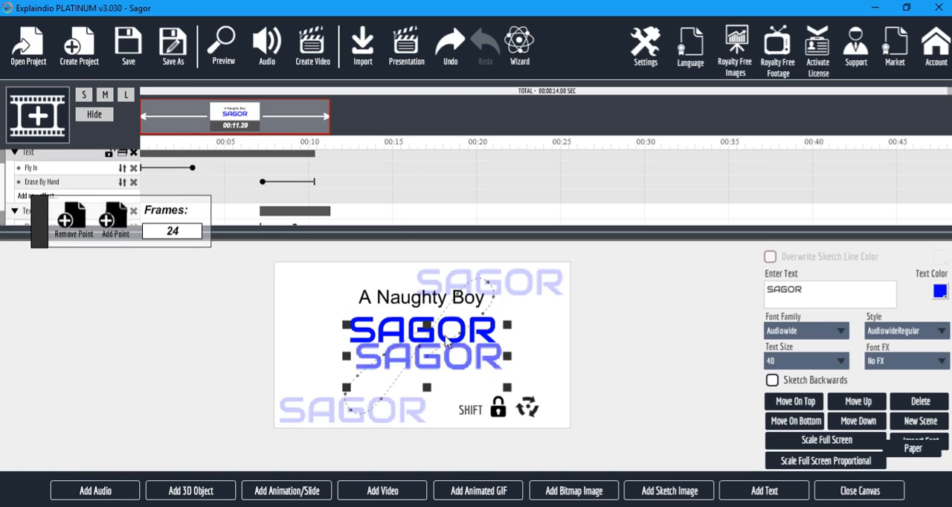
{"action": "left_click", "coordinate": [867, 492]}
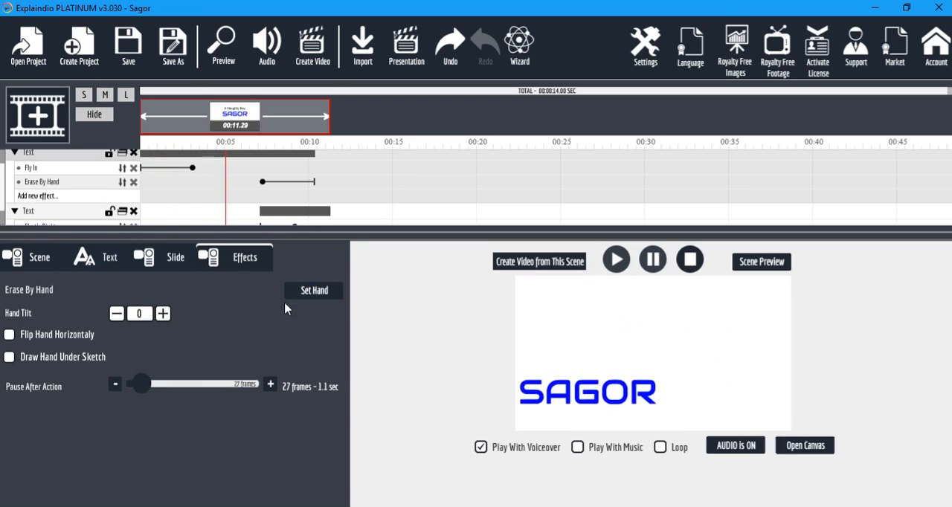
{"action": "left_click", "coordinate": [311, 291]}
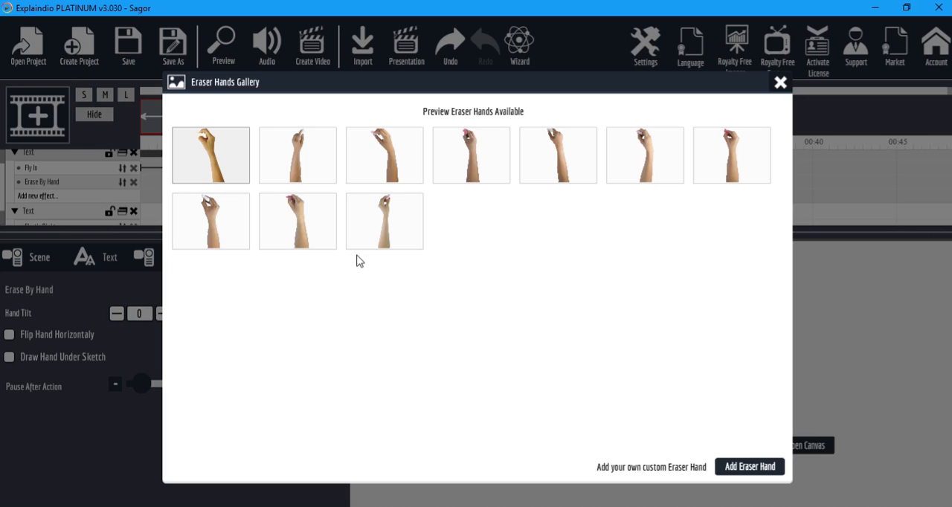
{"action": "left_click", "coordinate": [210, 154]}
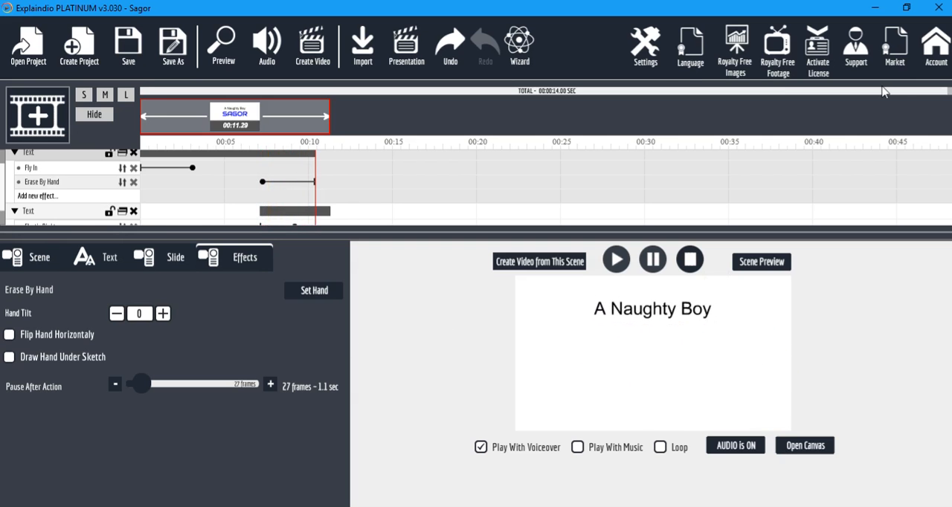
Preview the whole project and reopen the scene's canvas.
{"action": "left_click", "coordinate": [223, 52]}
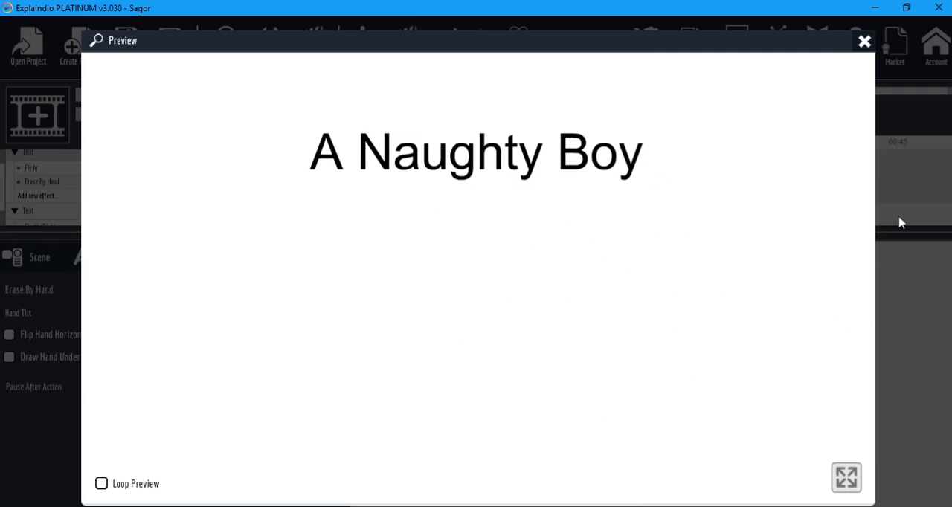
{"action": "left_click", "coordinate": [864, 42]}
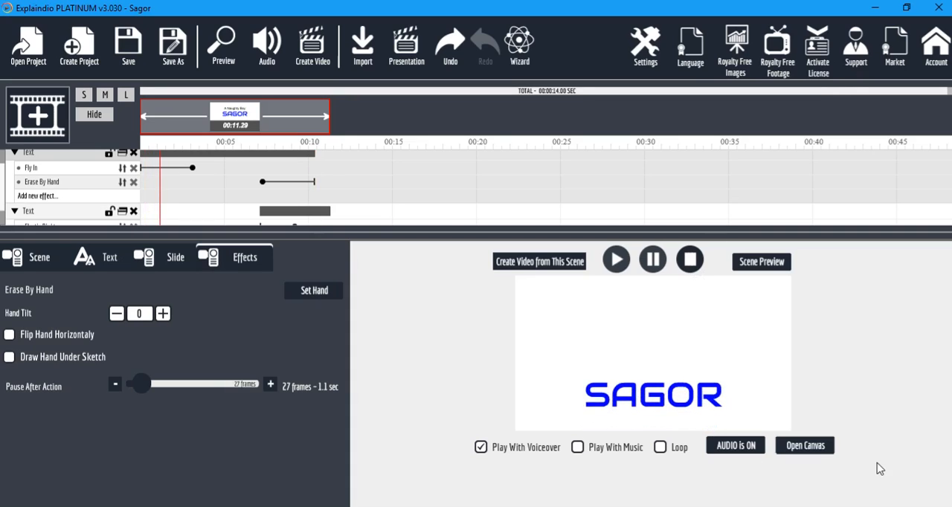
{"action": "left_click", "coordinate": [824, 445]}
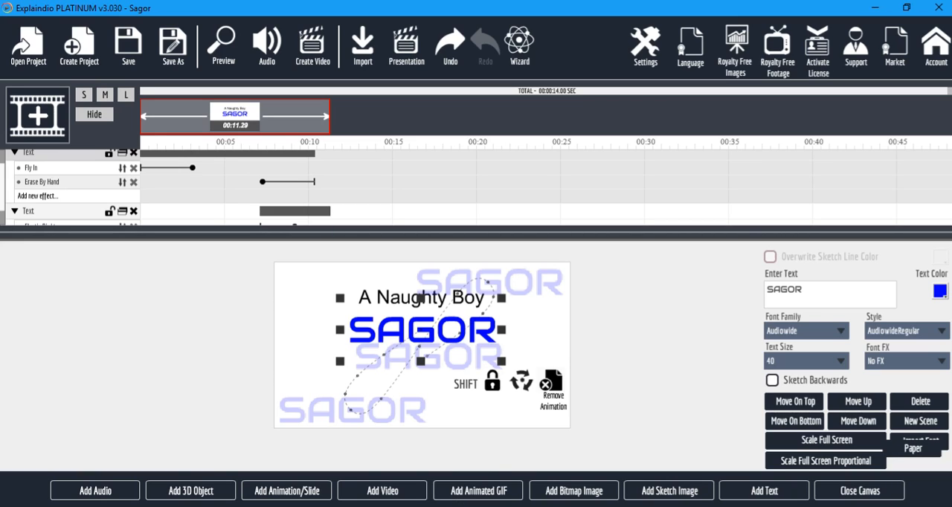
Switch to Chrome and open the fiverr.com home page in place of the Topaz downloads page.
{"action": "key", "text": "alt+Tab"}
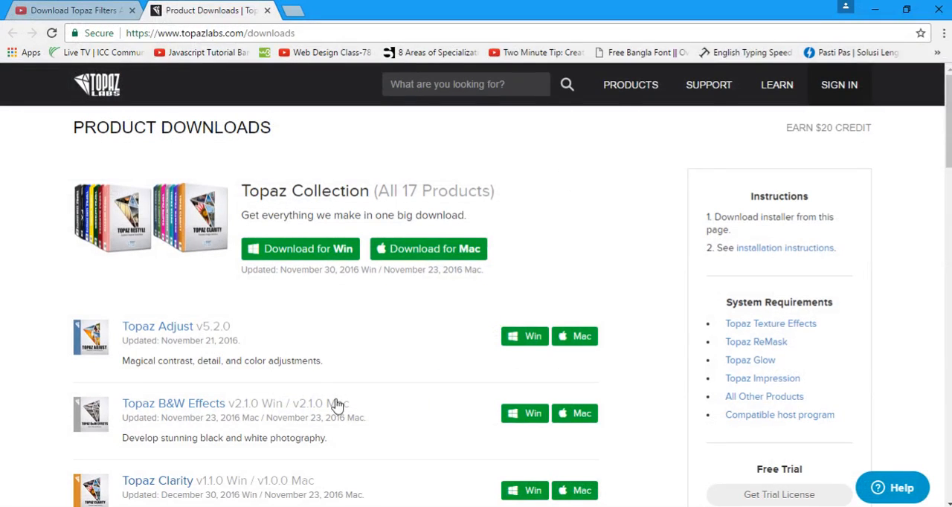
{"action": "left_click", "coordinate": [510, 31]}
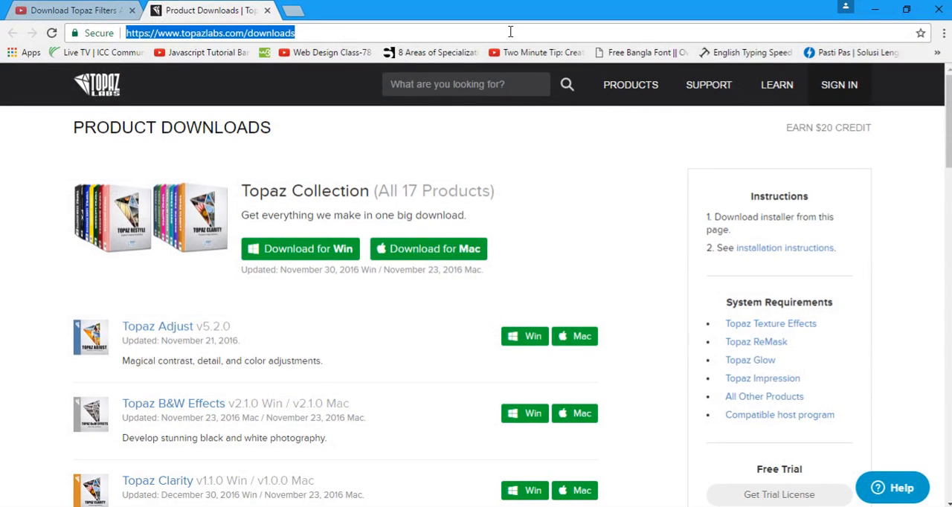
{"action": "type", "text": "fiverr.com"}
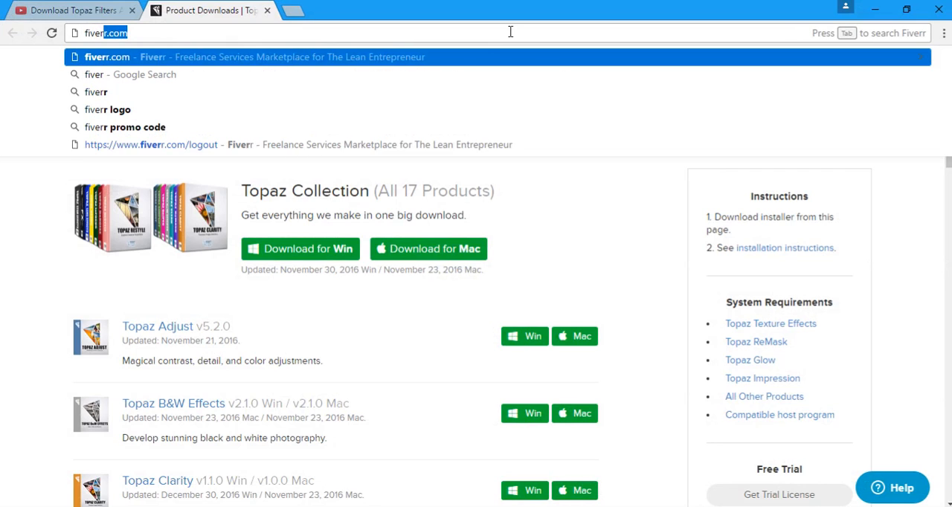
{"action": "key", "text": "Return"}
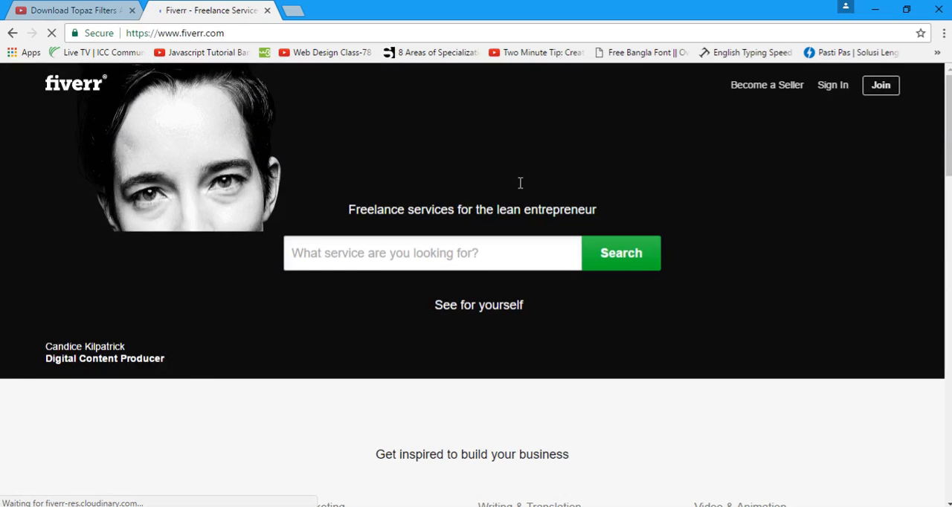
Search Fiverr for "animated gif" and look through the listed gigs.
{"action": "left_click", "coordinate": [405, 255]}
{"action": "type", "text": "animated"}
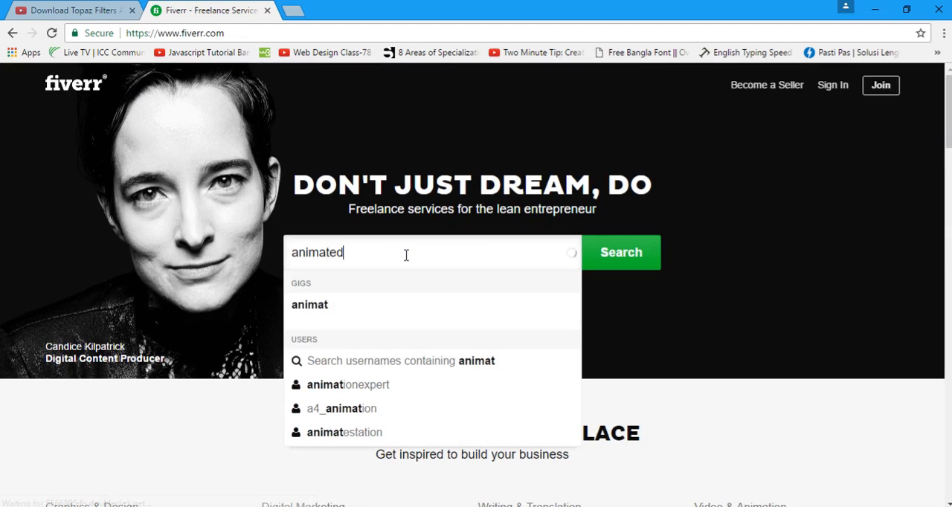
{"action": "type", "text": " gif"}
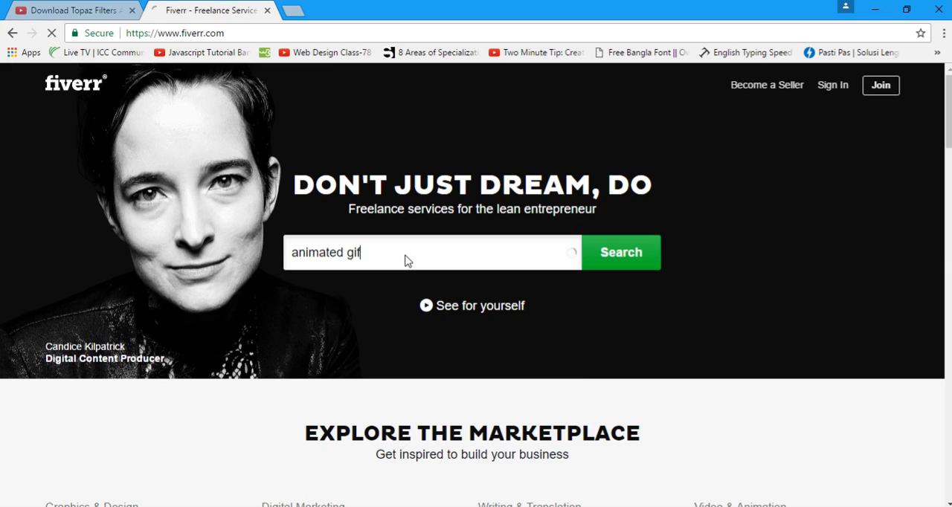
{"action": "left_click", "coordinate": [414, 304]}
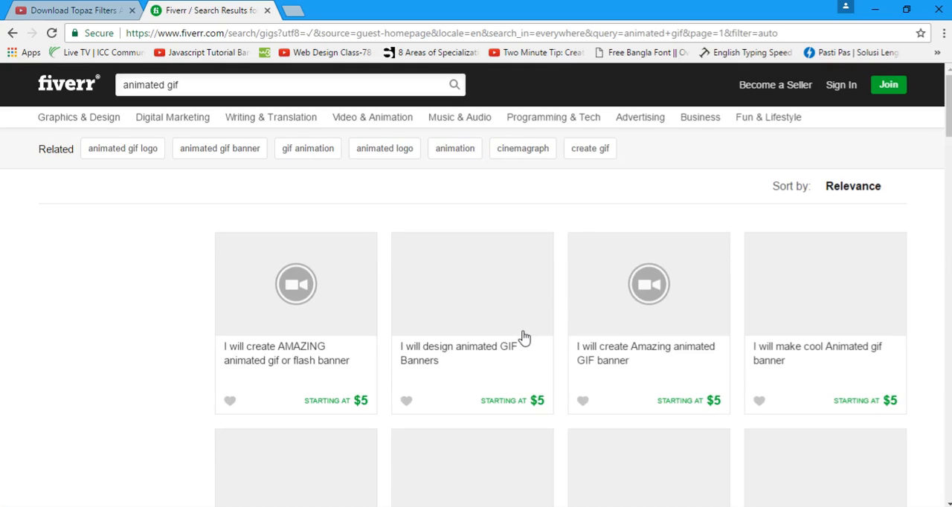
{"action": "scroll", "coordinate": [526, 333], "scroll_direction": "down", "scroll_amount": 2}
{"action": "scroll", "coordinate": [530, 334], "scroll_direction": "up", "scroll_amount": 2}
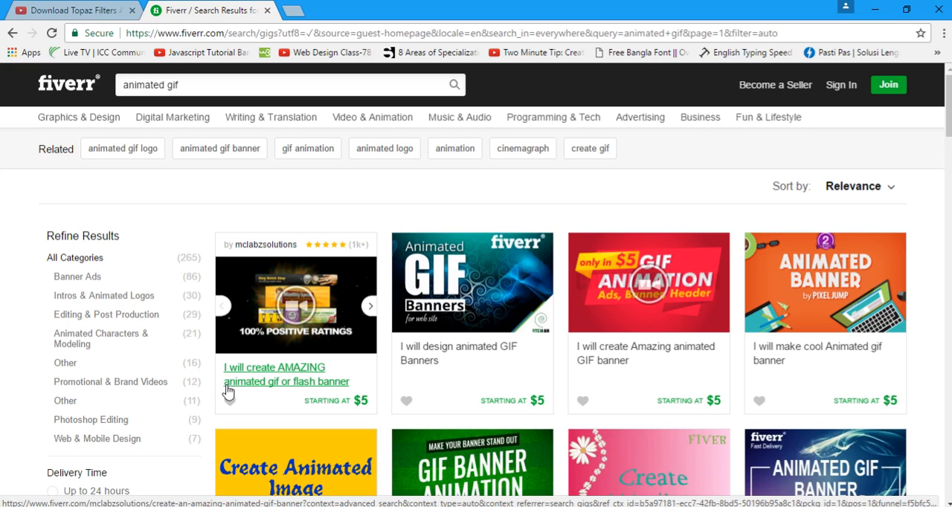
Open the gig "I will create AMAZING animated gif or flash banner" in a new tab and switch to it.
{"action": "scroll", "coordinate": [230, 390], "scroll_direction": "down", "scroll_amount": 1}
{"action": "right_click", "coordinate": [276, 312]}
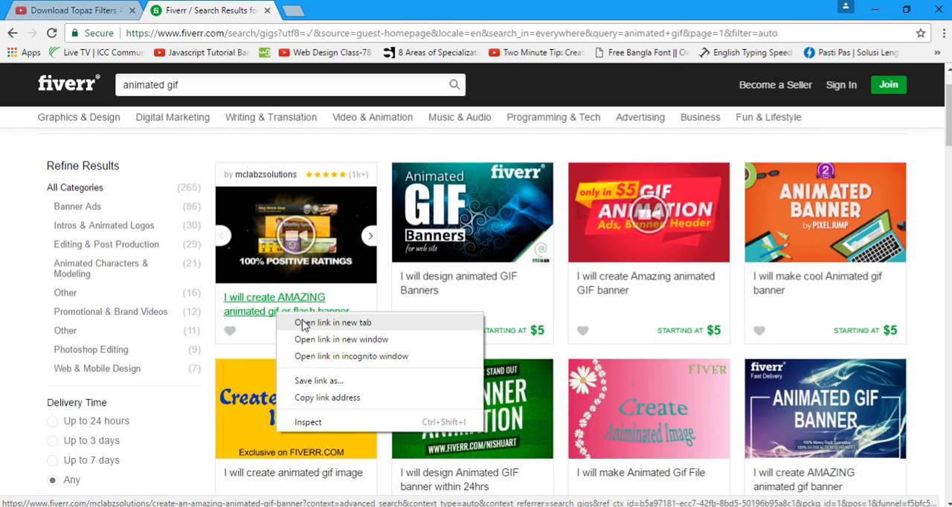
{"action": "left_click", "coordinate": [307, 324]}
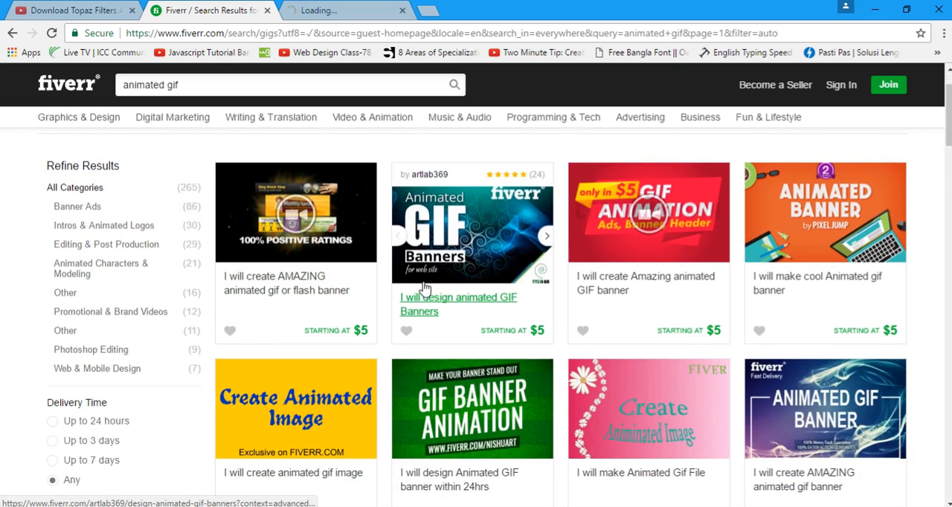
{"action": "left_click", "coordinate": [345, 10]}
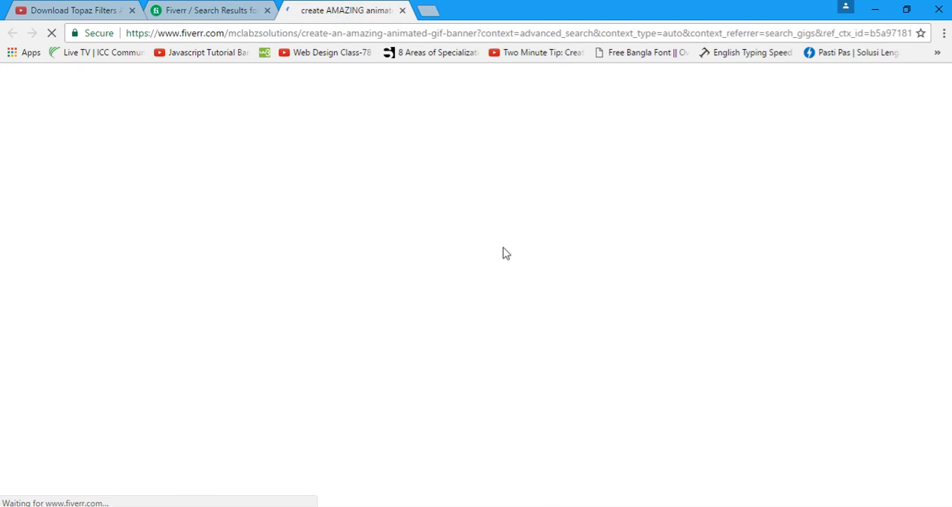
Play the gig's promotional video in full screen, exit full screen and pause it.
{"action": "scroll", "coordinate": [503, 255], "scroll_direction": "down", "scroll_amount": 2}
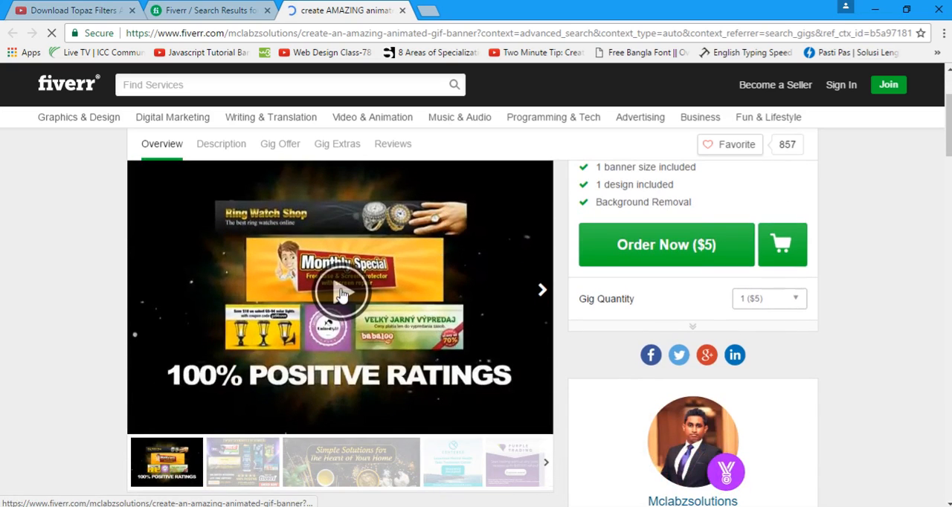
{"action": "left_click", "coordinate": [533, 409]}
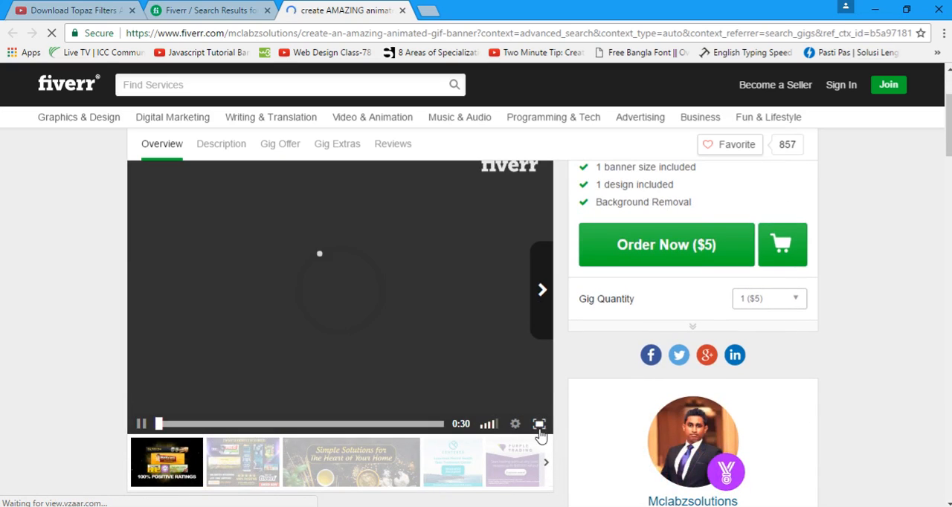
{"action": "left_click", "coordinate": [539, 426]}
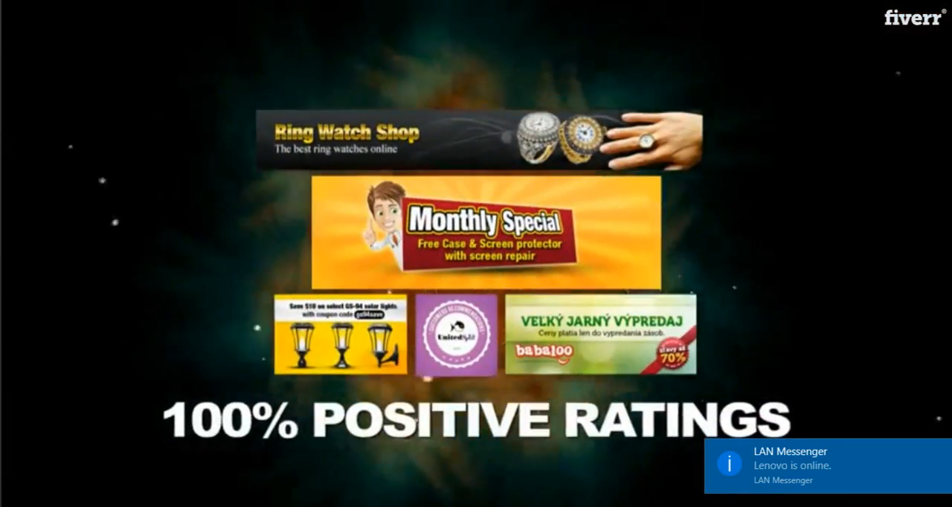
{"action": "key", "text": "Escape"}
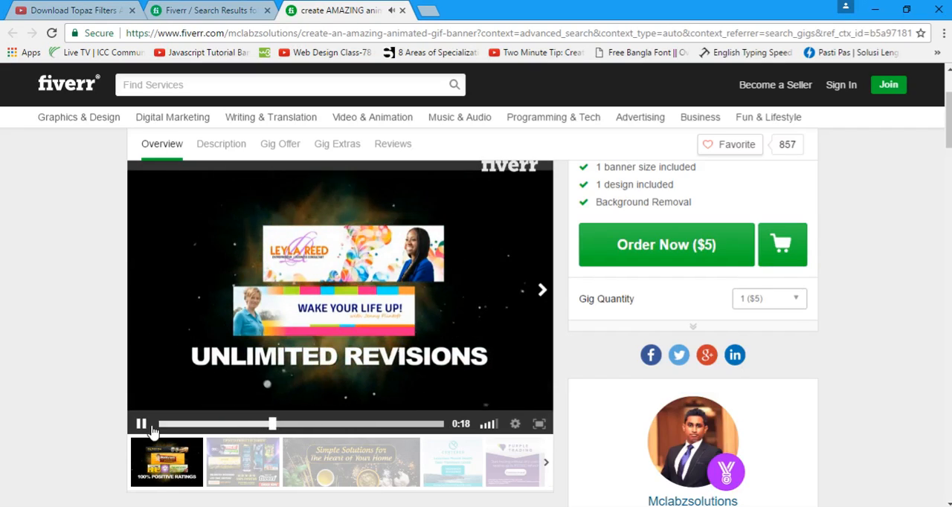
{"action": "left_click", "coordinate": [141, 424]}
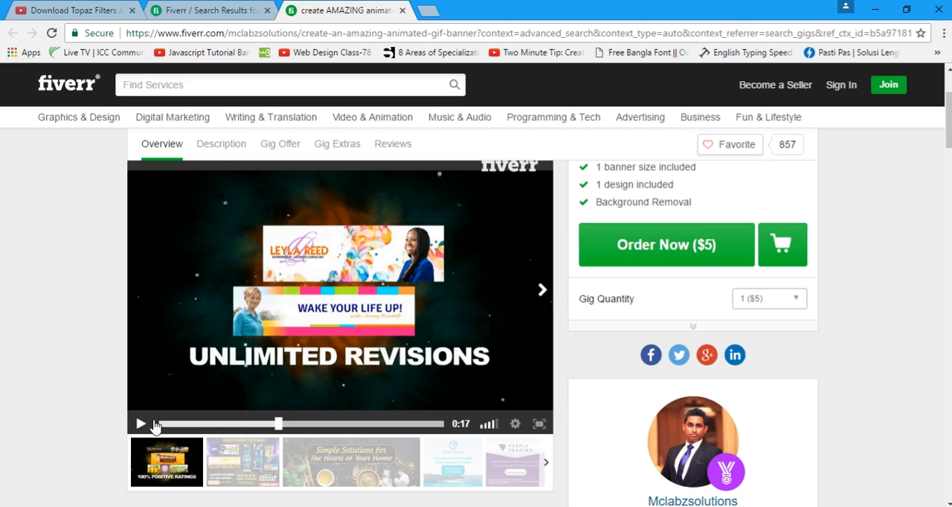
Close the gig and Fiverr search results pages and return to Explaindio.
{"action": "left_click", "coordinate": [402, 10]}
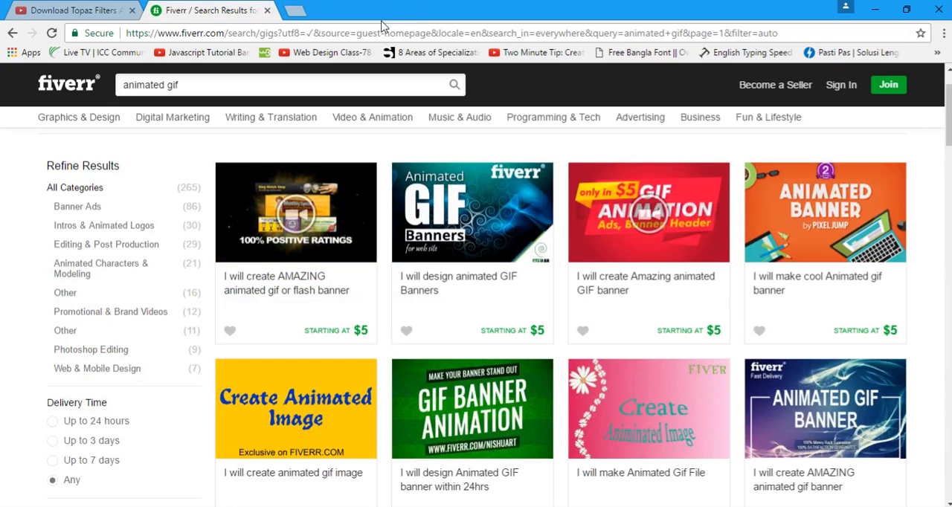
{"action": "left_click", "coordinate": [268, 10]}
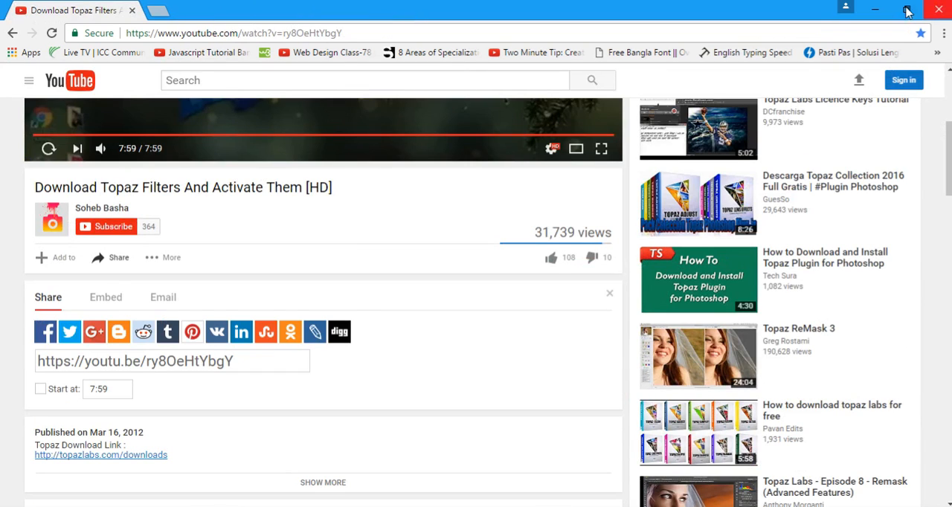
{"action": "left_click", "coordinate": [875, 9]}
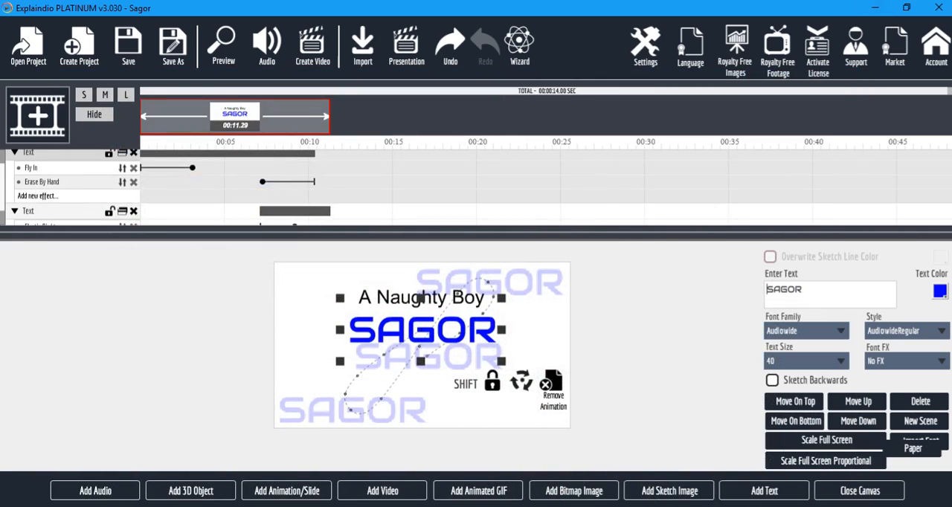
{"action": "left_click", "coordinate": [364, 506]}
{"action": "left_click", "coordinate": [357, 506]}
Try to delete the blue text from the canvas, undoing after the first attempt.
{"action": "left_click", "coordinate": [441, 339]}
{"action": "left_click", "coordinate": [397, 336]}
{"action": "key", "text": "Delete"}
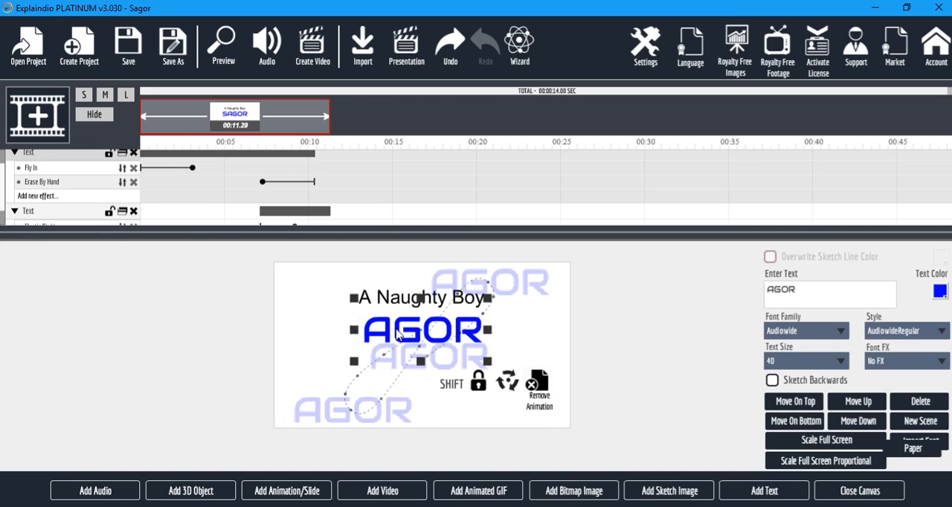
{"action": "key", "text": "ctrl+z"}
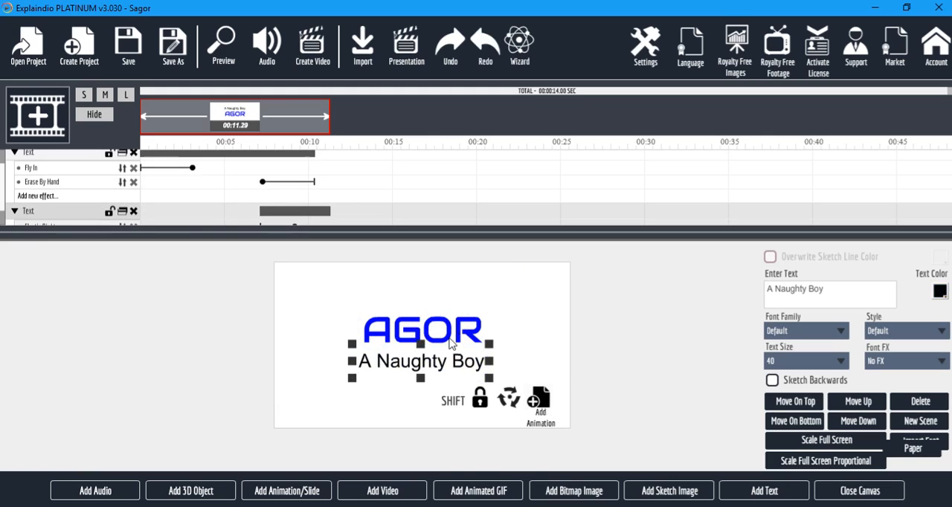
{"action": "left_click", "coordinate": [464, 339]}
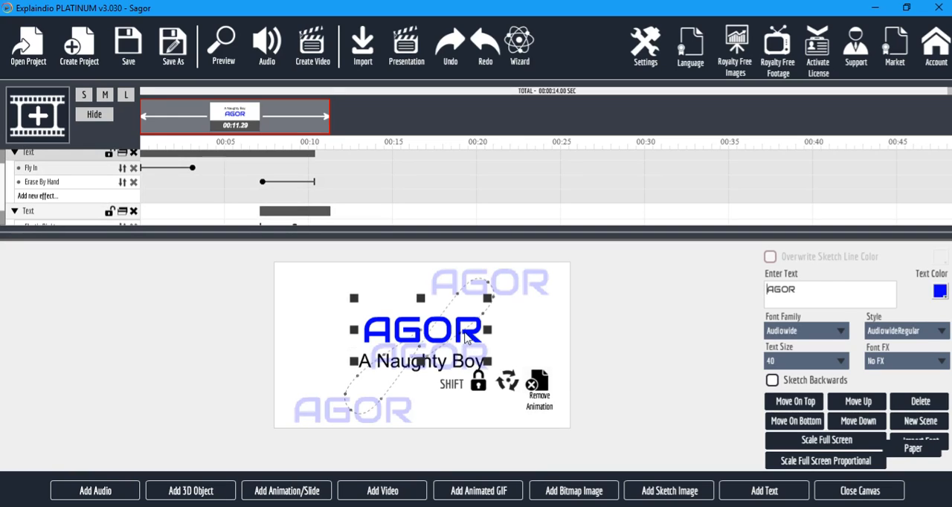
{"action": "key", "text": "Delete"}
{"action": "key", "text": "Delete"}
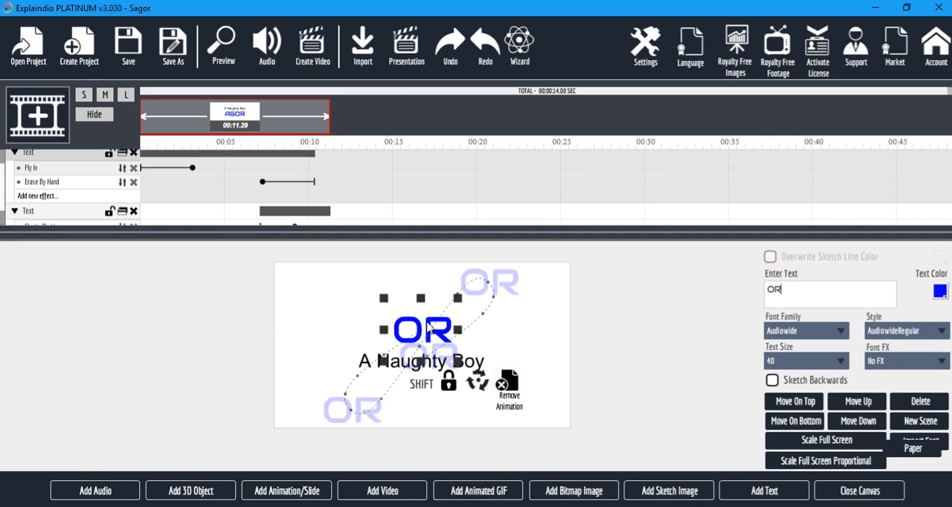
Delete the blue text and the "A Naughty Boy" text with its Elastic Right effect from the timeline.
{"action": "scroll", "coordinate": [64, 194], "scroll_direction": "up", "scroll_amount": 1}
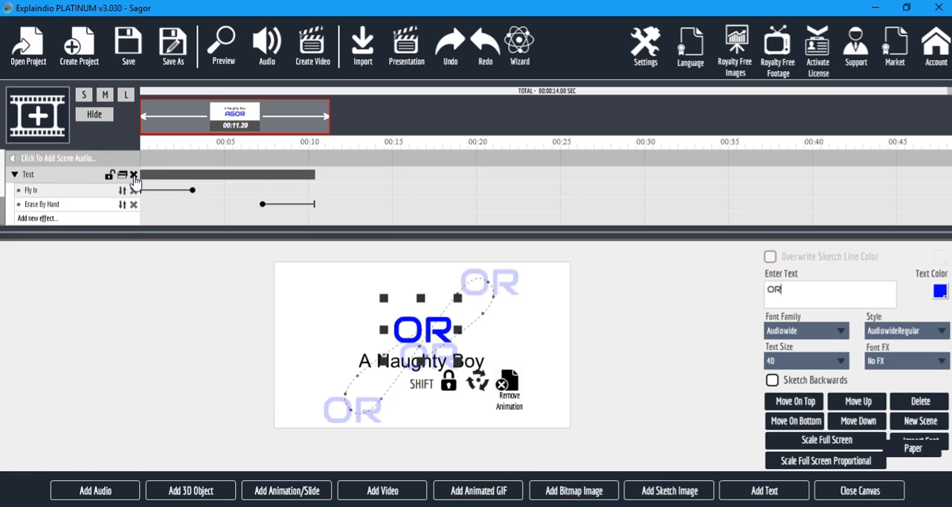
{"action": "left_click", "coordinate": [133, 176]}
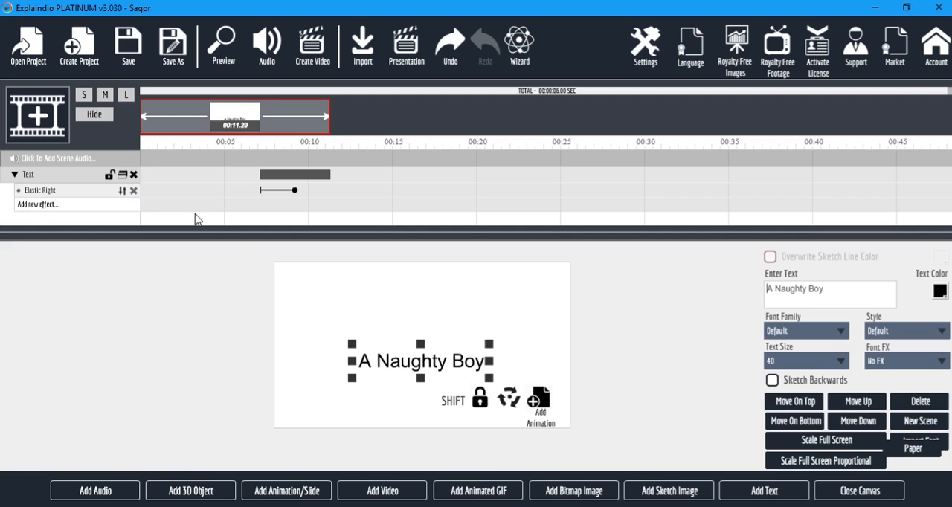
{"action": "left_click", "coordinate": [134, 193]}
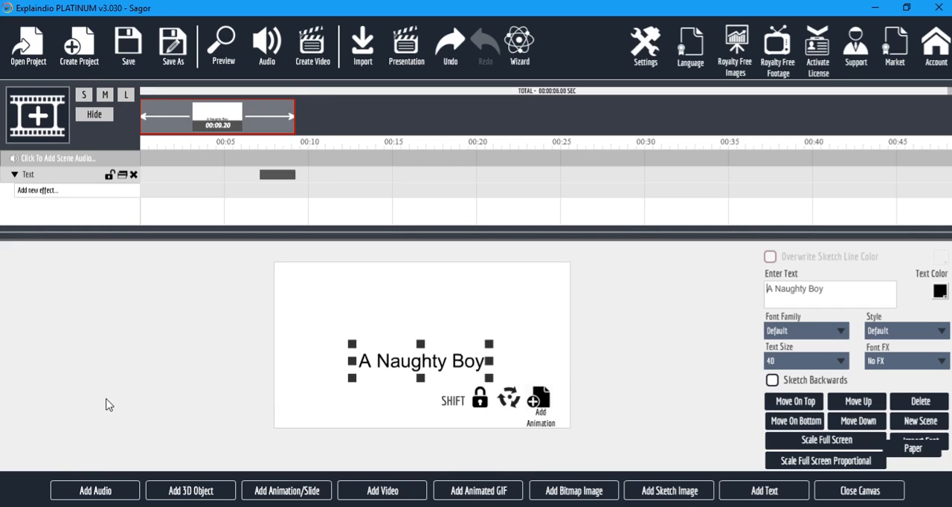
{"action": "left_click", "coordinate": [134, 176]}
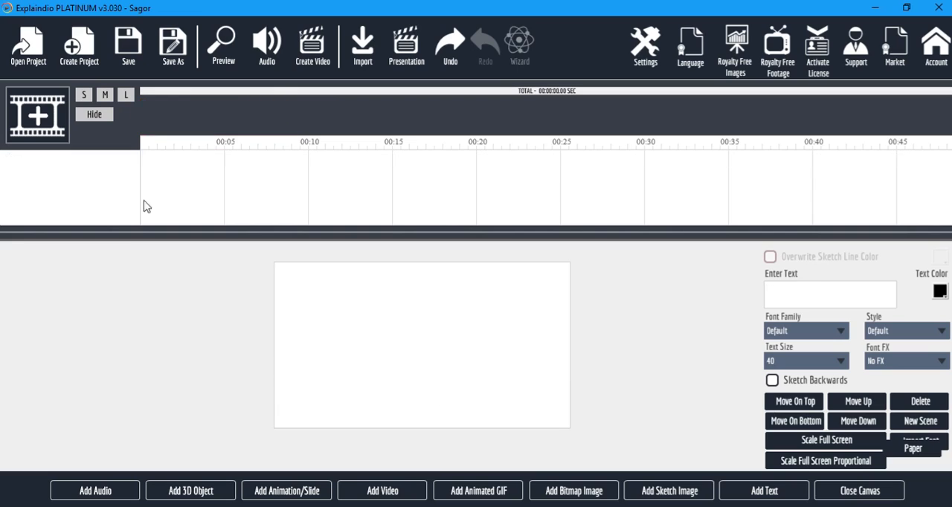
Review the keyboard shortcuts, service keys and startup option in the application settings, and close the settings.
{"action": "left_click", "coordinate": [639, 47]}
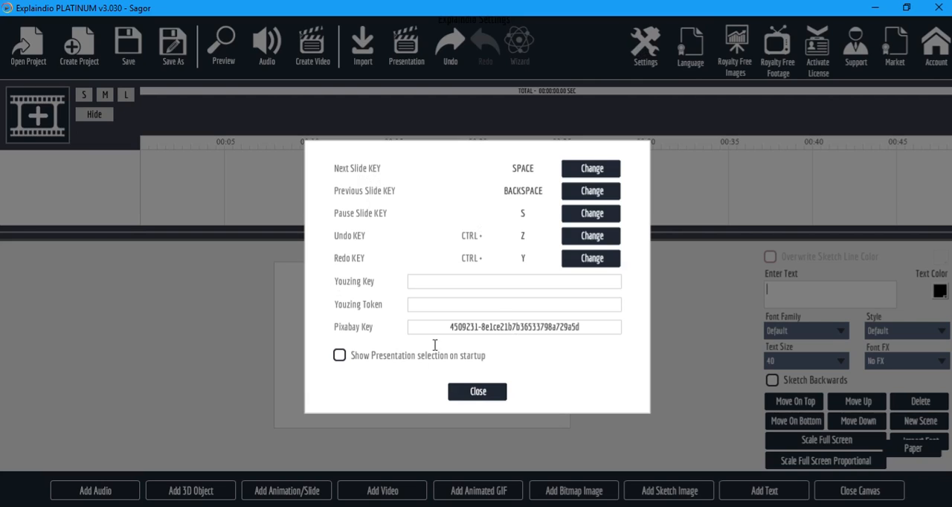
{"action": "left_click", "coordinate": [485, 394]}
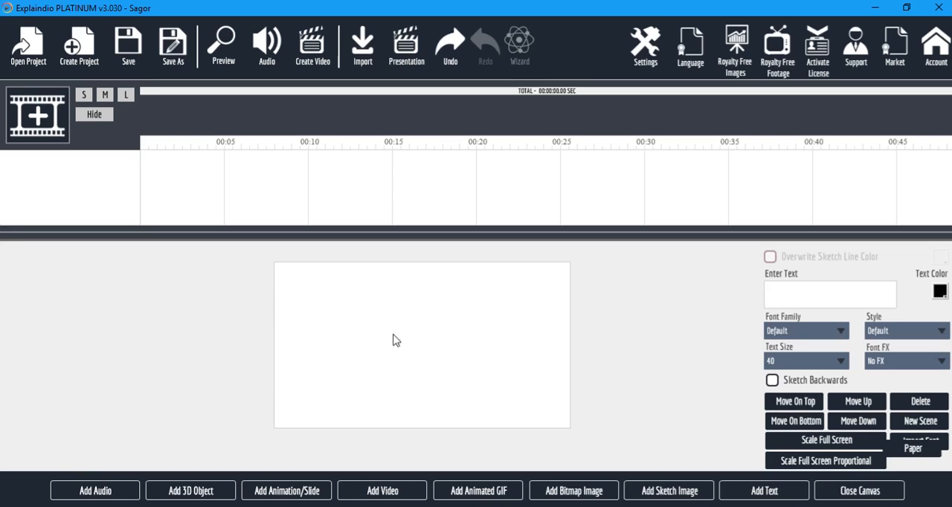
Import the animated GIF img.gif from the Desktop's Graphic Design folder onto the canvas with Don't Sketch enabled.
{"action": "left_click", "coordinate": [495, 496]}
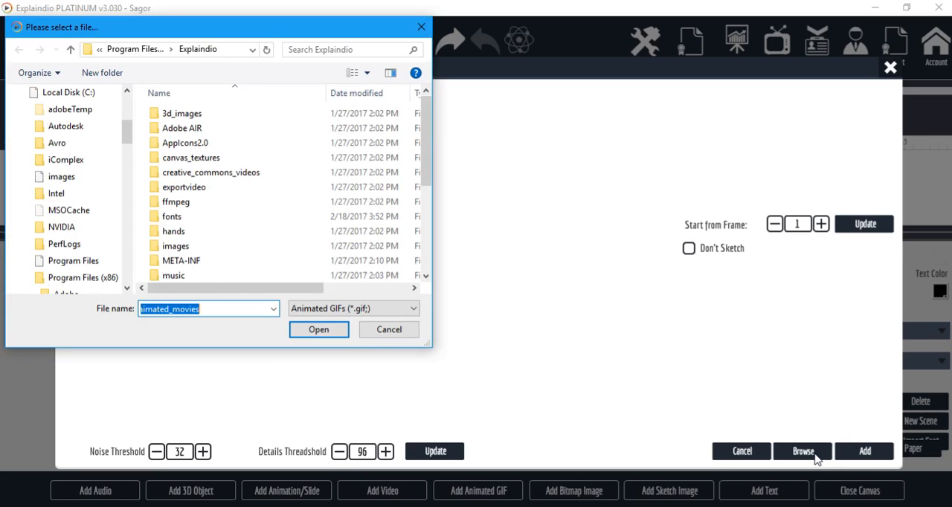
{"action": "left_click_drag", "start_coordinate": [129, 157], "coordinate": [126, 95]}
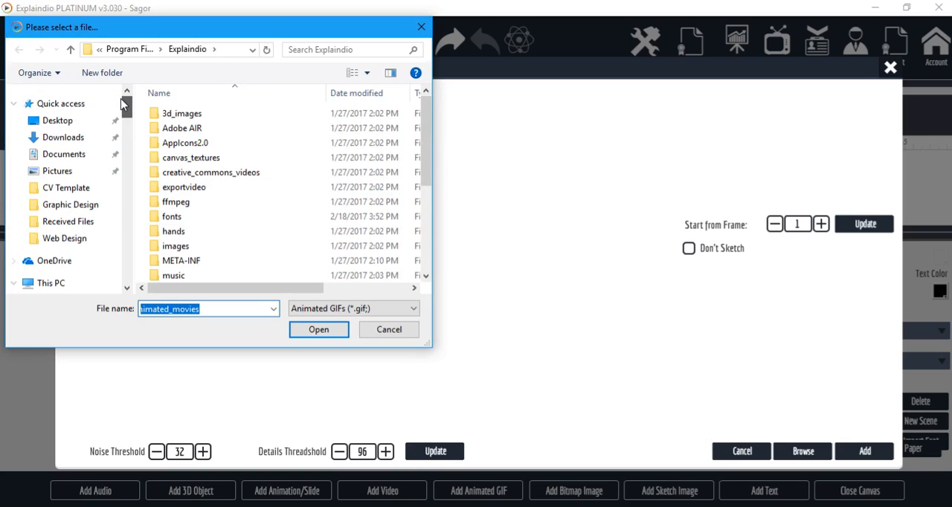
{"action": "left_click", "coordinate": [58, 122]}
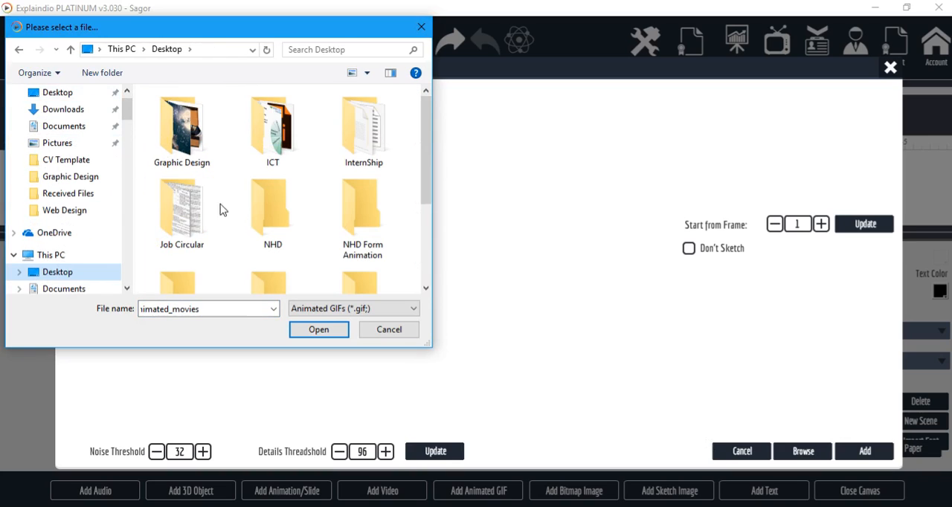
{"action": "double_click", "coordinate": [182, 133]}
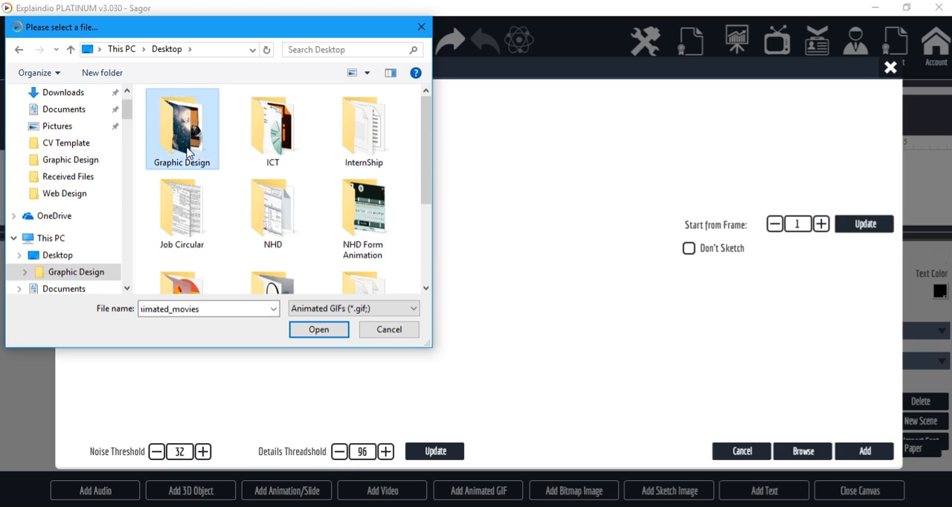
{"action": "scroll", "coordinate": [287, 251], "scroll_direction": "down", "scroll_amount": 2}
{"action": "scroll", "coordinate": [287, 251], "scroll_direction": "down", "scroll_amount": 2}
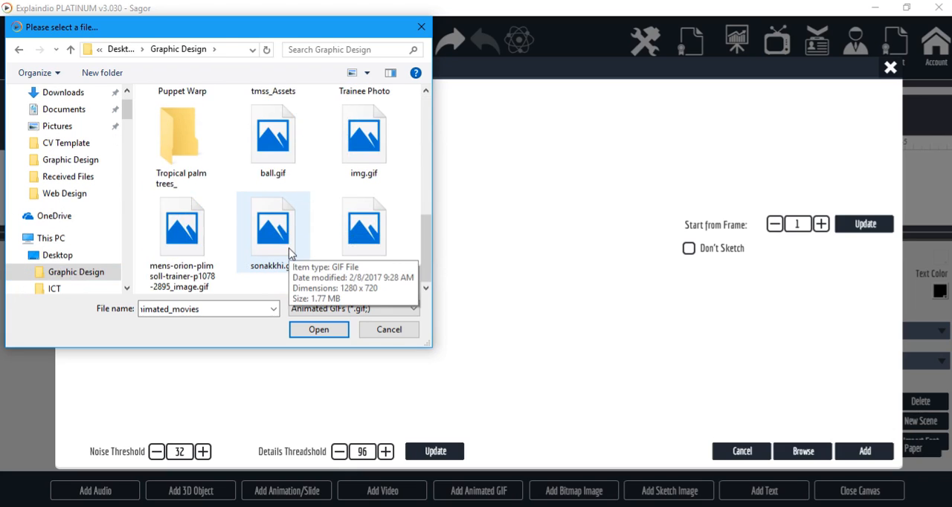
{"action": "left_click", "coordinate": [278, 141]}
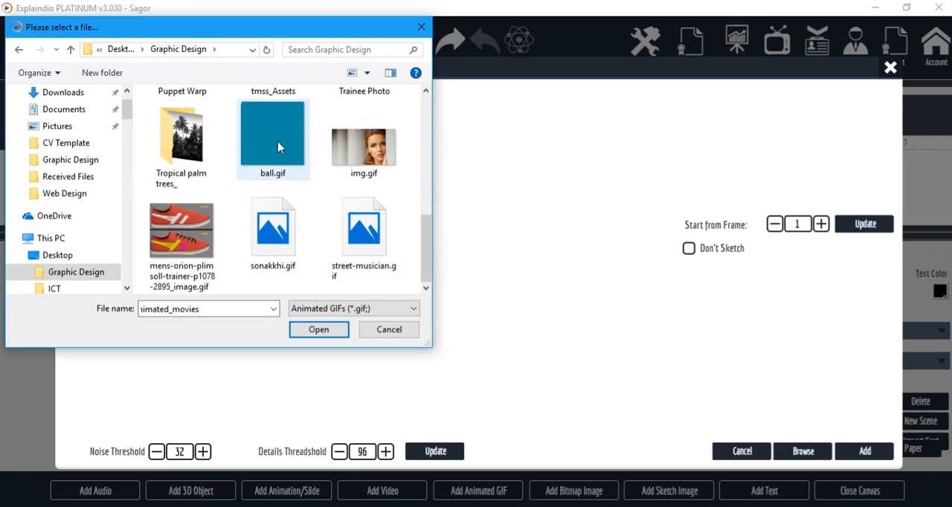
{"action": "left_click", "coordinate": [359, 147]}
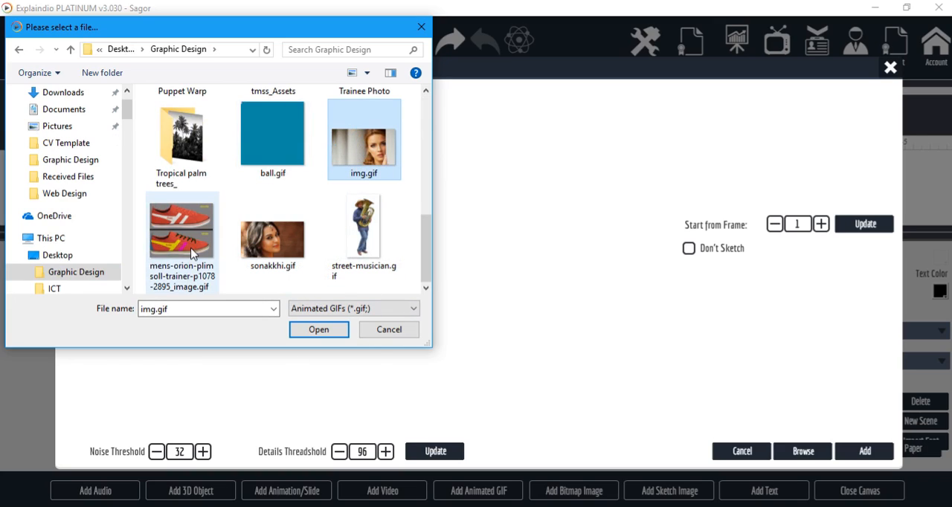
{"action": "left_click", "coordinate": [318, 331]}
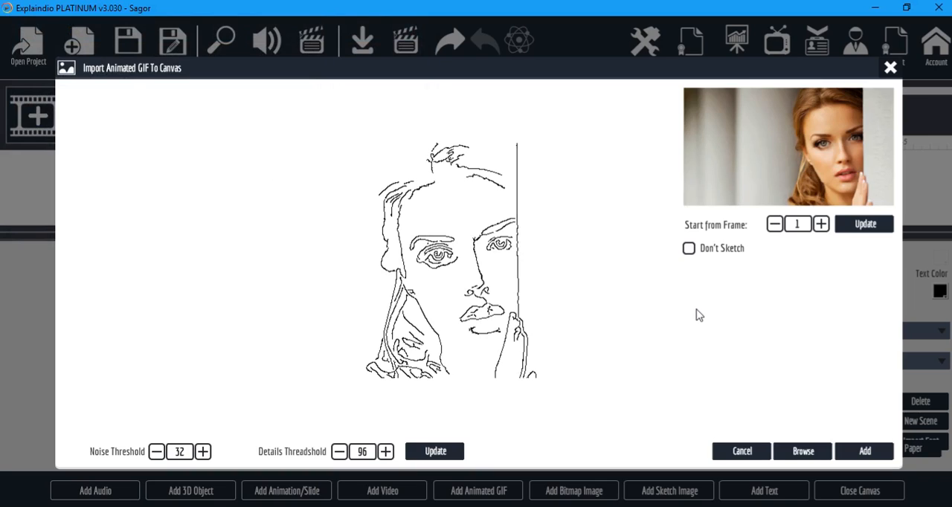
{"action": "left_click", "coordinate": [689, 250]}
{"action": "left_click", "coordinate": [863, 453]}
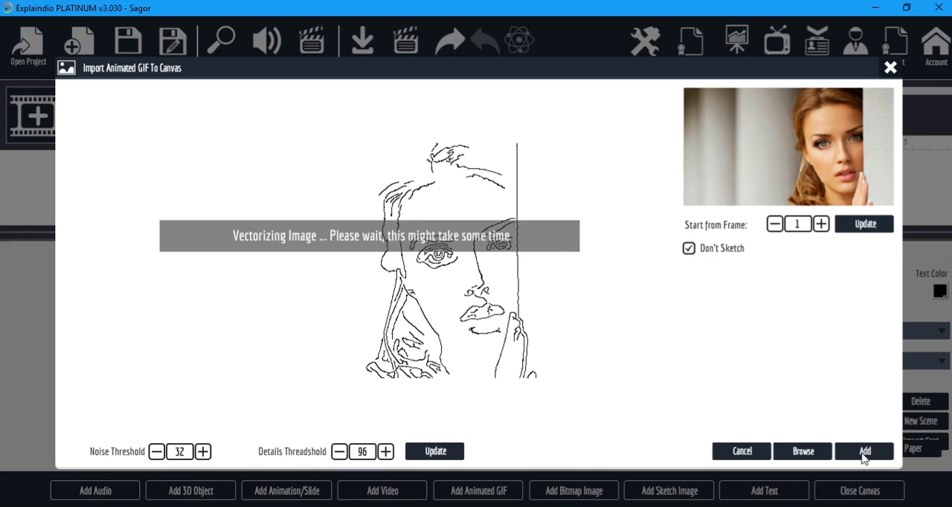
Enlarge img.gif on the canvas and centre it within the white scene area.
{"action": "left_click_drag", "start_coordinate": [445, 348], "coordinate": [419, 332]}
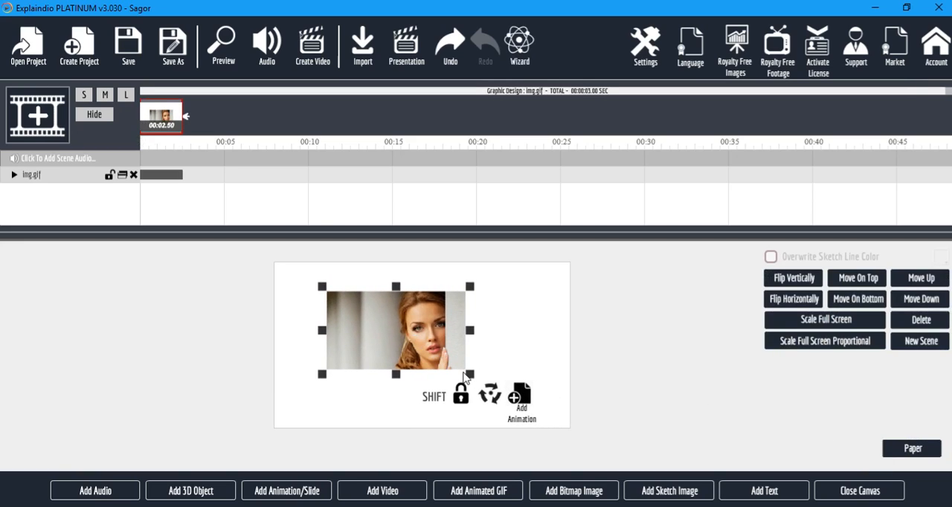
{"action": "left_click_drag", "start_coordinate": [470, 376], "coordinate": [521, 406]}
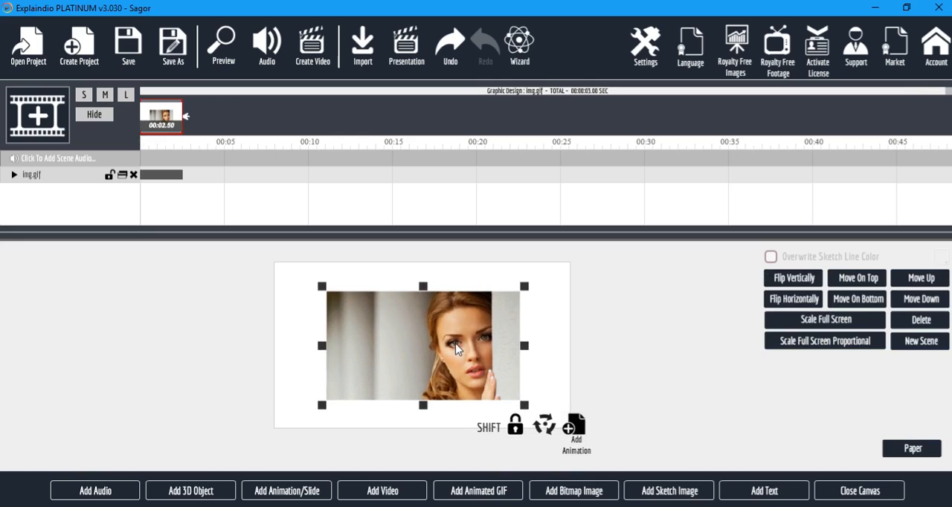
{"action": "left_click_drag", "start_coordinate": [452, 344], "coordinate": [452, 346]}
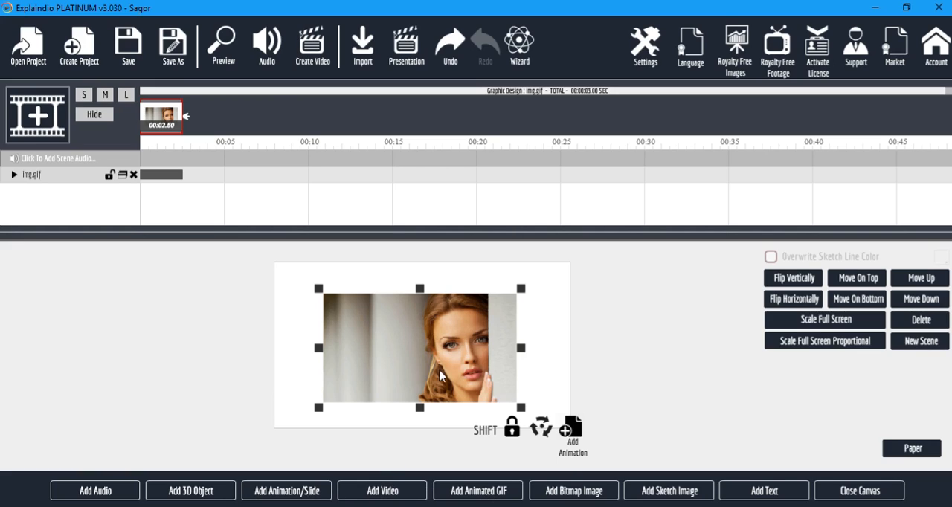
{"action": "left_click_drag", "start_coordinate": [441, 377], "coordinate": [442, 376]}
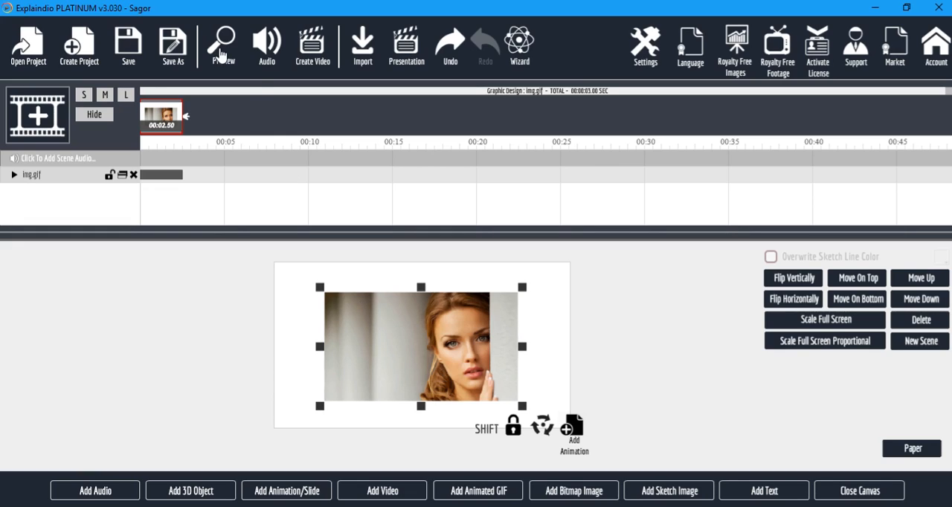
Expand the img.gif track, play the project preview and close it.
{"action": "left_click", "coordinate": [13, 174]}
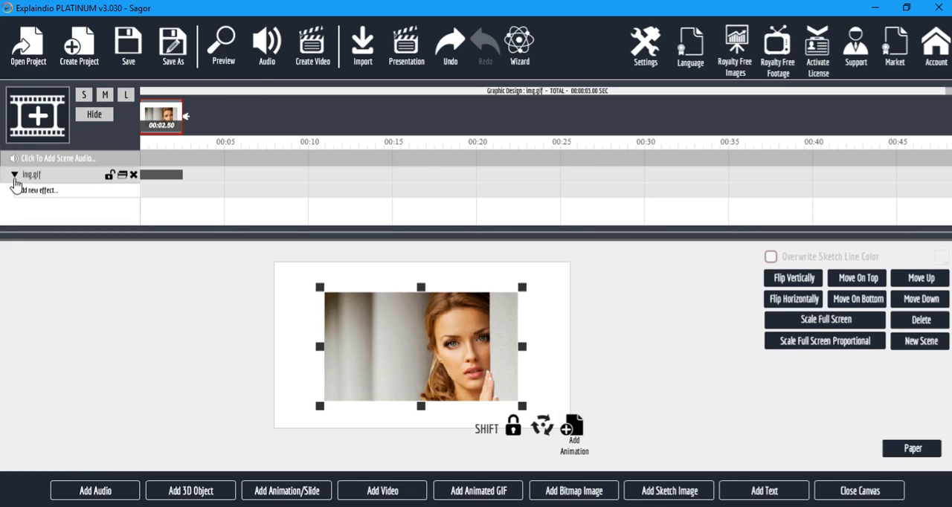
{"action": "left_click", "coordinate": [220, 49]}
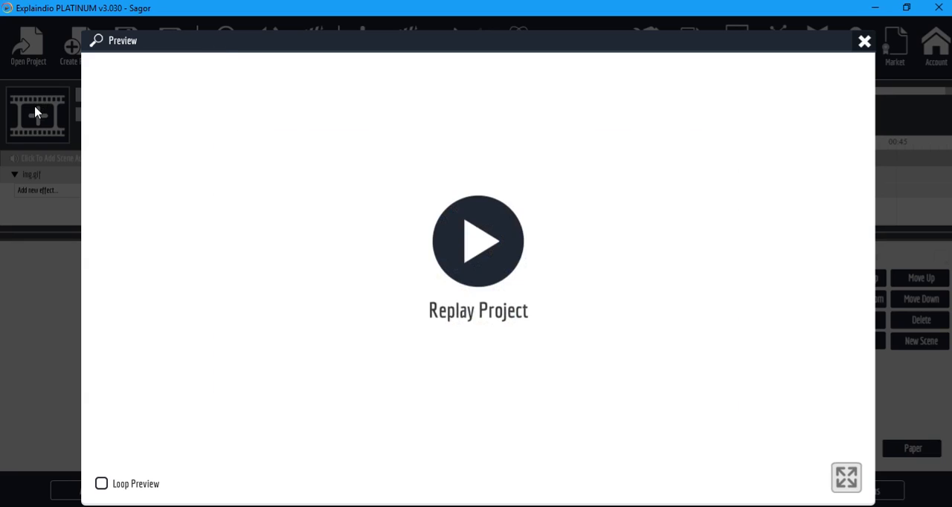
{"action": "left_click", "coordinate": [863, 41]}
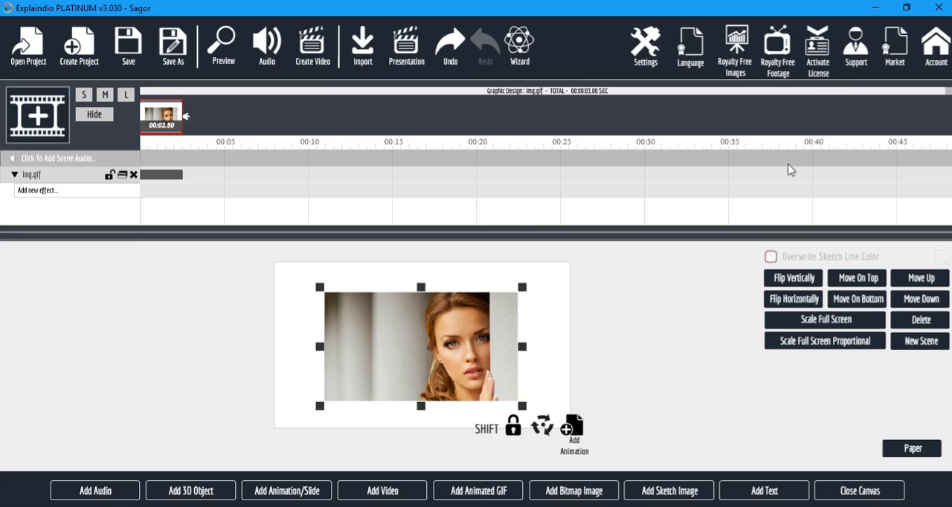
Add the Slide From Left animation preset to img.gif, and shrink the image into the canvas's upper-left corner.
{"action": "left_click", "coordinate": [21, 192]}
{"action": "mouse_move", "coordinate": [207, 277]}
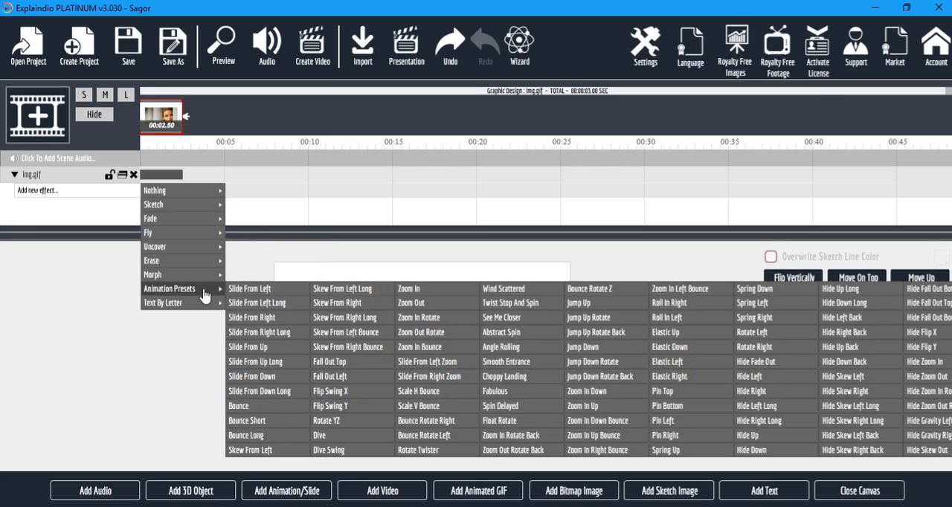
{"action": "left_click", "coordinate": [248, 292]}
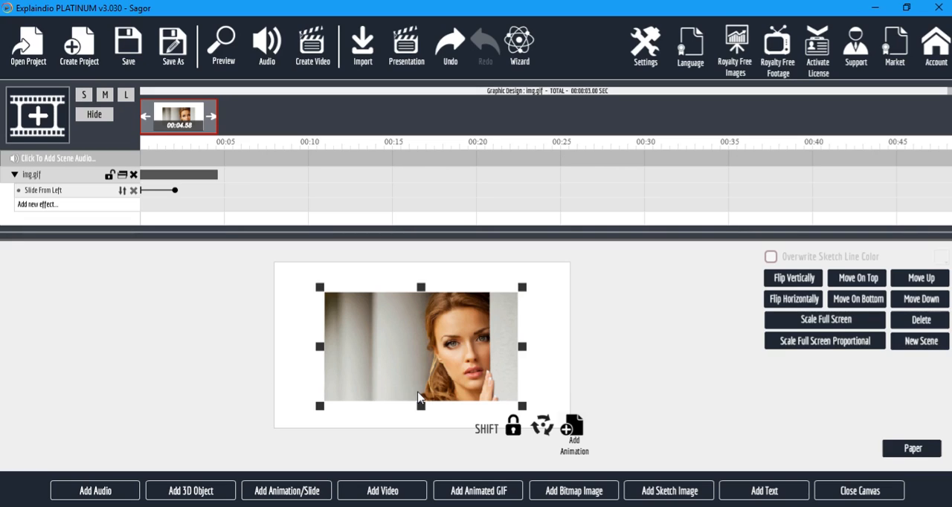
{"action": "left_click_drag", "start_coordinate": [523, 406], "coordinate": [440, 363]}
{"action": "left_click_drag", "start_coordinate": [395, 335], "coordinate": [353, 316]}
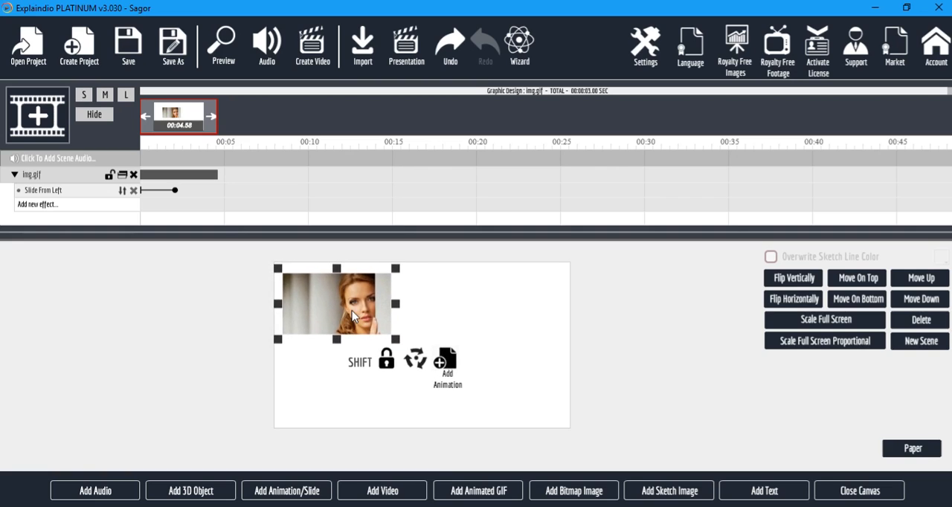
Import ball.gif from the Graphic Design folder and place it at a reduced size in the canvas's upper-right corner.
{"action": "left_click", "coordinate": [501, 491]}
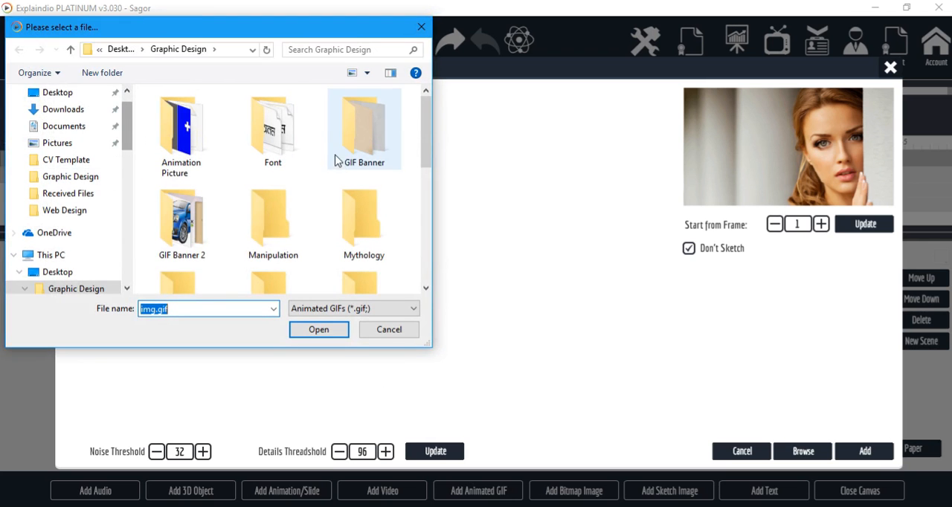
{"action": "scroll", "coordinate": [336, 203], "scroll_direction": "down", "scroll_amount": 6}
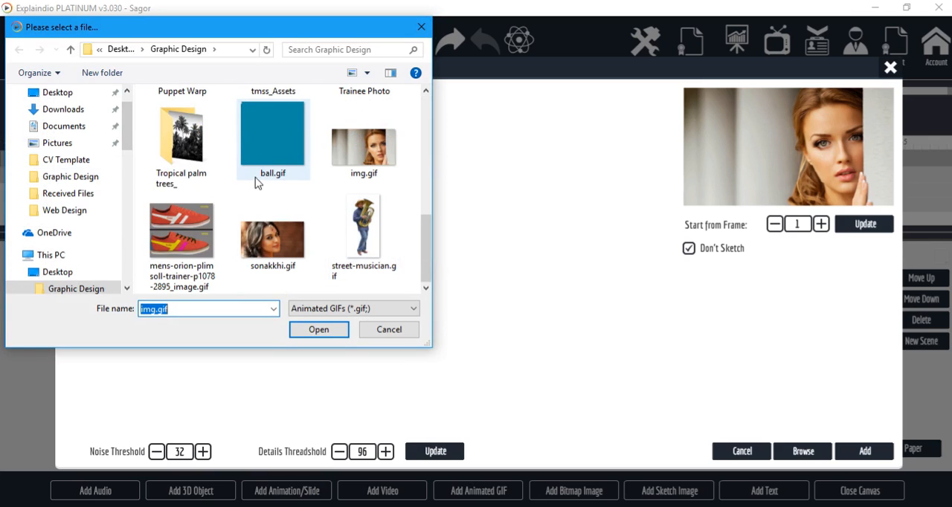
{"action": "left_click", "coordinate": [273, 140]}
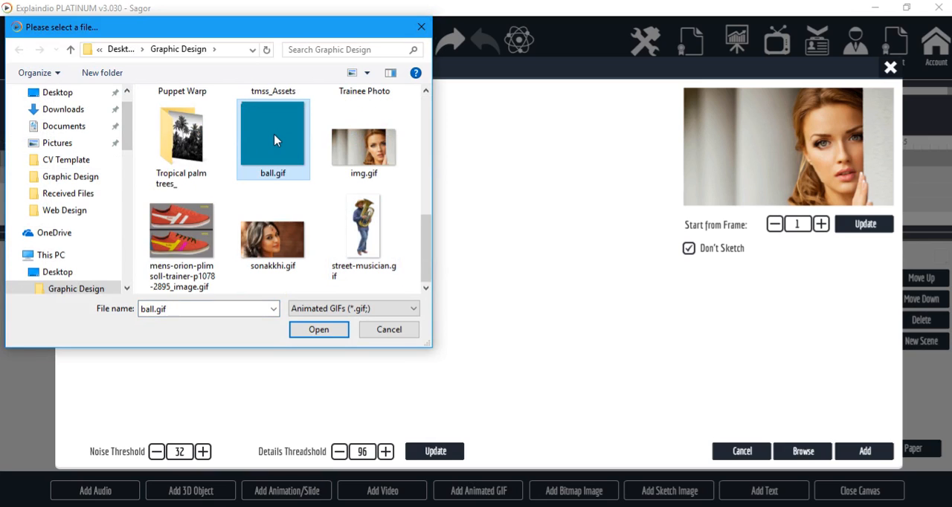
{"action": "left_click", "coordinate": [334, 328]}
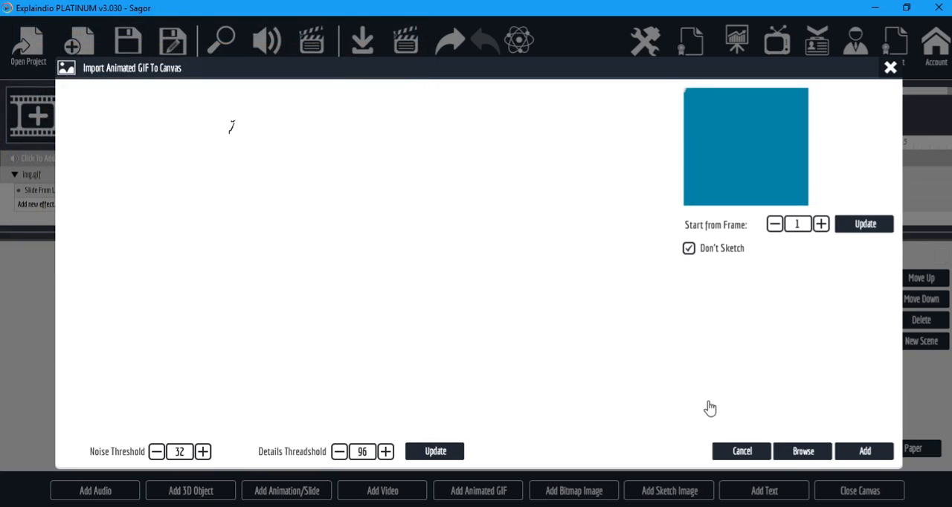
{"action": "left_click", "coordinate": [863, 452]}
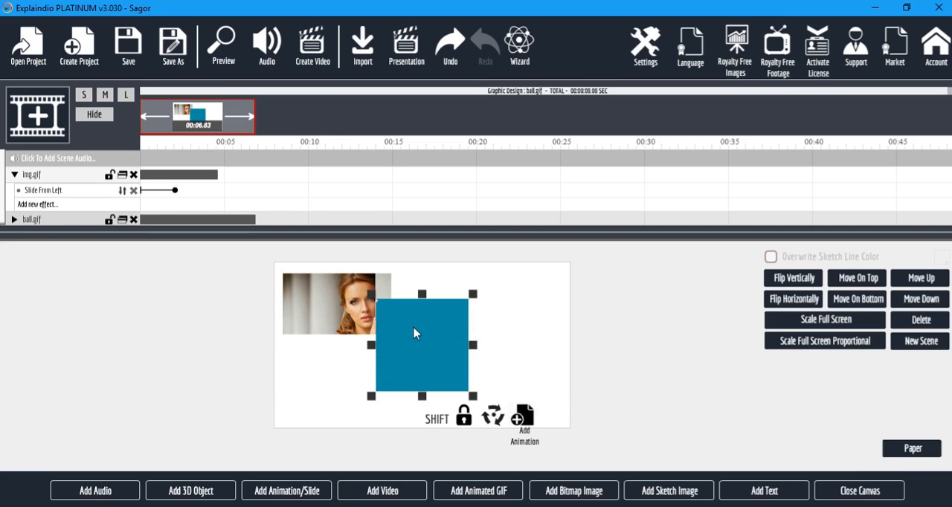
{"action": "left_click_drag", "start_coordinate": [466, 332], "coordinate": [504, 322]}
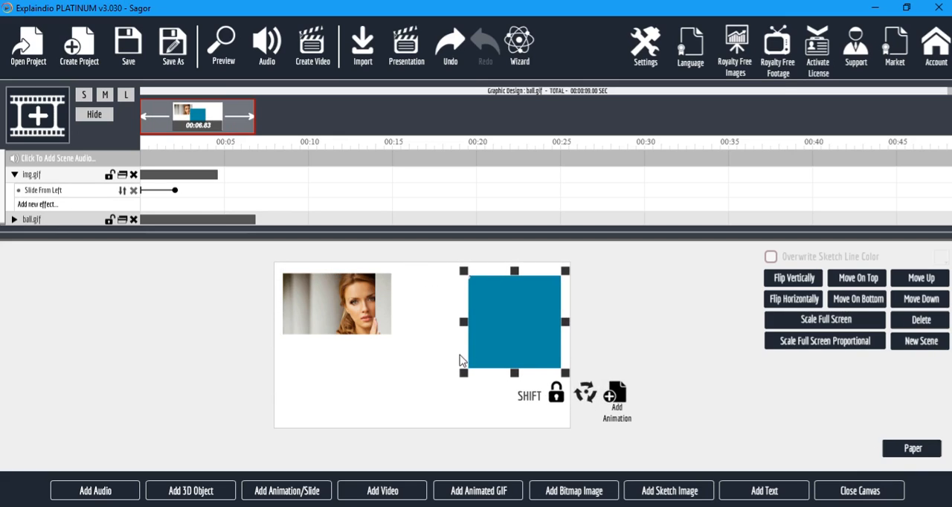
{"action": "left_click_drag", "start_coordinate": [464, 372], "coordinate": [517, 323]}
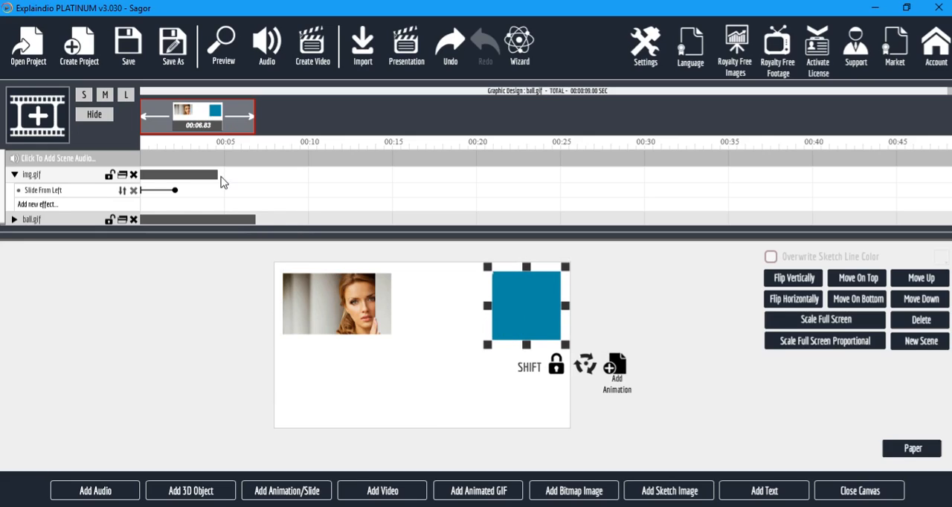
Preview the project with both GIFs on the canvas and close the preview.
{"action": "left_click", "coordinate": [227, 51]}
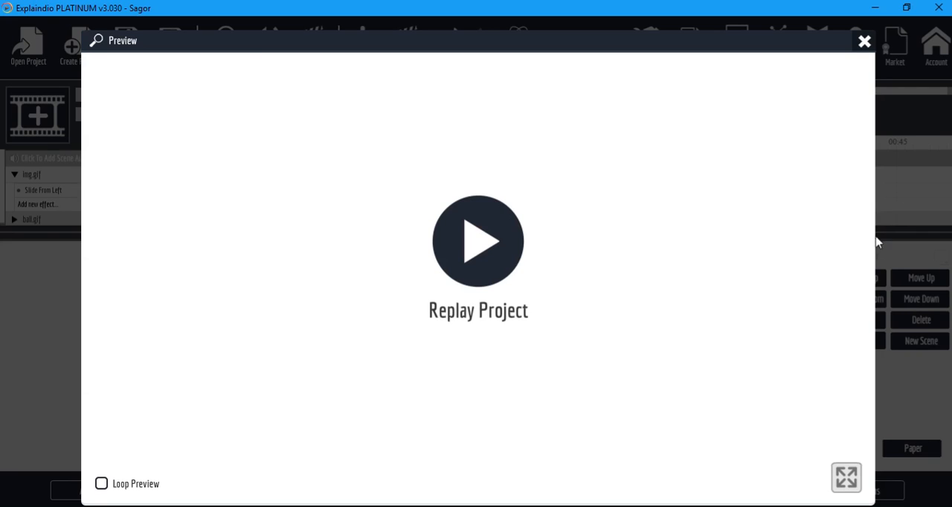
{"action": "left_click", "coordinate": [864, 42]}
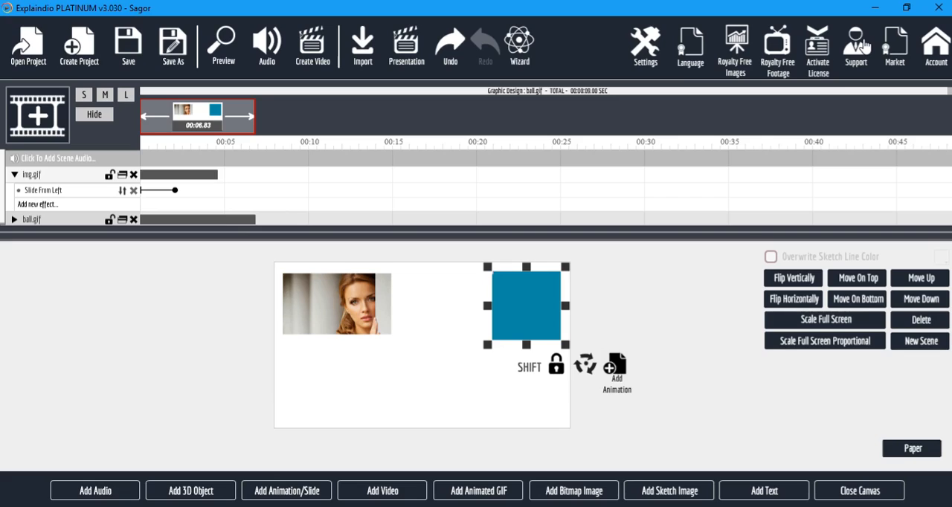
Delete img.gif from the scene, and move ball.gif to the middle of the canvas at a larger size.
{"action": "left_click", "coordinate": [366, 304]}
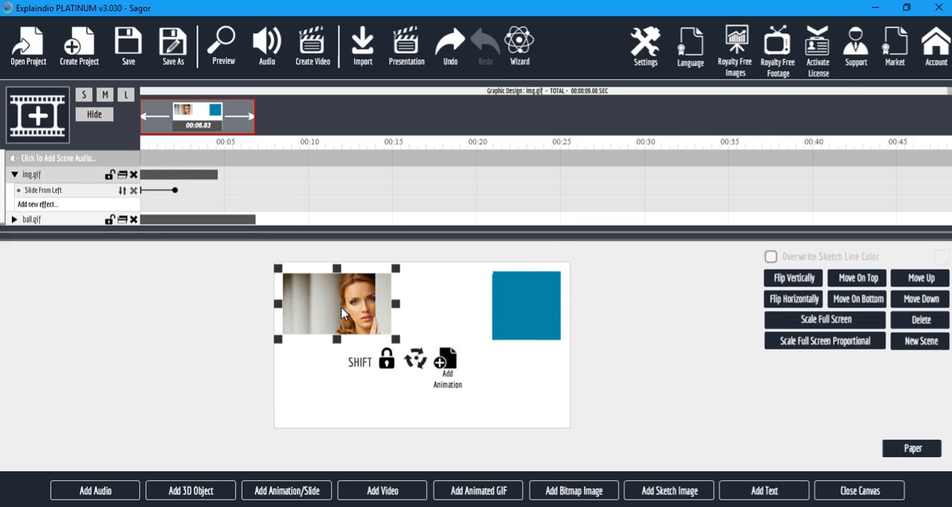
{"action": "left_click", "coordinate": [133, 175]}
{"action": "left_click_drag", "start_coordinate": [534, 322], "coordinate": [510, 400]}
{"action": "left_click_drag", "start_coordinate": [485, 345], "coordinate": [463, 345]}
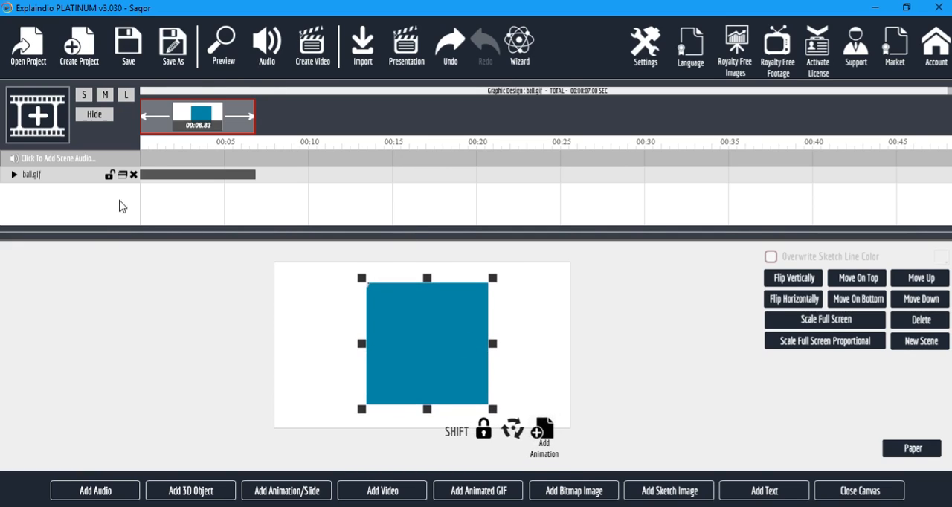
Add the Uncover From Side effect to ball.gif and close the canvas to show its effect settings.
{"action": "left_click", "coordinate": [14, 175]}
{"action": "left_click", "coordinate": [39, 191]}
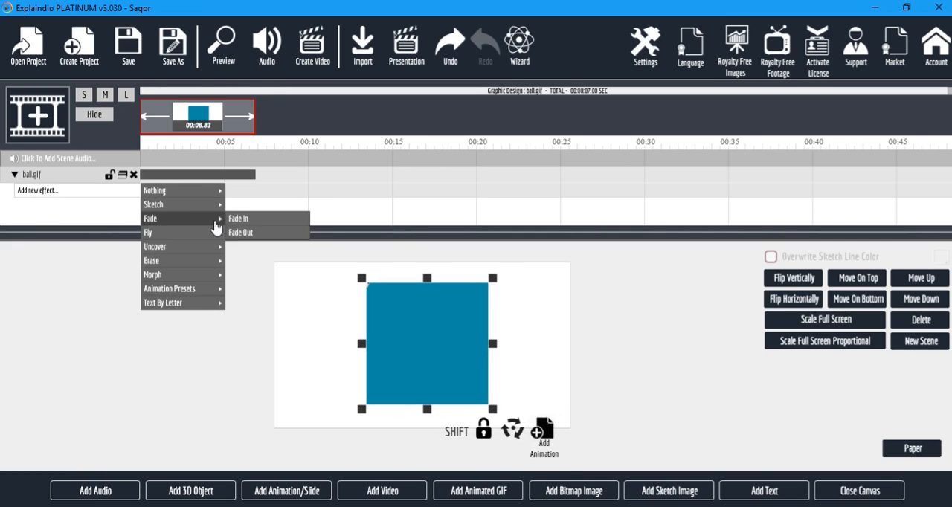
{"action": "mouse_move", "coordinate": [210, 246]}
{"action": "left_click", "coordinate": [257, 246]}
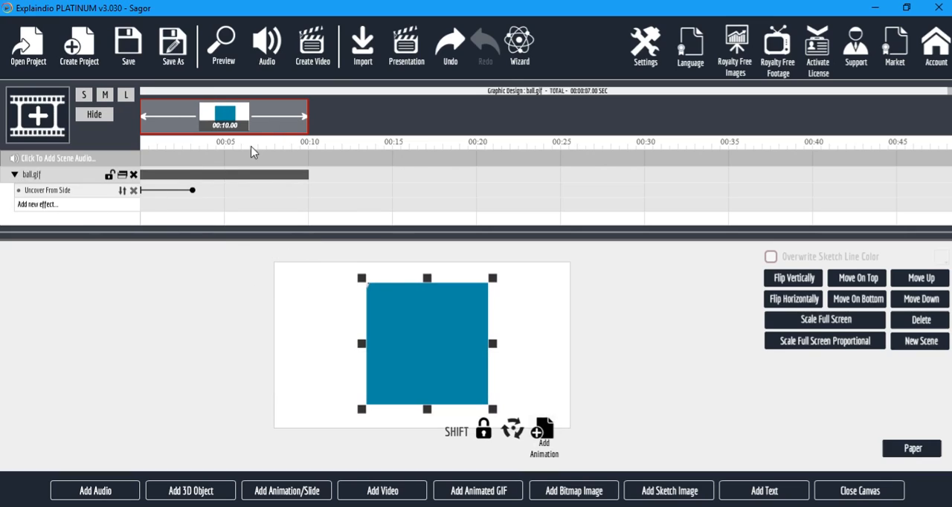
{"action": "left_click", "coordinate": [855, 494]}
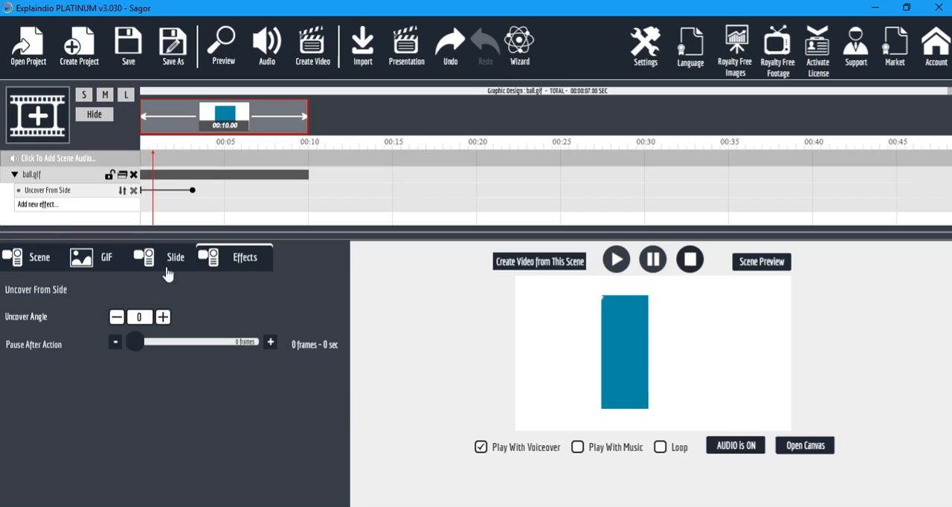
Set the Uncover From Side effect's pause after action to 83 frames and preview the project.
{"action": "left_click_drag", "start_coordinate": [138, 343], "coordinate": [159, 351]}
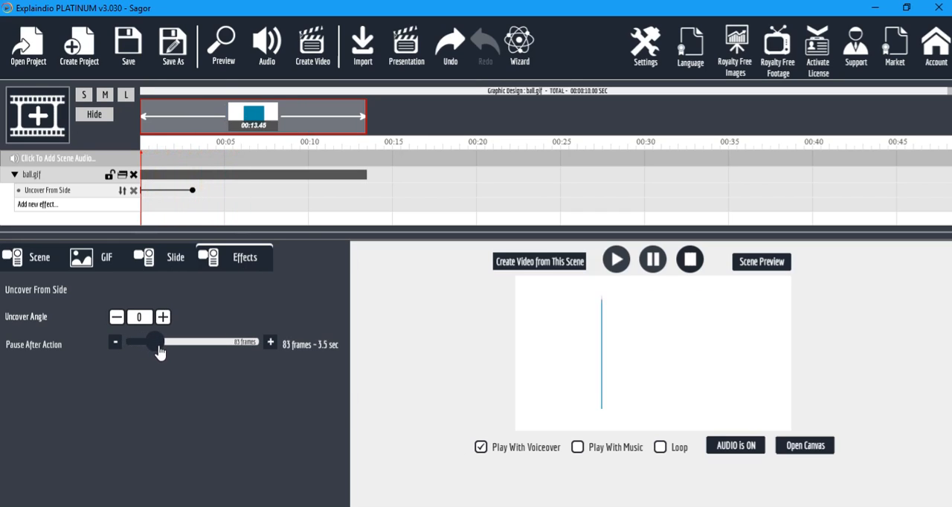
{"action": "left_click", "coordinate": [223, 37]}
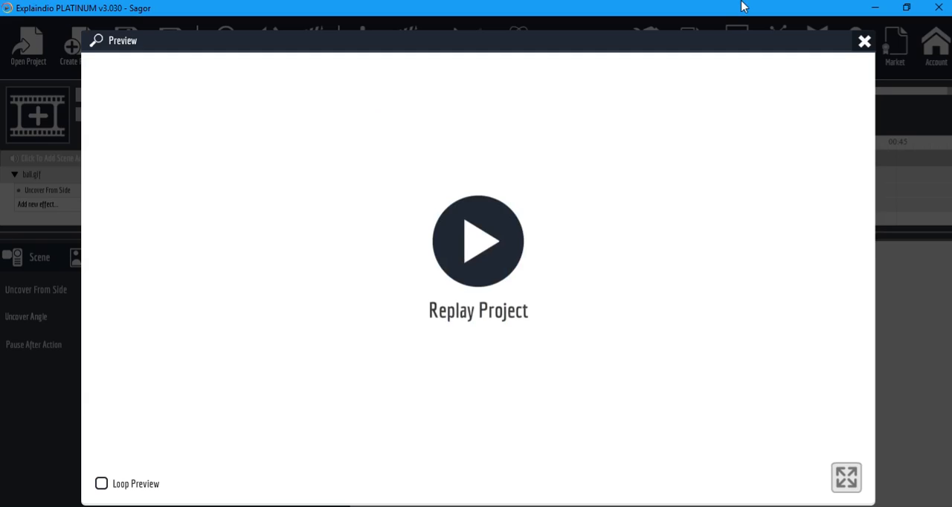
{"action": "left_click", "coordinate": [864, 42]}
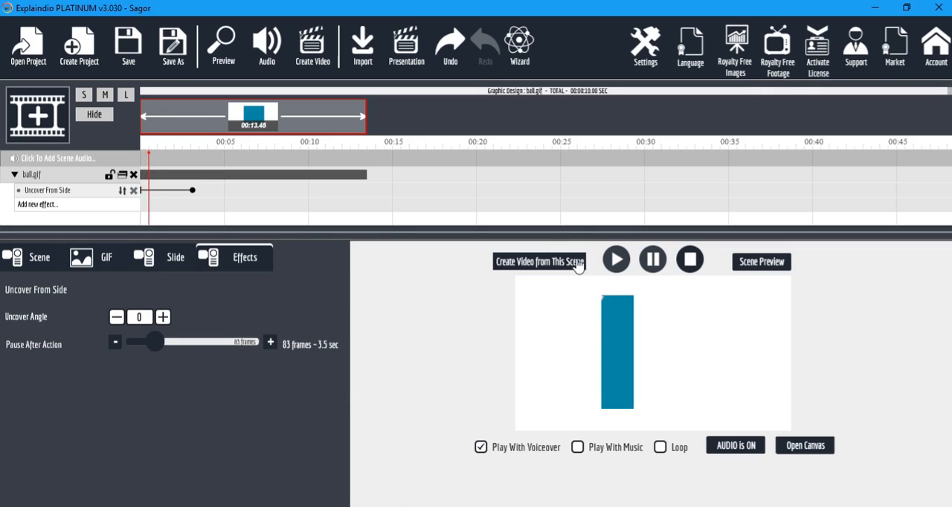
{"action": "left_click", "coordinate": [653, 258]}
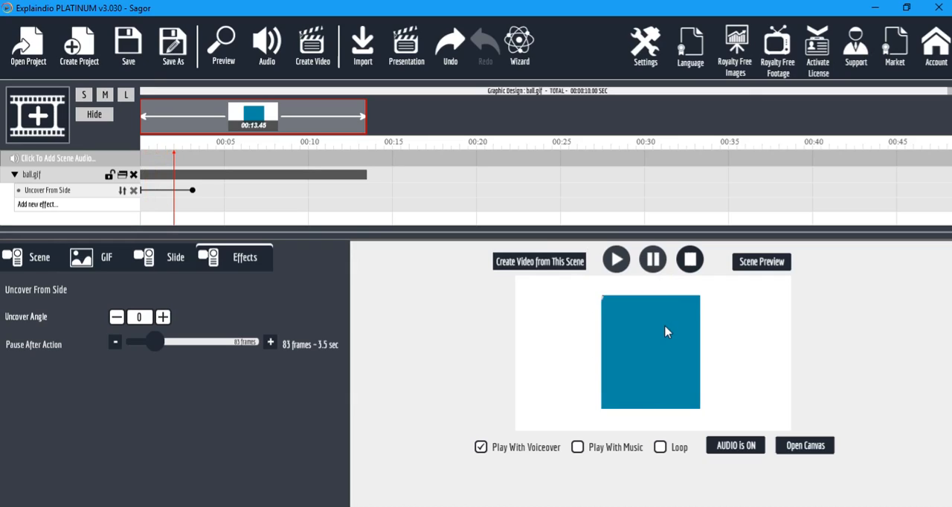
Turn on GIF looping for ball.gif and preview the scene.
{"action": "left_click", "coordinate": [95, 259]}
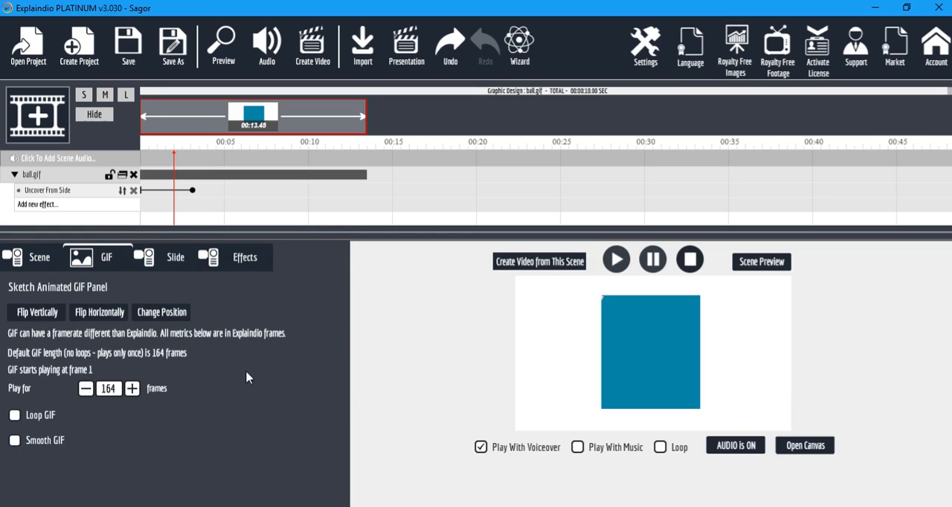
{"action": "left_click", "coordinate": [15, 416]}
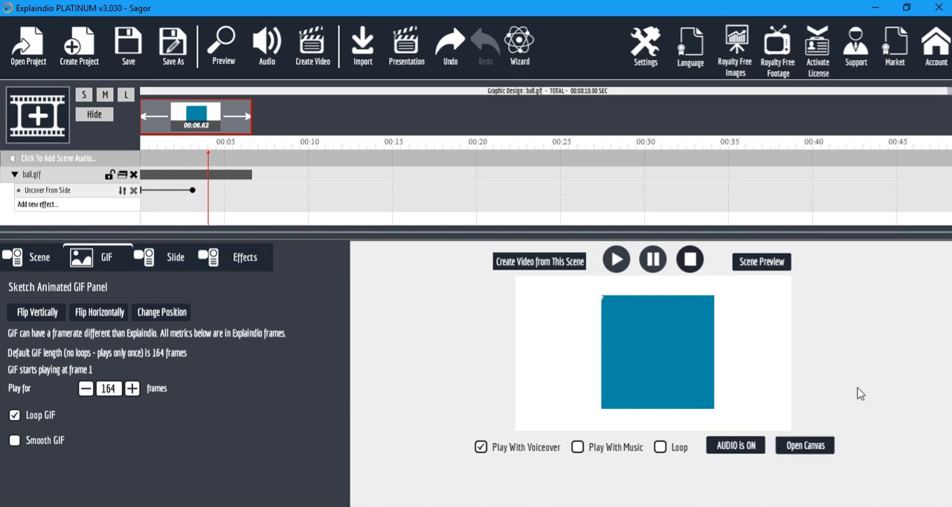
{"action": "left_click", "coordinate": [766, 264]}
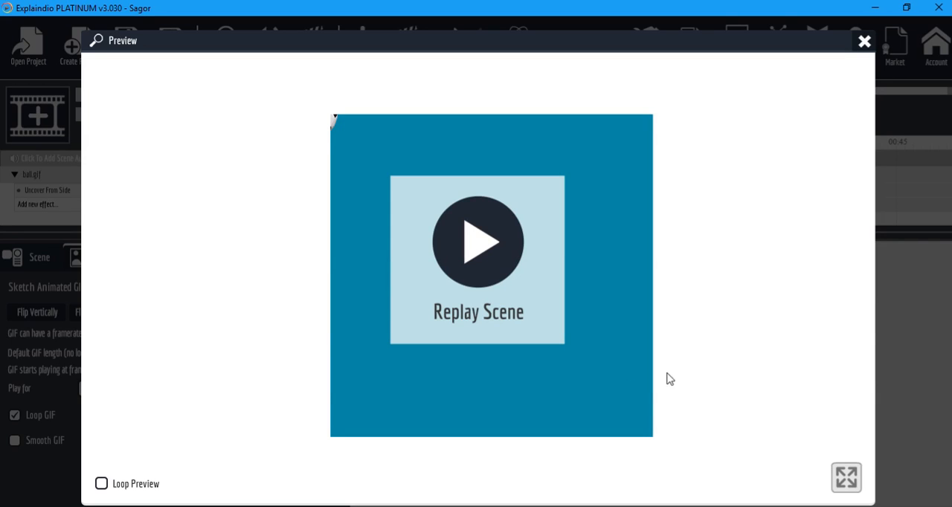
{"action": "left_click", "coordinate": [863, 41]}
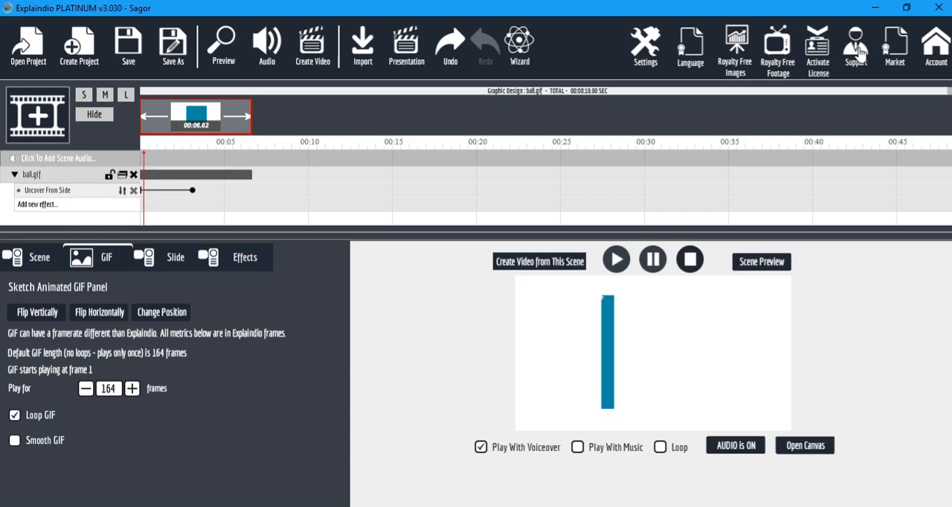
Switch ball.gif from Loop GIF to Smooth GIF and preview the scene again.
{"action": "left_click", "coordinate": [15, 415]}
{"action": "left_click", "coordinate": [14, 441]}
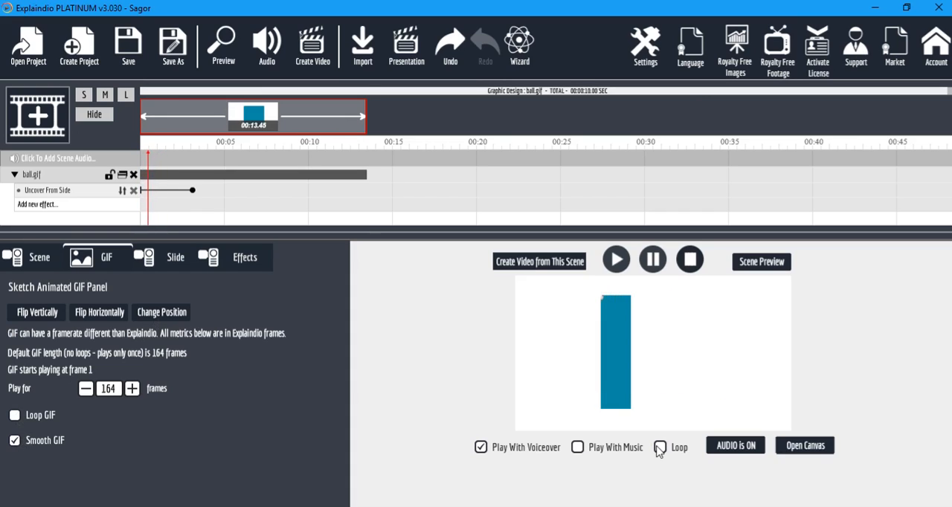
{"action": "left_click", "coordinate": [824, 445]}
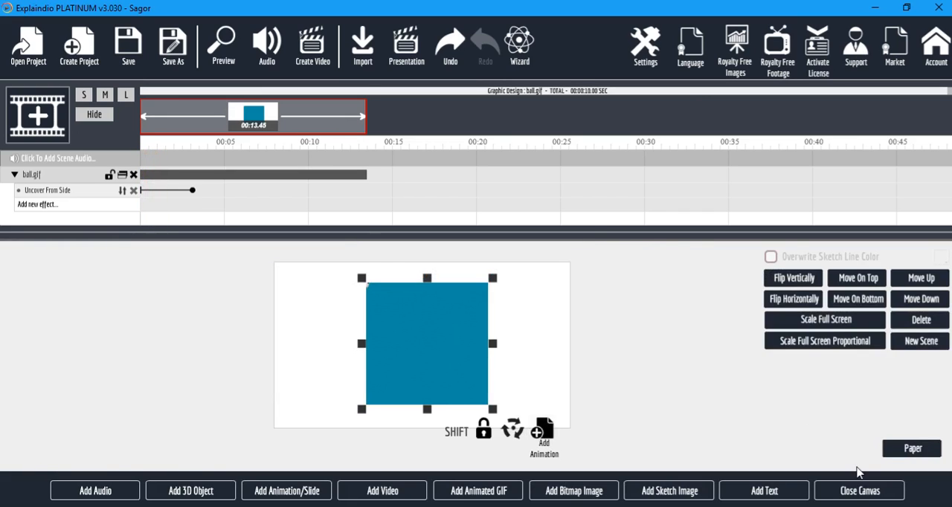
{"action": "left_click", "coordinate": [860, 489]}
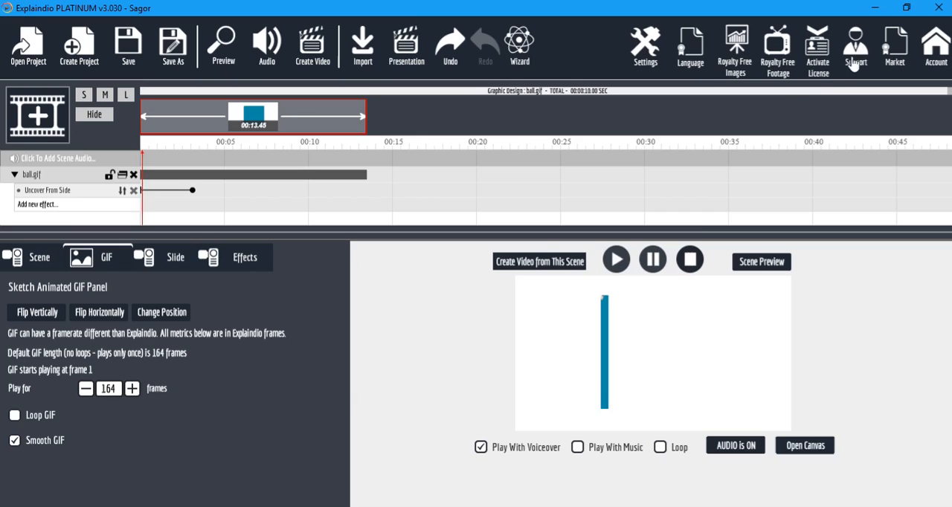
{"action": "left_click", "coordinate": [864, 42]}
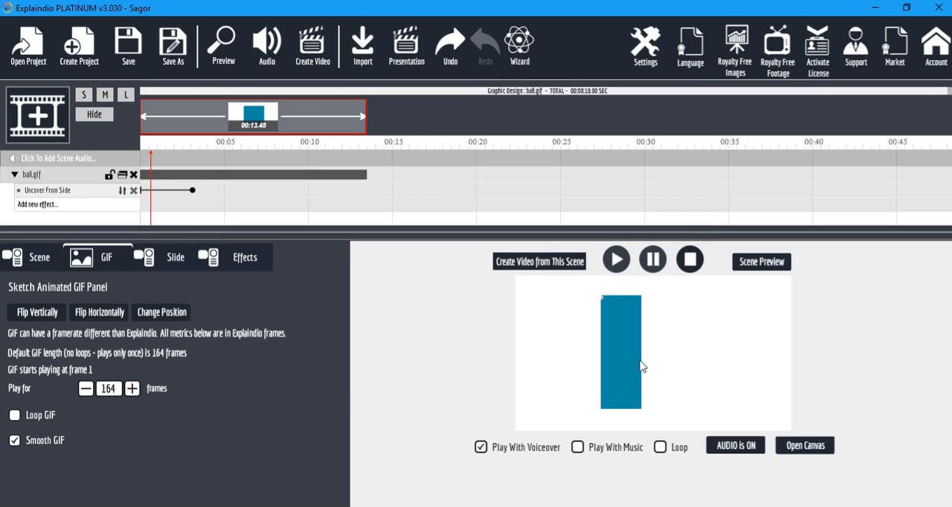
Delete the Uncover From Side effect and ball.gif from the scene, and open the empty canvas.
{"action": "left_click", "coordinate": [133, 191]}
{"action": "left_click", "coordinate": [133, 174]}
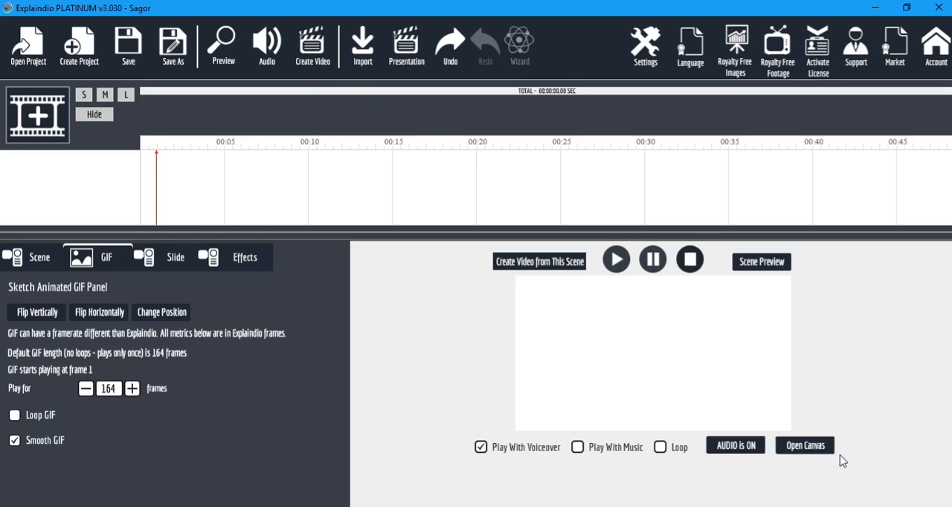
{"action": "left_click", "coordinate": [803, 448]}
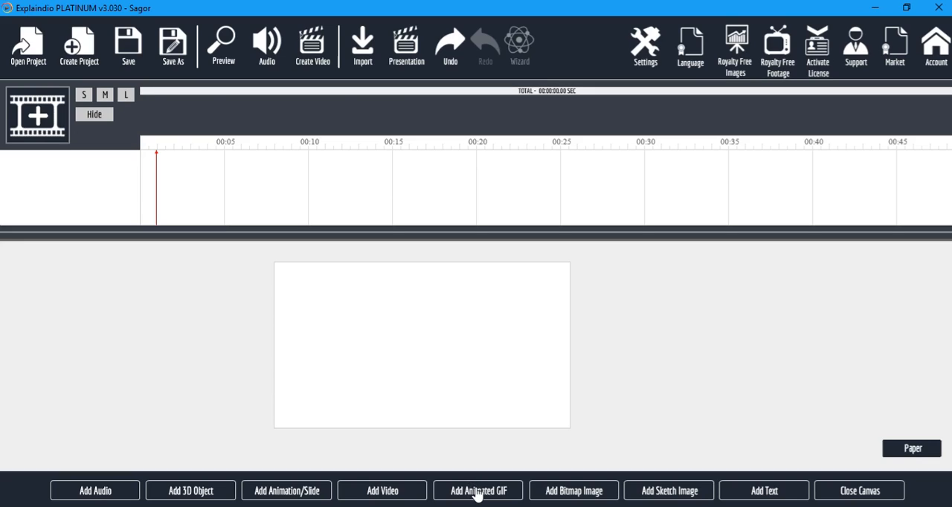
Start adding a video from local storage and browse to the Graphic Design folder on the Desktop.
{"action": "left_click", "coordinate": [379, 492]}
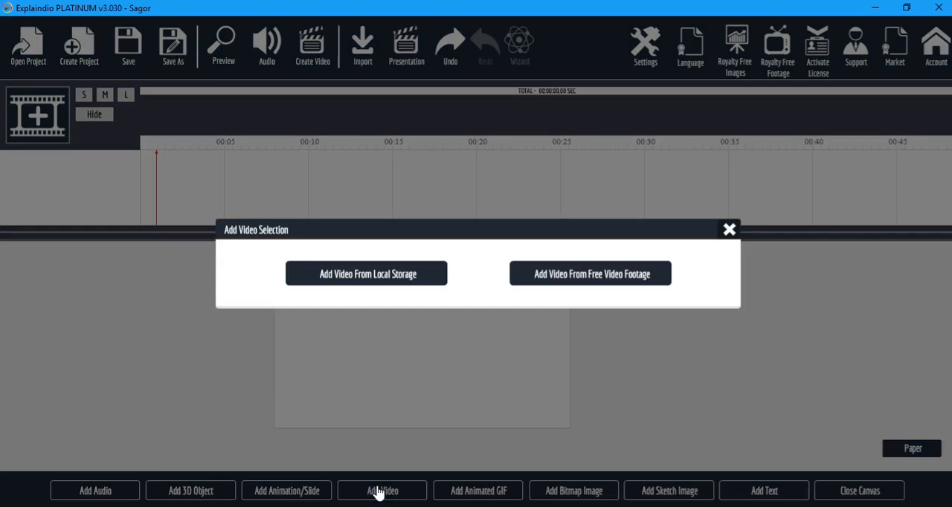
{"action": "left_click", "coordinate": [400, 277]}
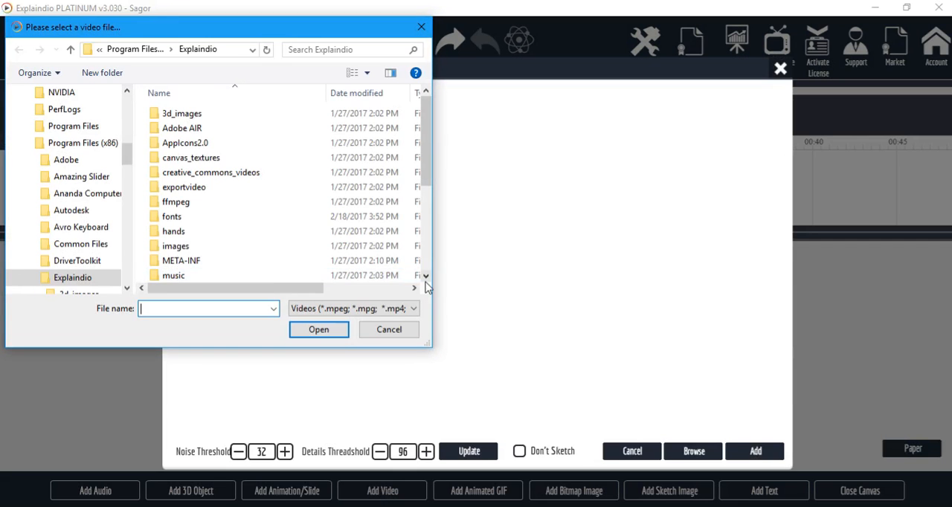
{"action": "left_click_drag", "start_coordinate": [125, 153], "coordinate": [128, 105]}
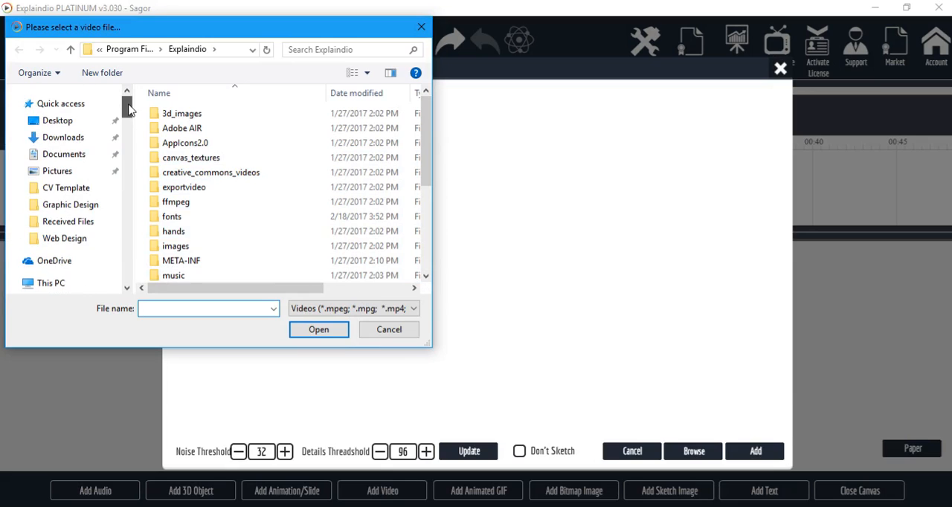
{"action": "scroll", "coordinate": [58, 279], "scroll_direction": "down", "scroll_amount": 1}
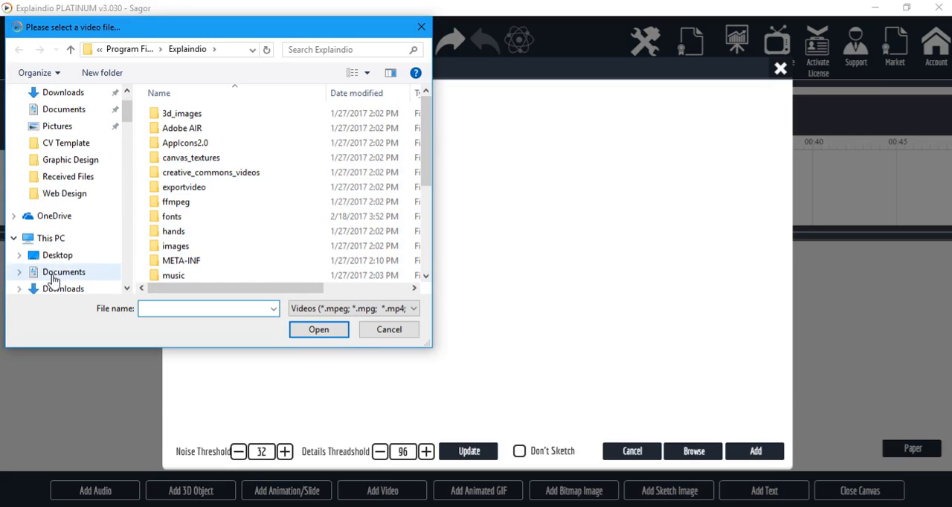
{"action": "scroll", "coordinate": [52, 123], "scroll_direction": "up", "scroll_amount": 1}
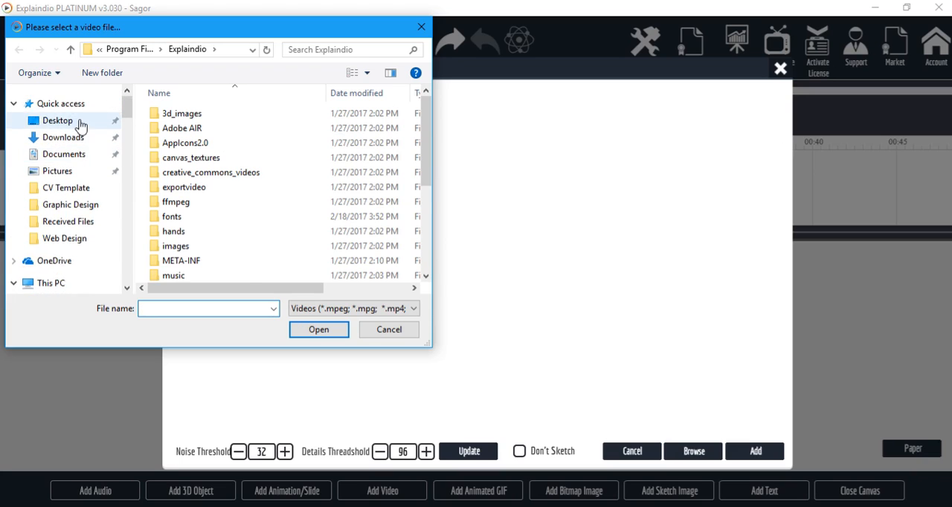
{"action": "left_click", "coordinate": [53, 122]}
{"action": "scroll", "coordinate": [323, 217], "scroll_direction": "down", "scroll_amount": 3}
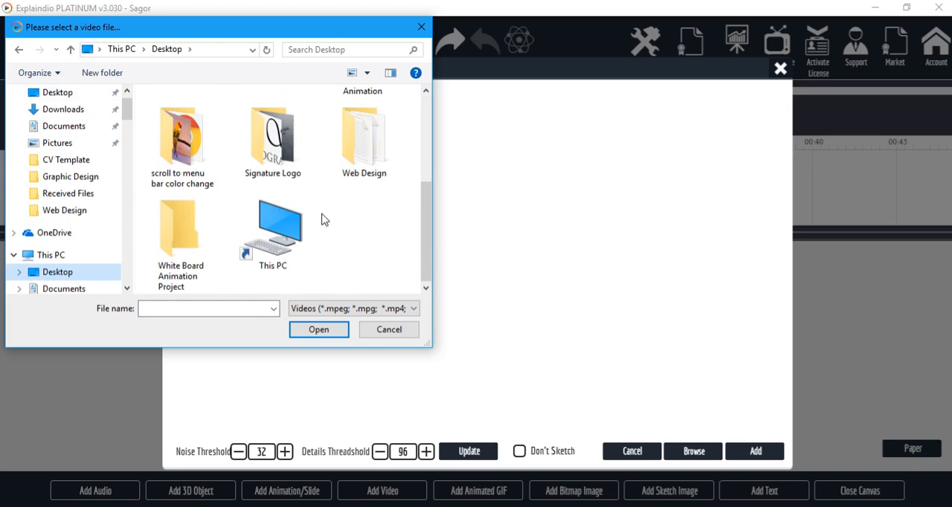
{"action": "scroll", "coordinate": [279, 178], "scroll_direction": "up", "scroll_amount": 3}
{"action": "double_click", "coordinate": [182, 130]}
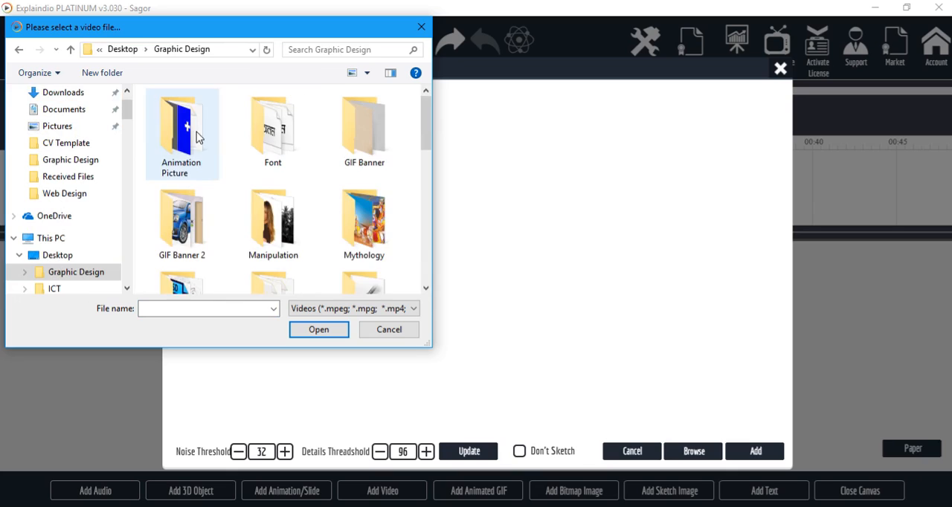
Choose the last MP4 video in the Graphic Design folder and add it to the canvas with the default sketch thresholds.
{"action": "scroll", "coordinate": [371, 216], "scroll_direction": "down", "scroll_amount": 5}
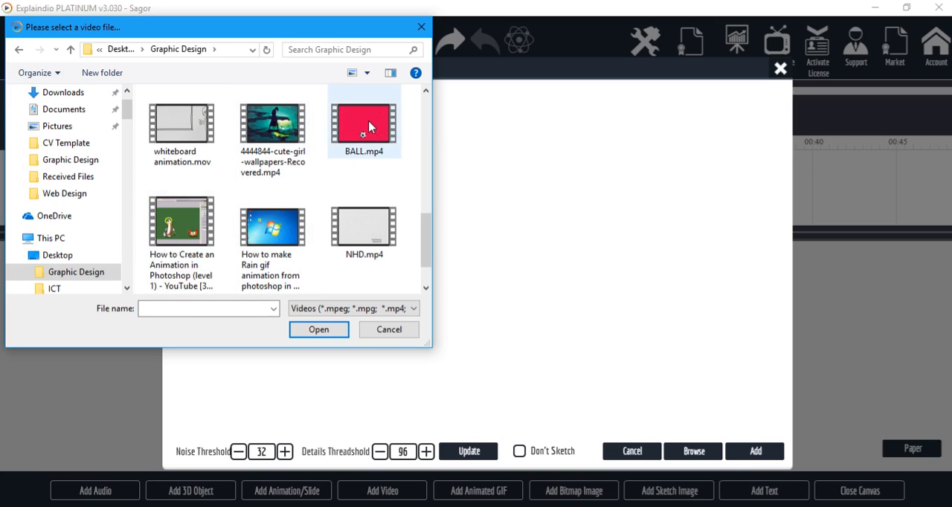
{"action": "left_click", "coordinate": [370, 239]}
{"action": "scroll", "coordinate": [384, 290], "scroll_direction": "down", "scroll_amount": 1}
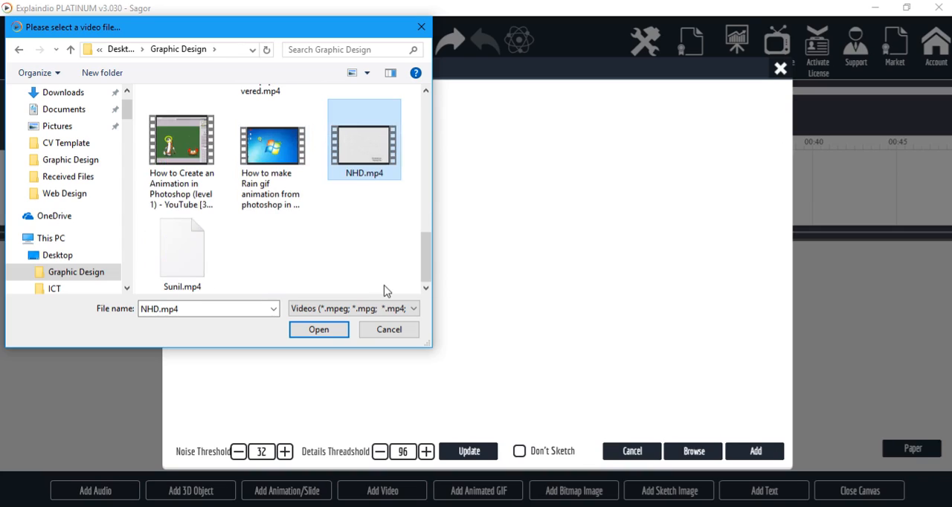
{"action": "left_click", "coordinate": [190, 259]}
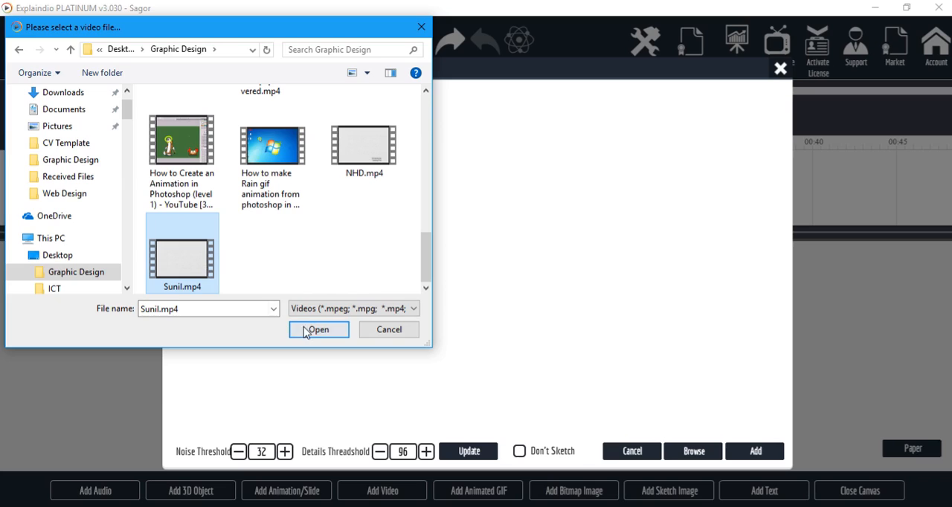
{"action": "left_click", "coordinate": [313, 329]}
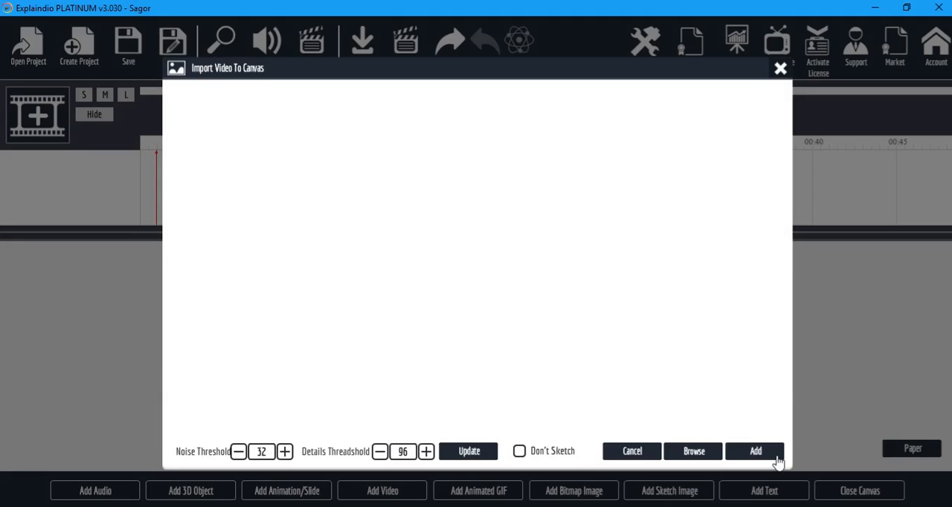
{"action": "left_click", "coordinate": [756, 451]}
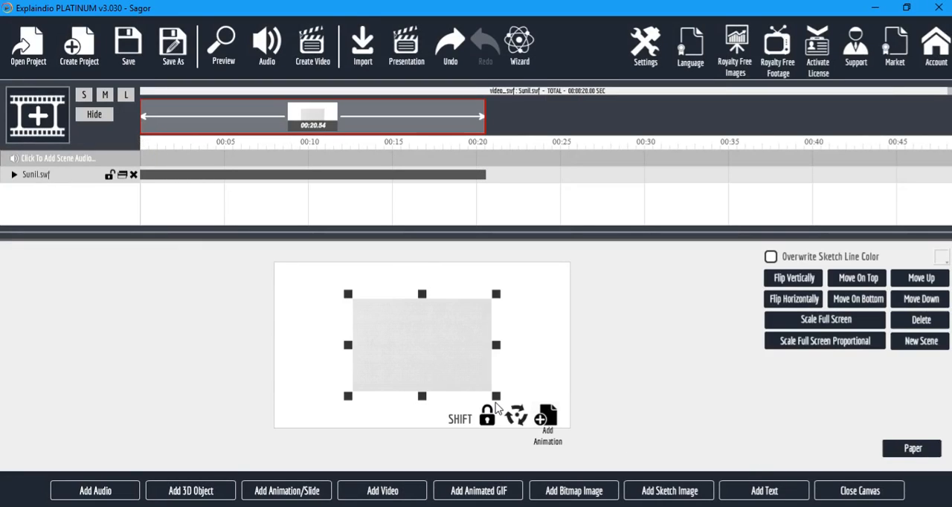
Enlarge the imported video slightly on the canvas and preview the project.
{"action": "left_click_drag", "start_coordinate": [498, 399], "coordinate": [505, 402]}
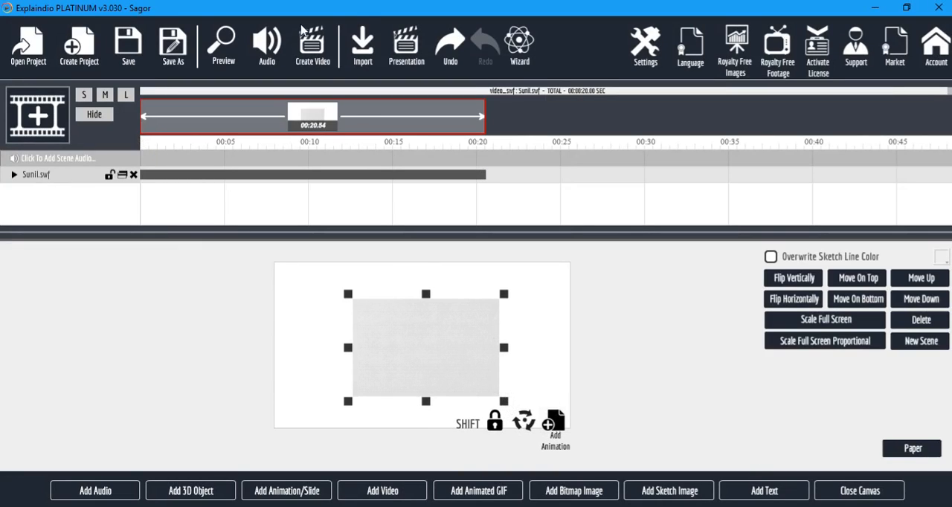
{"action": "left_click", "coordinate": [235, 45]}
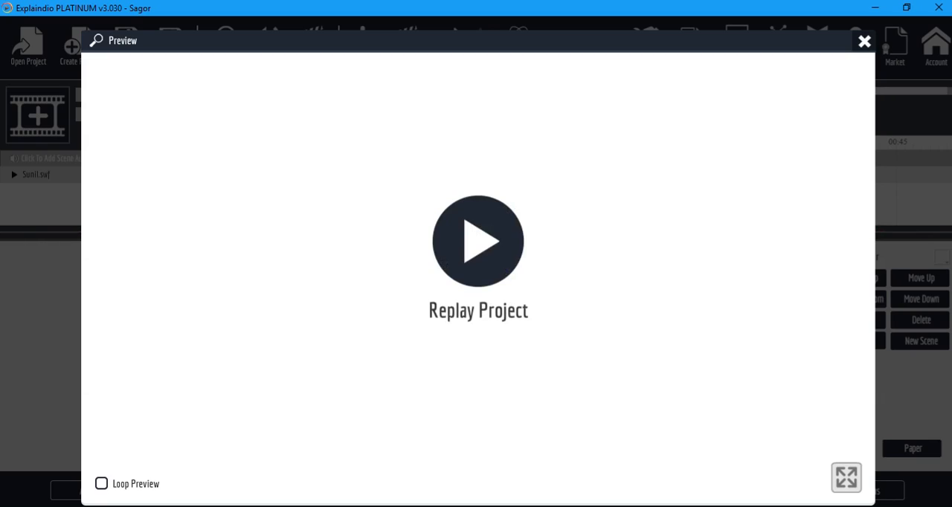
{"action": "left_click", "coordinate": [864, 41]}
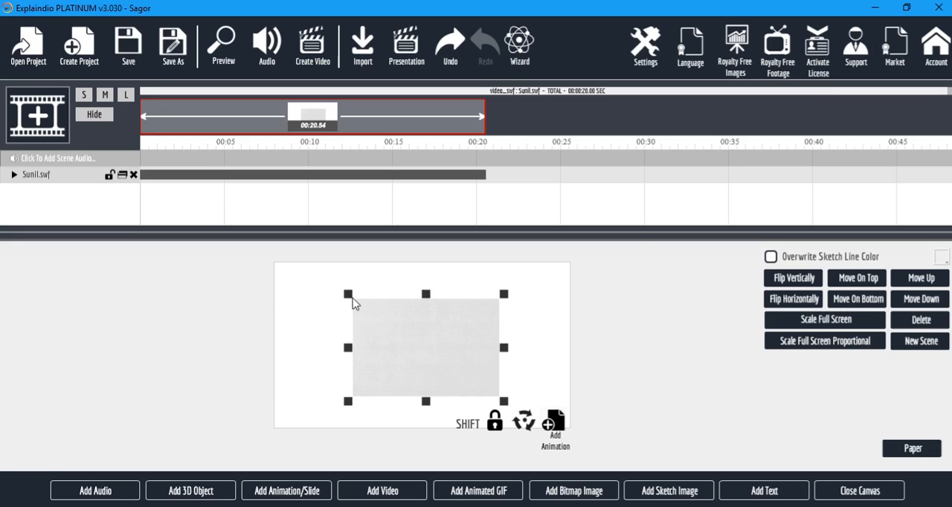
Move the video to the canvas's upper-left corner, unlock its proportions and stretch it to fill the whole canvas.
{"action": "left_click_drag", "start_coordinate": [348, 294], "coordinate": [279, 253]}
{"action": "left_click_drag", "start_coordinate": [393, 304], "coordinate": [373, 306]}
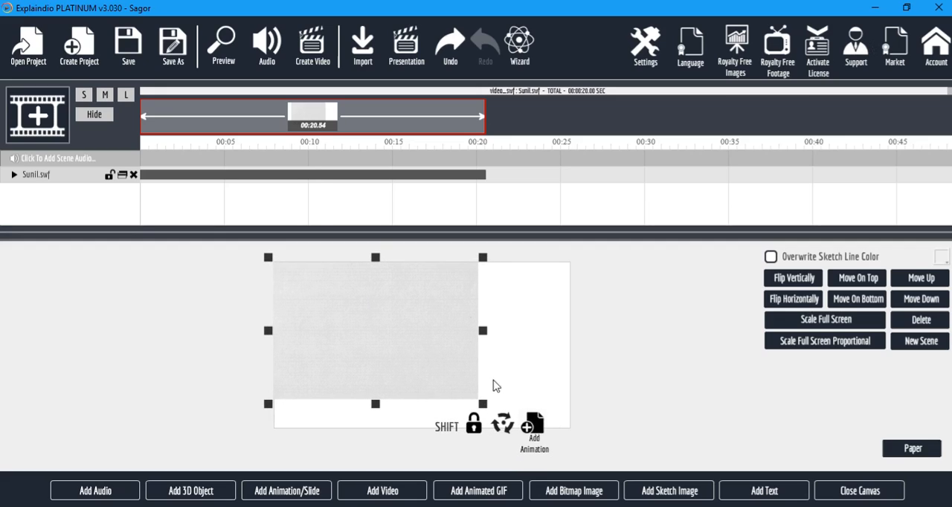
{"action": "left_click", "coordinate": [473, 429]}
{"action": "left_click", "coordinate": [473, 428]}
{"action": "left_click_drag", "start_coordinate": [485, 411], "coordinate": [577, 436]}
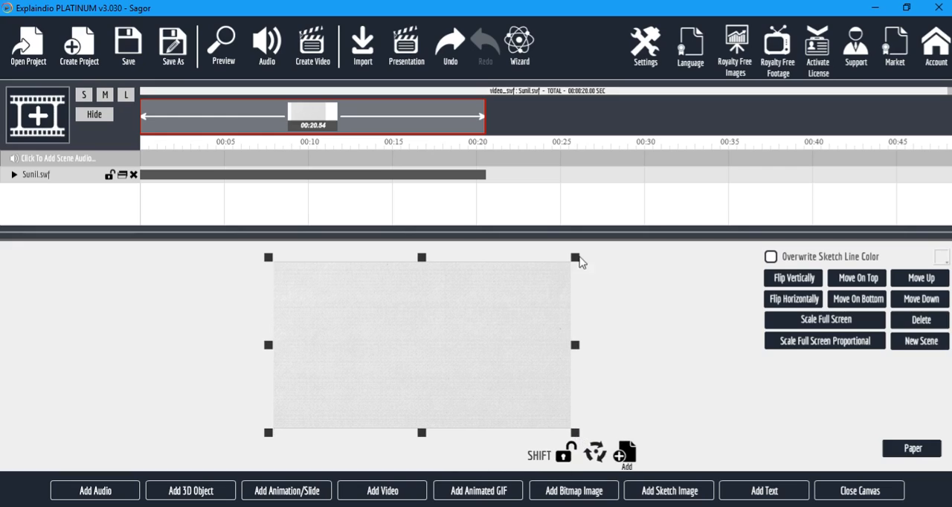
Import (untitled).mov from the Graphic Design folder with the default sketch thresholds, shrink it and place it in the canvas's upper-left corner.
{"action": "left_click", "coordinate": [387, 491]}
{"action": "left_click", "coordinate": [387, 275]}
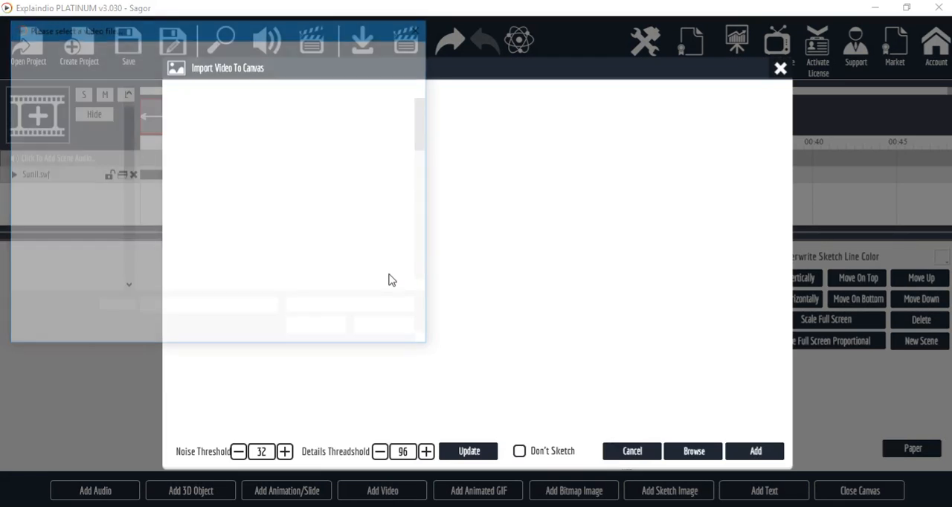
{"action": "scroll", "coordinate": [271, 241], "scroll_direction": "down", "scroll_amount": 5}
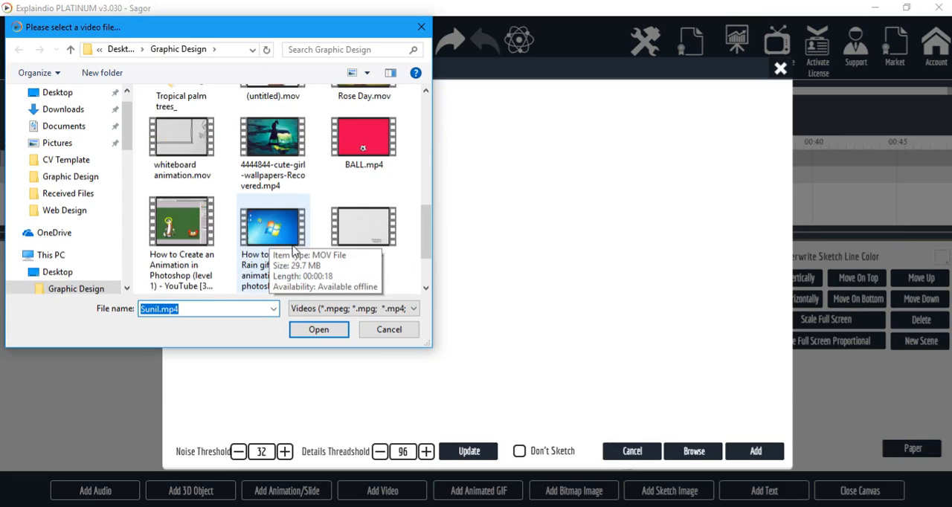
{"action": "scroll", "coordinate": [294, 251], "scroll_direction": "up", "scroll_amount": 1}
{"action": "scroll", "coordinate": [293, 251], "scroll_direction": "down", "scroll_amount": 1}
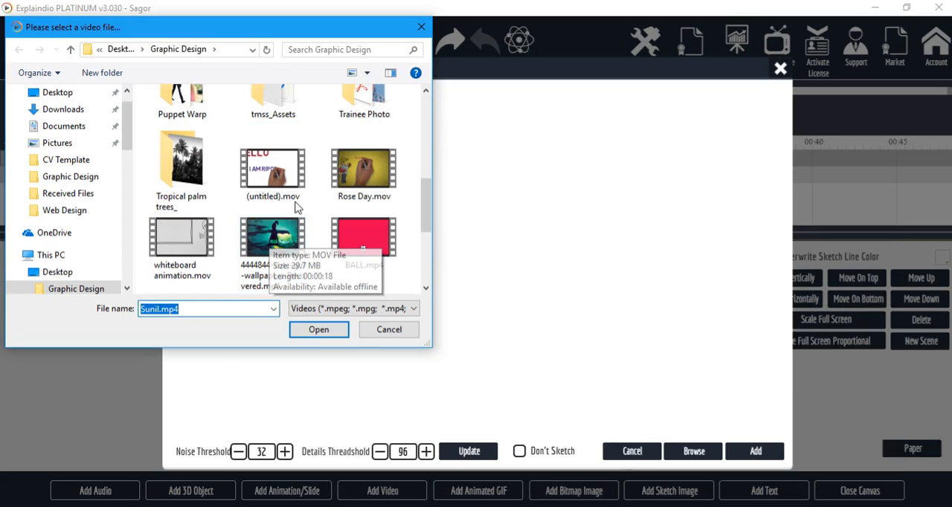
{"action": "left_click", "coordinate": [273, 170]}
{"action": "left_click", "coordinate": [327, 332]}
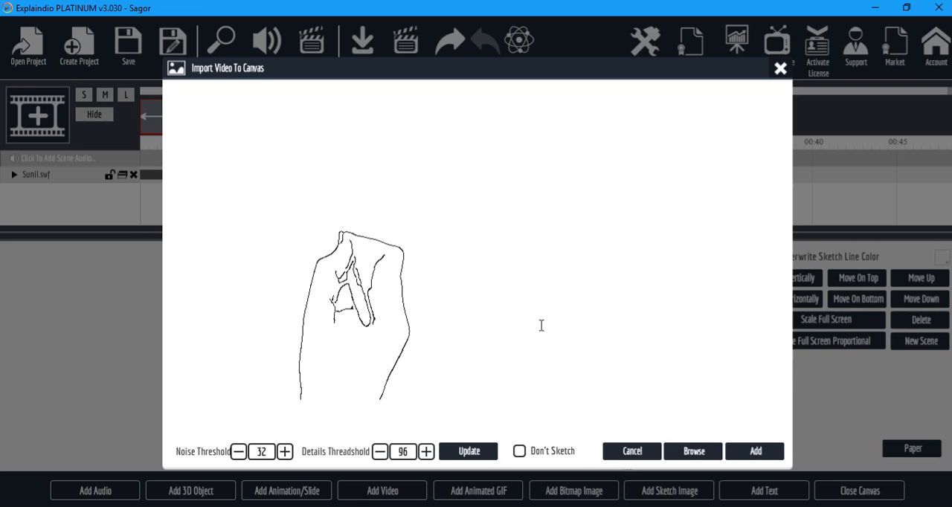
{"action": "left_click", "coordinate": [755, 451]}
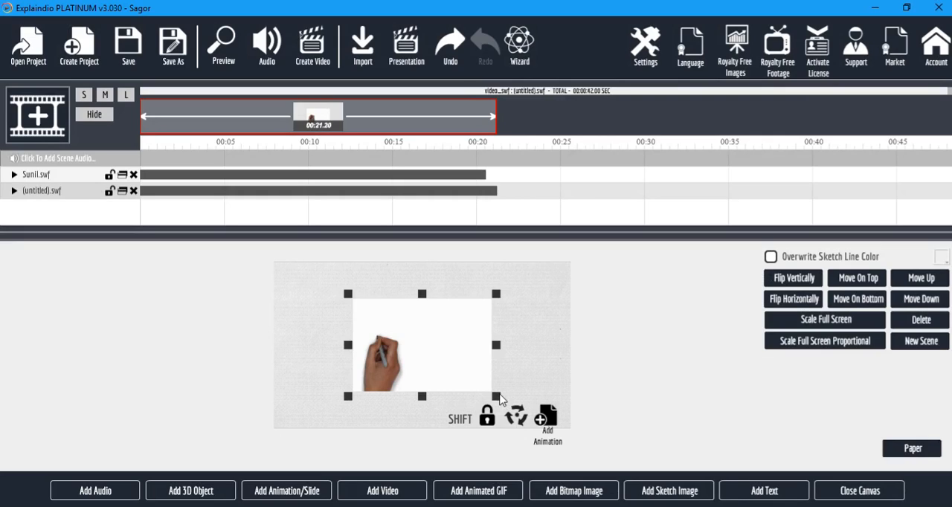
{"action": "left_click_drag", "start_coordinate": [497, 395], "coordinate": [440, 335]}
{"action": "left_click_drag", "start_coordinate": [378, 342], "coordinate": [334, 308]}
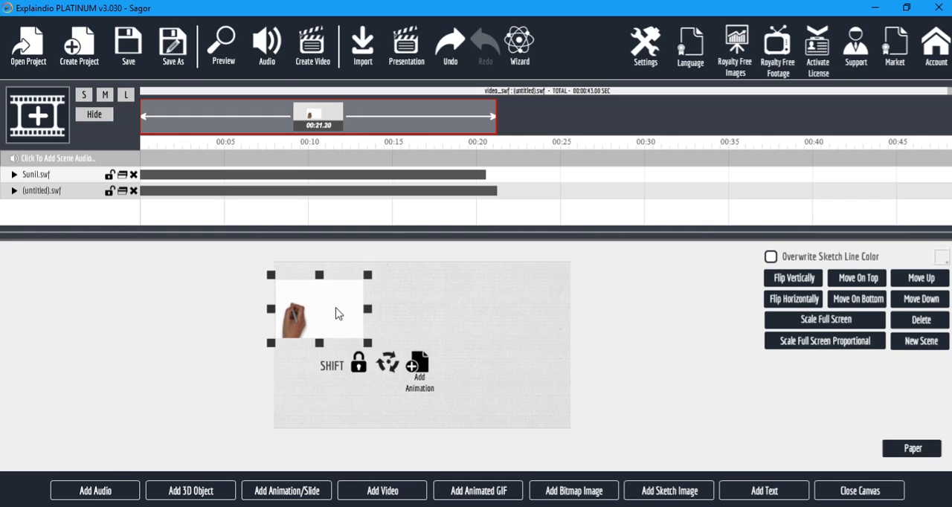
Import the "How to make Rain gif animation from photoshop" video from the Graphic Design folder with the default sketch thresholds.
{"action": "left_click", "coordinate": [374, 495]}
{"action": "left_click", "coordinate": [404, 281]}
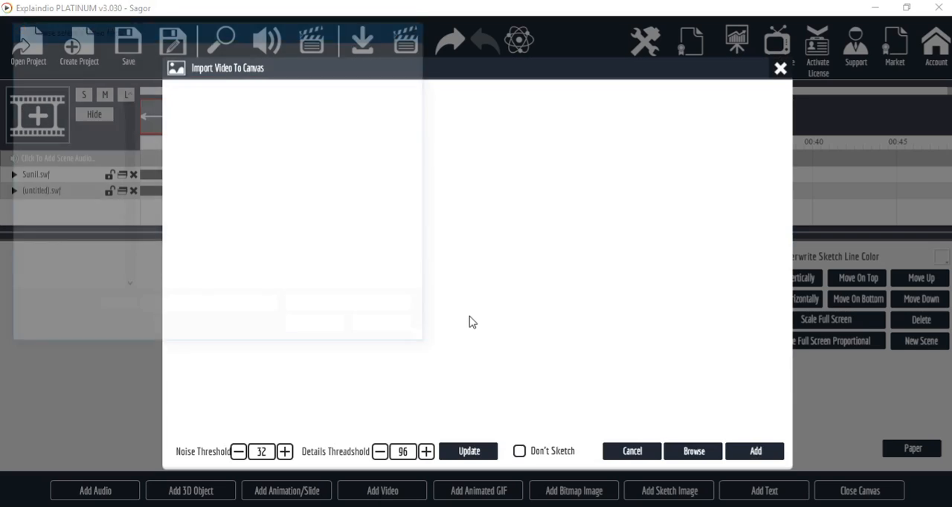
{"action": "left_click_drag", "start_coordinate": [426, 145], "coordinate": [415, 272]}
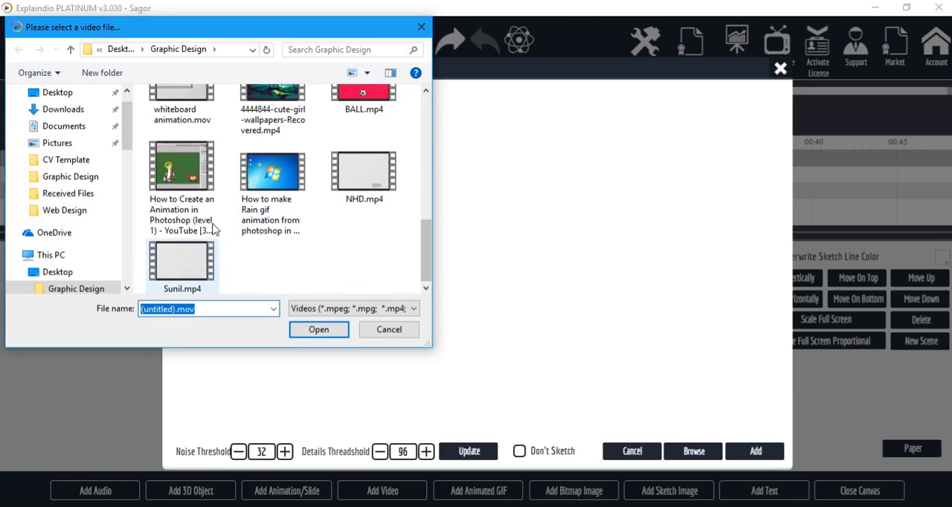
{"action": "left_click", "coordinate": [275, 176]}
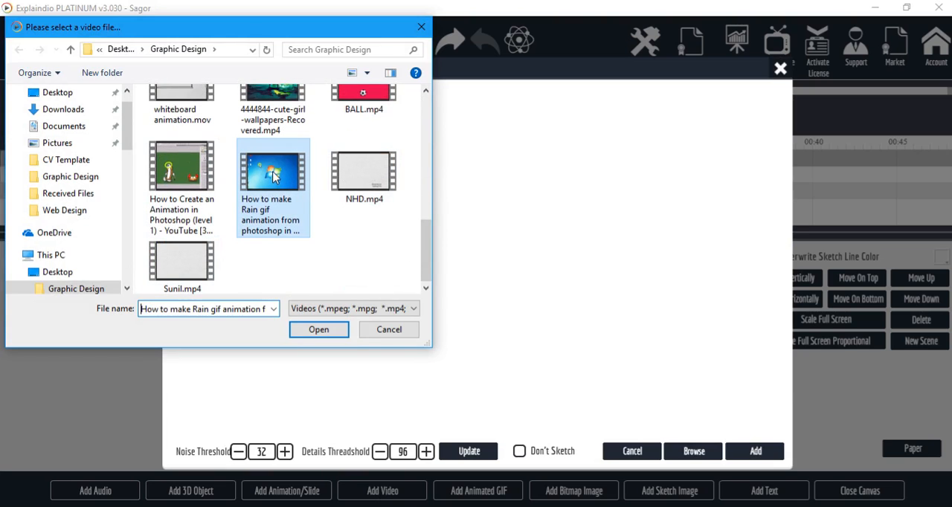
{"action": "left_click", "coordinate": [318, 330]}
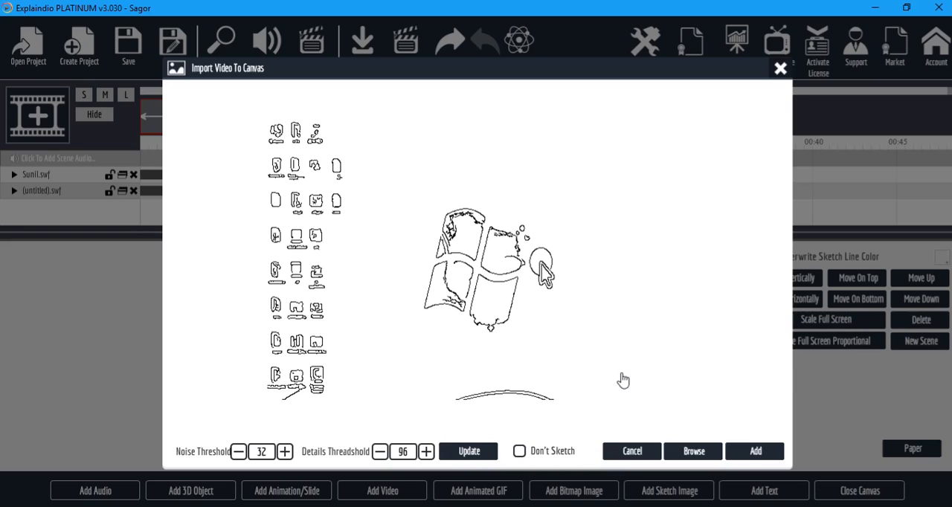
{"action": "left_click", "coordinate": [754, 454]}
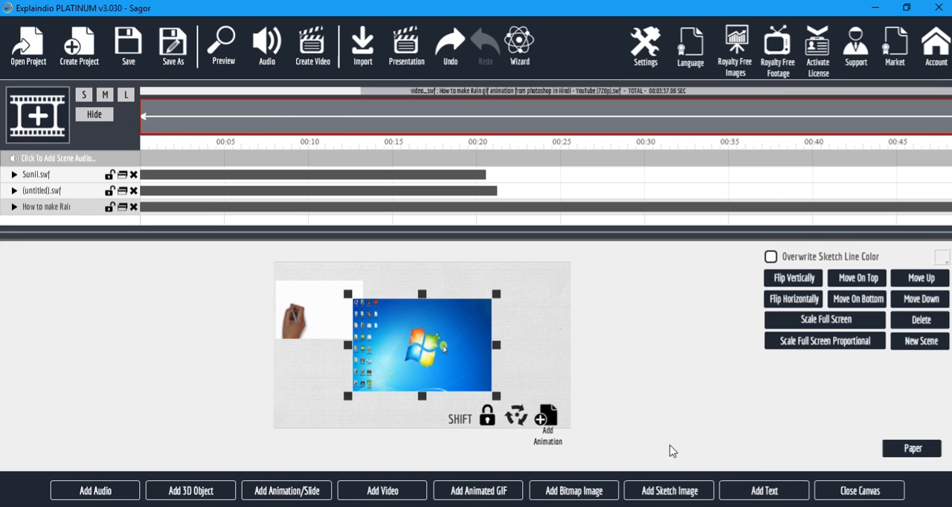
Shrink the Rain gif video into the canvas's upper-right corner and preview the project.
{"action": "left_click_drag", "start_coordinate": [469, 364], "coordinate": [533, 343]}
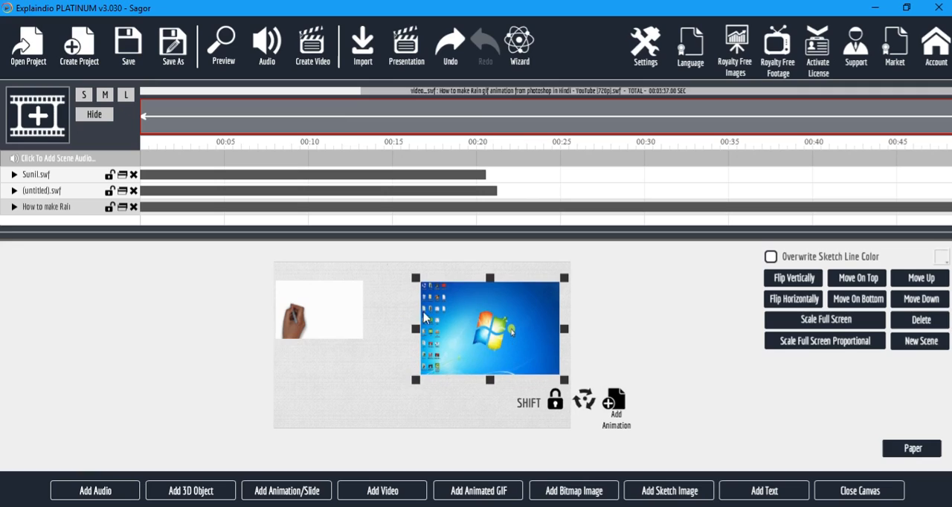
{"action": "left_click_drag", "start_coordinate": [412, 272], "coordinate": [478, 304]}
{"action": "left_click_drag", "start_coordinate": [529, 358], "coordinate": [527, 325]}
{"action": "left_click", "coordinate": [223, 49]}
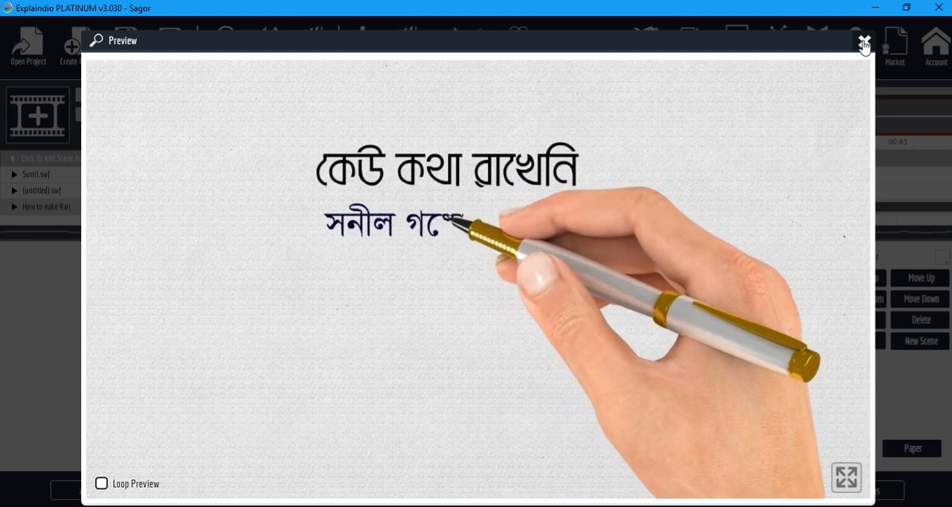
{"action": "left_click", "coordinate": [864, 41]}
Remove the Sketch By Hand effect from the (untitled).swf layer.
{"action": "left_click", "coordinate": [328, 314]}
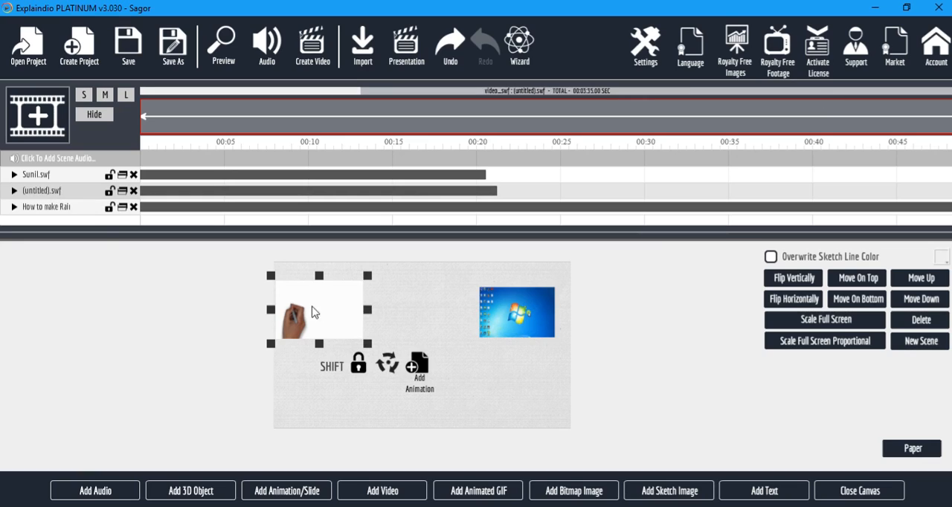
{"action": "left_click", "coordinate": [14, 192]}
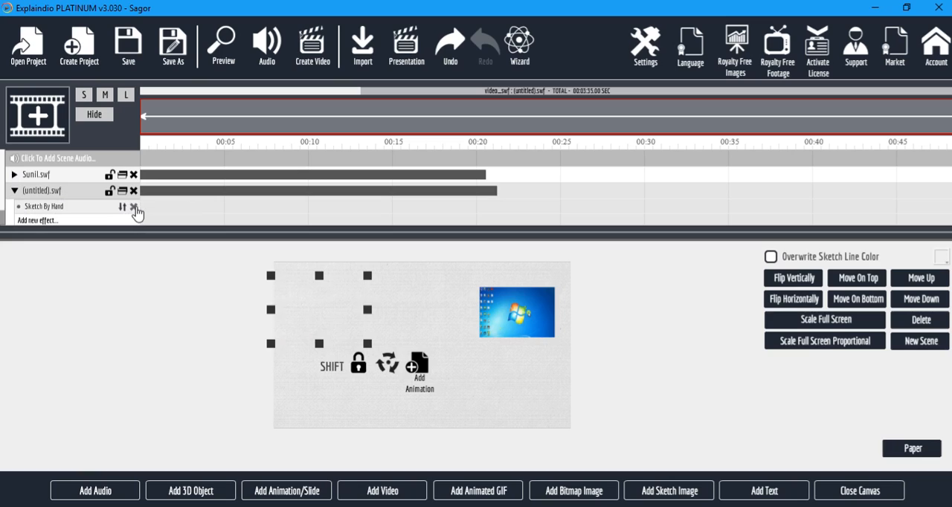
{"action": "left_click", "coordinate": [134, 207]}
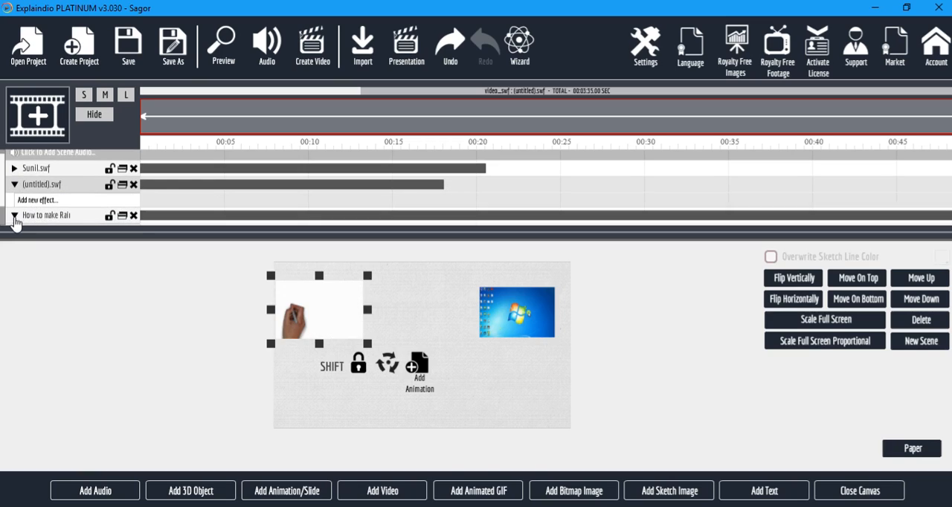
Expand the Rain gif video layer's effects and delete that video from the scene.
{"action": "left_click", "coordinate": [16, 221]}
{"action": "scroll", "coordinate": [89, 219], "scroll_direction": "down", "scroll_amount": 2}
{"action": "left_click", "coordinate": [132, 210]}
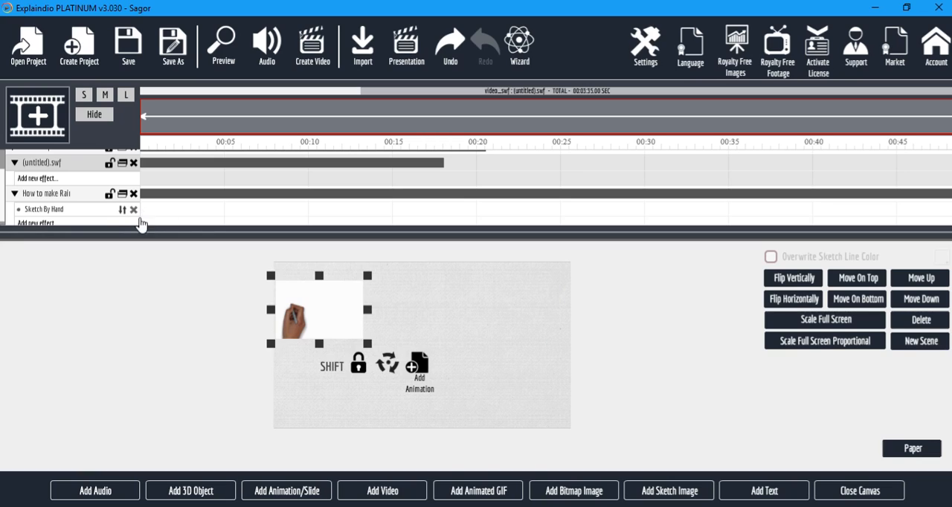
{"action": "left_click", "coordinate": [134, 211]}
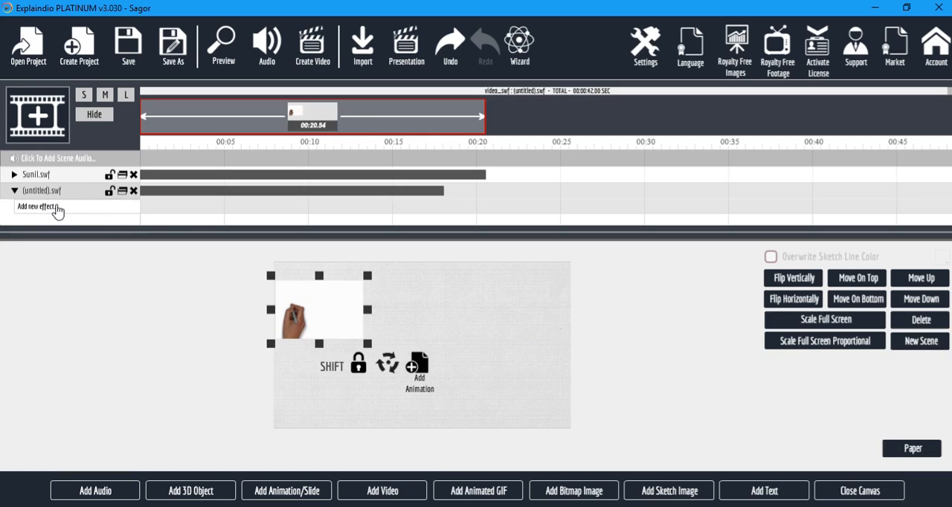
Move the (untitled) video to the canvas's upper-right corner and preview the project.
{"action": "left_click_drag", "start_coordinate": [332, 313], "coordinate": [529, 314]}
{"action": "left_click", "coordinate": [232, 41]}
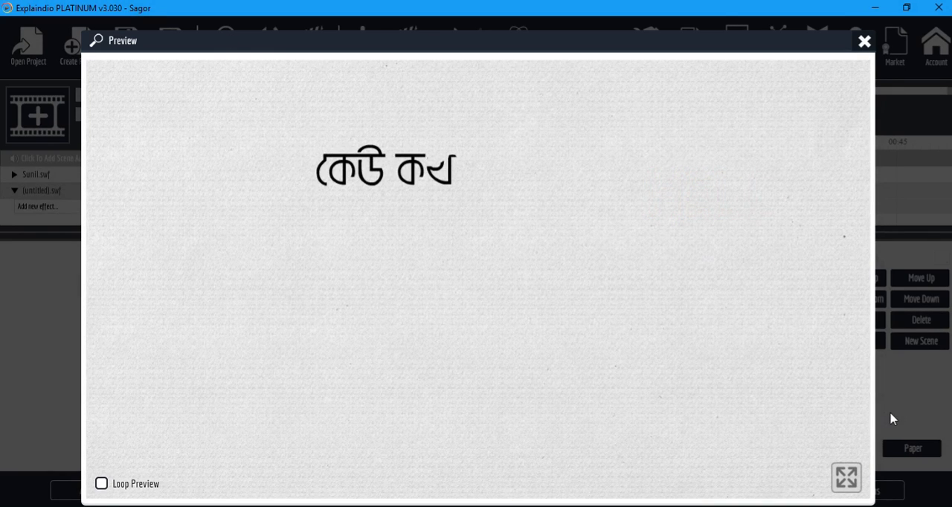
{"action": "left_click", "coordinate": [865, 42]}
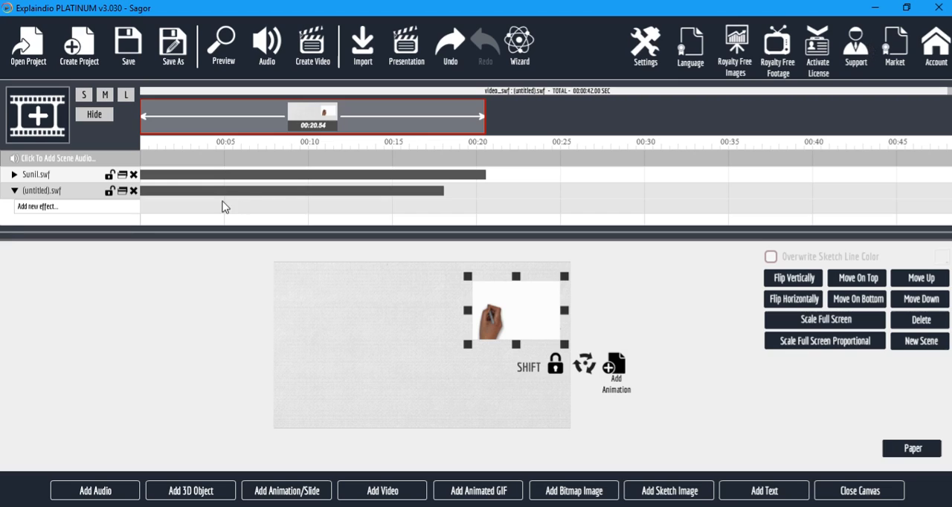
Shift the (untitled).swf clip on the timeline to start where the first clip ends, just after 00:20, and preview the project.
{"action": "left_click_drag", "start_coordinate": [244, 194], "coordinate": [583, 214]}
{"action": "mouse_move", "coordinate": [791, 198]}
{"action": "left_mouse_down"}
{"action": "mouse_move", "coordinate": [951, 200]}
{"action": "mouse_move", "coordinate": [779, 201]}
{"action": "mouse_move", "coordinate": [788, 199]}
{"action": "left_mouse_up"}
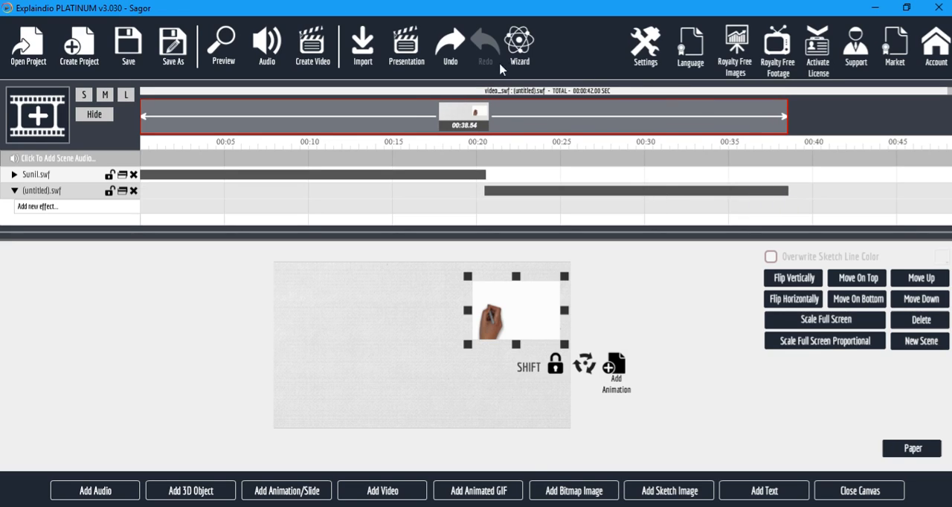
{"action": "left_click", "coordinate": [225, 54]}
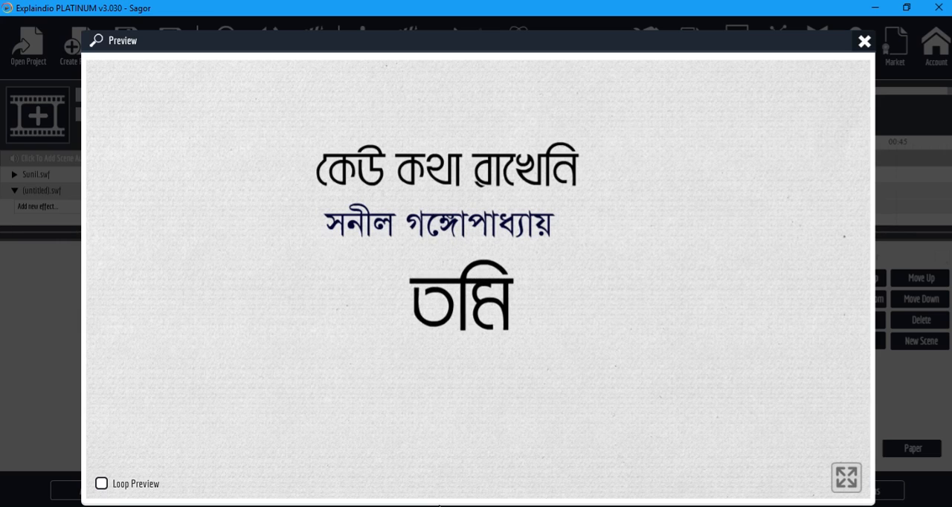
{"action": "left_click", "coordinate": [864, 42]}
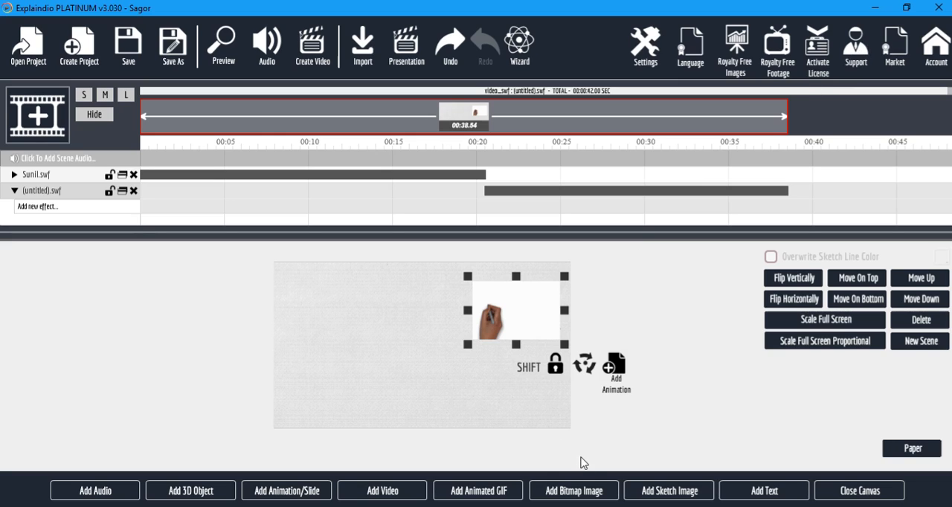
Nudge the (untitled) video on the canvas and delete both remaining video layers to empty the scene.
{"action": "left_click_drag", "start_coordinate": [531, 311], "coordinate": [522, 307]}
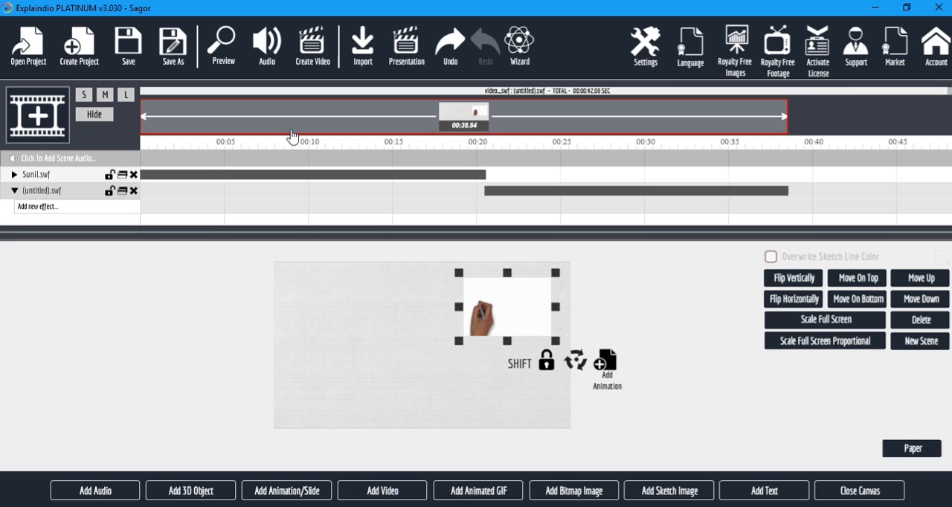
{"action": "left_click", "coordinate": [134, 193]}
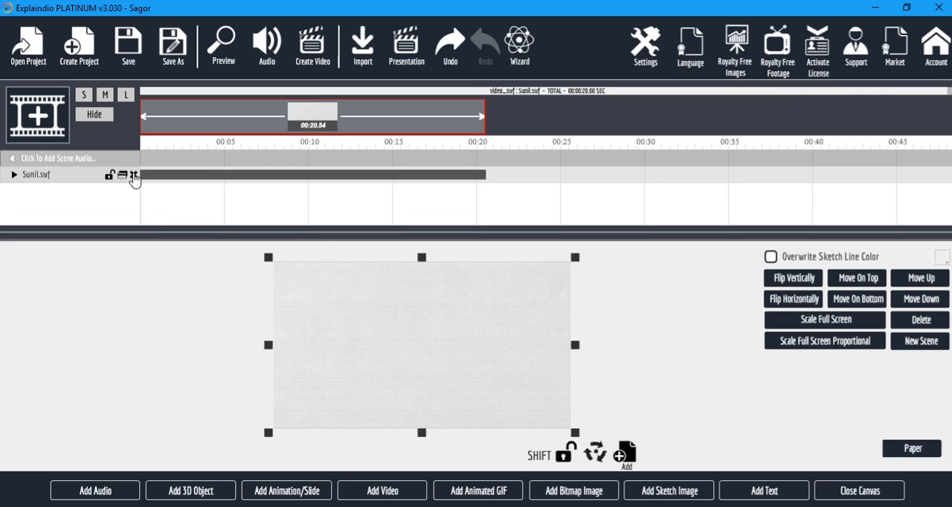
{"action": "left_click", "coordinate": [133, 174]}
Look at the free video footage library and close it without adding a video.
{"action": "left_click", "coordinate": [379, 492]}
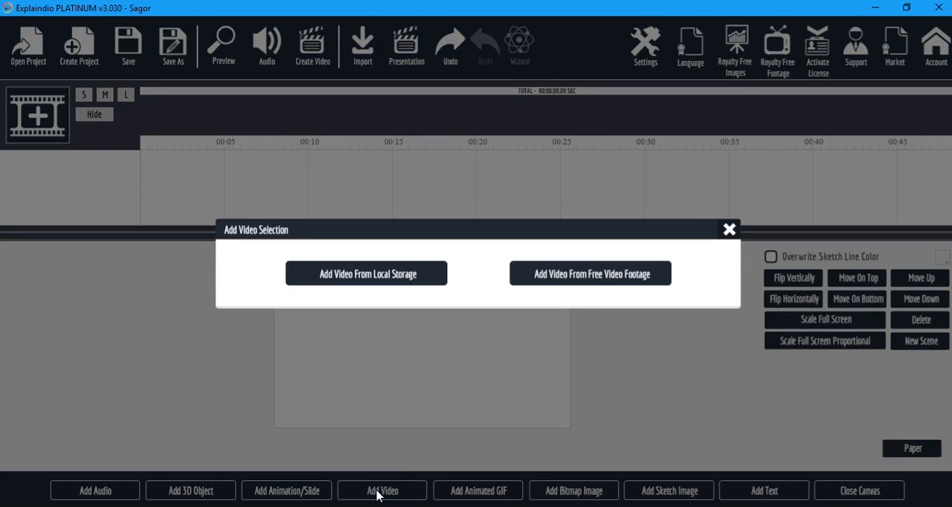
{"action": "left_click", "coordinate": [596, 282]}
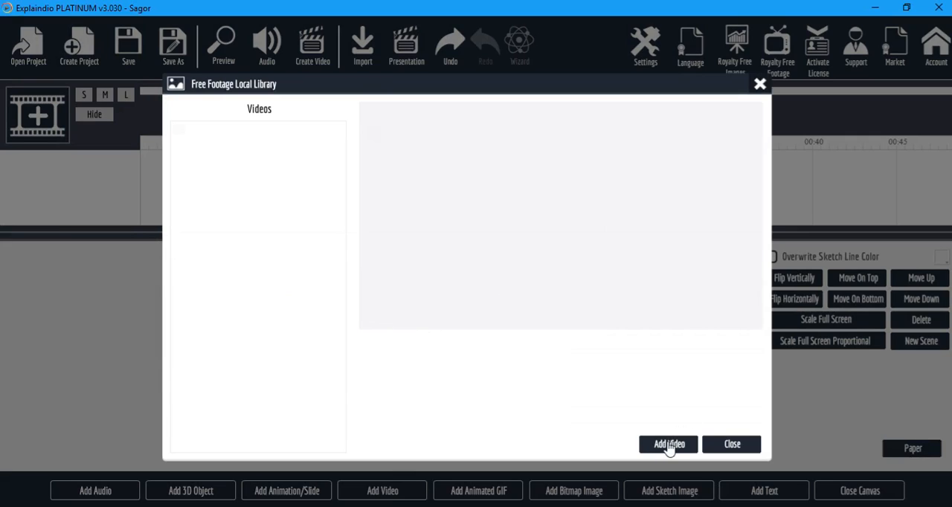
{"action": "left_click", "coordinate": [744, 448]}
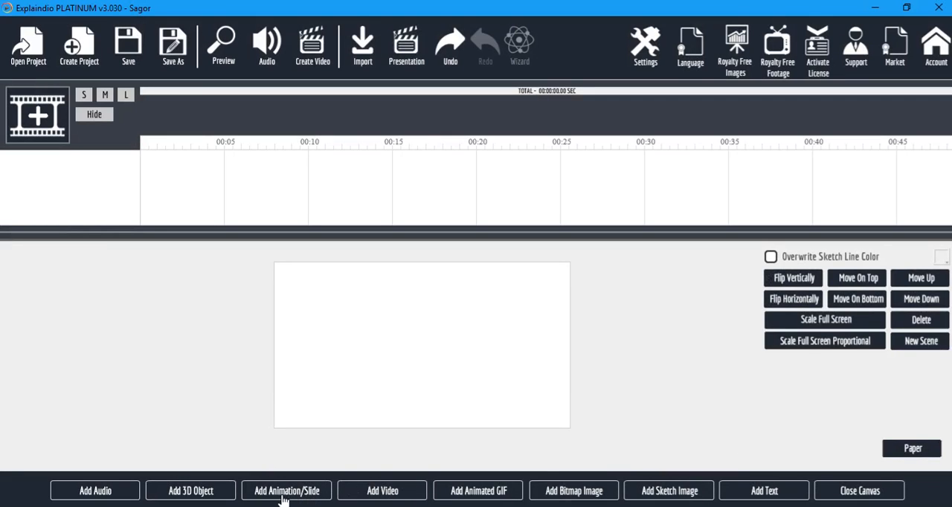
Import 4444844-cute-girl-wallpapers-Recovered.mp4 from the Graphic Design folder with the default sketch thresholds and move it to the canvas's upper-left corner.
{"action": "left_click", "coordinate": [376, 492]}
{"action": "left_click", "coordinate": [397, 279]}
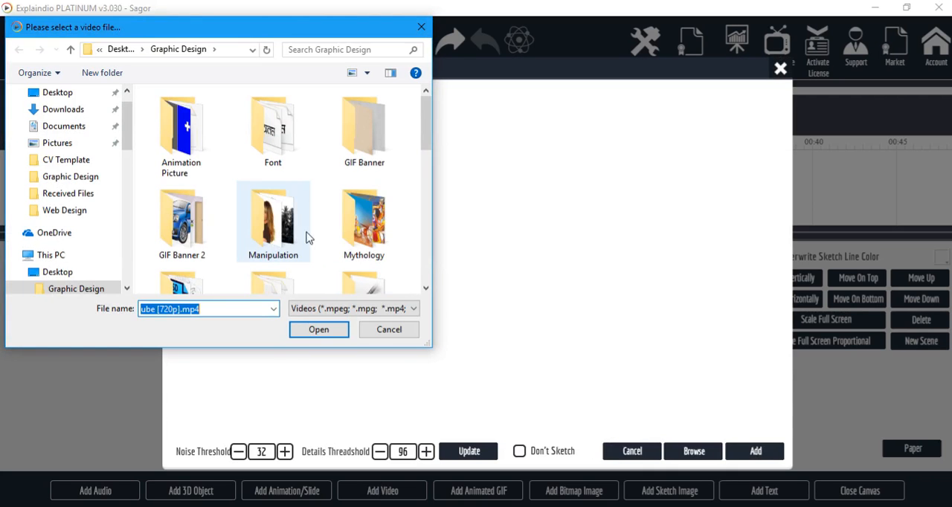
{"action": "scroll", "coordinate": [426, 136], "scroll_direction": "down", "scroll_amount": 5}
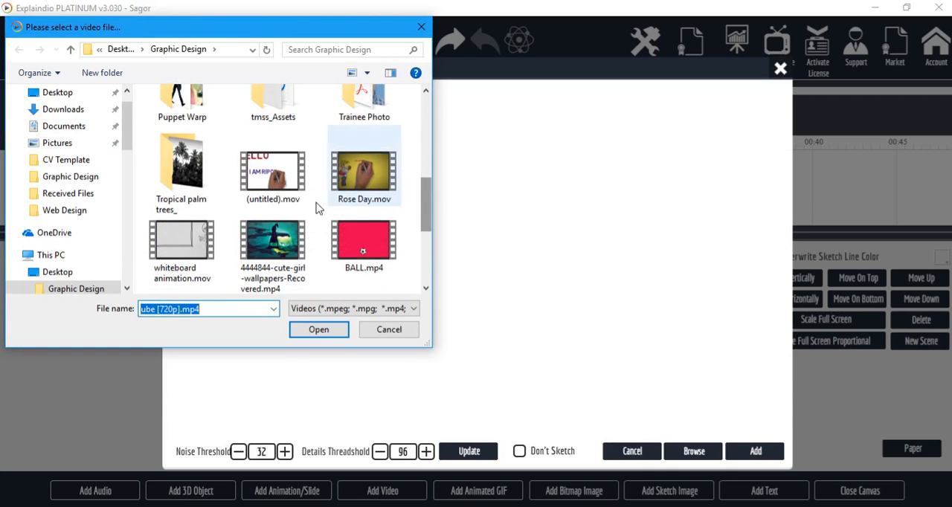
{"action": "left_click", "coordinate": [177, 255]}
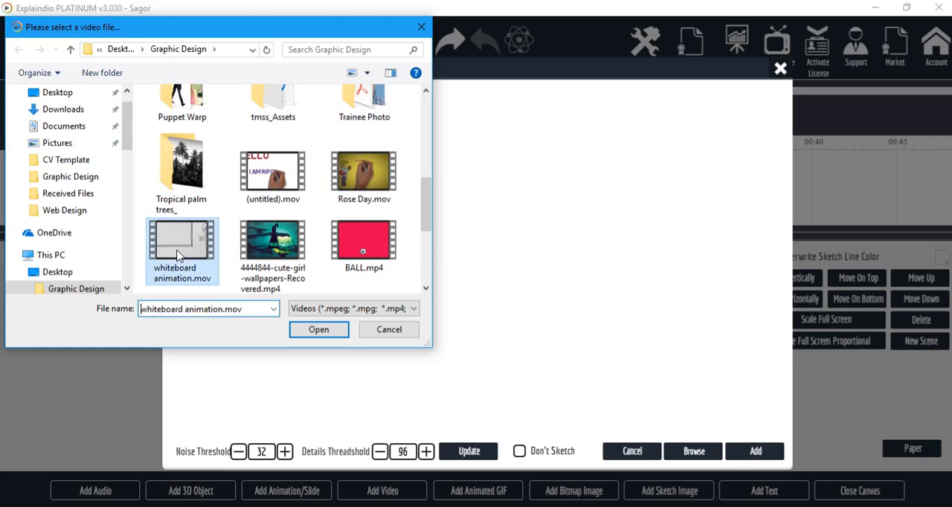
{"action": "left_click", "coordinate": [274, 244]}
{"action": "left_click", "coordinate": [318, 329]}
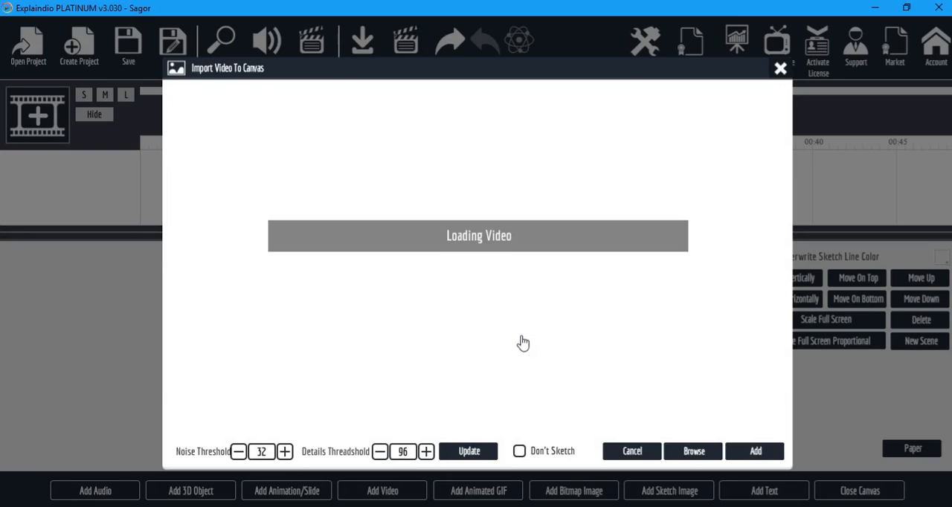
{"action": "left_click", "coordinate": [755, 453]}
{"action": "left_click_drag", "start_coordinate": [463, 352], "coordinate": [386, 322]}
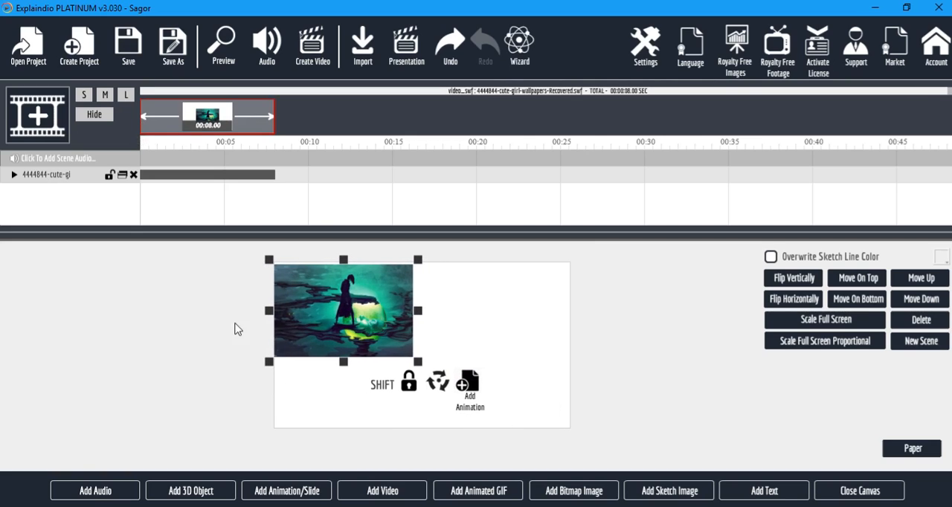
Add the boy-proposing-to-girl sketch from the Personal Library, place it at the canvas's lower right and start it just after 00:05.
{"action": "left_click", "coordinate": [667, 494]}
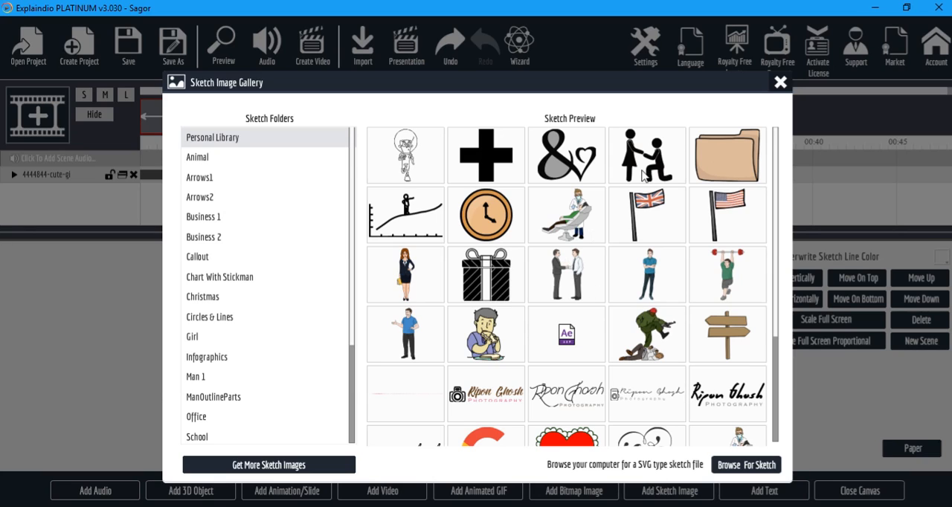
{"action": "left_click", "coordinate": [644, 174]}
{"action": "left_click_drag", "start_coordinate": [436, 365], "coordinate": [508, 375]}
{"action": "left_click_drag", "start_coordinate": [171, 195], "coordinate": [258, 199]}
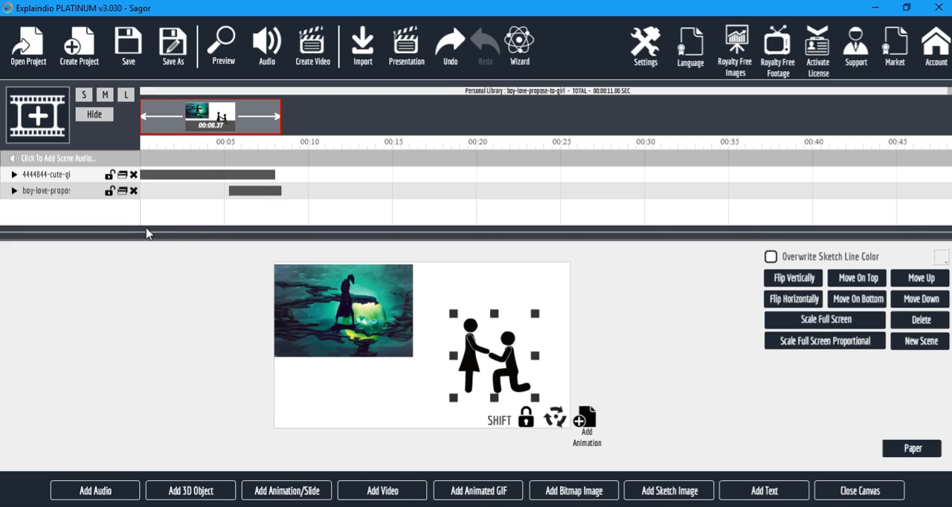
Remove the Sketch By Hand effect from the 4444844-cute-gi video layer and preview the project.
{"action": "left_click", "coordinate": [14, 190]}
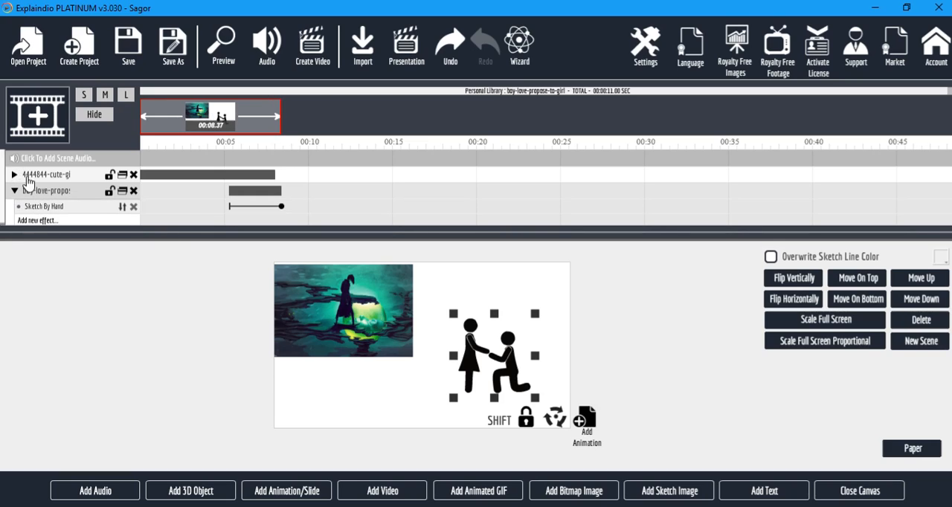
{"action": "left_click", "coordinate": [14, 174]}
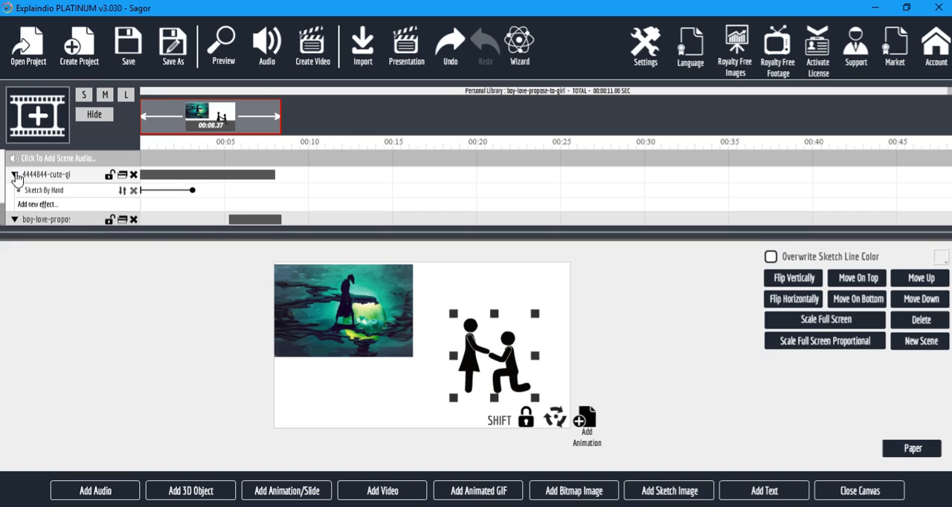
{"action": "left_click", "coordinate": [134, 192]}
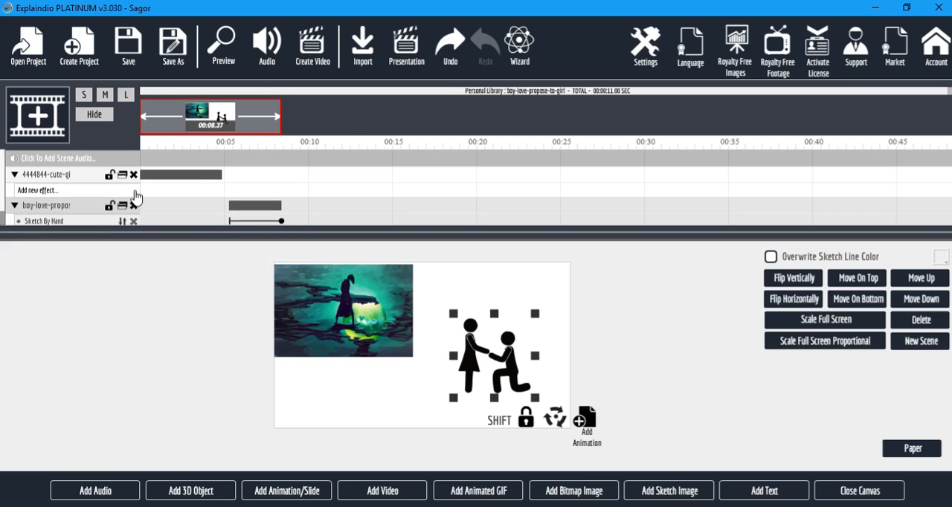
{"action": "left_click", "coordinate": [222, 46]}
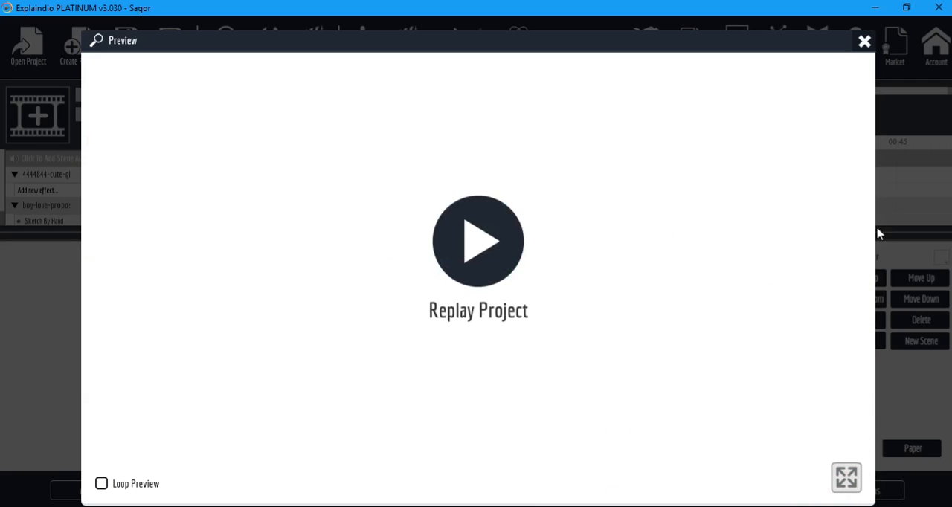
{"action": "left_click", "coordinate": [865, 43]}
Nudge the video slightly inward from the canvas edge and shift the boy-proposing sketch slightly up and right.
{"action": "left_click", "coordinate": [379, 322]}
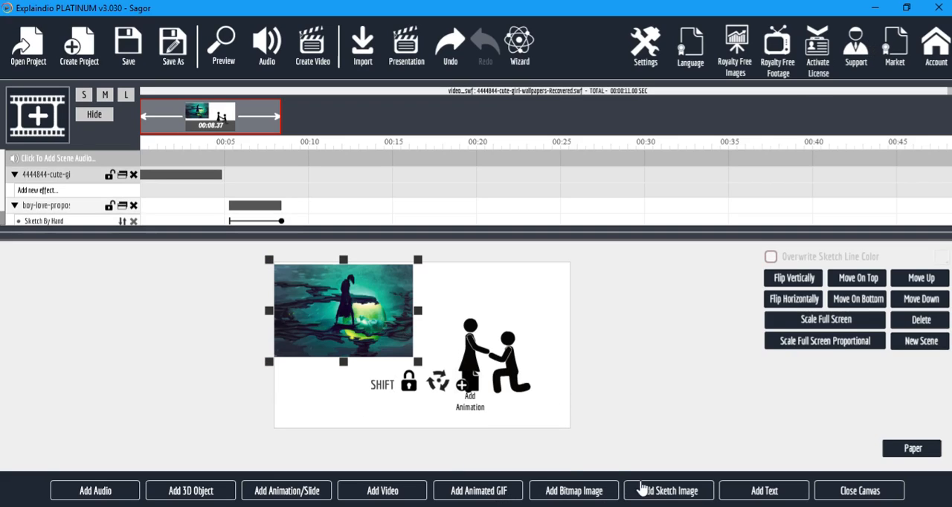
{"action": "left_click_drag", "start_coordinate": [371, 334], "coordinate": [374, 335]}
{"action": "left_click_drag", "start_coordinate": [481, 352], "coordinate": [487, 338]}
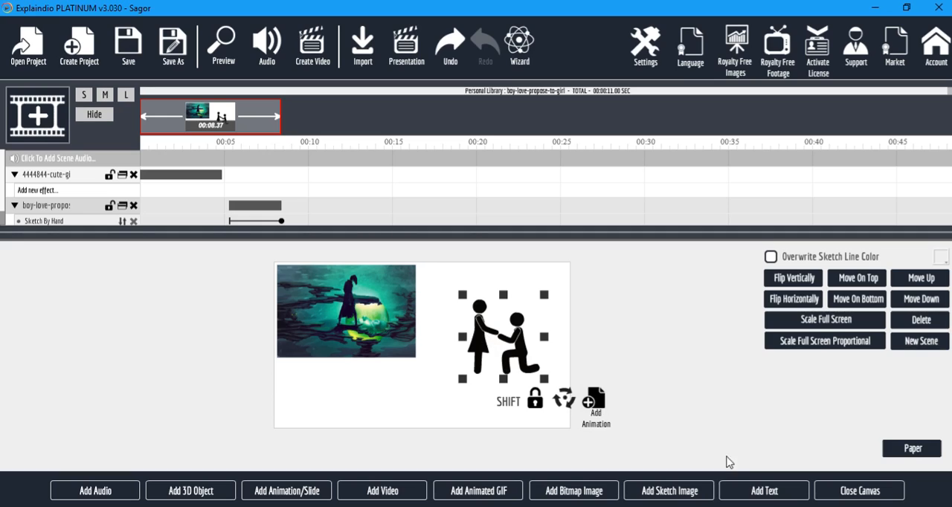
Add a text object to the canvas and replace its default wording with the person's full name.
{"action": "left_click", "coordinate": [765, 492]}
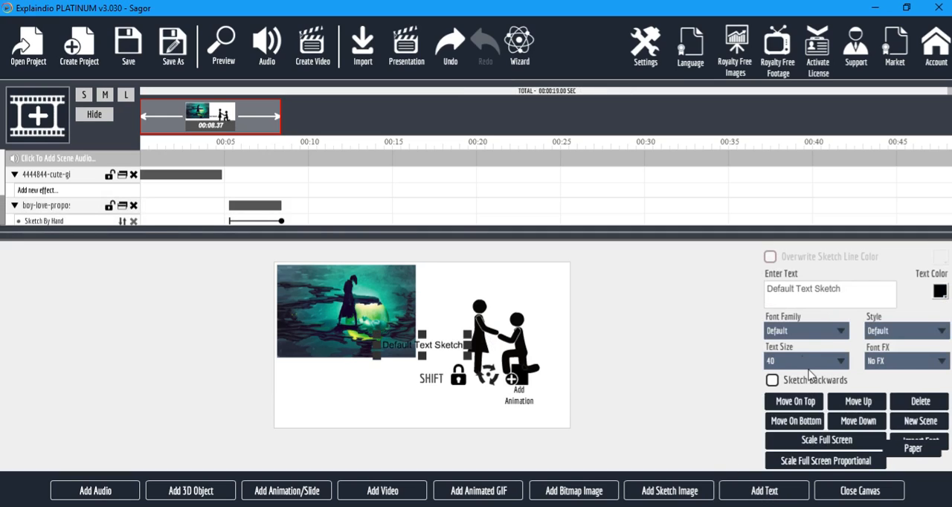
{"action": "left_click_drag", "start_coordinate": [743, 296], "coordinate": [655, 318]}
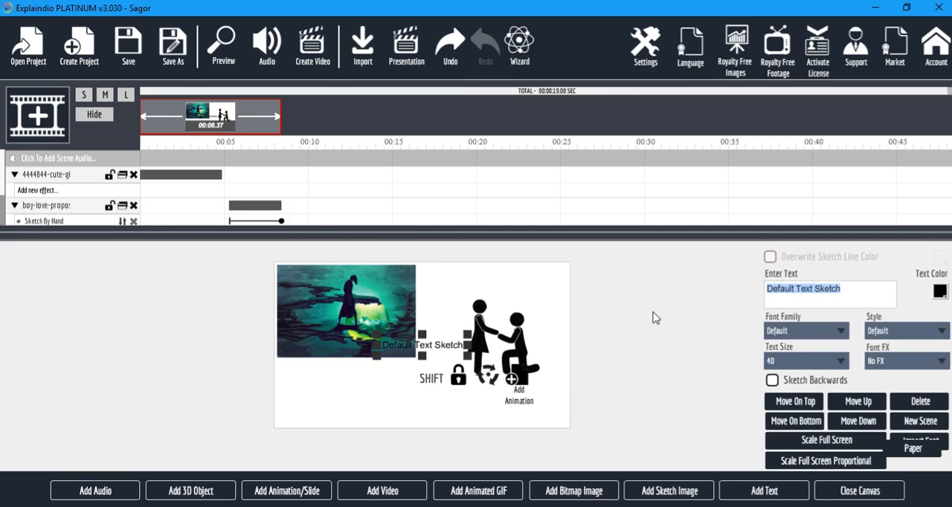
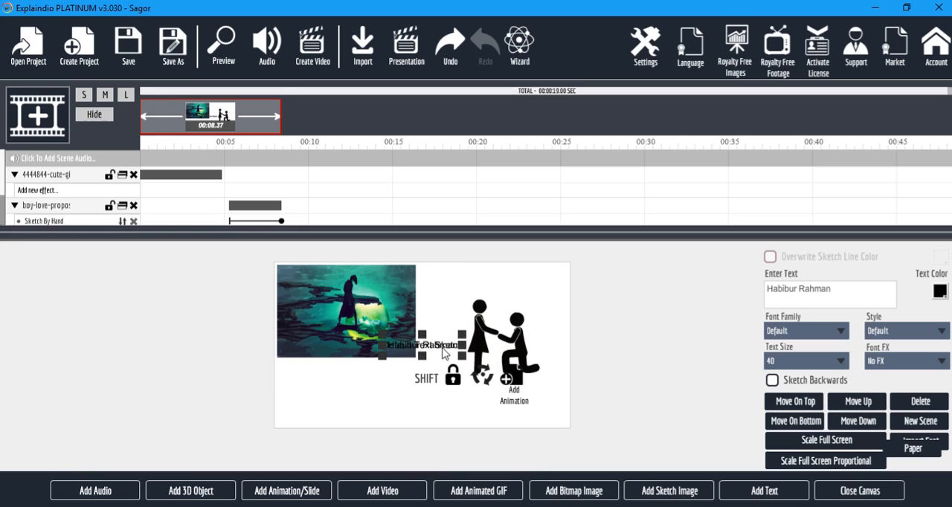
Place the name text below the images on the canvas, enlarge it slightly and colour it red.
{"action": "left_click_drag", "start_coordinate": [444, 353], "coordinate": [449, 400]}
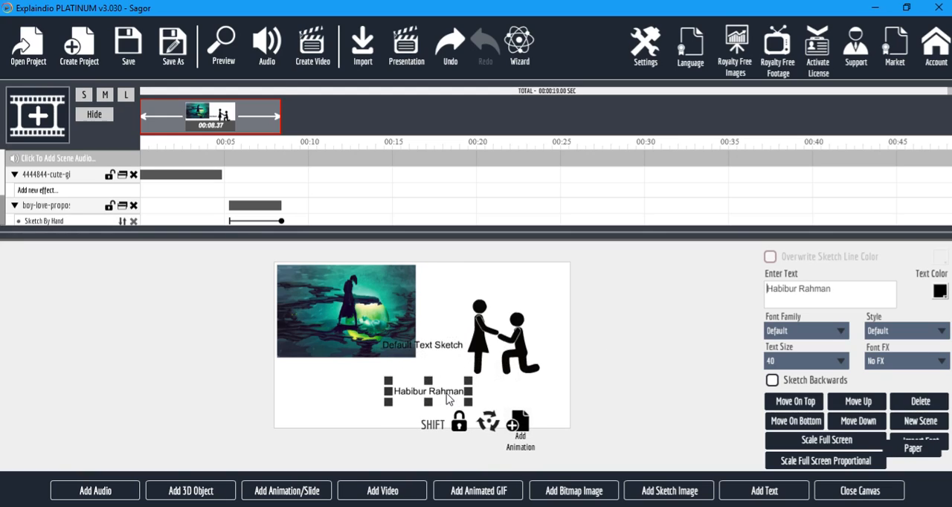
{"action": "left_click_drag", "start_coordinate": [389, 381], "coordinate": [406, 394]}
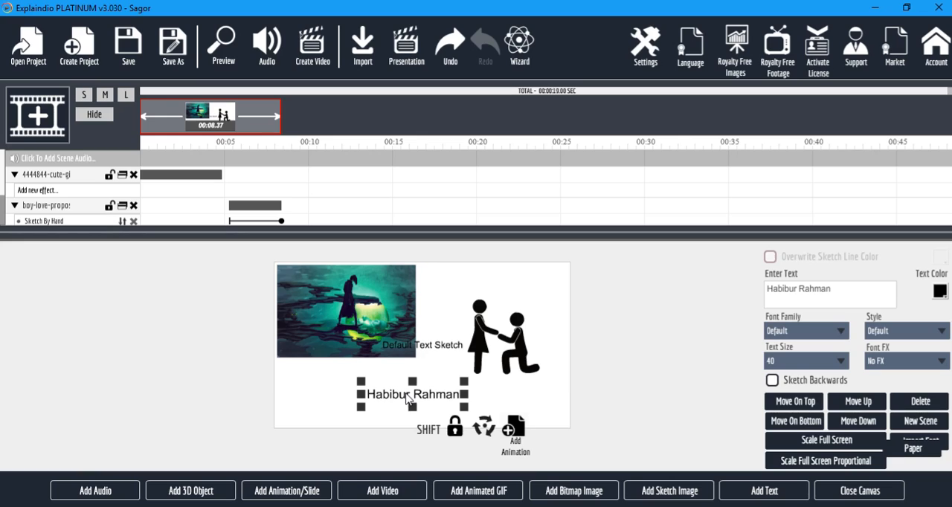
{"action": "left_click", "coordinate": [940, 291]}
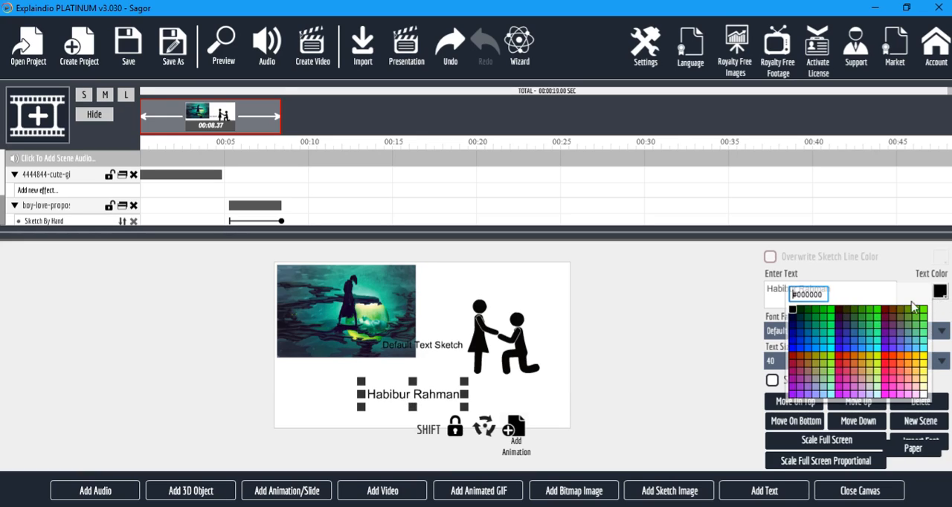
{"action": "left_click", "coordinate": [843, 359]}
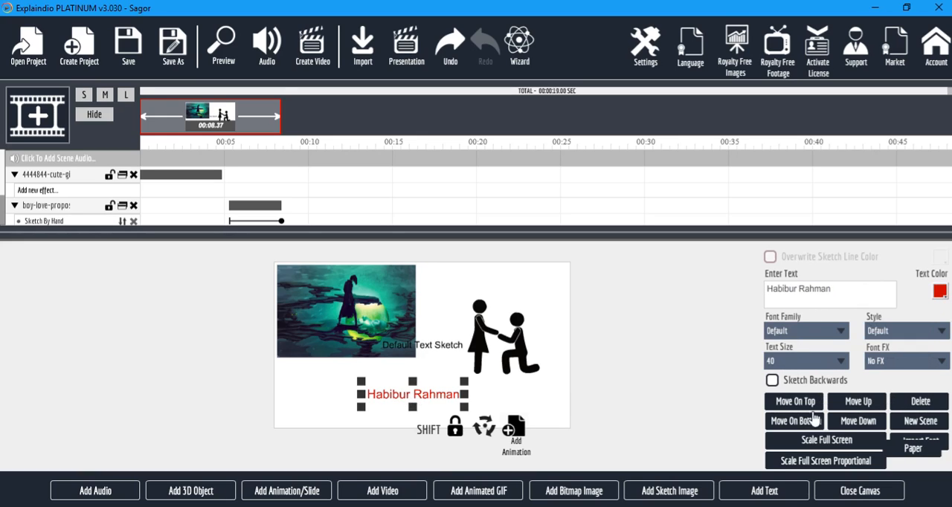
Start the name text after the sketch ends, just past 00:09, delete the leftover default text layer and preview the project.
{"action": "scroll", "coordinate": [301, 190], "scroll_direction": "down", "scroll_amount": 3}
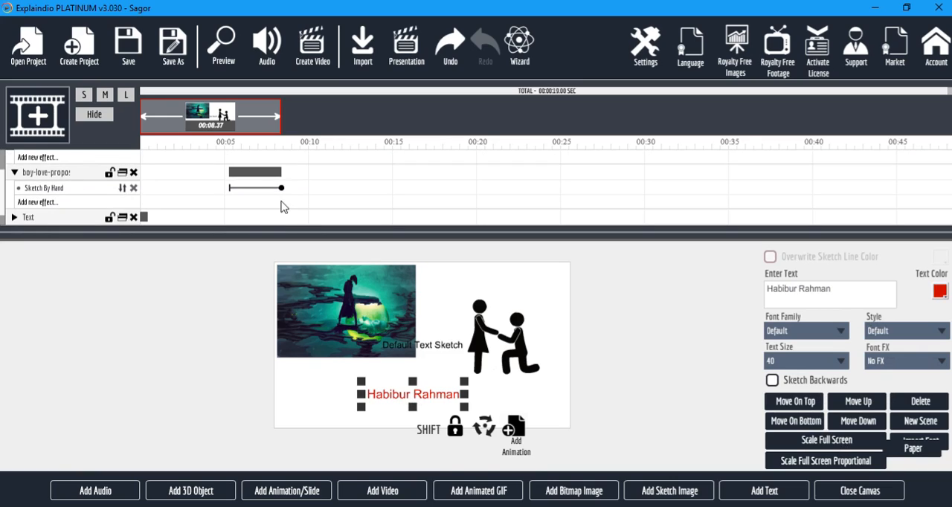
{"action": "left_click_drag", "start_coordinate": [144, 206], "coordinate": [285, 206]}
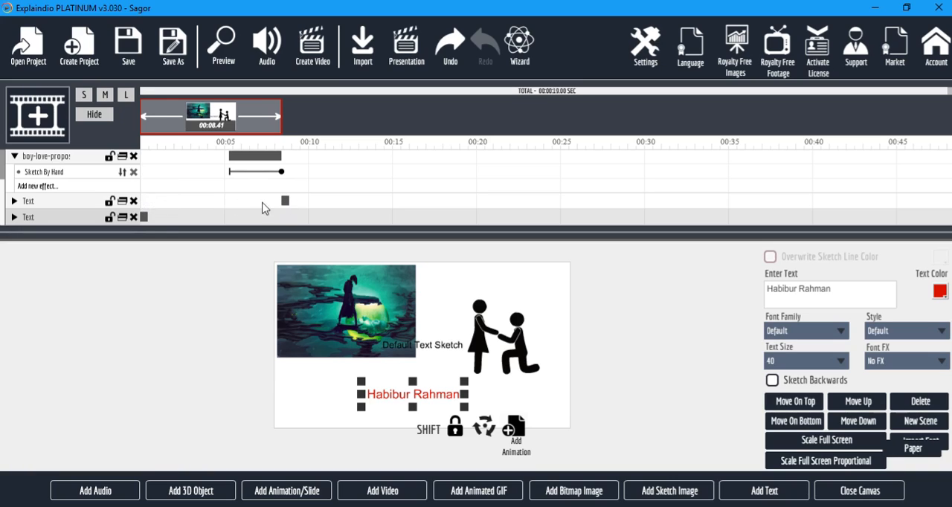
{"action": "left_click_drag", "start_coordinate": [144, 217], "coordinate": [304, 226]}
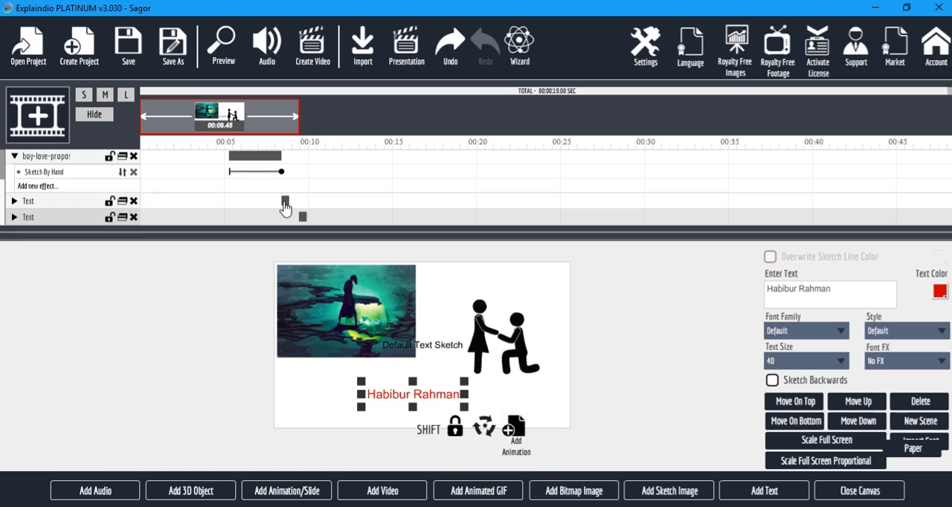
{"action": "left_click", "coordinate": [133, 201]}
{"action": "left_click", "coordinate": [223, 45]}
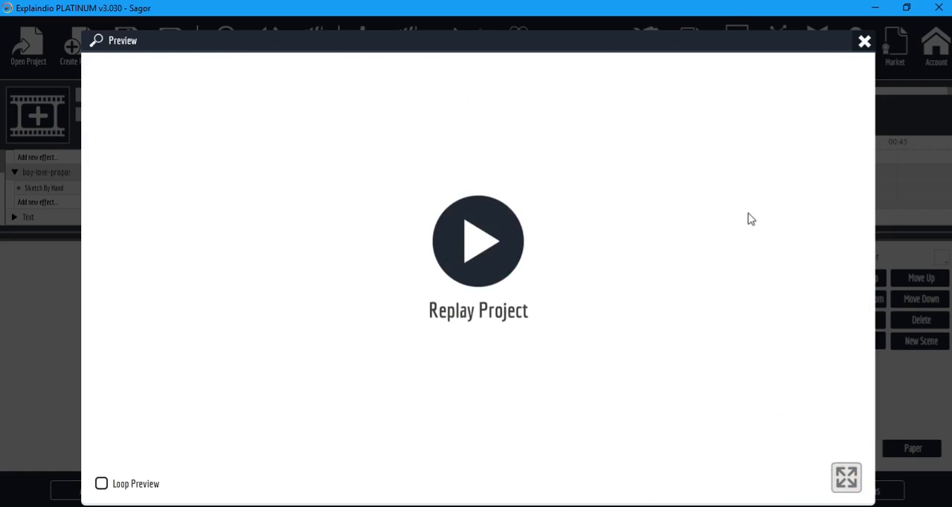
{"action": "left_click", "coordinate": [864, 42]}
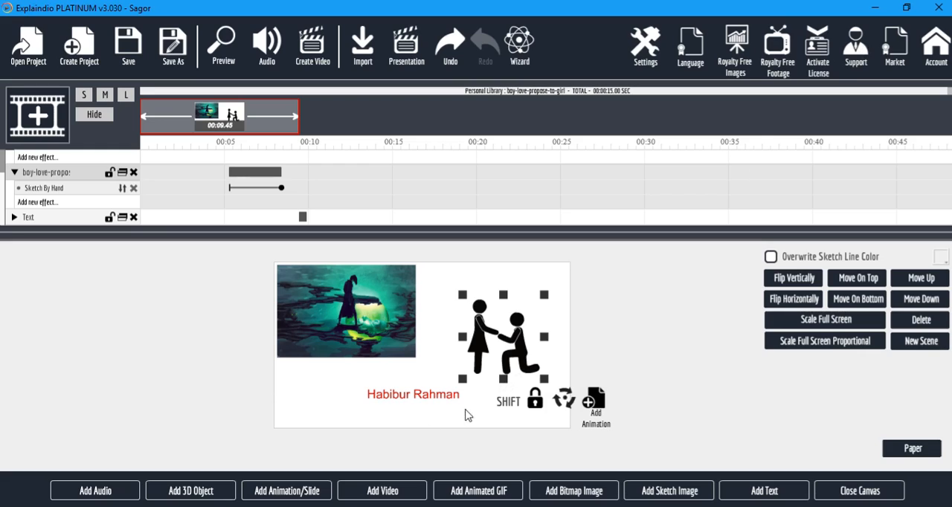
Add the Explaindio slide slide_1.vfs from the Business Show 1 pack with the default sketch thresholds and preview the project.
{"action": "left_click", "coordinate": [286, 493]}
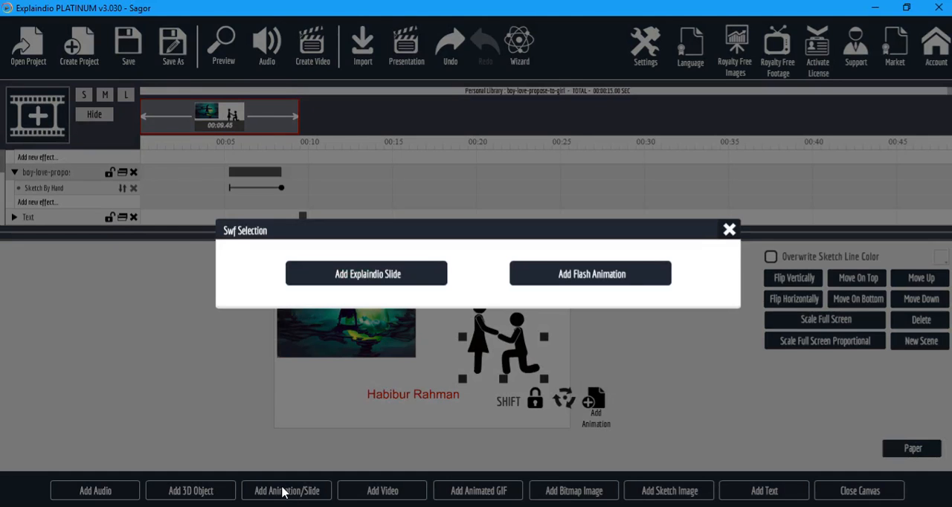
{"action": "left_click", "coordinate": [387, 289]}
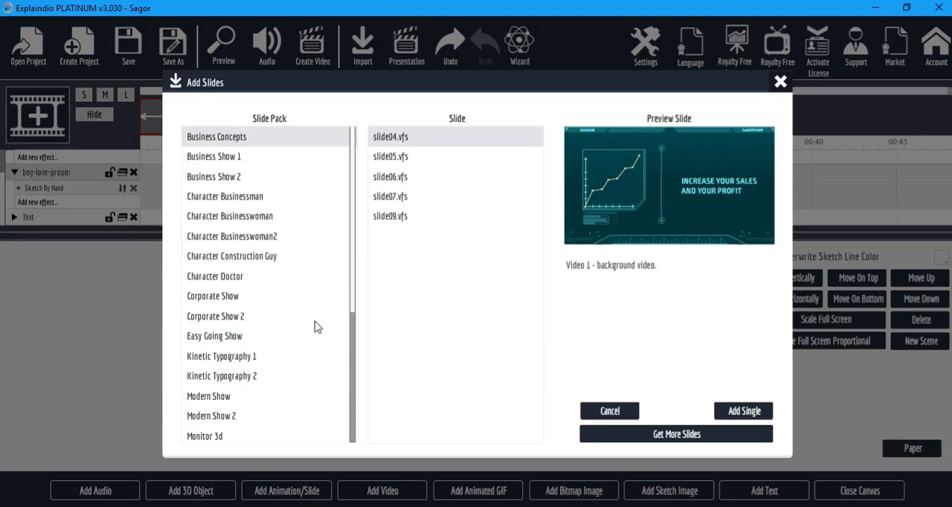
{"action": "left_click", "coordinate": [239, 159]}
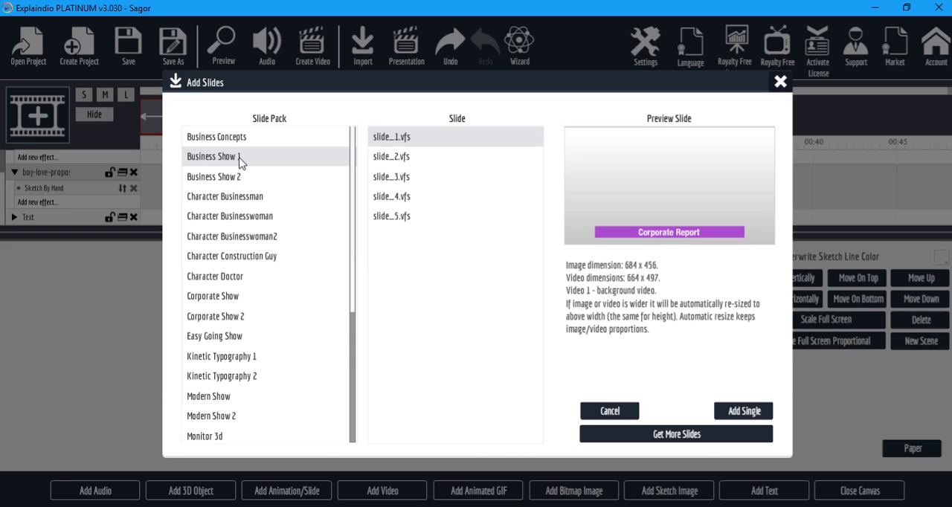
{"action": "left_click", "coordinate": [746, 412]}
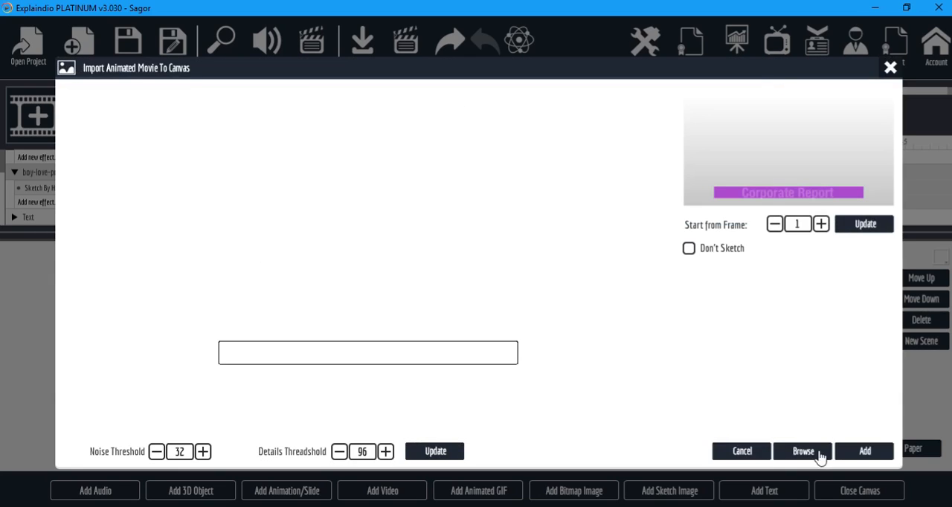
{"action": "left_click", "coordinate": [864, 452]}
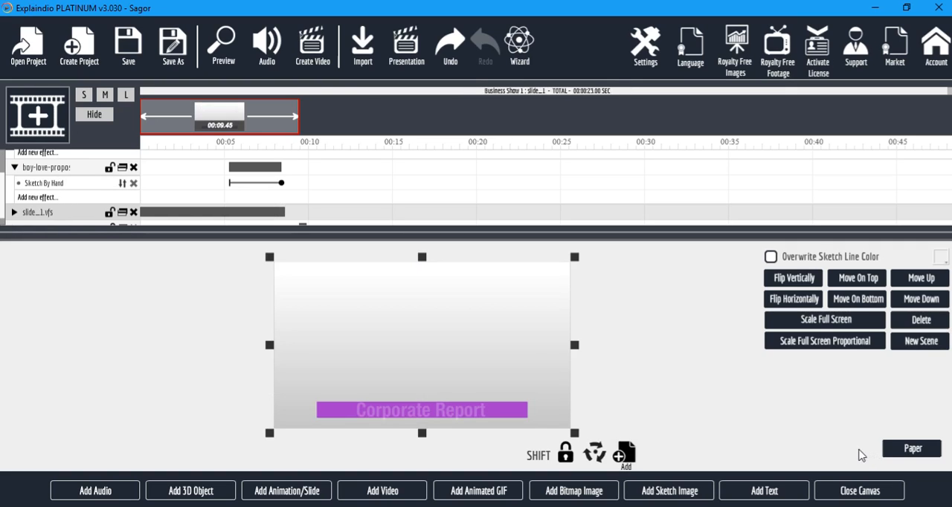
{"action": "left_click", "coordinate": [225, 50]}
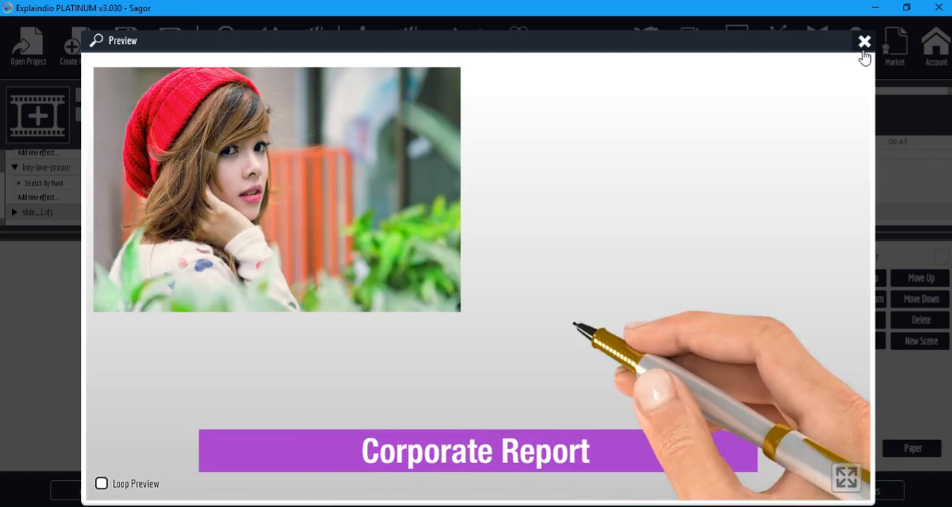
{"action": "left_click", "coordinate": [864, 42]}
Delete the video, sketch, slide and text layers to empty the scene.
{"action": "left_click", "coordinate": [133, 168]}
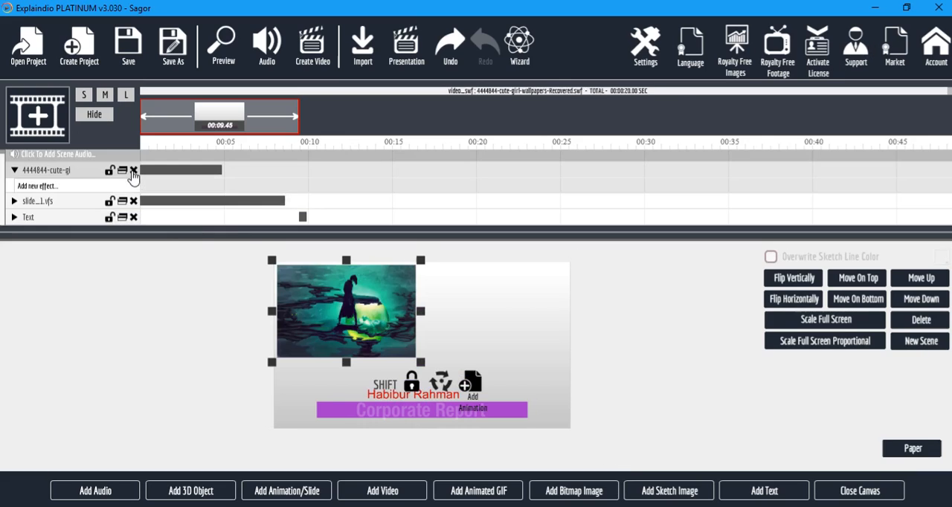
{"action": "left_click", "coordinate": [133, 170]}
{"action": "left_click", "coordinate": [133, 170]}
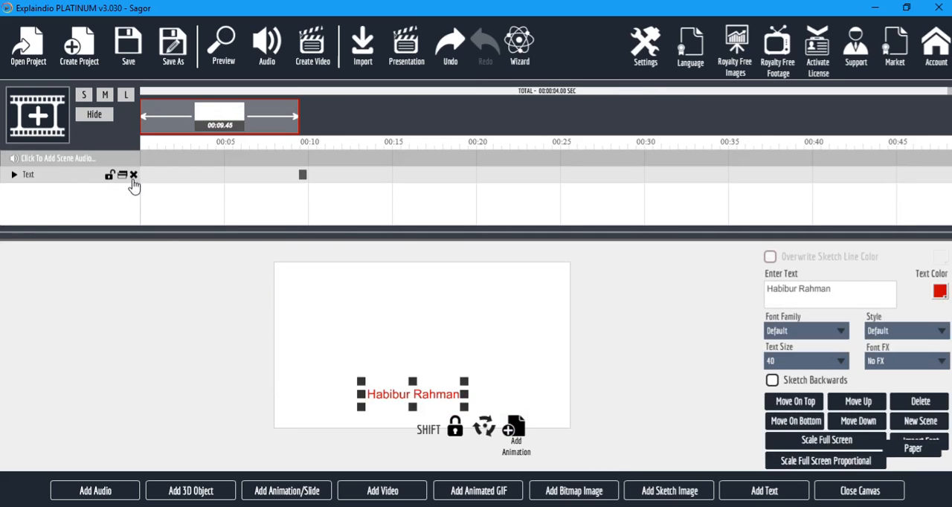
{"action": "left_click", "coordinate": [133, 170]}
Add the Explaindio slide slide_01.vfs from the Character Construction Guy pack with the default sketch thresholds and preview the project.
{"action": "left_click", "coordinate": [290, 491]}
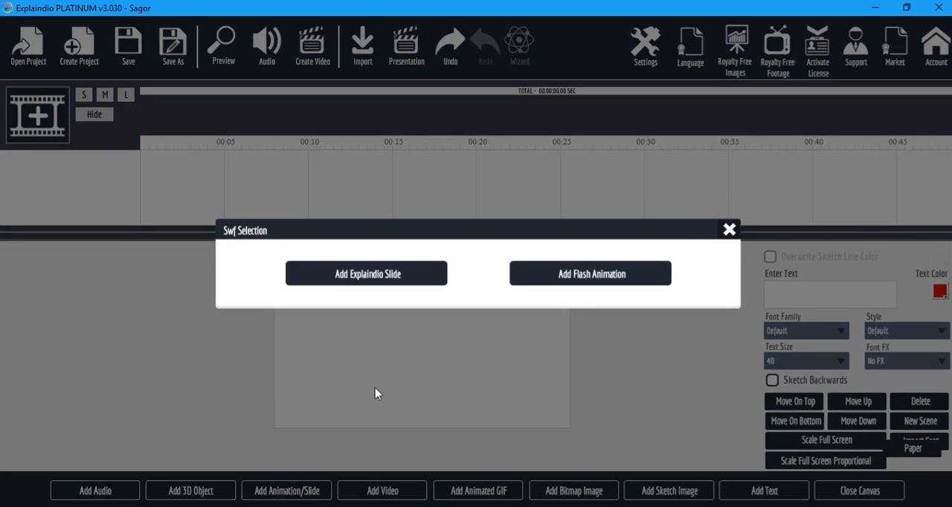
{"action": "left_click", "coordinate": [354, 275]}
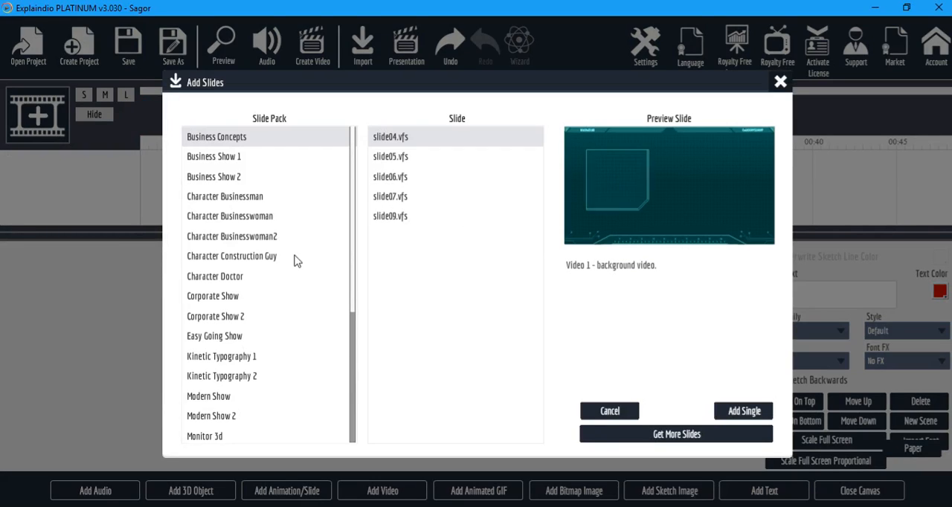
{"action": "left_click", "coordinate": [235, 276]}
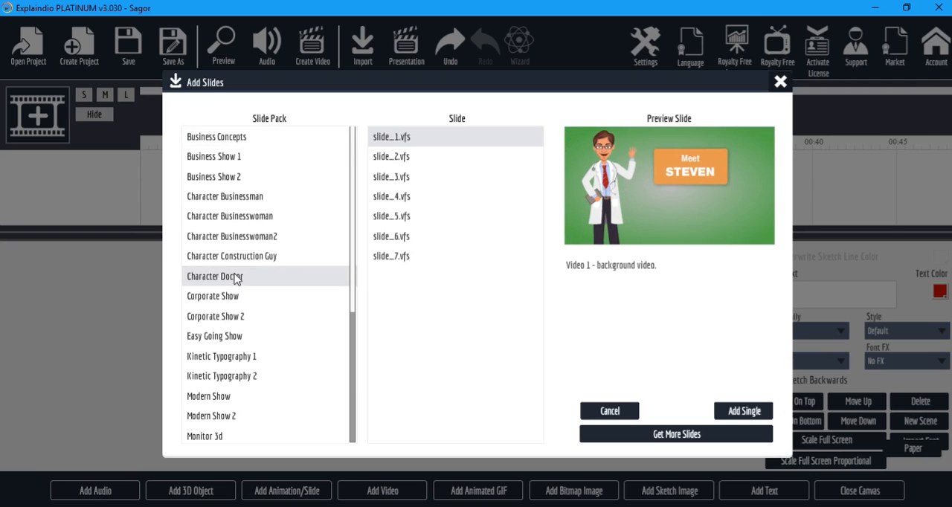
{"action": "left_click", "coordinate": [250, 263]}
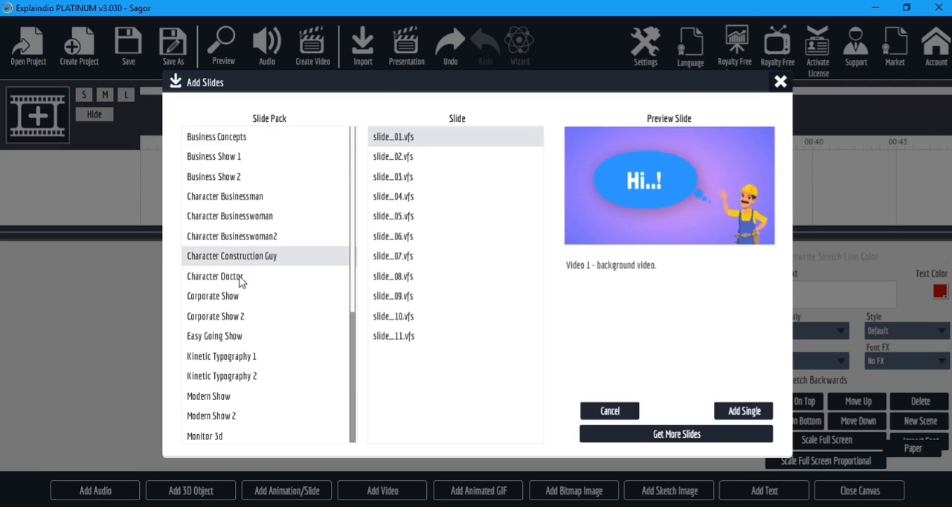
{"action": "left_click", "coordinate": [246, 274]}
{"action": "left_click", "coordinate": [264, 256]}
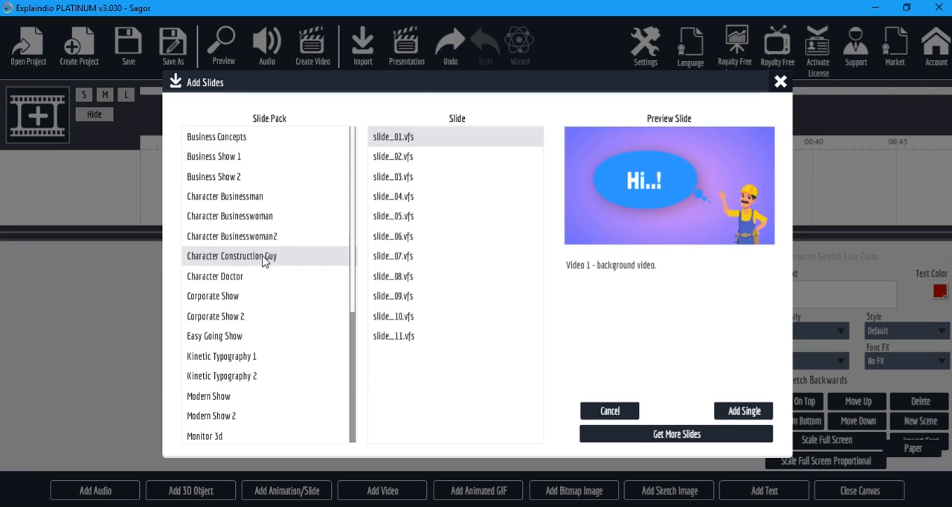
{"action": "left_click", "coordinate": [753, 411]}
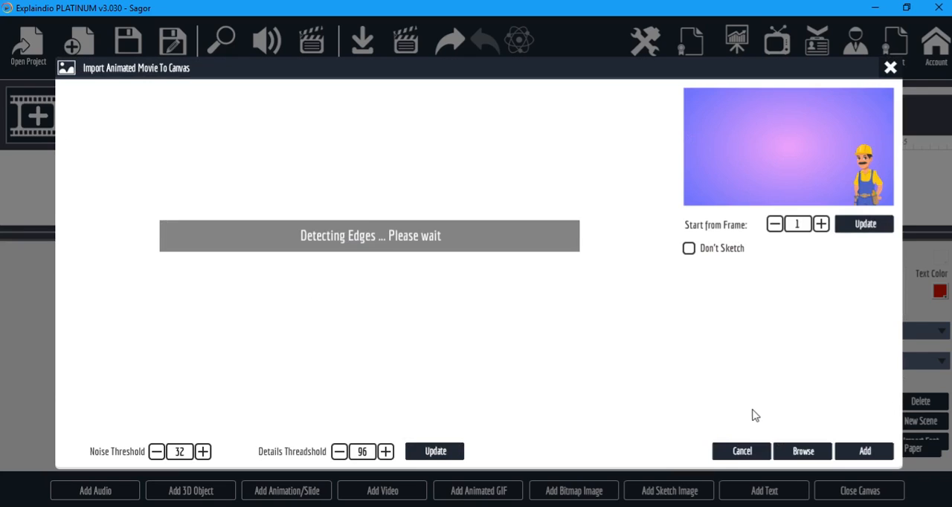
{"action": "left_click", "coordinate": [864, 452]}
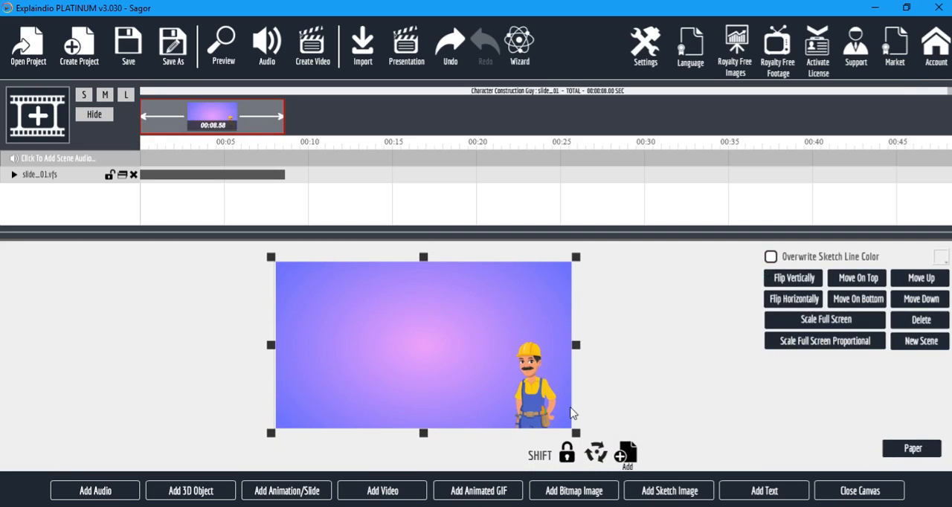
{"action": "left_click", "coordinate": [226, 46]}
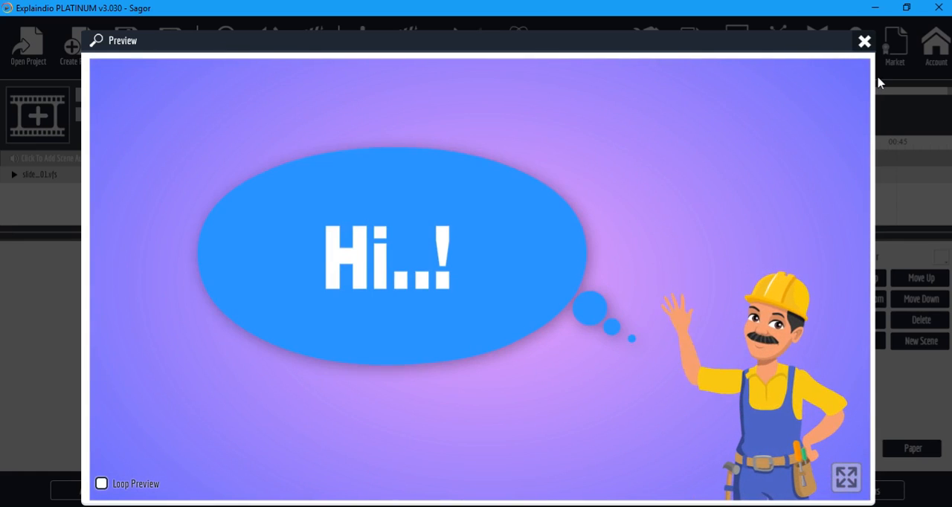
Leave the preview and canvas and open the construction guy slide's text customization settings.
{"action": "left_click", "coordinate": [863, 42]}
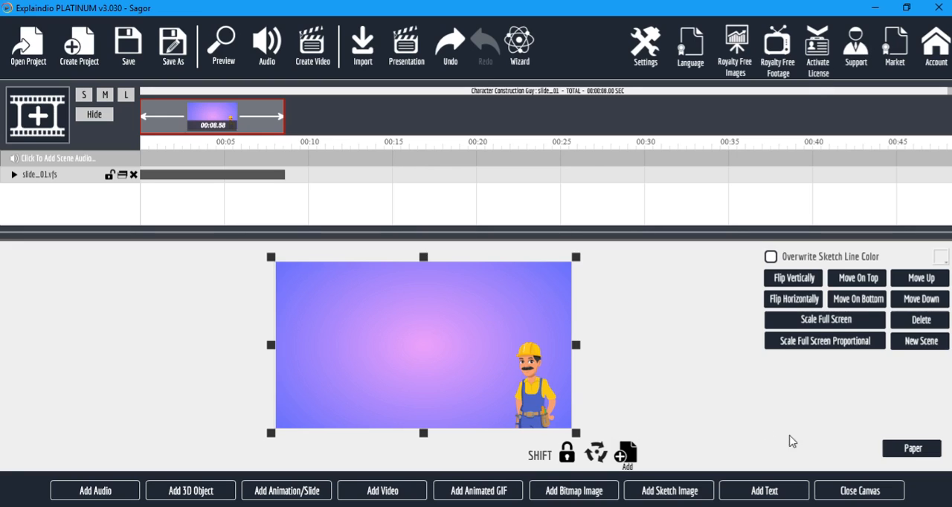
{"action": "left_click", "coordinate": [867, 495]}
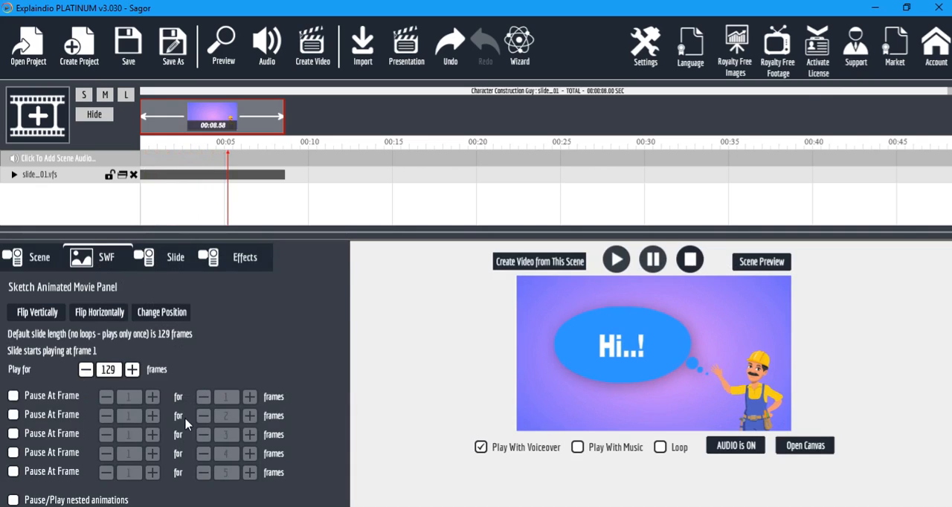
{"action": "left_click", "coordinate": [171, 258]}
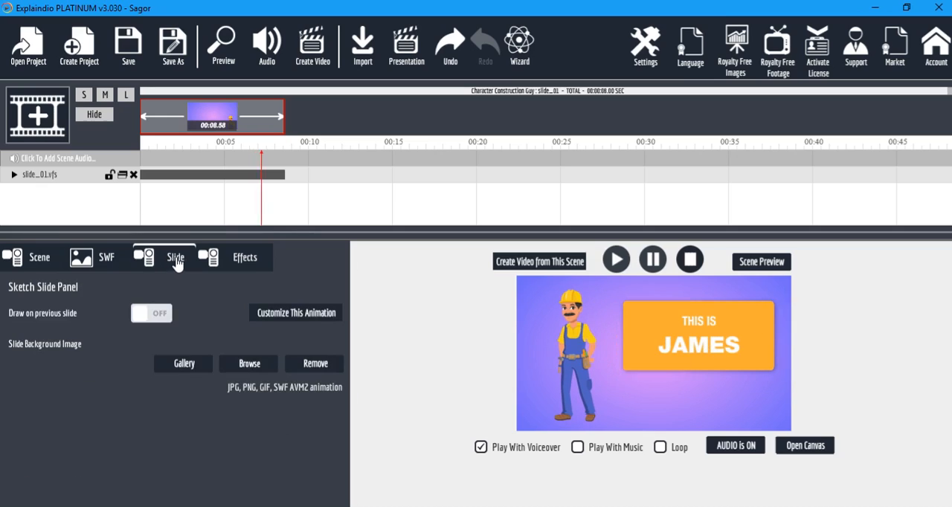
{"action": "left_click", "coordinate": [250, 263]}
{"action": "left_click", "coordinate": [191, 263]}
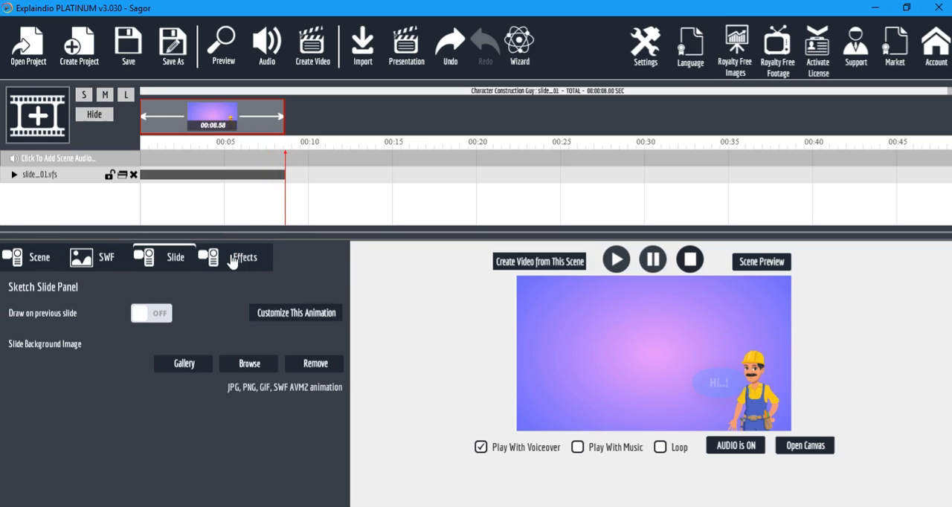
{"action": "left_click", "coordinate": [267, 311]}
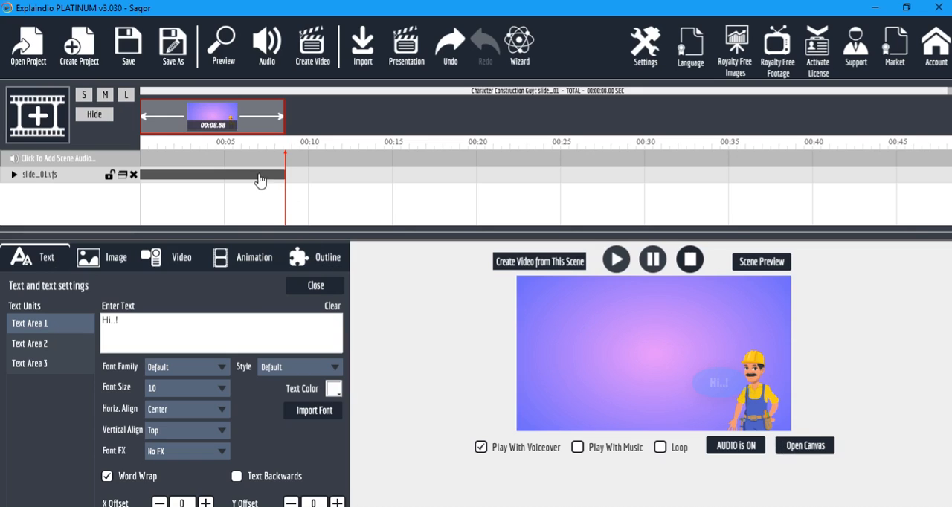
Delete the construction guy slide layer and open the empty canvas.
{"action": "left_click", "coordinate": [238, 124]}
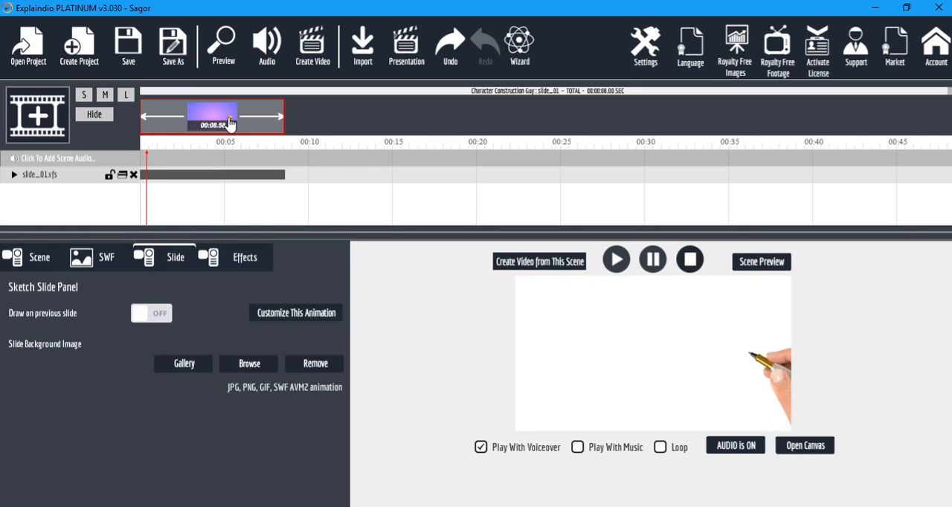
{"action": "left_click", "coordinate": [134, 175]}
{"action": "left_click", "coordinate": [829, 446]}
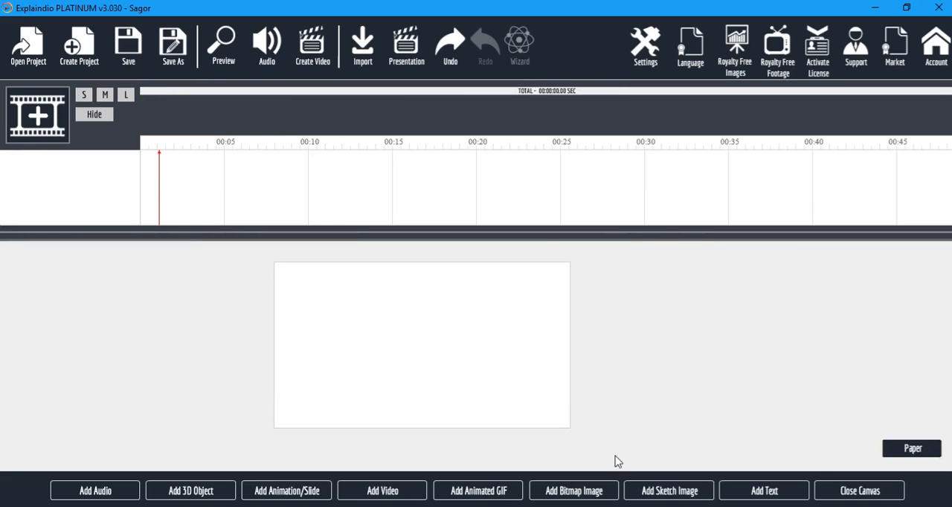
Add the Explaindio slide slide_01.vfs from the Character Businessman pack with the default sketch thresholds and preview the project.
{"action": "left_click", "coordinate": [290, 492]}
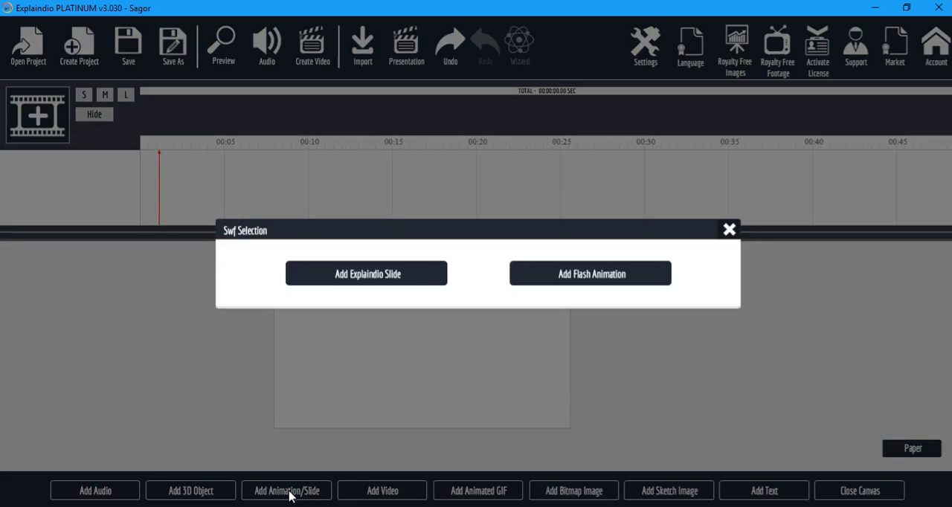
{"action": "left_click", "coordinate": [369, 280]}
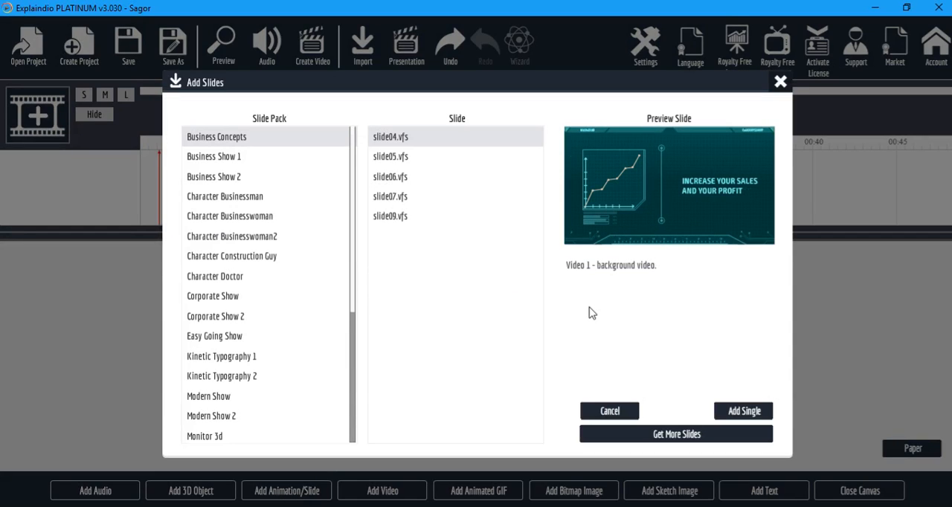
{"action": "left_click", "coordinate": [230, 156]}
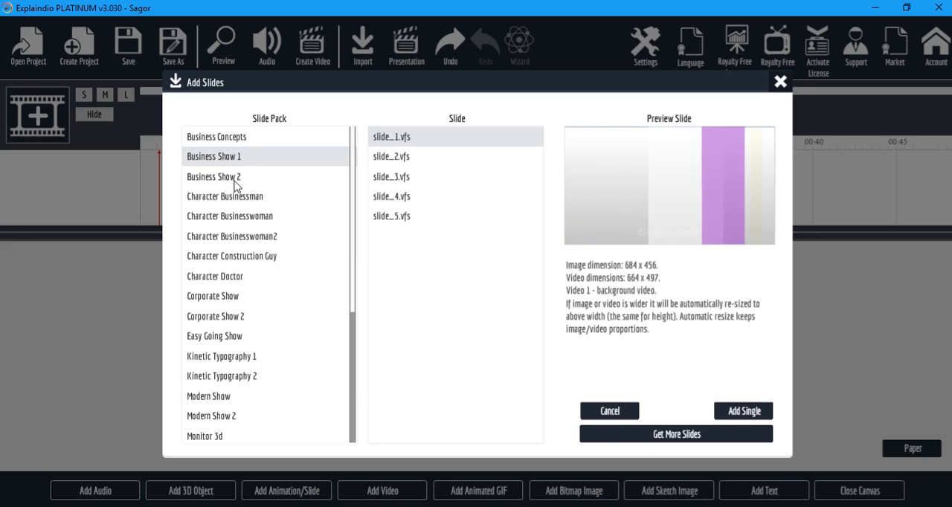
{"action": "left_click", "coordinate": [233, 181]}
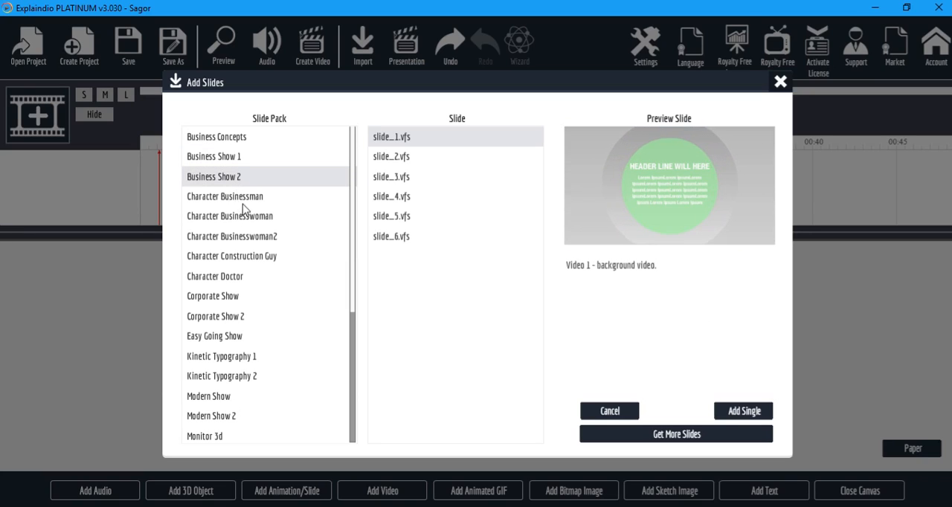
{"action": "left_click", "coordinate": [249, 198]}
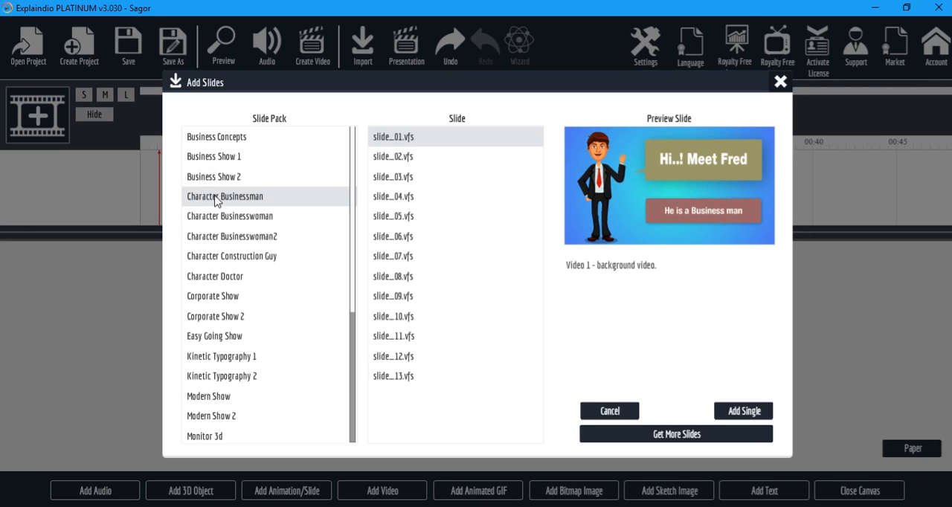
{"action": "left_click", "coordinate": [744, 410]}
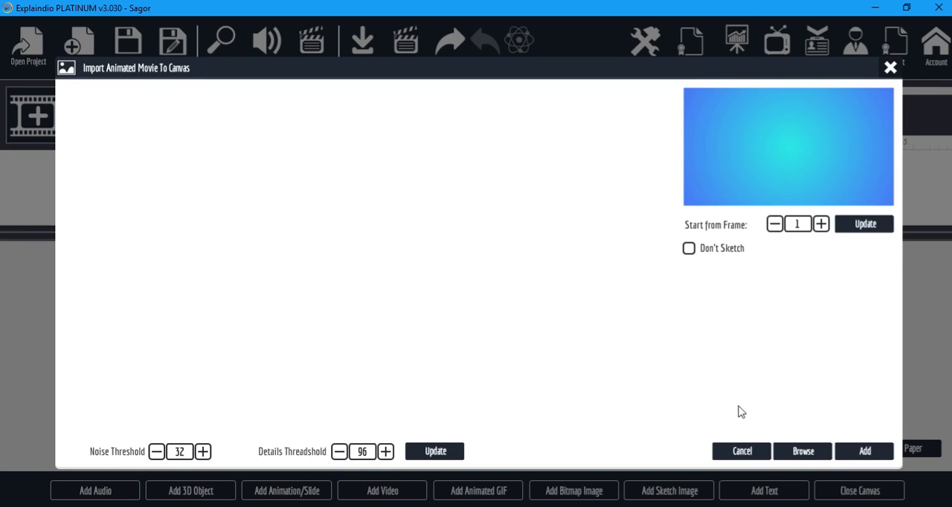
{"action": "left_click", "coordinate": [865, 452]}
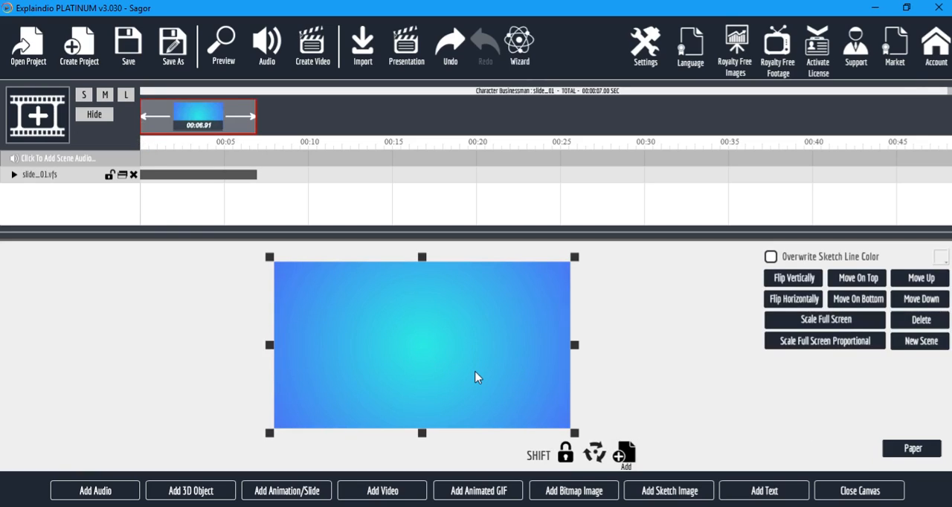
{"action": "left_click", "coordinate": [224, 49]}
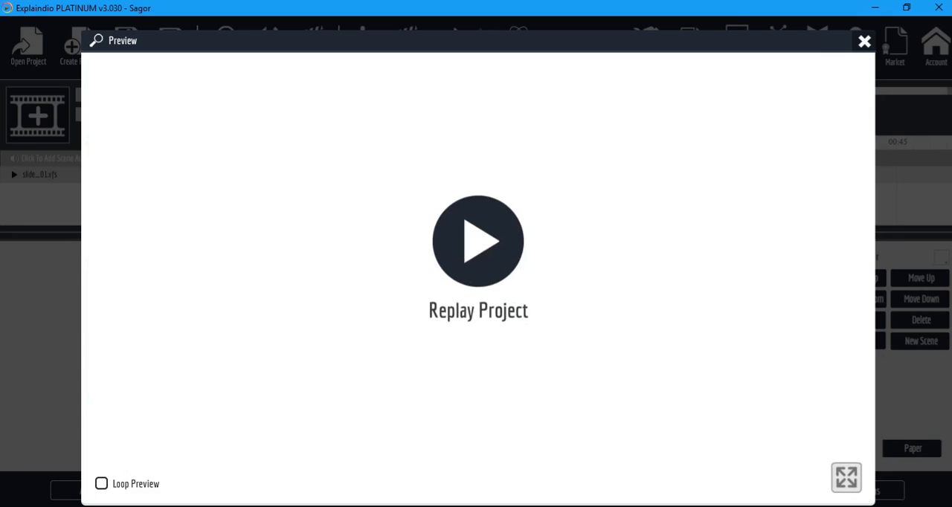
{"action": "left_click", "coordinate": [865, 43]}
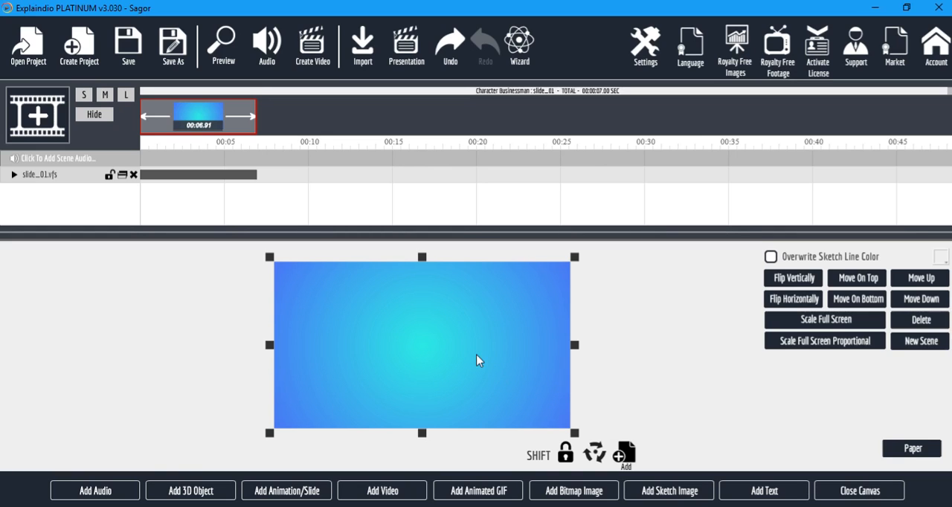
Customize the businessman slide by replacing Text Area 1's text with "Hello!! I am" followed by a first name.
{"action": "left_click", "coordinate": [860, 490]}
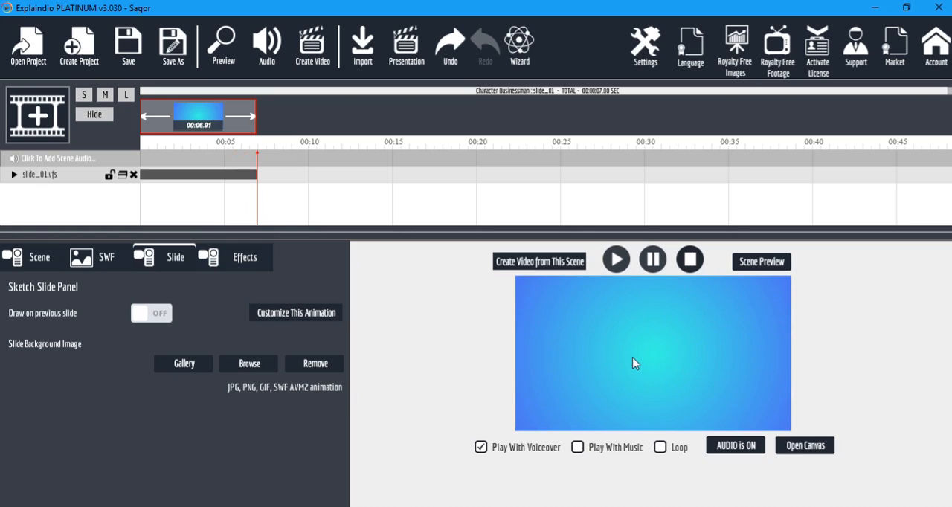
{"action": "left_click", "coordinate": [285, 316]}
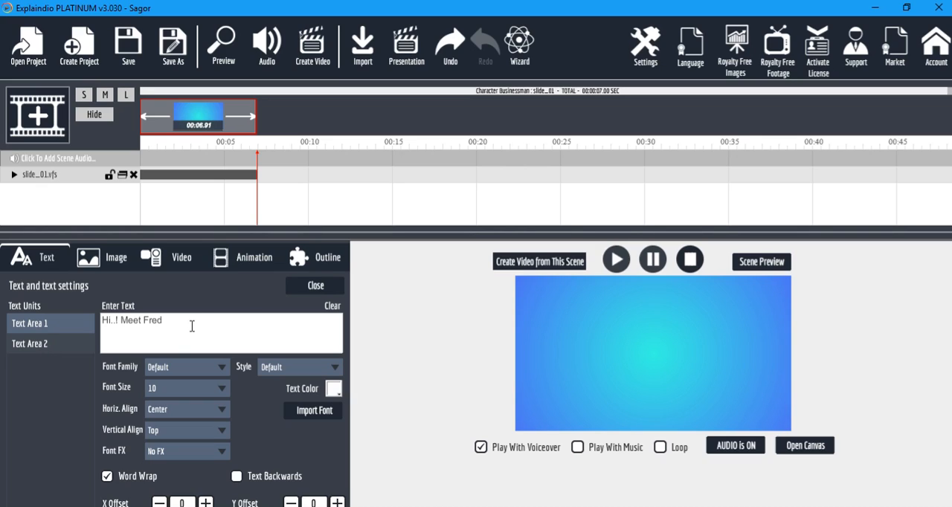
{"action": "left_click_drag", "start_coordinate": [191, 325], "coordinate": [3, 311]}
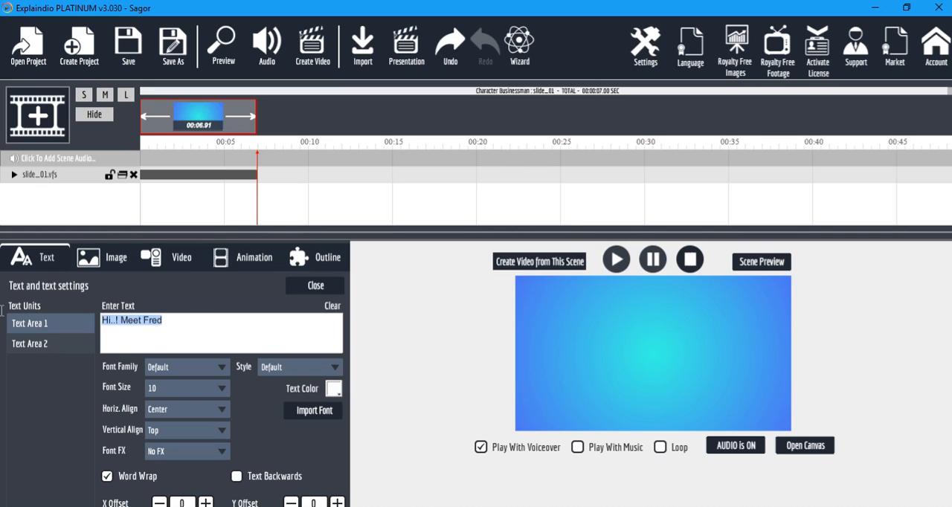
{"action": "type", "text": "Hello!! I am Sajib"}
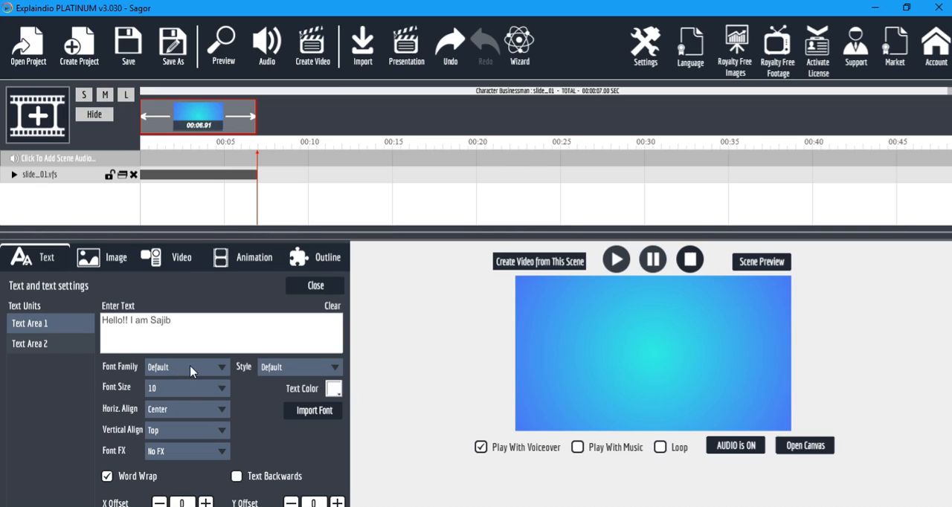
Set the font family of Text Area 1 to Audiowide.
{"action": "left_click", "coordinate": [221, 368]}
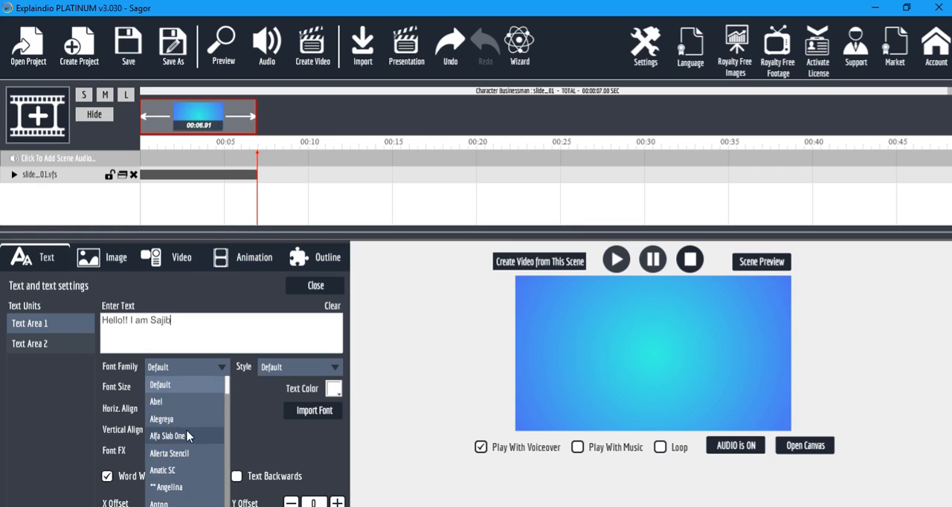
{"action": "scroll", "coordinate": [188, 436], "scroll_direction": "down", "scroll_amount": 2}
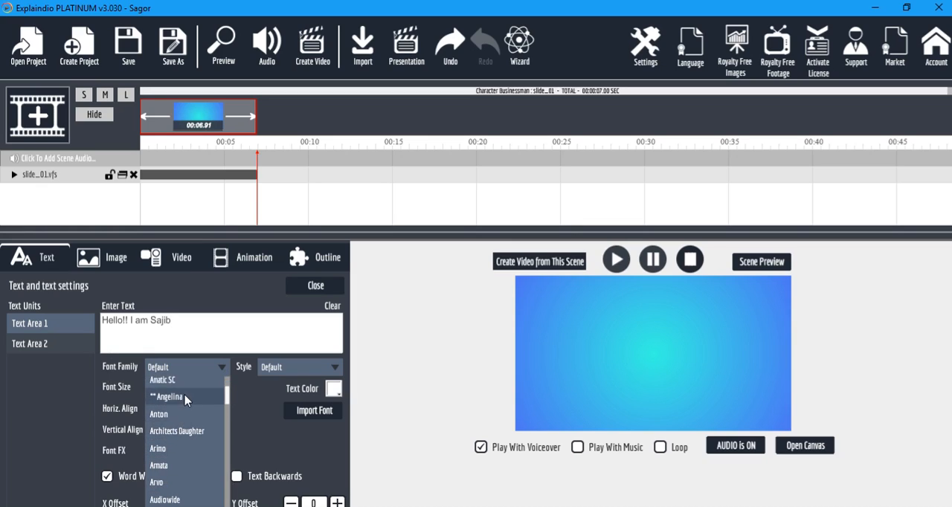
{"action": "scroll", "coordinate": [186, 473], "scroll_direction": "down", "scroll_amount": 1}
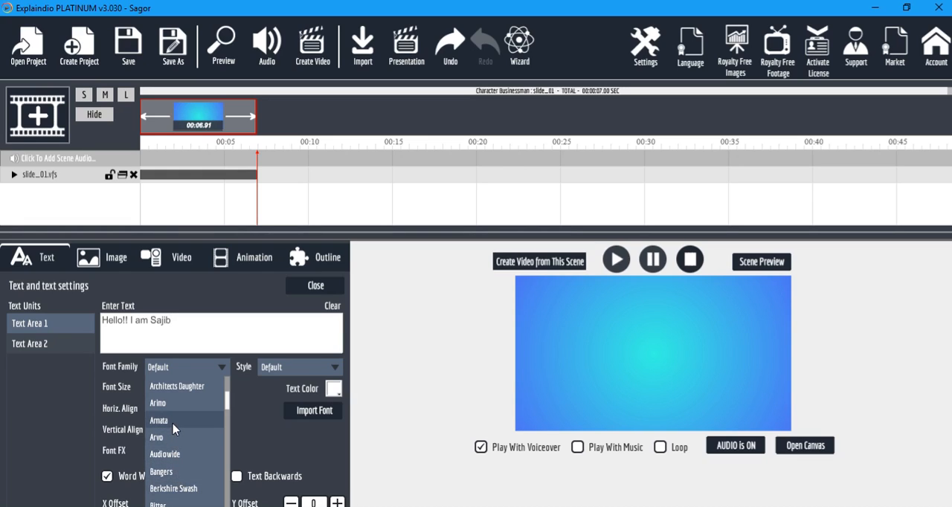
{"action": "left_click", "coordinate": [178, 454]}
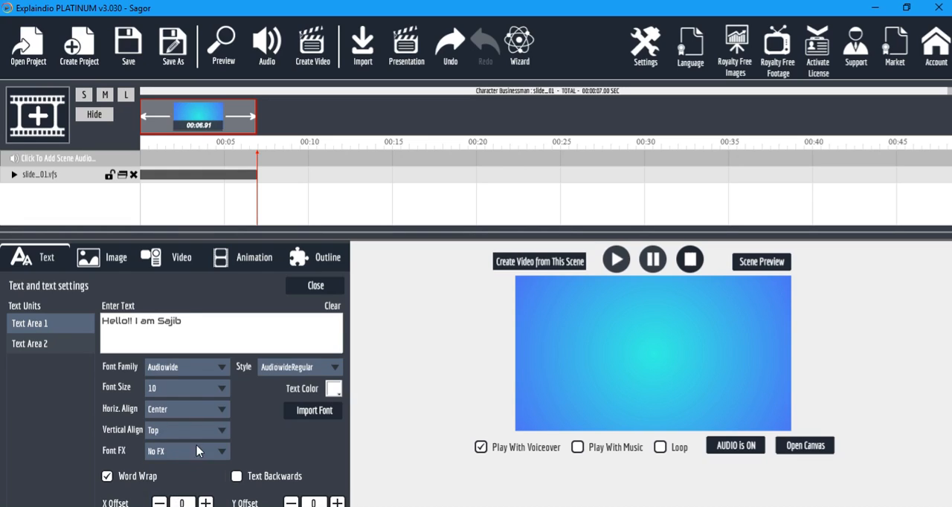
Set Text Area 1's font size to 10 and preview the project.
{"action": "left_click", "coordinate": [211, 387]}
{"action": "left_click", "coordinate": [192, 406]}
{"action": "left_click", "coordinate": [225, 45]}
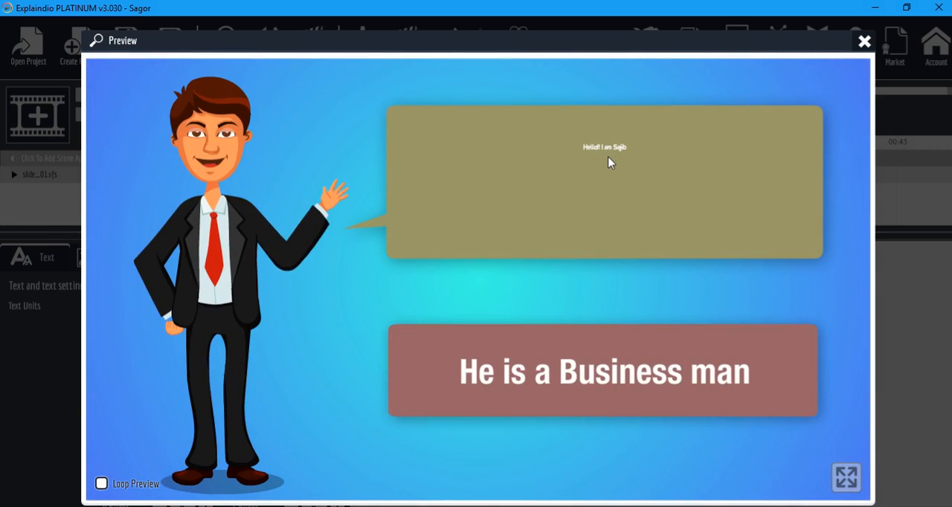
{"action": "left_click", "coordinate": [864, 41]}
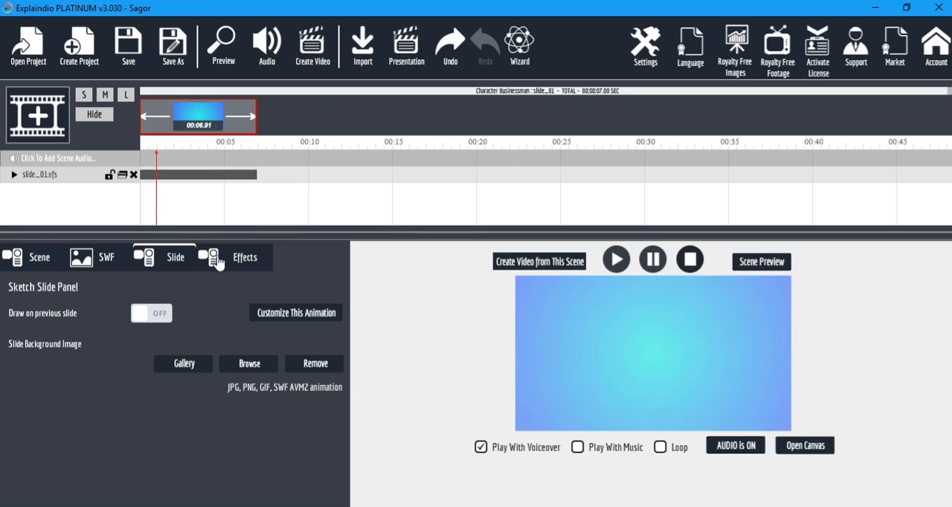
Set Text Area 1's font size to 120 in the slide customization and preview the project.
{"action": "left_click", "coordinate": [296, 312]}
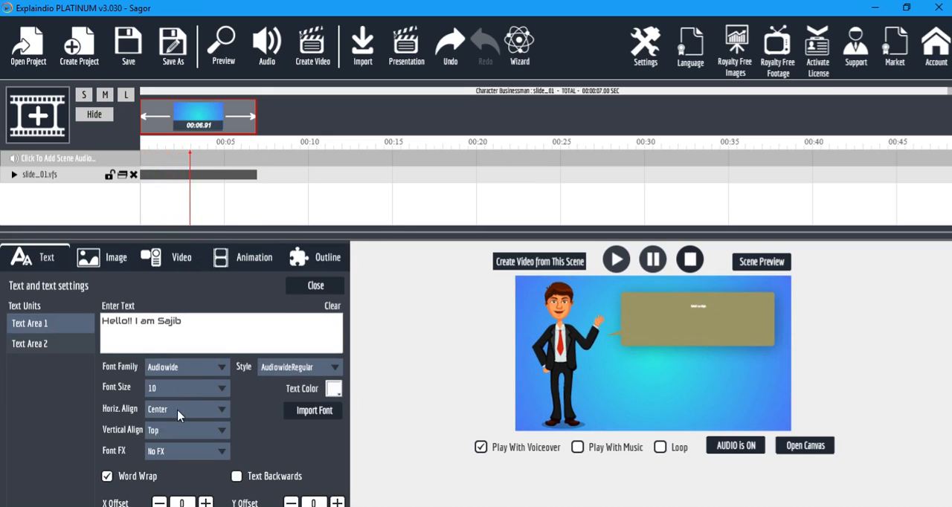
{"action": "left_click", "coordinate": [189, 388]}
{"action": "scroll", "coordinate": [182, 438], "scroll_direction": "down", "scroll_amount": 5}
{"action": "scroll", "coordinate": [177, 447], "scroll_direction": "down", "scroll_amount": 5}
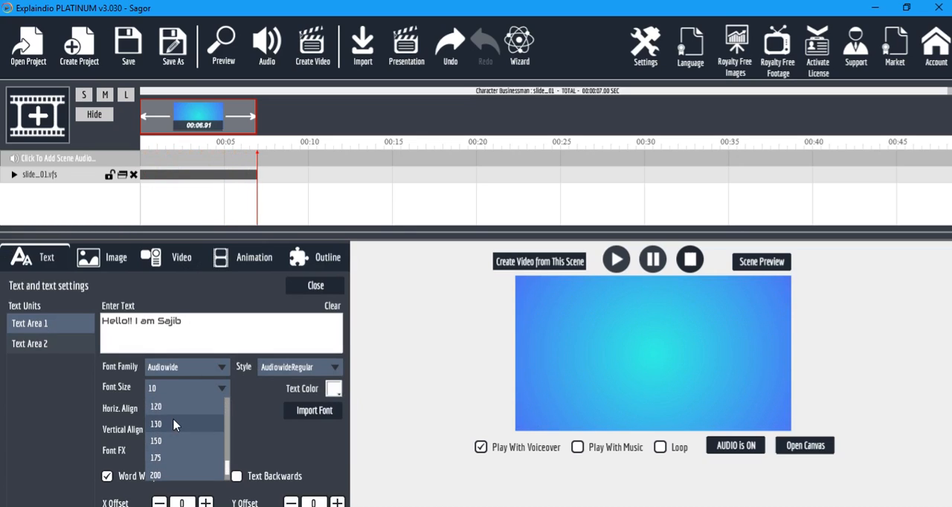
{"action": "left_click", "coordinate": [172, 407]}
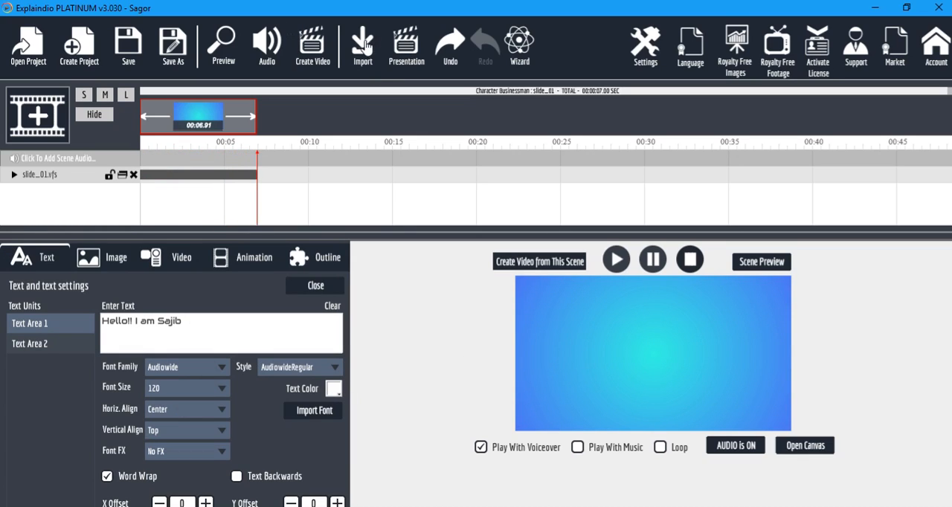
{"action": "left_click", "coordinate": [223, 43]}
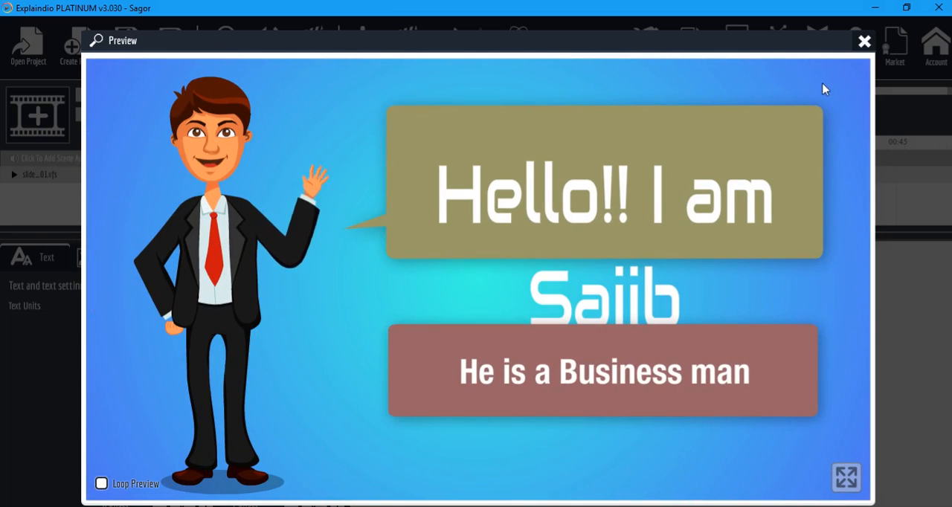
{"action": "left_click", "coordinate": [864, 41]}
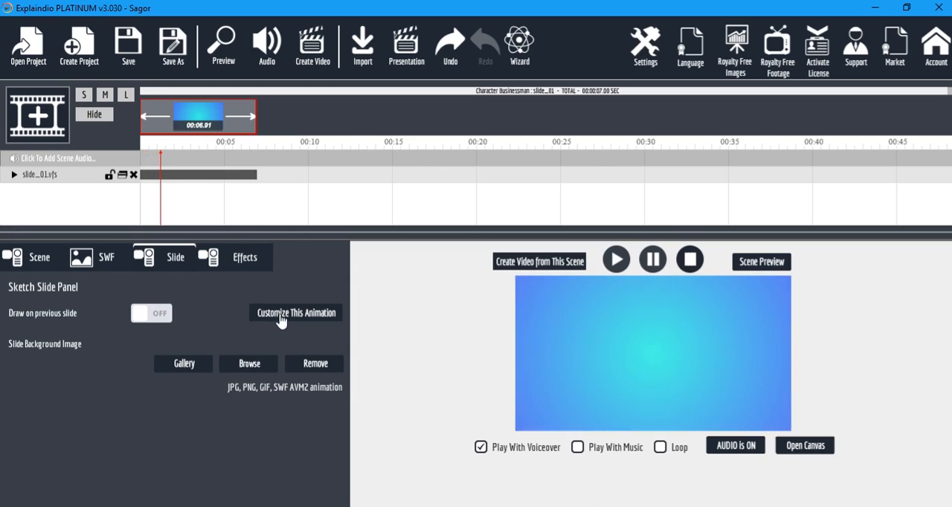
Set Text Area 1's font size to 85 in the slide customization.
{"action": "left_click", "coordinate": [270, 319]}
{"action": "left_click", "coordinate": [222, 390]}
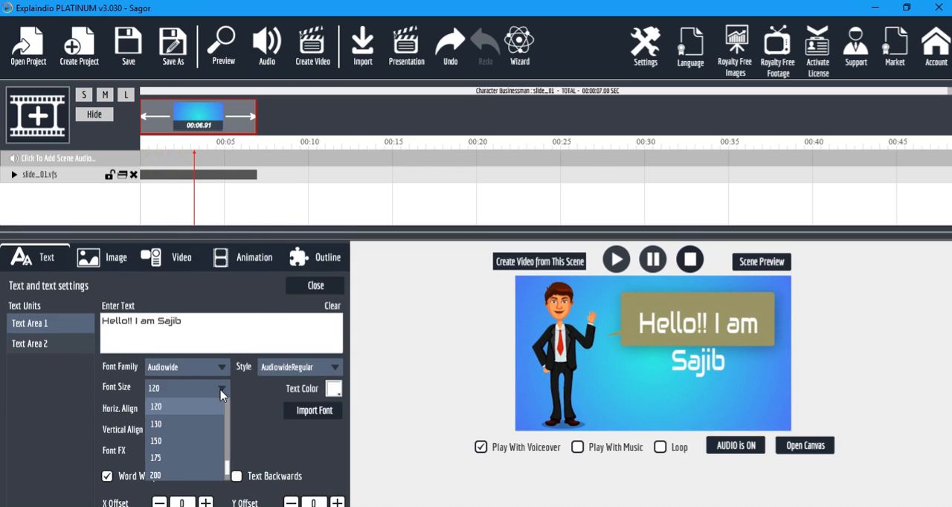
{"action": "scroll", "coordinate": [178, 423], "scroll_direction": "up", "scroll_amount": 1}
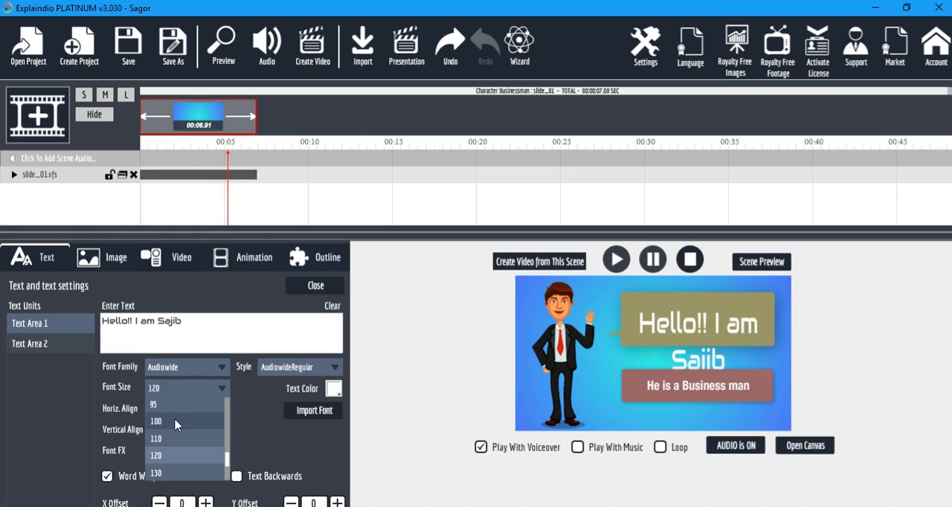
{"action": "scroll", "coordinate": [165, 413], "scroll_direction": "up", "scroll_amount": 1}
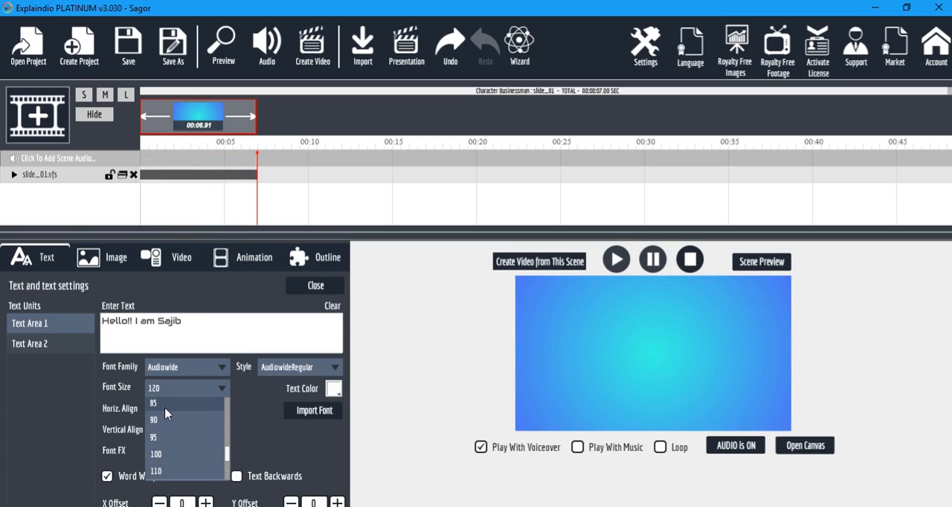
{"action": "left_click", "coordinate": [156, 404]}
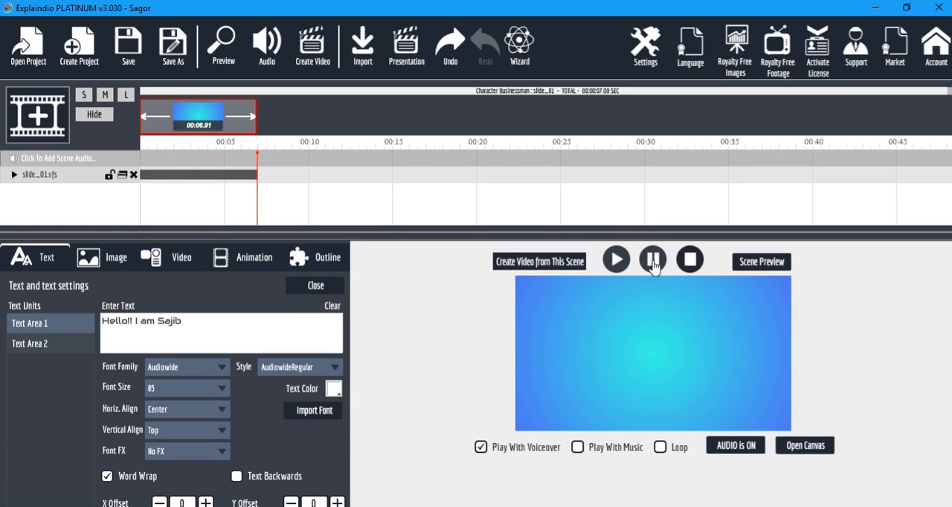
Preview the slide_01 scene to check the resized greeting text.
{"action": "left_click", "coordinate": [760, 261]}
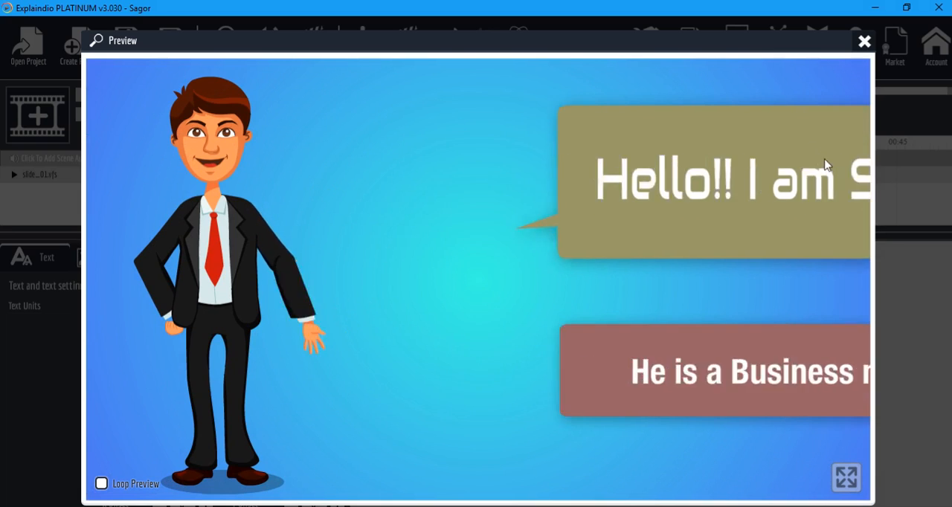
{"action": "left_click", "coordinate": [864, 42]}
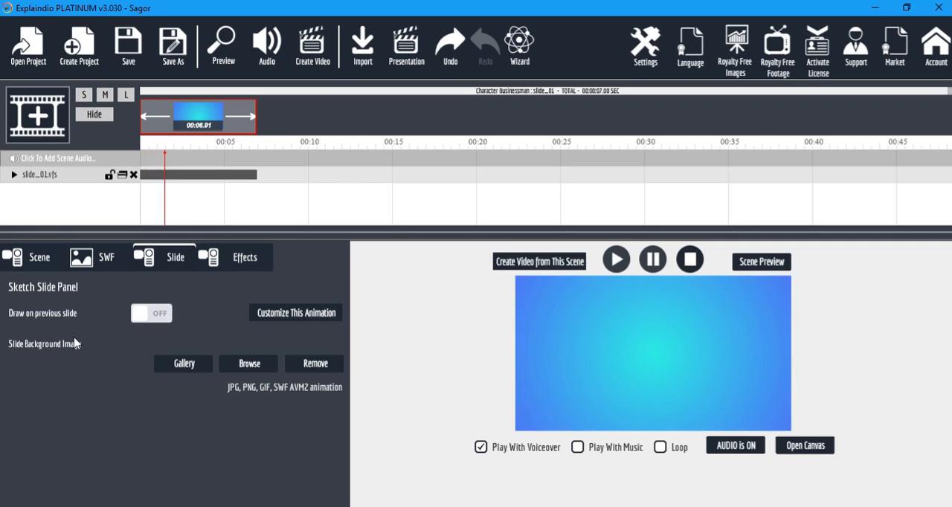
Replace Text Area 2's text in the slide customization with "I am a Web Designer...." and preview the project.
{"action": "left_click", "coordinate": [321, 316]}
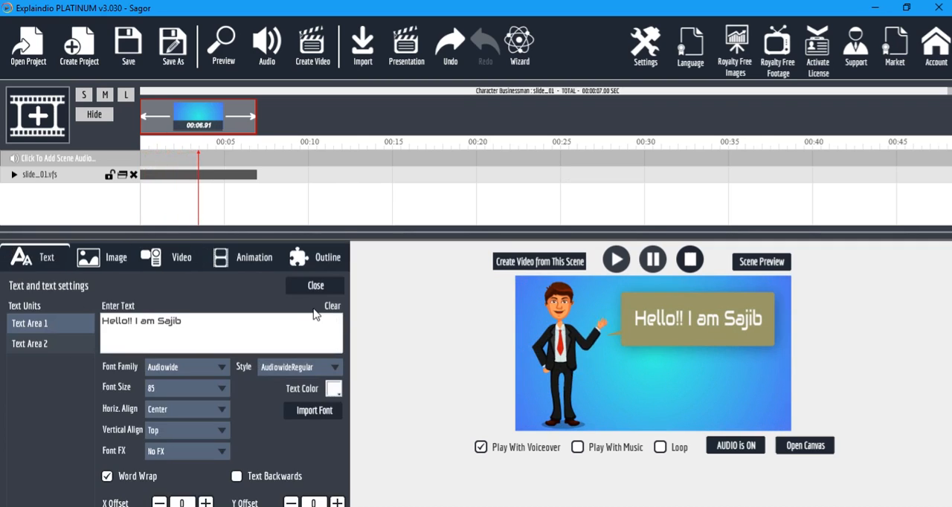
{"action": "left_click", "coordinate": [41, 343]}
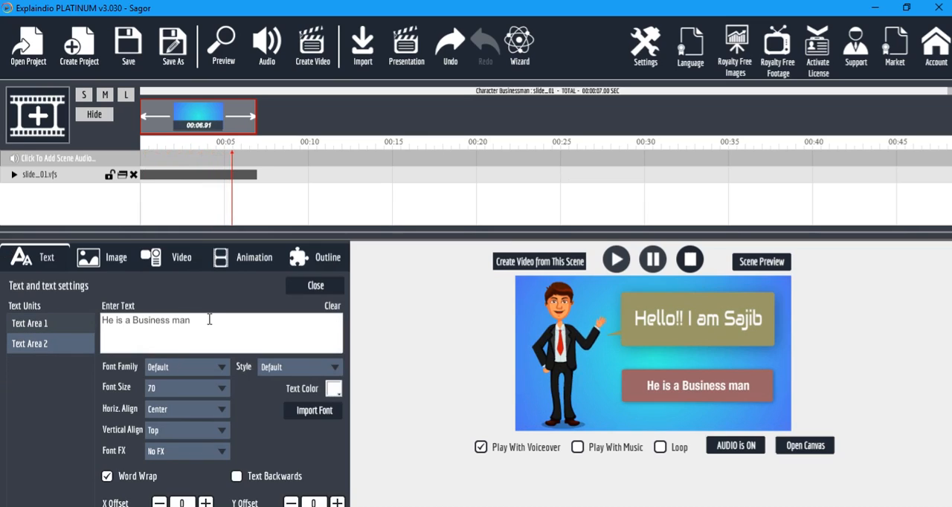
{"action": "left_click_drag", "start_coordinate": [210, 318], "coordinate": [102, 321]}
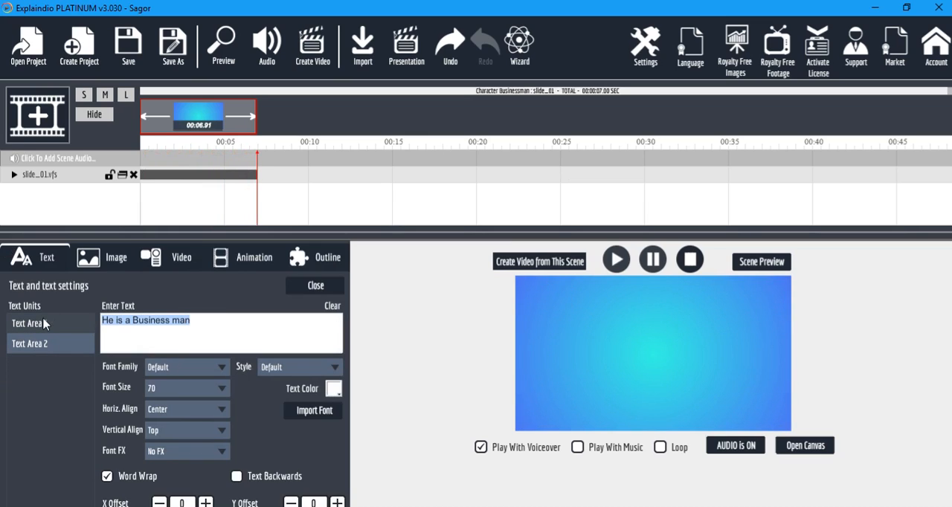
{"action": "type", "text": "I am a Web Designer...."}
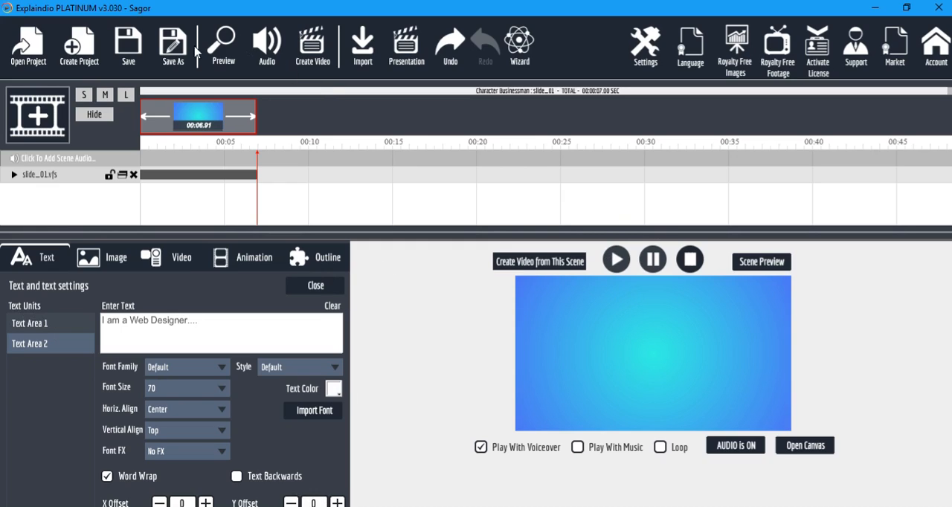
{"action": "left_click", "coordinate": [228, 44]}
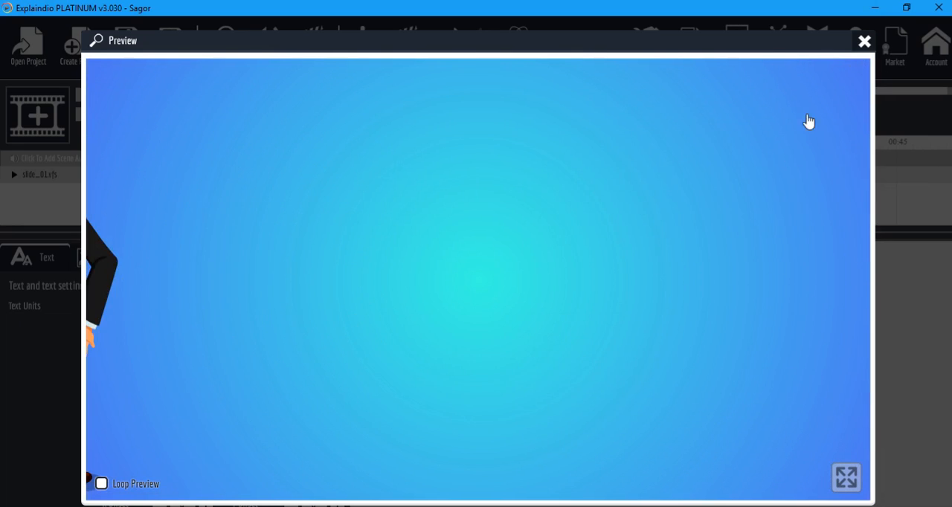
{"action": "left_click", "coordinate": [864, 41]}
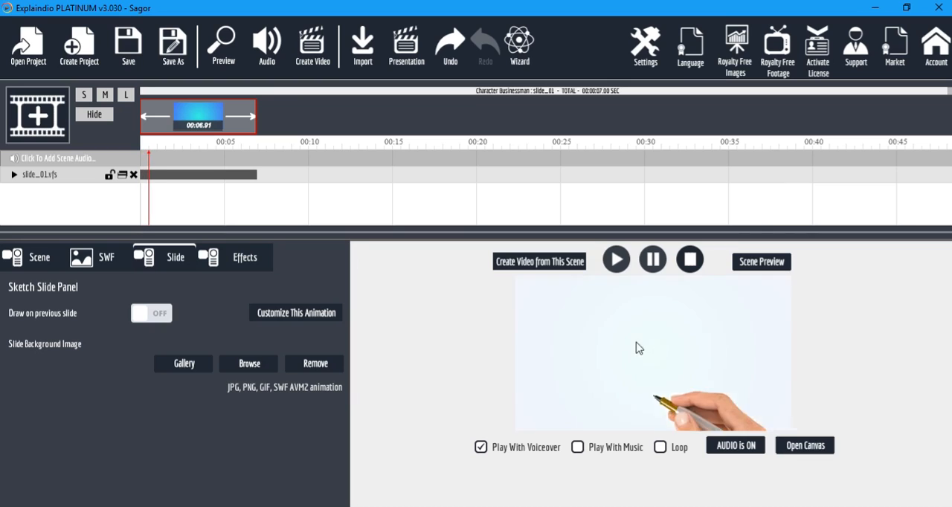
{"action": "left_click", "coordinate": [223, 47]}
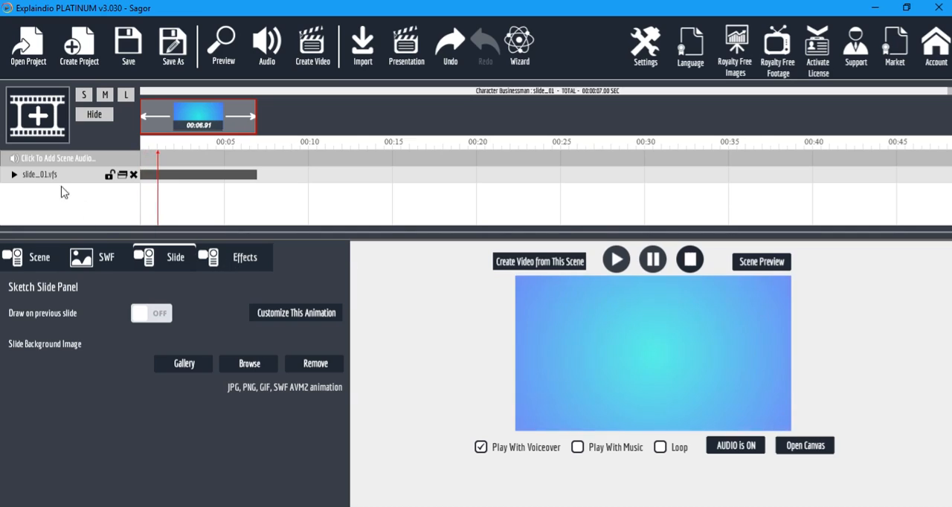
Remove the Sketch By Hand effect from the slide_01.vfs element and preview the project.
{"action": "left_click", "coordinate": [13, 175]}
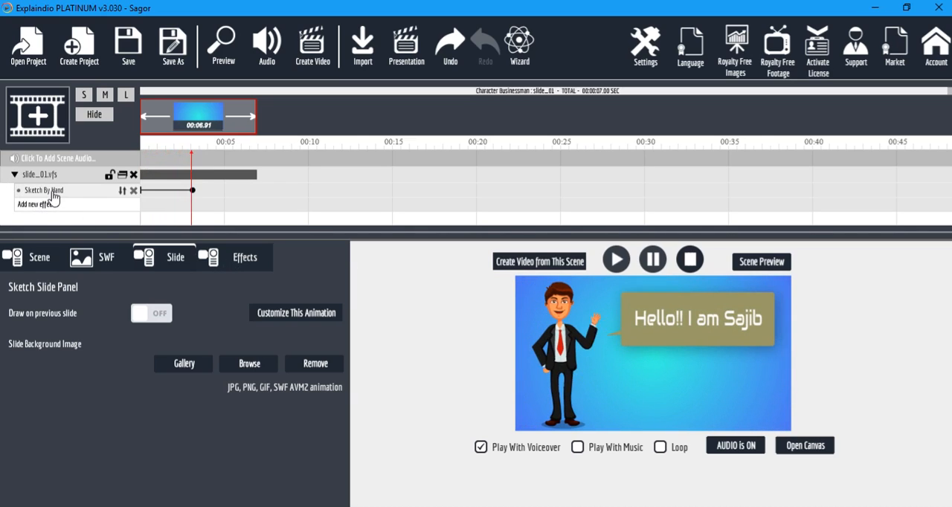
{"action": "left_click", "coordinate": [133, 191]}
{"action": "left_click", "coordinate": [217, 59]}
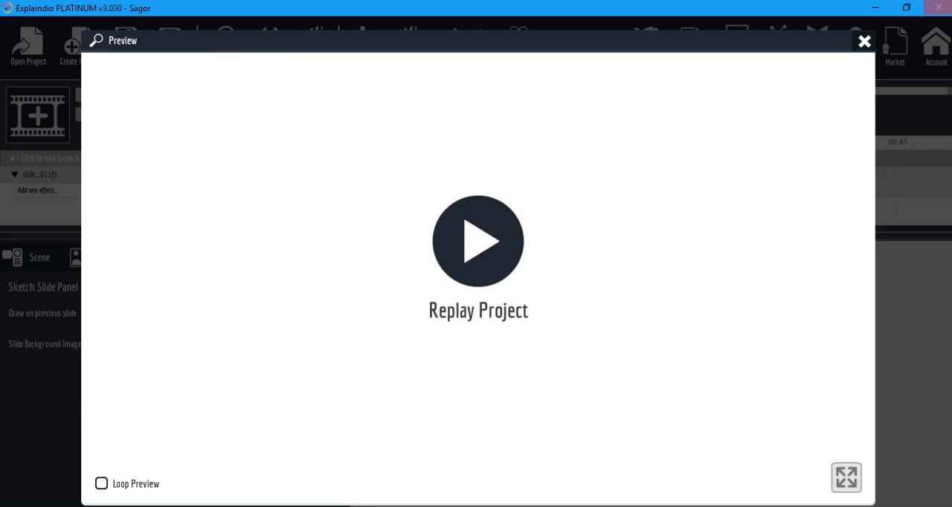
{"action": "left_click", "coordinate": [856, 45]}
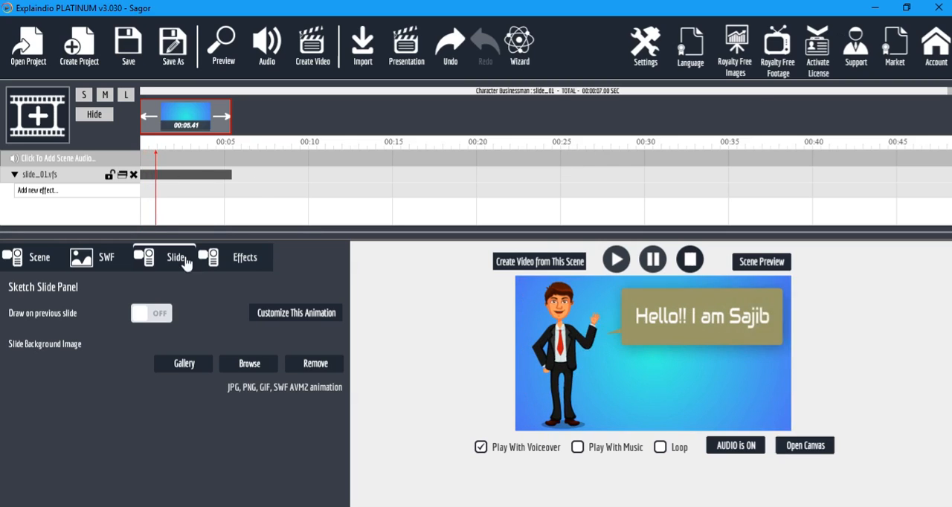
Open the text customization settings of the slide_01 animation.
{"action": "left_click", "coordinate": [244, 260]}
{"action": "left_click", "coordinate": [174, 259]}
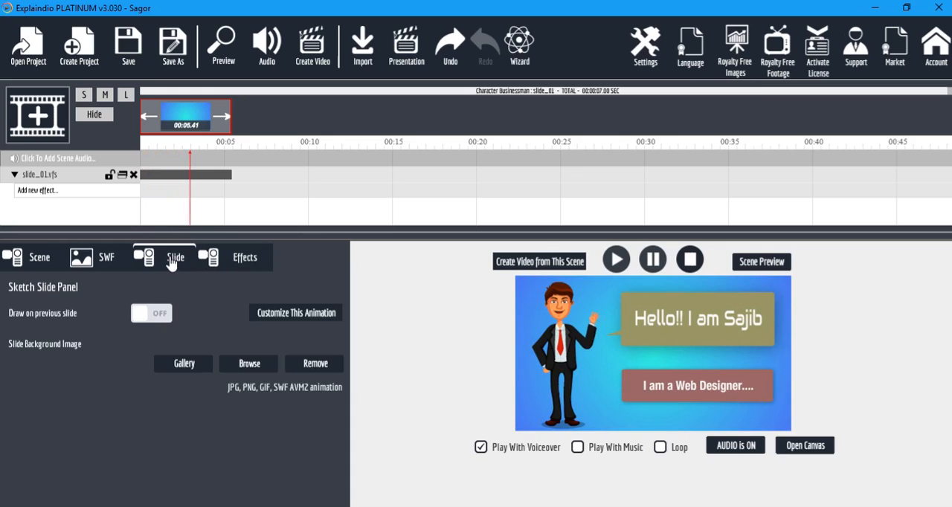
{"action": "left_click", "coordinate": [297, 313]}
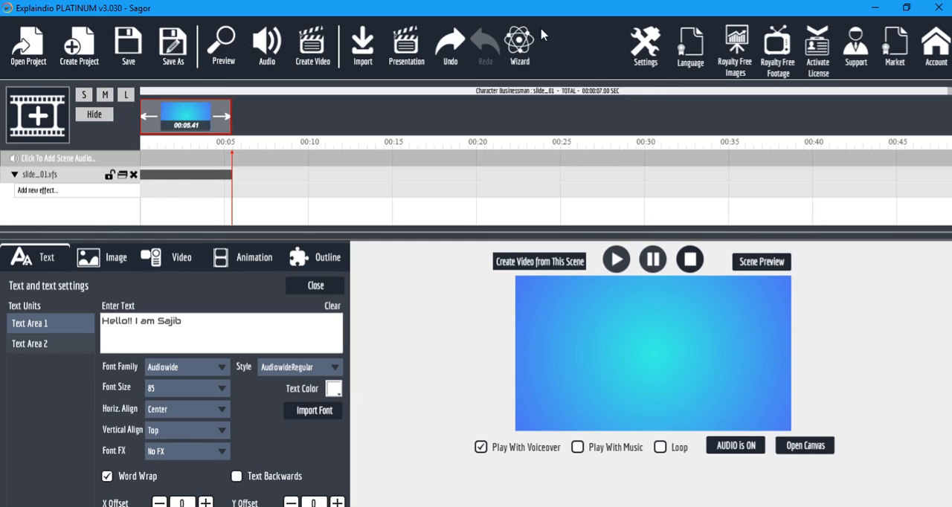
Look over the import options for slide, music, image and sketch packs and font files.
{"action": "left_click", "coordinate": [363, 48]}
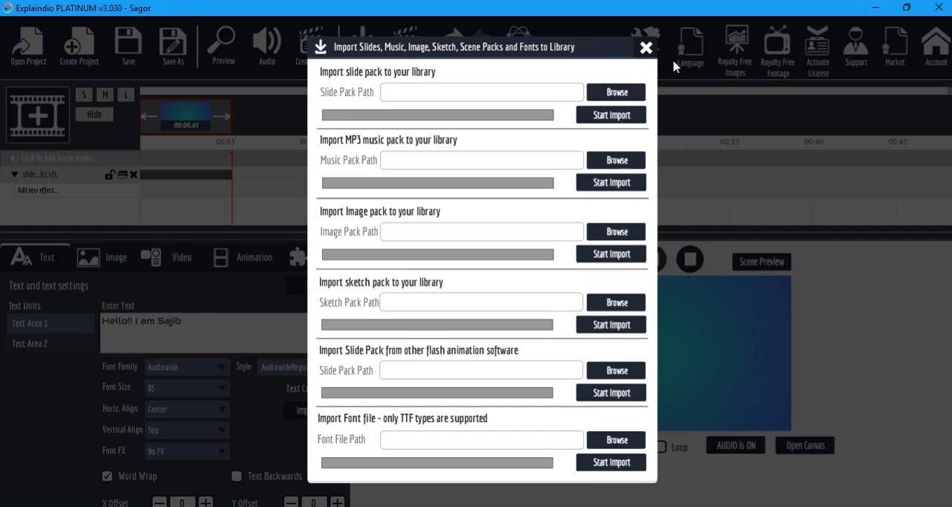
{"action": "left_click", "coordinate": [646, 49]}
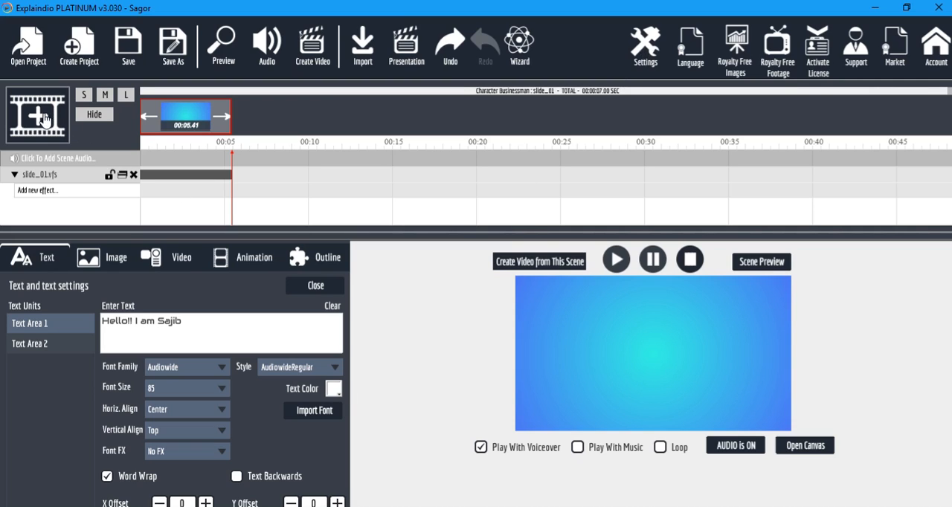
Create a new scene and add the Explaindio slide slide04.vfs from the Business Concepts pack to its canvas.
{"action": "left_click", "coordinate": [41, 118]}
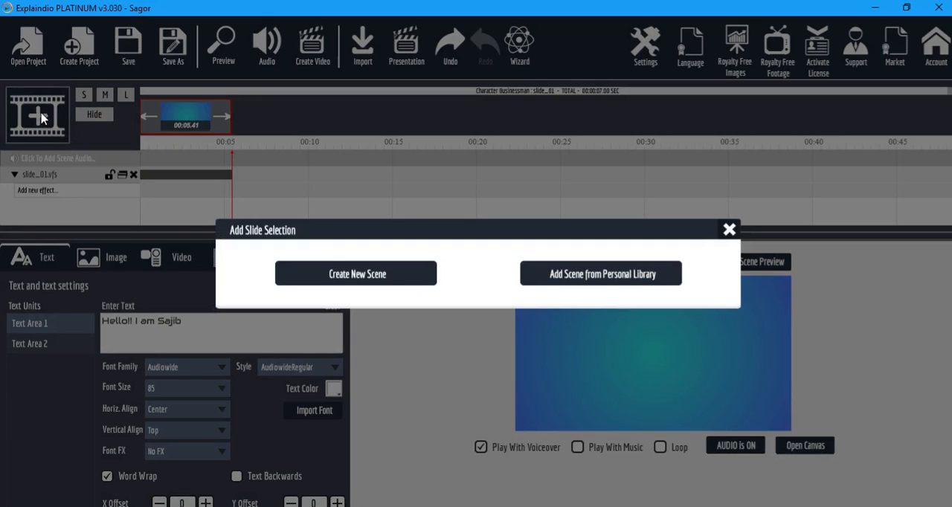
{"action": "left_click", "coordinate": [344, 276]}
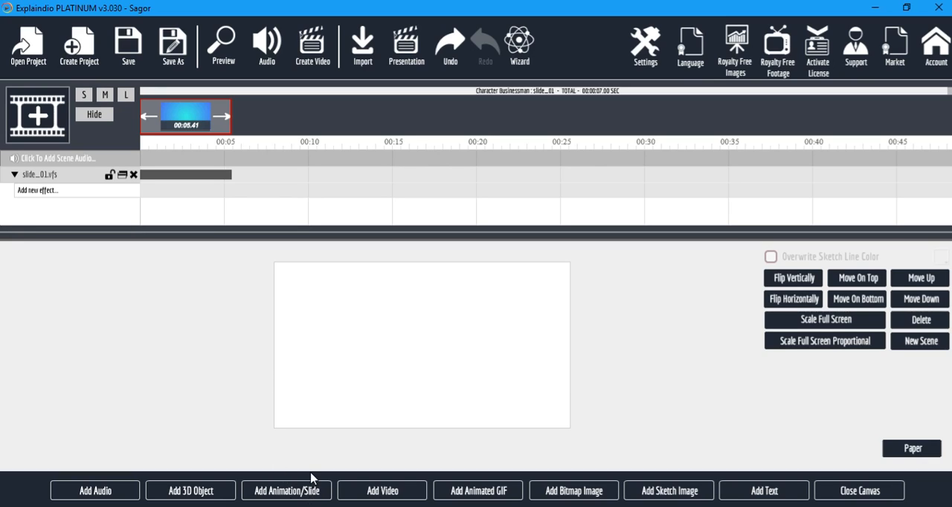
{"action": "left_click", "coordinate": [275, 496]}
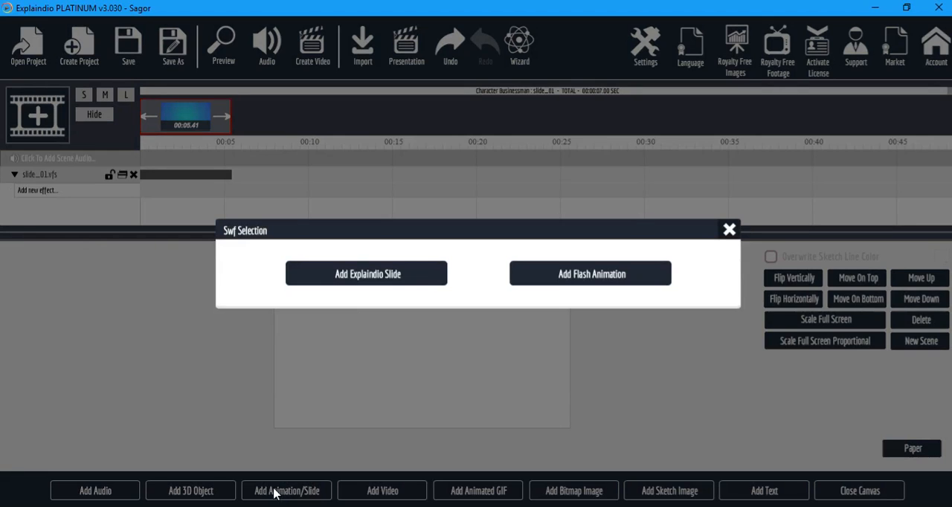
{"action": "left_click", "coordinate": [388, 276]}
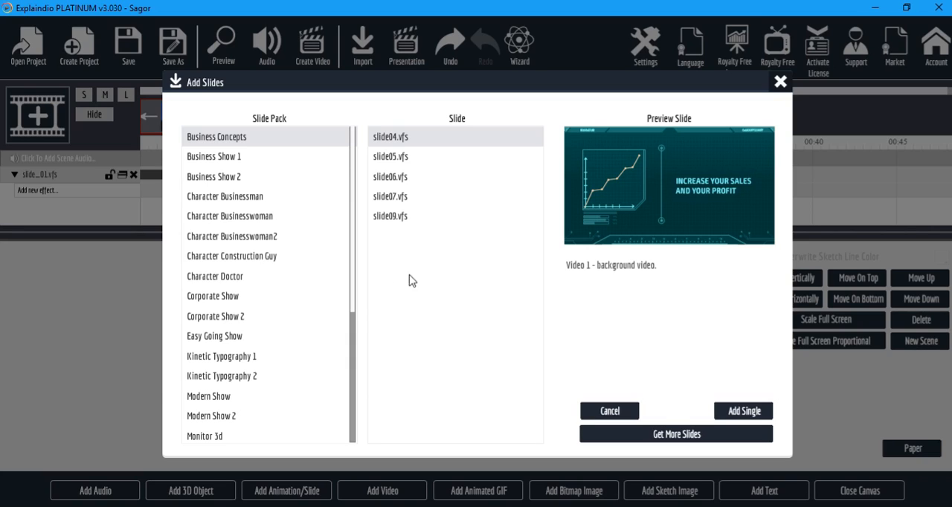
{"action": "left_click", "coordinate": [760, 416]}
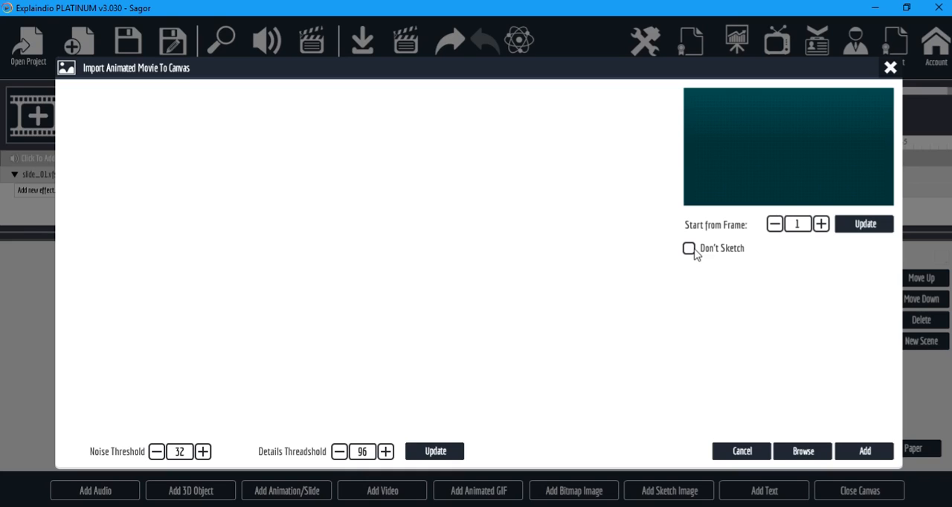
{"action": "left_click", "coordinate": [863, 451]}
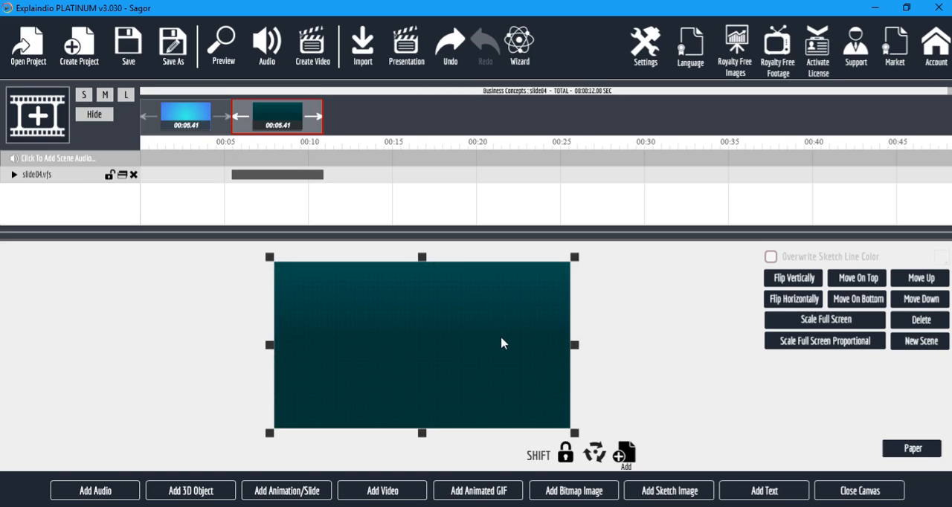
Preview the project and the slide04 scene, and leave the canvas to reach the slide settings.
{"action": "left_click", "coordinate": [225, 44]}
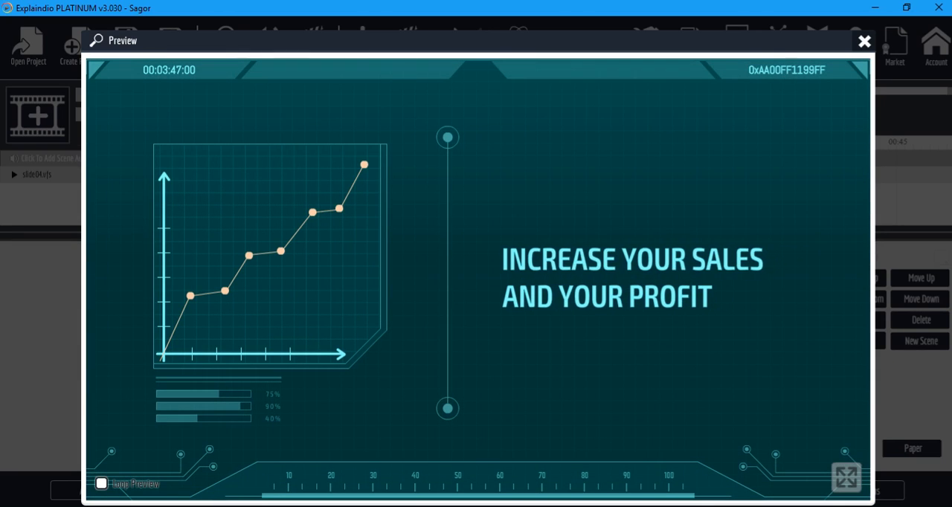
{"action": "left_click", "coordinate": [865, 43]}
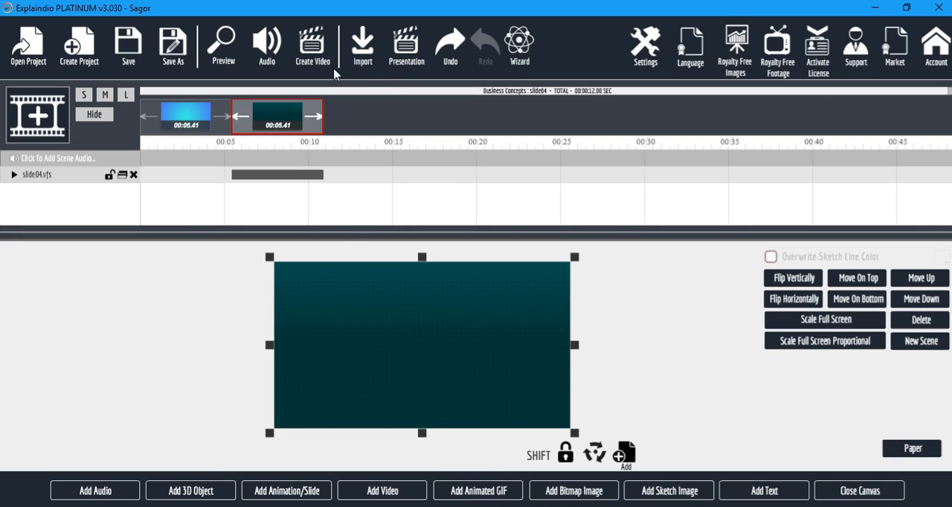
{"action": "left_click", "coordinate": [848, 487]}
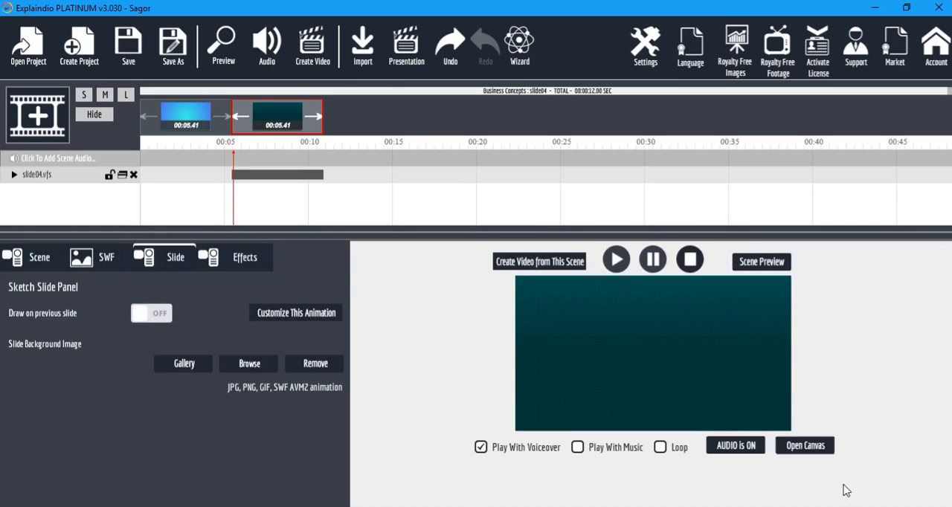
{"action": "left_click", "coordinate": [770, 261]}
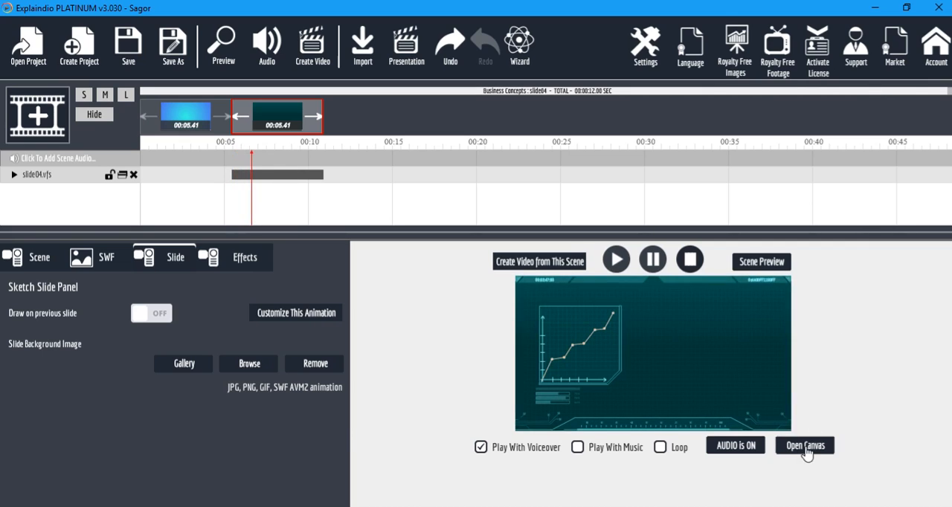
{"action": "left_click", "coordinate": [808, 448]}
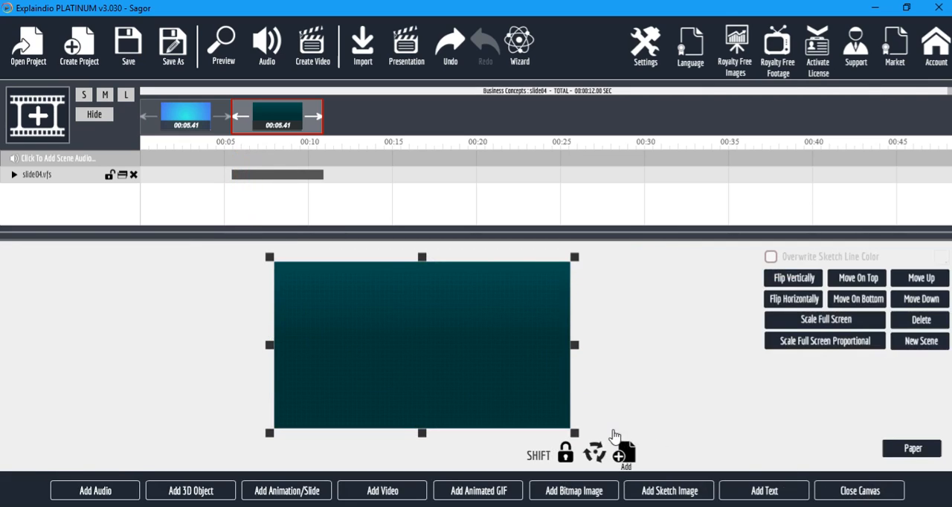
{"action": "left_click", "coordinate": [818, 491]}
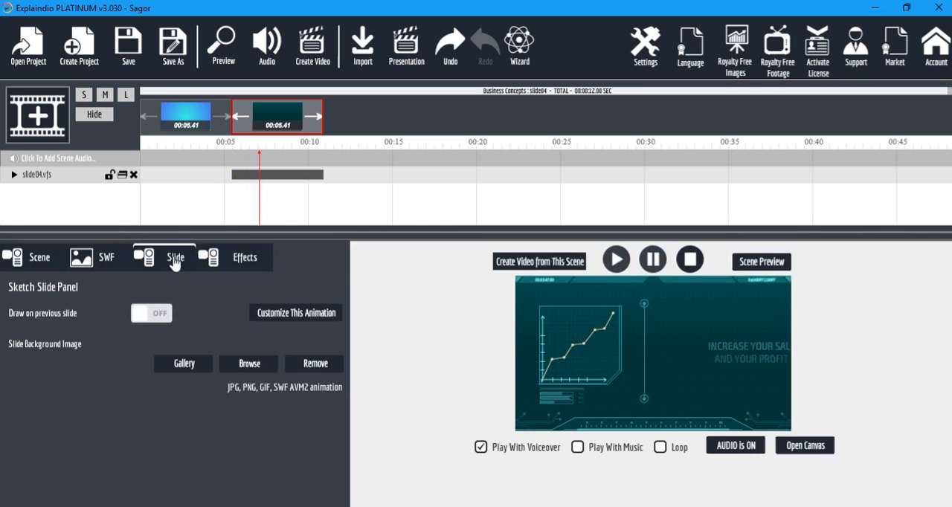
Customize the slide04 animation by replacing Text Area 1's text with "INCREASE YOUR BUSINESS".
{"action": "left_click", "coordinate": [305, 314]}
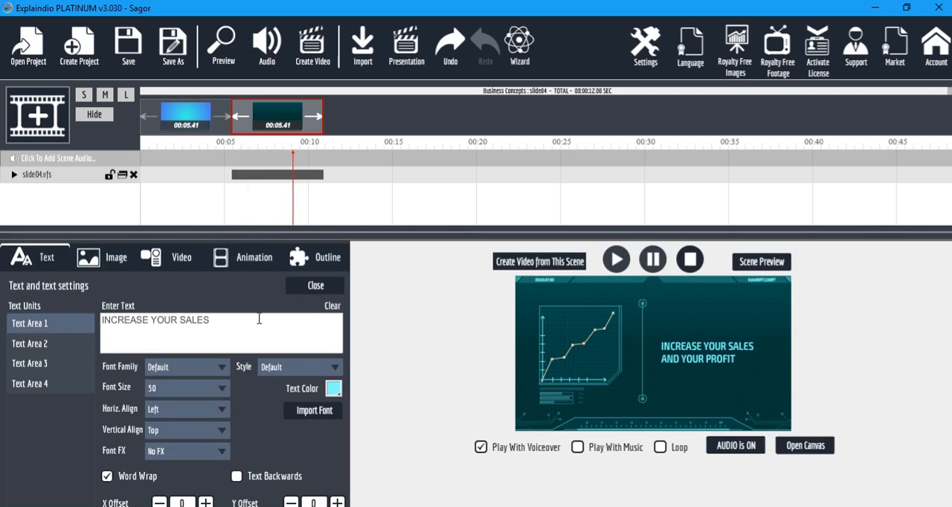
{"action": "left_click_drag", "start_coordinate": [259, 318], "coordinate": [100, 320]}
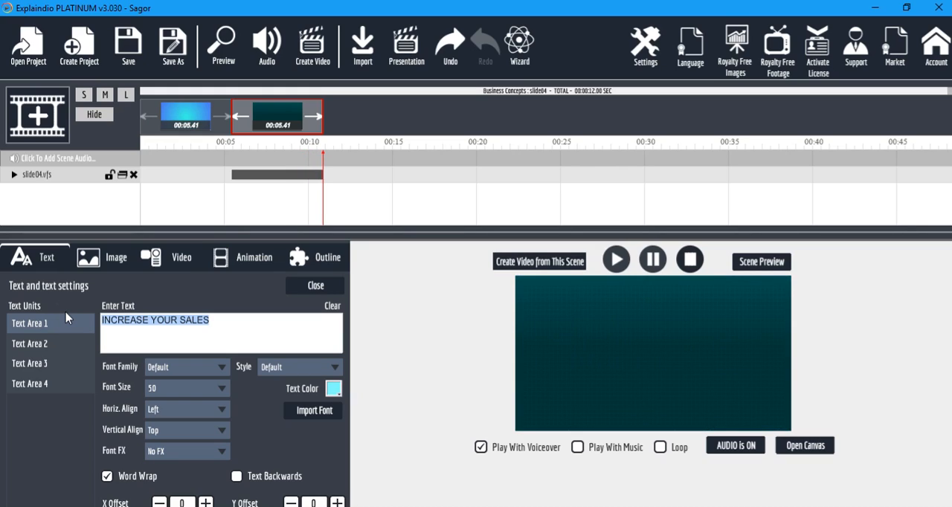
{"action": "left_click", "coordinate": [66, 313]}
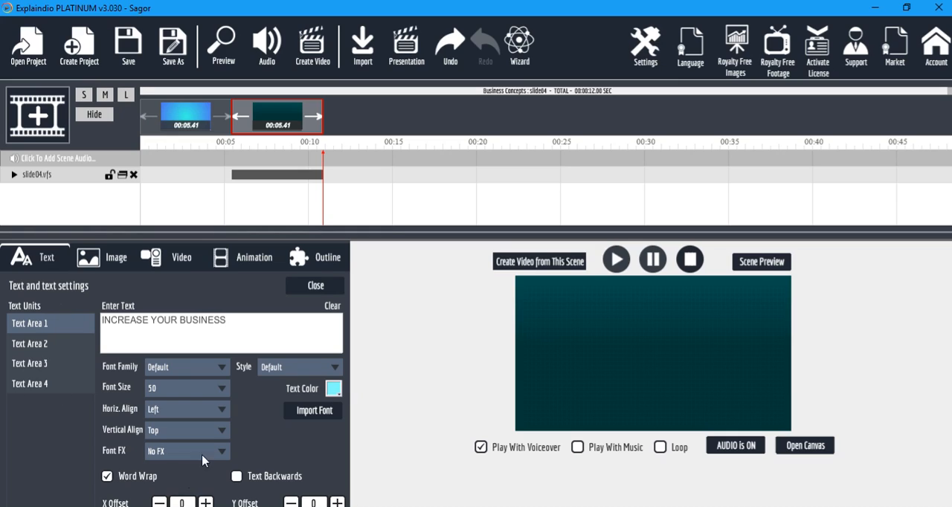
Check Text Area 2's text and set Text Area 3's text to "00:05:49:00".
{"action": "left_click", "coordinate": [41, 346]}
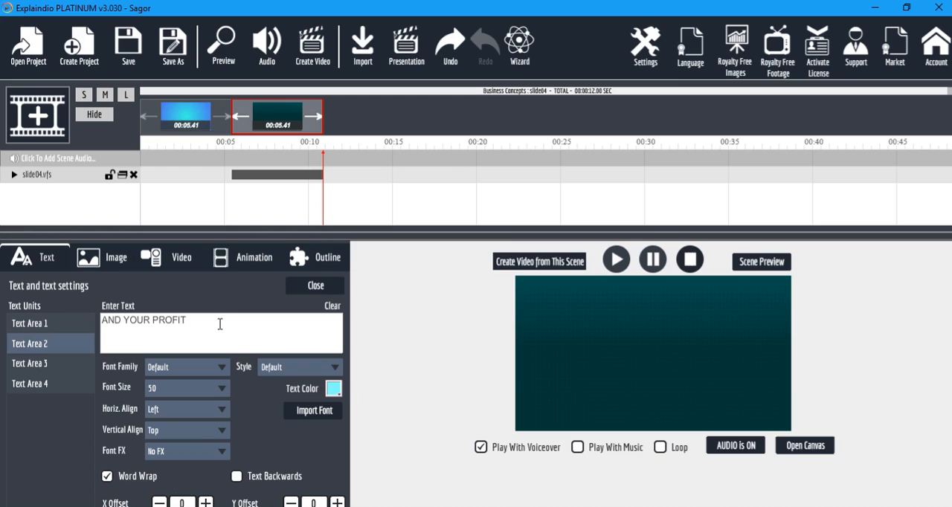
{"action": "left_click_drag", "start_coordinate": [210, 325], "coordinate": [111, 323]}
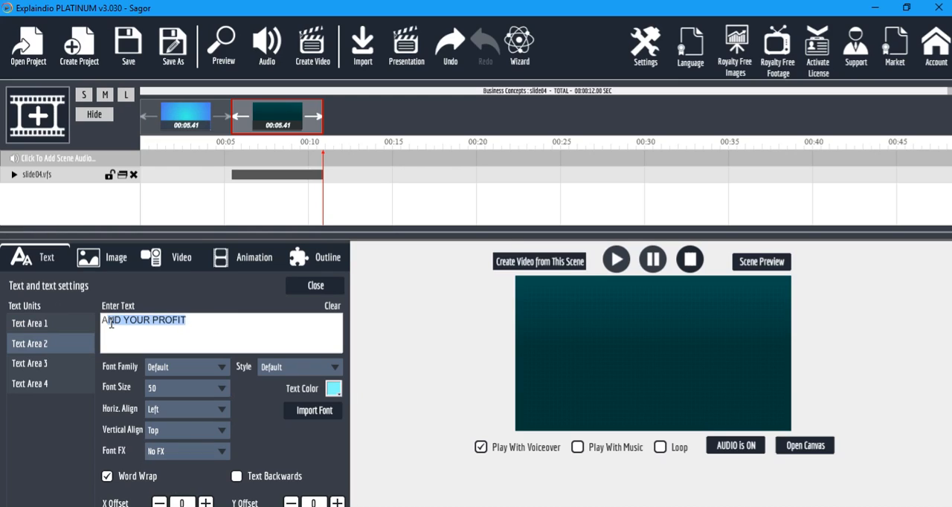
{"action": "left_click_drag", "start_coordinate": [205, 324], "coordinate": [72, 323]}
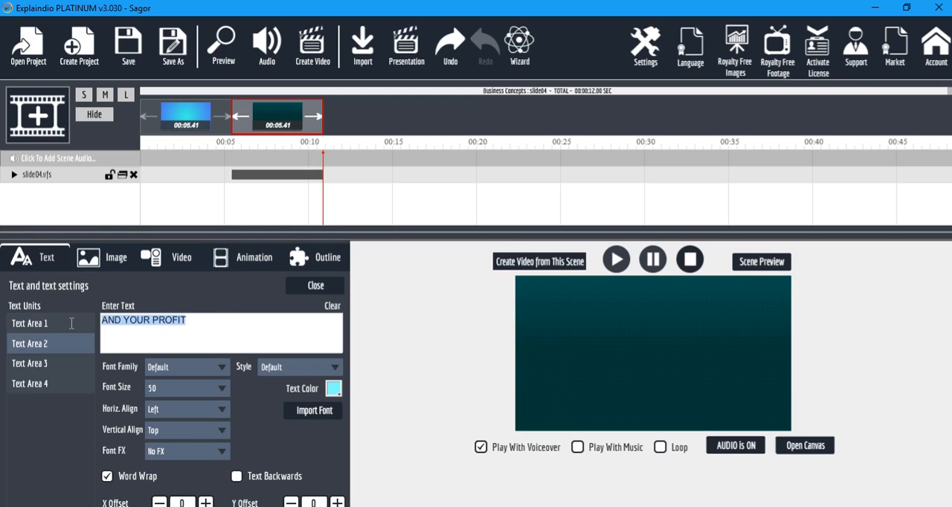
{"action": "left_click", "coordinate": [43, 366]}
{"action": "left_click", "coordinate": [187, 325]}
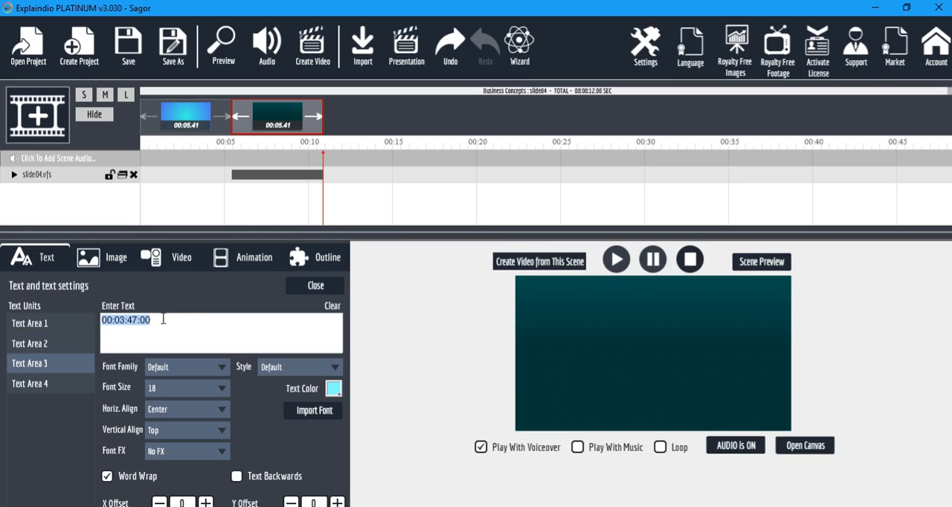
{"action": "left_click", "coordinate": [104, 319]}
Replace Text Area 4's text in the slide04 customization with a person's full name.
{"action": "left_click", "coordinate": [39, 387]}
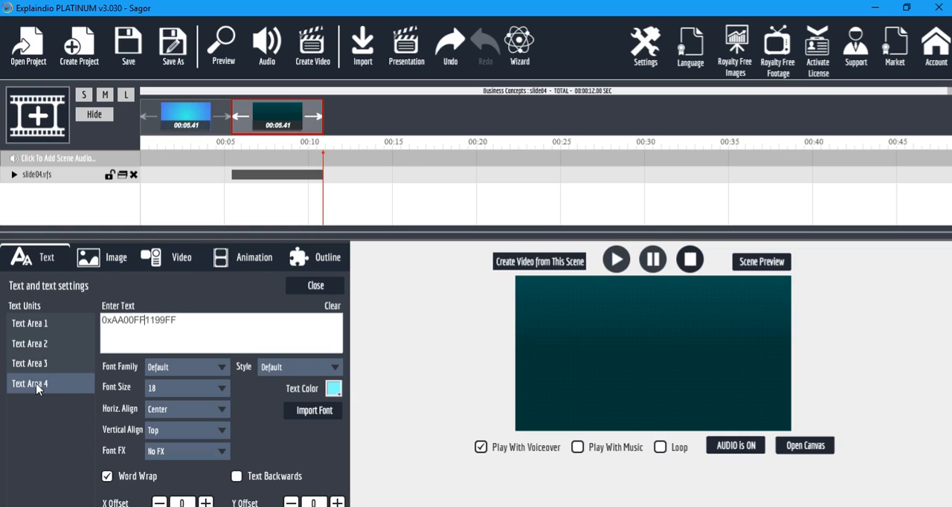
{"action": "left_click_drag", "start_coordinate": [229, 318], "coordinate": [55, 332]}
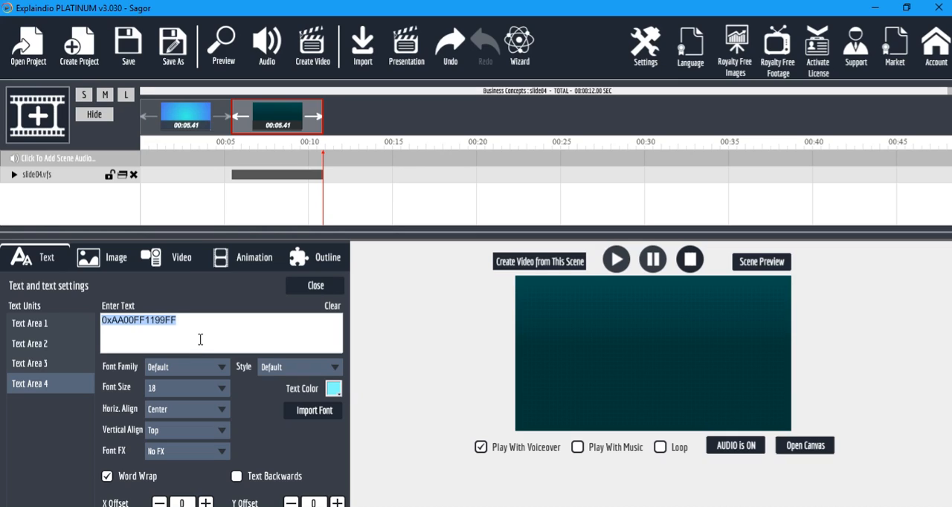
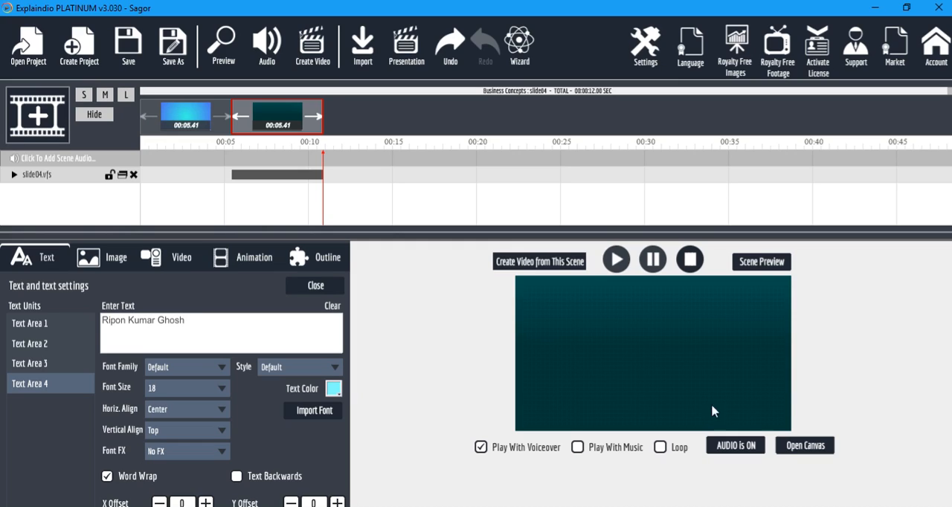
Preview and replay the slide04 scene with Loop Preview enabled to check the customized texts.
{"action": "left_click", "coordinate": [772, 263]}
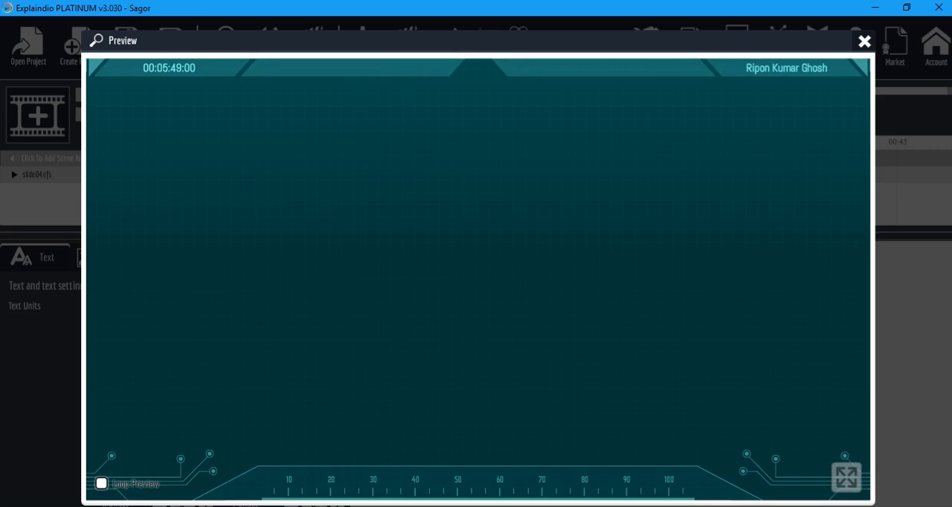
{"action": "left_click", "coordinate": [479, 244]}
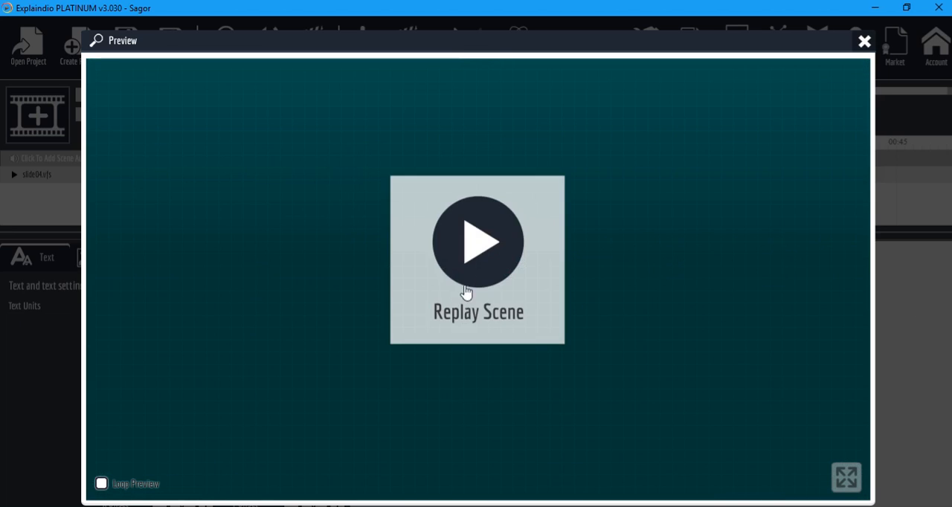
{"action": "left_click", "coordinate": [466, 250]}
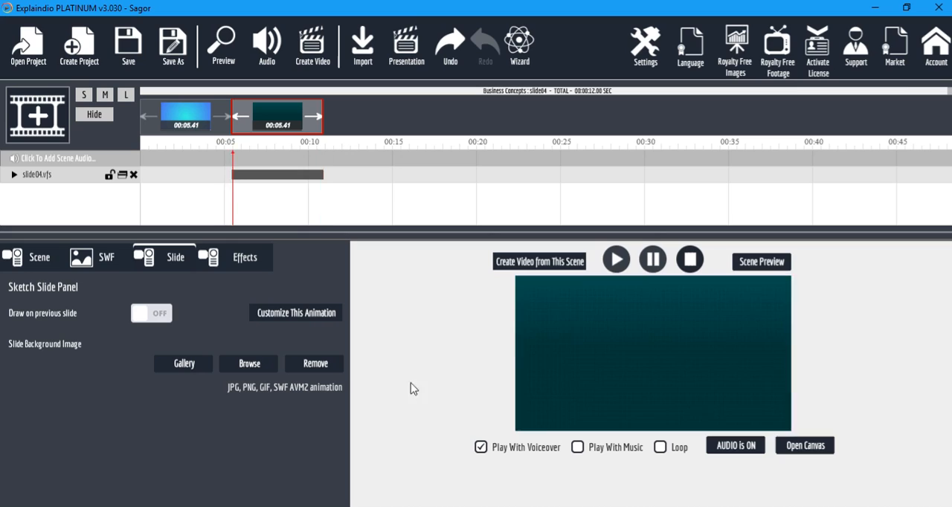
{"action": "left_click", "coordinate": [862, 41]}
{"action": "left_click", "coordinate": [761, 262]}
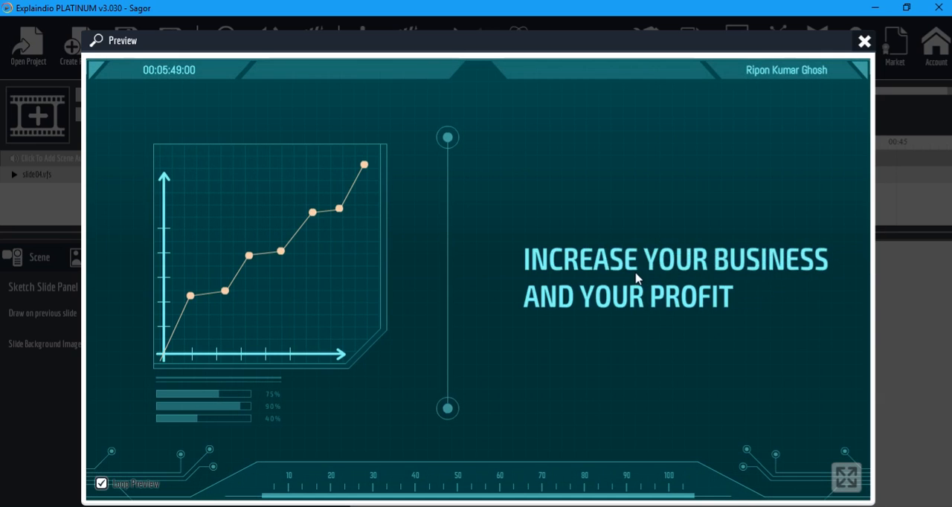
{"action": "left_click", "coordinate": [864, 42]}
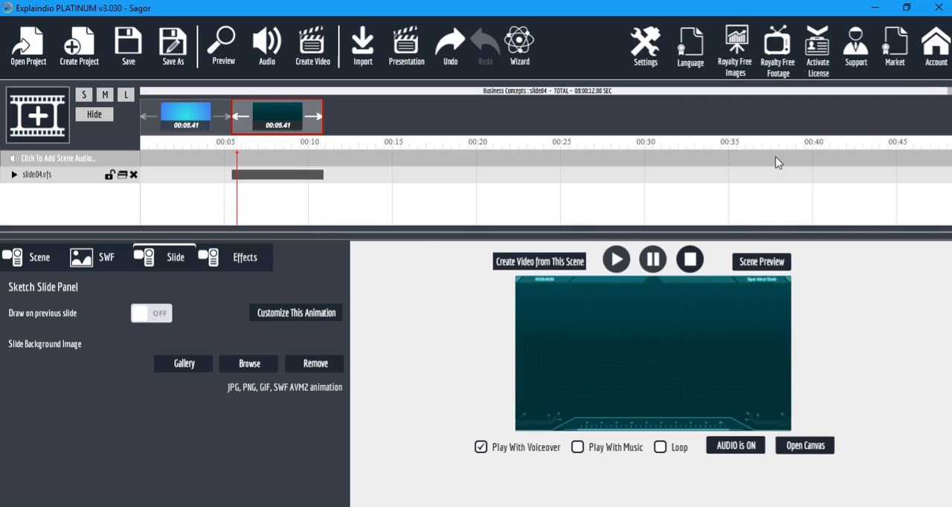
{"action": "left_click", "coordinate": [245, 368]}
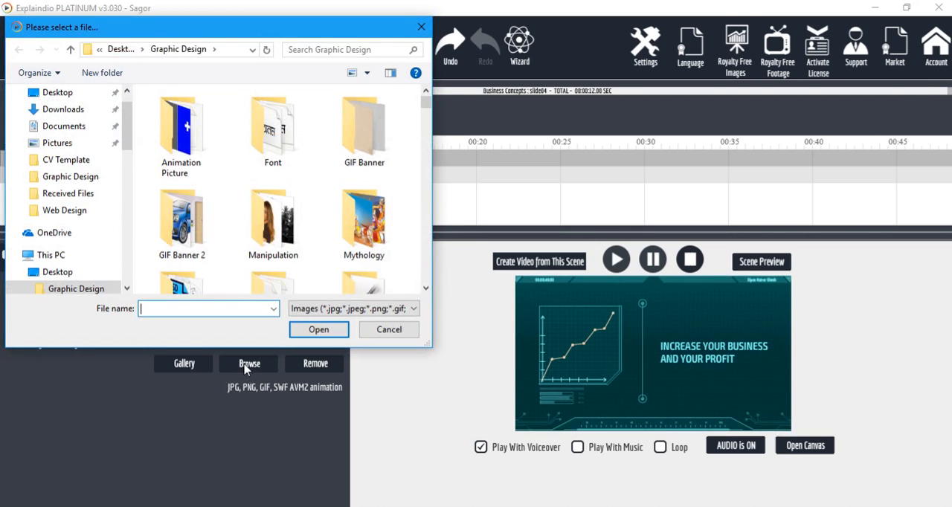
{"action": "left_click", "coordinate": [388, 329]}
{"action": "left_click", "coordinate": [184, 364]}
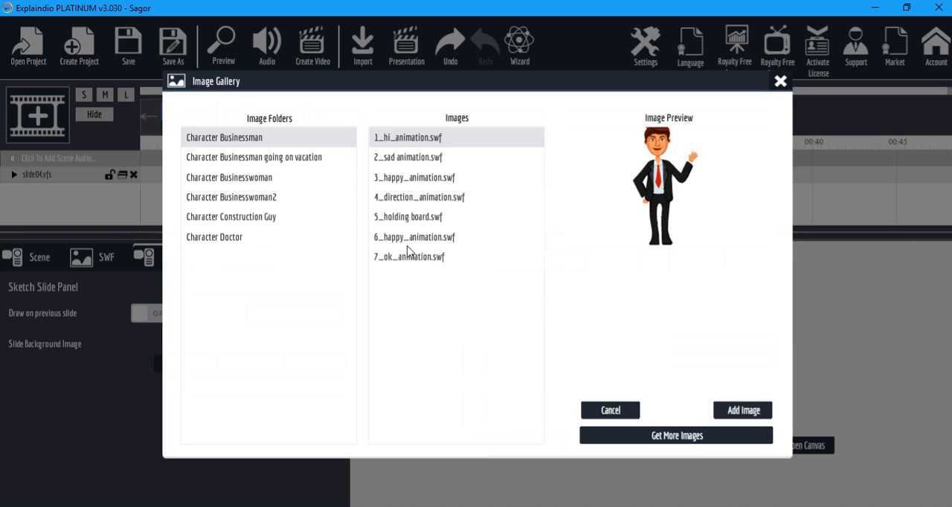
{"action": "left_click", "coordinate": [780, 82]}
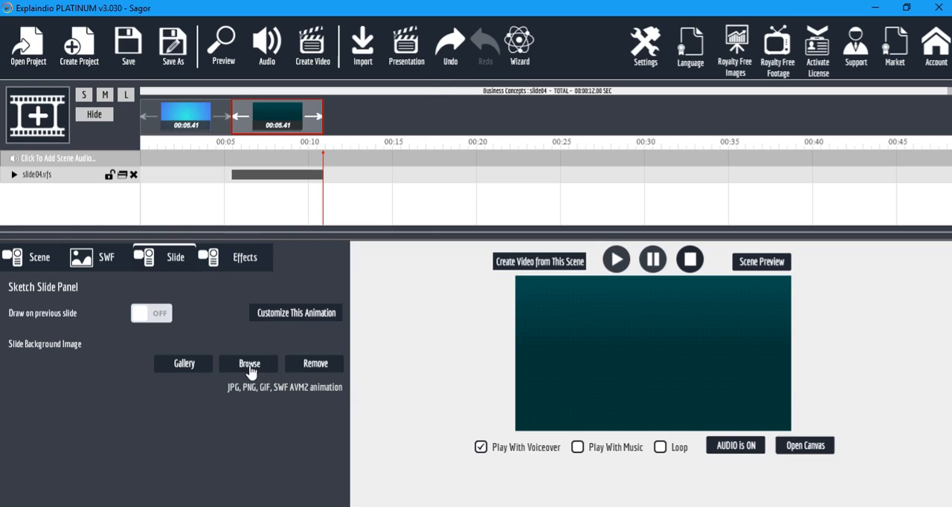
Set slide04's background image to 7041377-lastest-wallpapers-widescreen.jpg from the Graphic Design folder and preview the scene.
{"action": "left_click", "coordinate": [250, 364]}
{"action": "scroll", "coordinate": [310, 232], "scroll_direction": "down", "scroll_amount": 5}
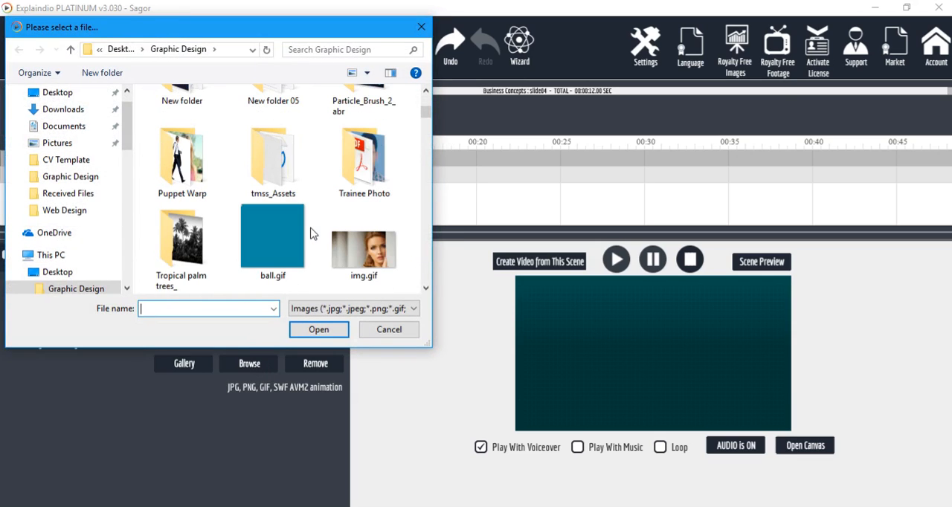
{"action": "scroll", "coordinate": [282, 244], "scroll_direction": "down", "scroll_amount": 5}
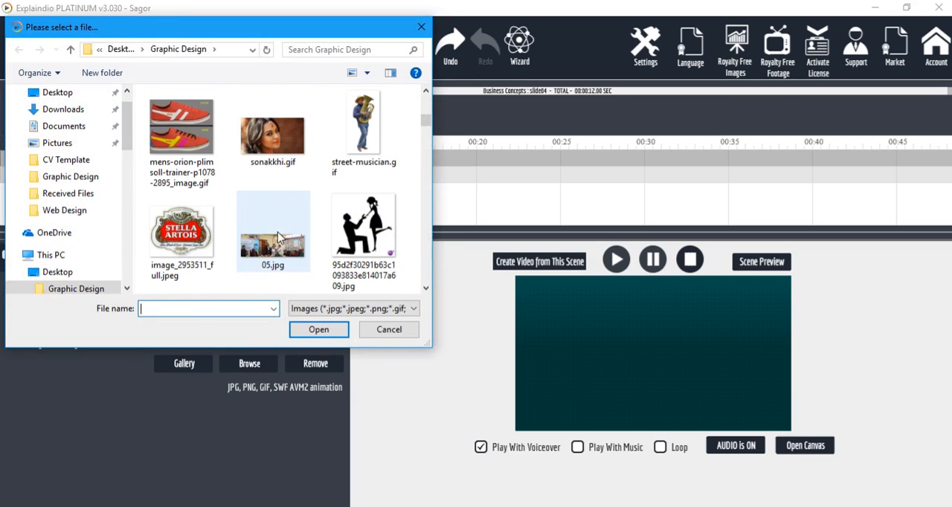
{"action": "scroll", "coordinate": [281, 131], "scroll_direction": "down", "scroll_amount": 5}
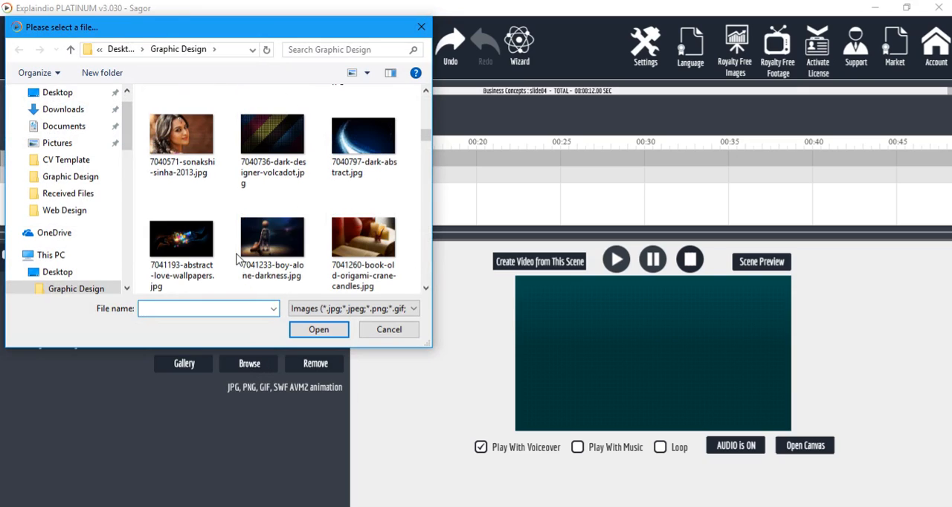
{"action": "scroll", "coordinate": [260, 260], "scroll_direction": "down", "scroll_amount": 3}
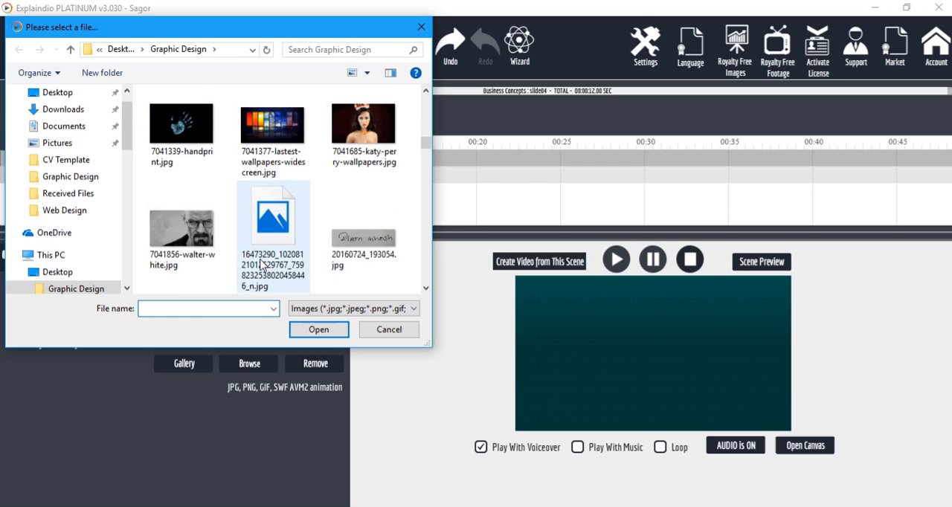
{"action": "scroll", "coordinate": [262, 264], "scroll_direction": "up", "scroll_amount": 1}
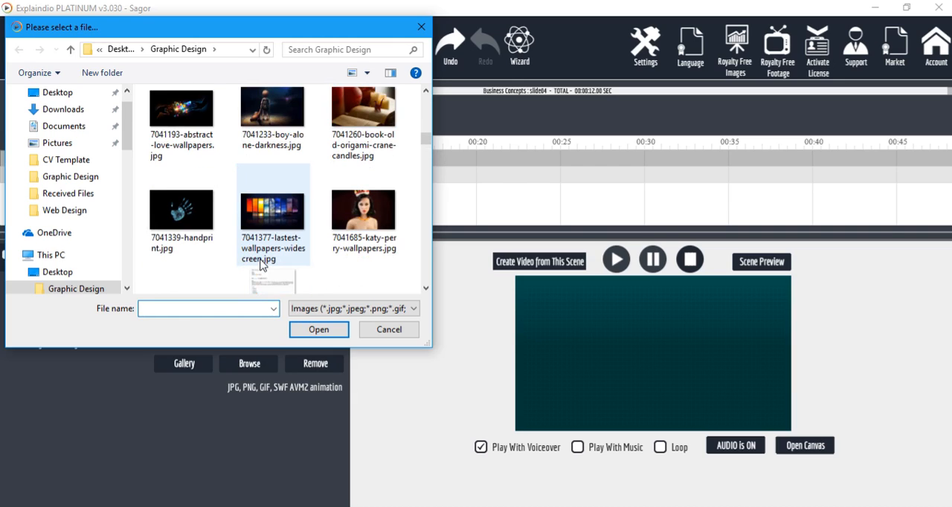
{"action": "left_click", "coordinate": [286, 220]}
{"action": "left_click", "coordinate": [319, 331]}
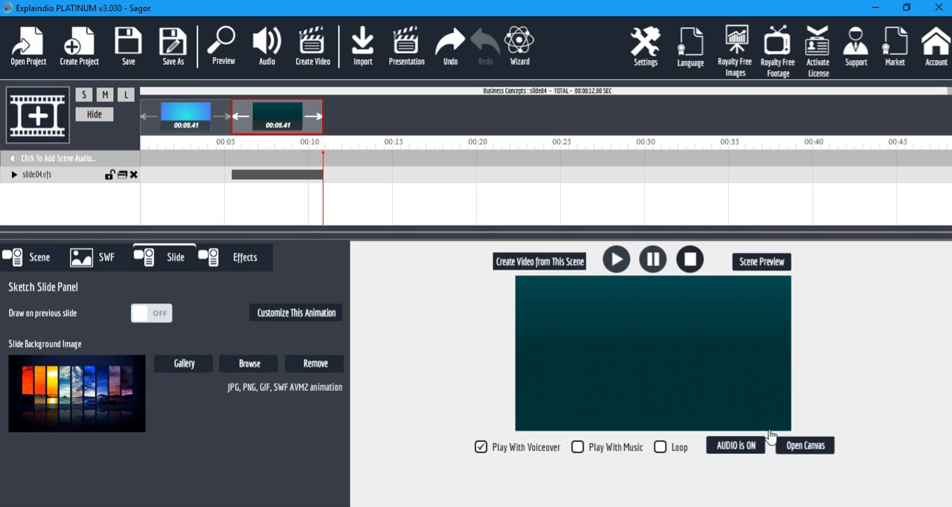
{"action": "left_click", "coordinate": [773, 263]}
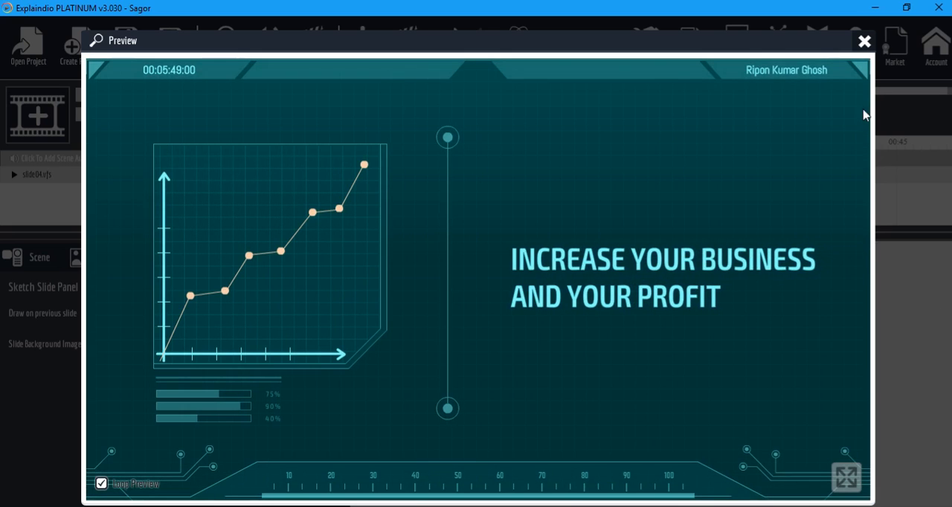
{"action": "left_click", "coordinate": [864, 41]}
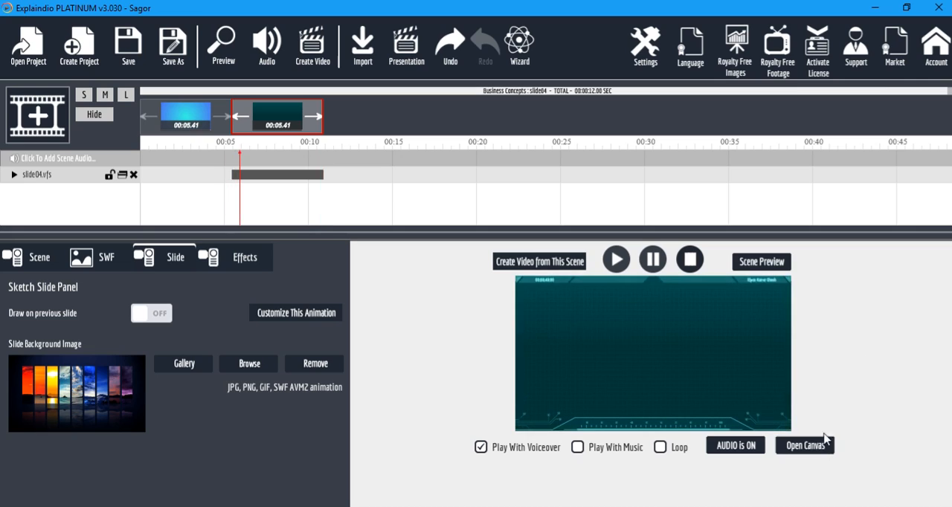
Open the scene's canvas, shrink the slide04 animation and move it to the canvas's left edge so the background image shows around it.
{"action": "left_click", "coordinate": [820, 451]}
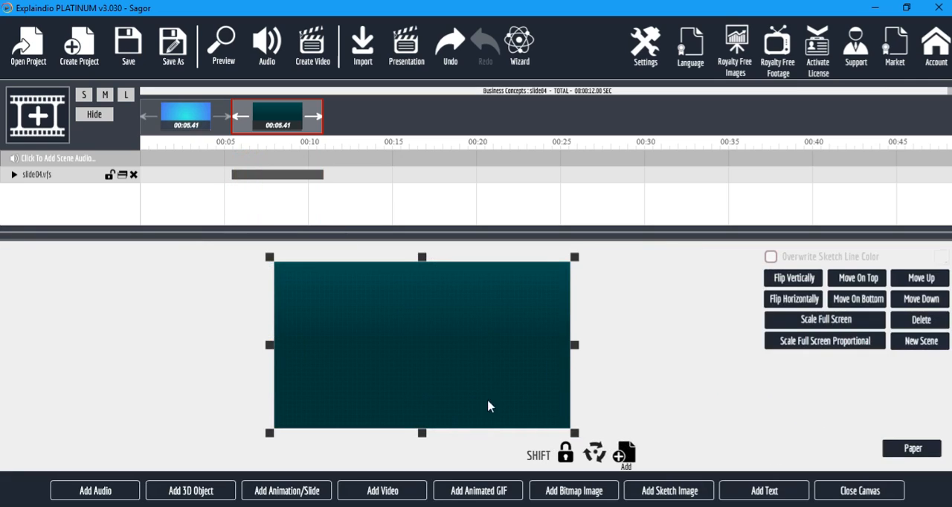
{"action": "left_click_drag", "start_coordinate": [577, 436], "coordinate": [508, 385]}
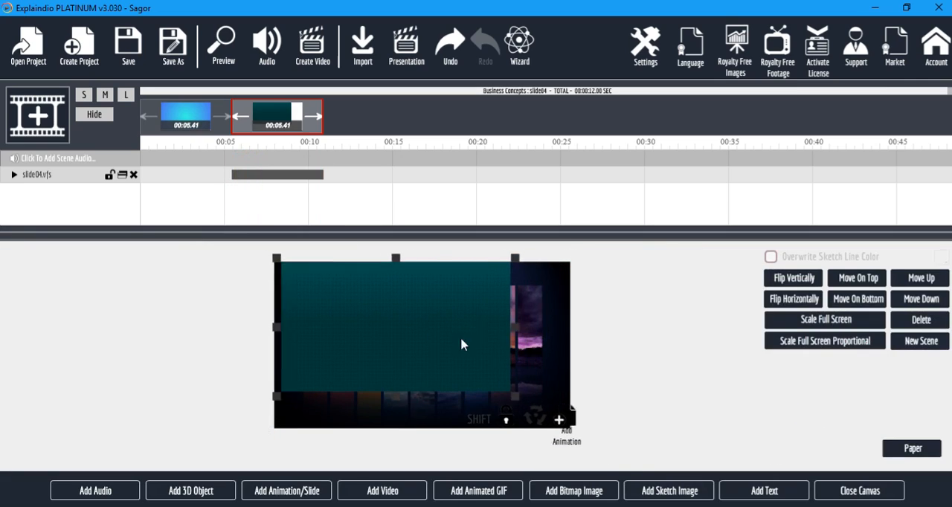
{"action": "left_click_drag", "start_coordinate": [283, 268], "coordinate": [336, 300]}
{"action": "left_click_drag", "start_coordinate": [455, 354], "coordinate": [391, 353]}
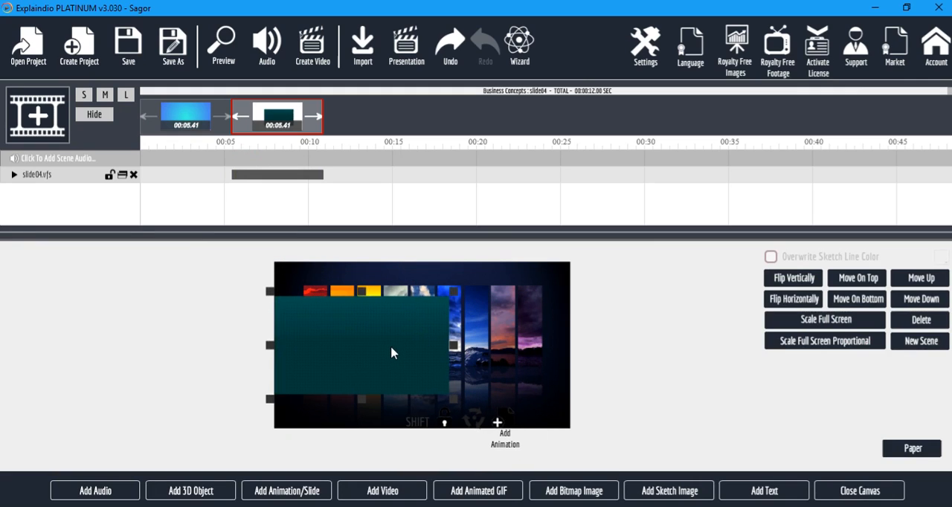
Preview the whole project, switching to full screen and back, to check the resized slide04.
{"action": "left_click", "coordinate": [224, 45]}
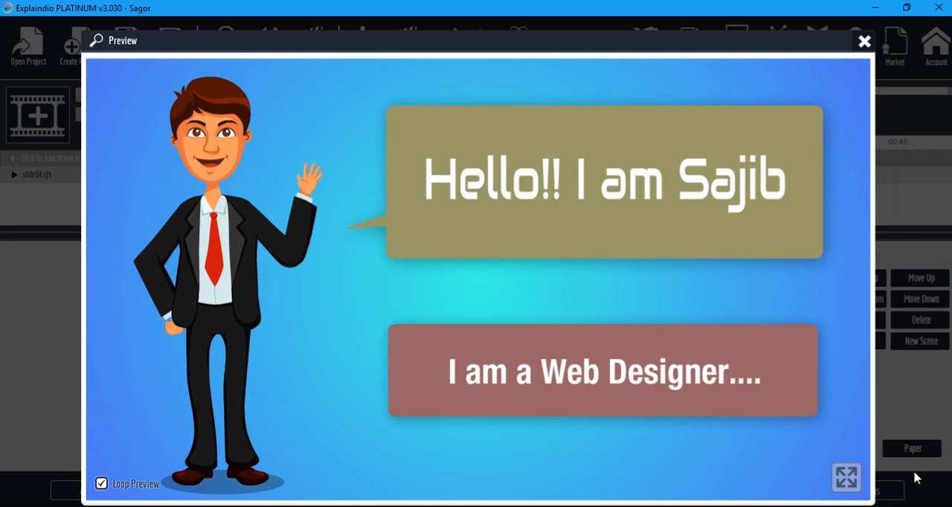
{"action": "left_click", "coordinate": [853, 483]}
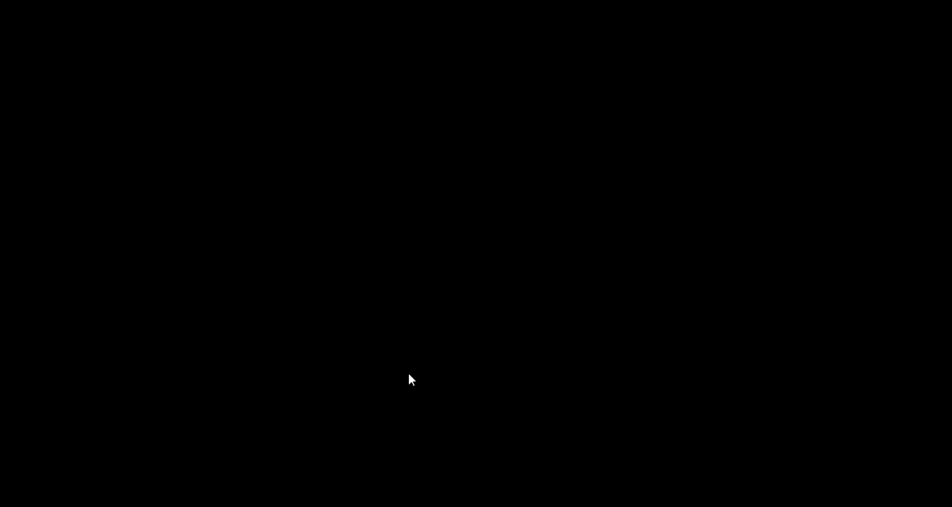
{"action": "key", "text": "Escape"}
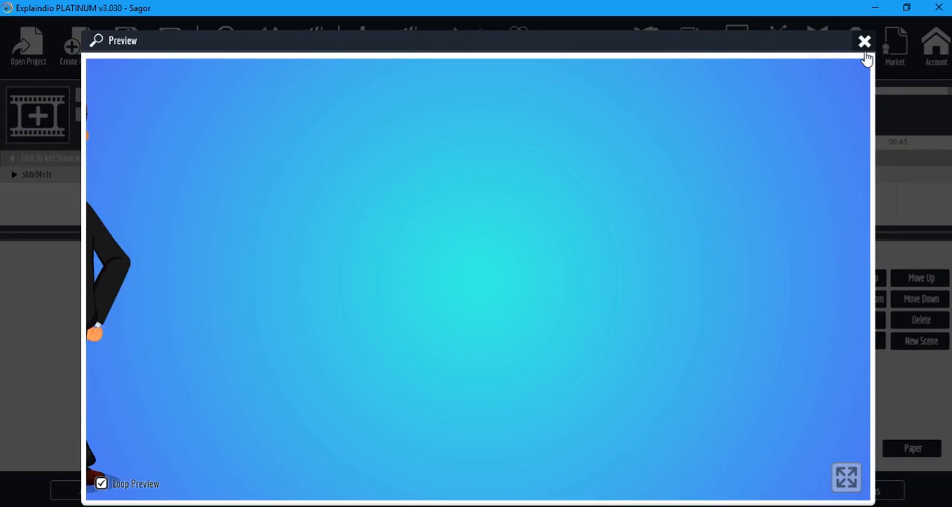
{"action": "left_click", "coordinate": [864, 42]}
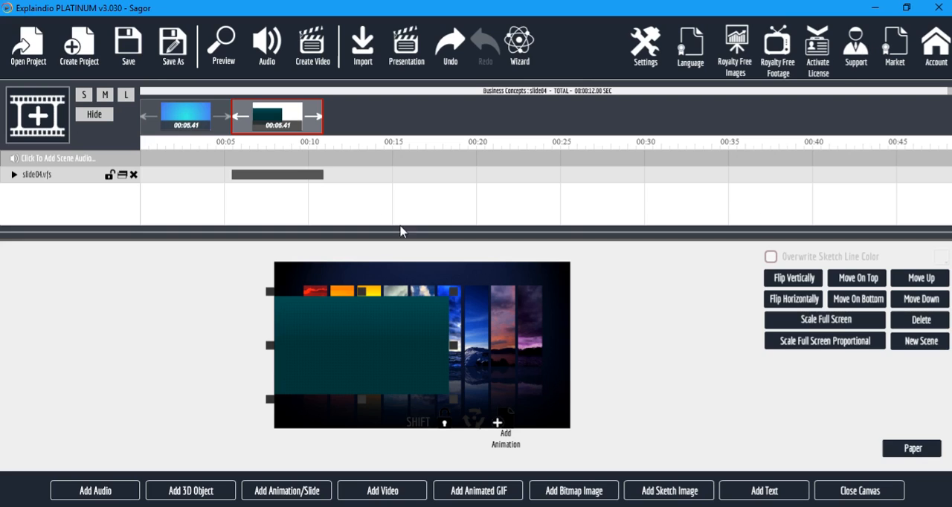
Add slide04.vfs from the Business Concepts folder to the canvas as a flash animation.
{"action": "left_click", "coordinate": [311, 494]}
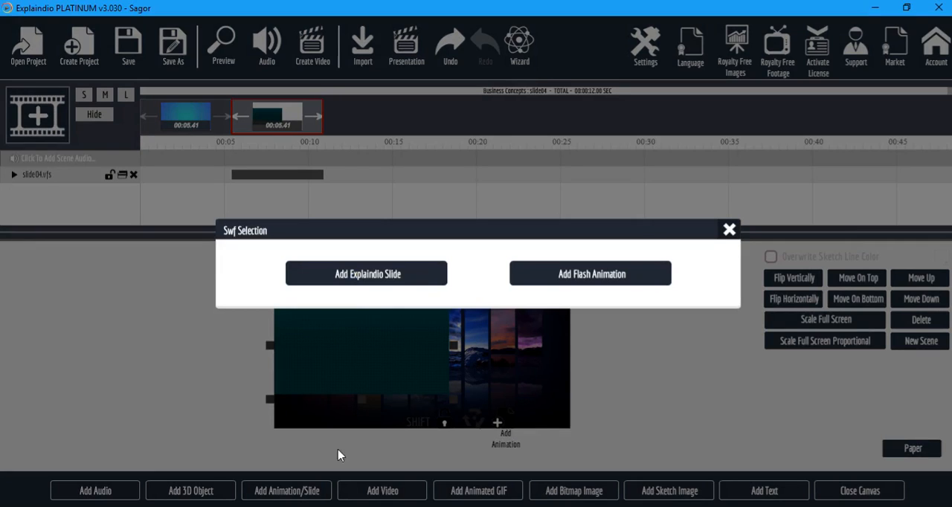
{"action": "left_click", "coordinate": [618, 275]}
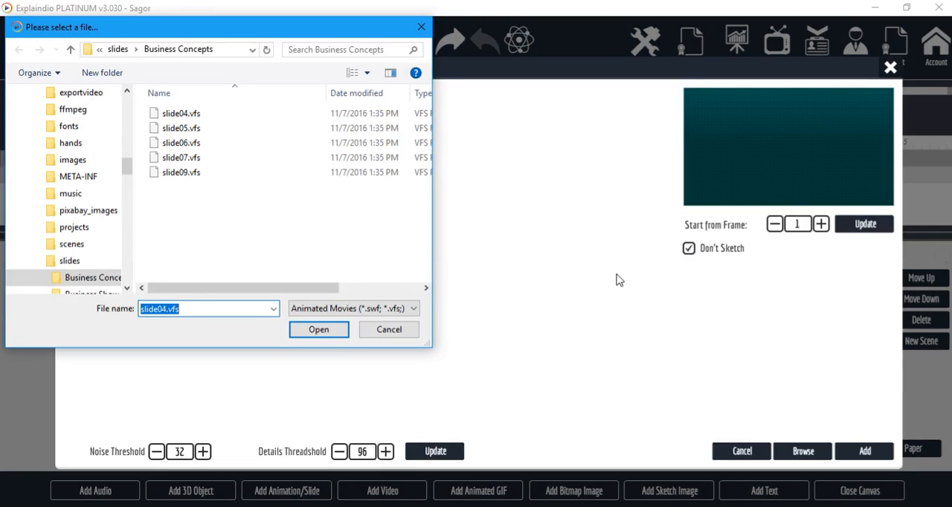
{"action": "left_click", "coordinate": [195, 116]}
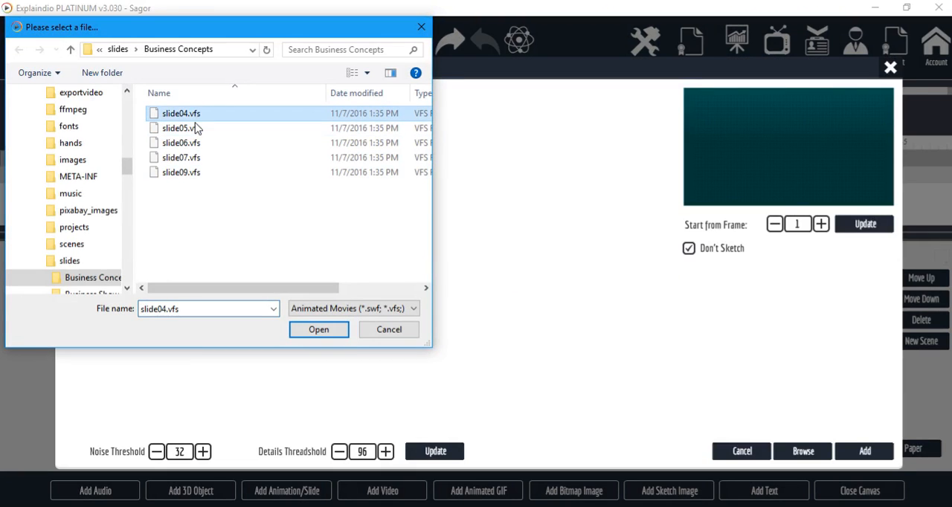
{"action": "left_click", "coordinate": [315, 330]}
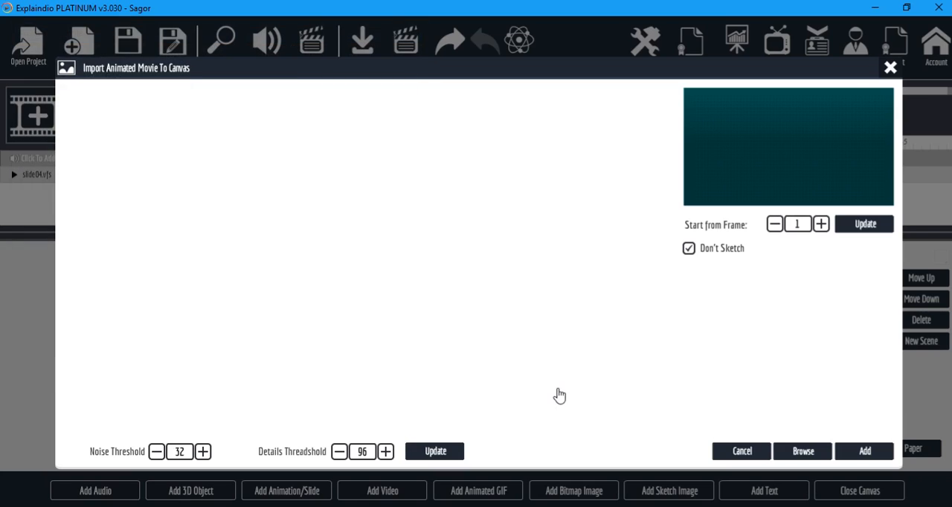
{"action": "left_click", "coordinate": [866, 451]}
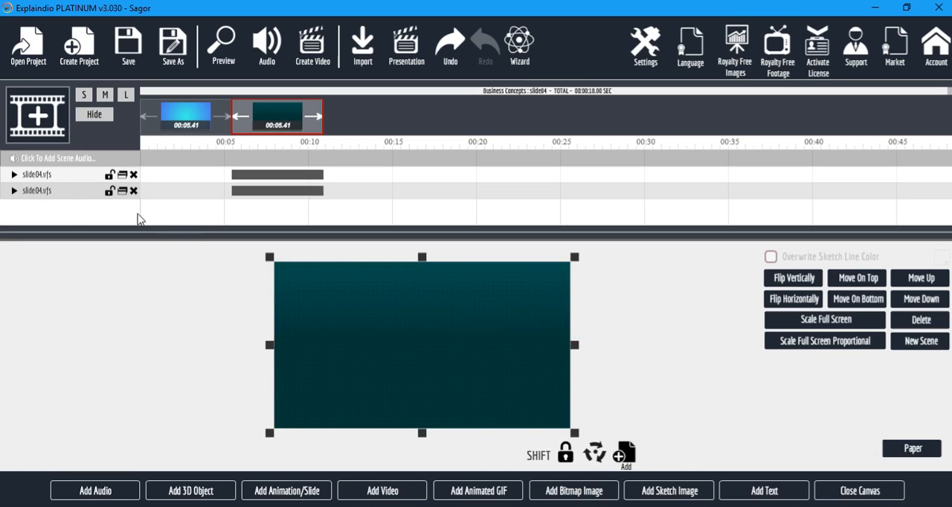
Delete the upper of the two slide04.vfs layers and preview the project.
{"action": "left_click", "coordinate": [133, 175]}
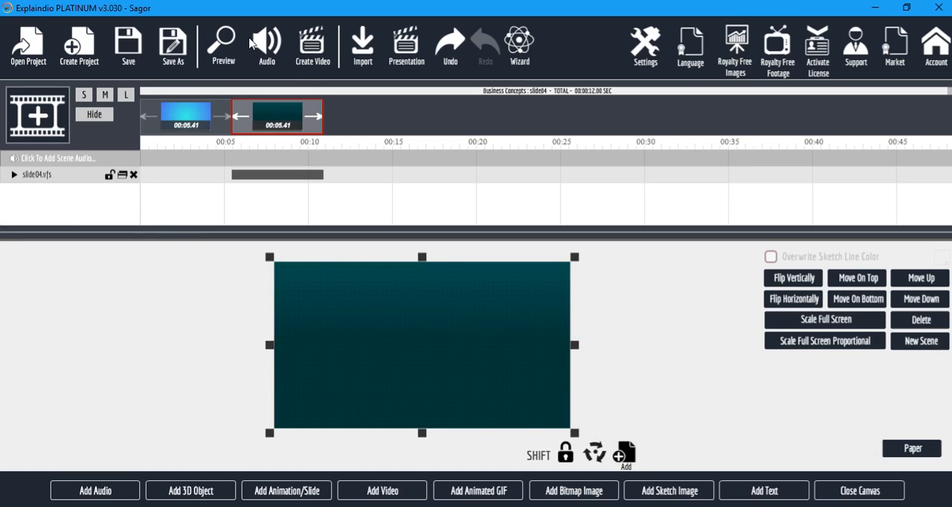
{"action": "left_click", "coordinate": [223, 50]}
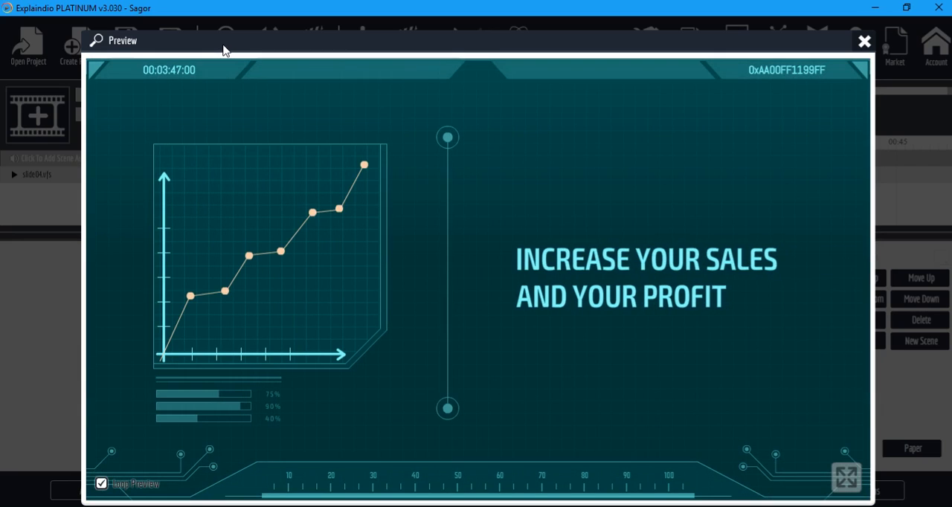
{"action": "left_click", "coordinate": [862, 41]}
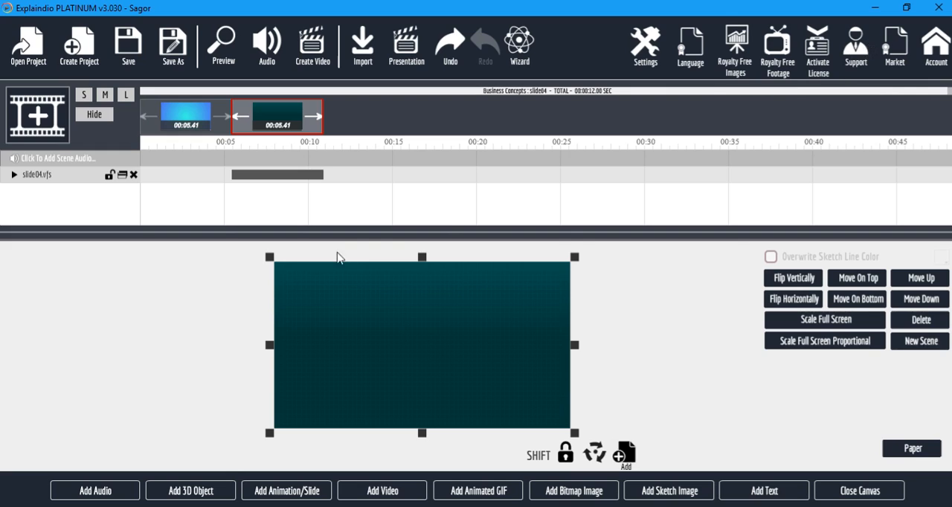
Add slide_1.vfs from the Business Show 2 slide pack to the scene's canvas.
{"action": "left_click", "coordinate": [281, 491]}
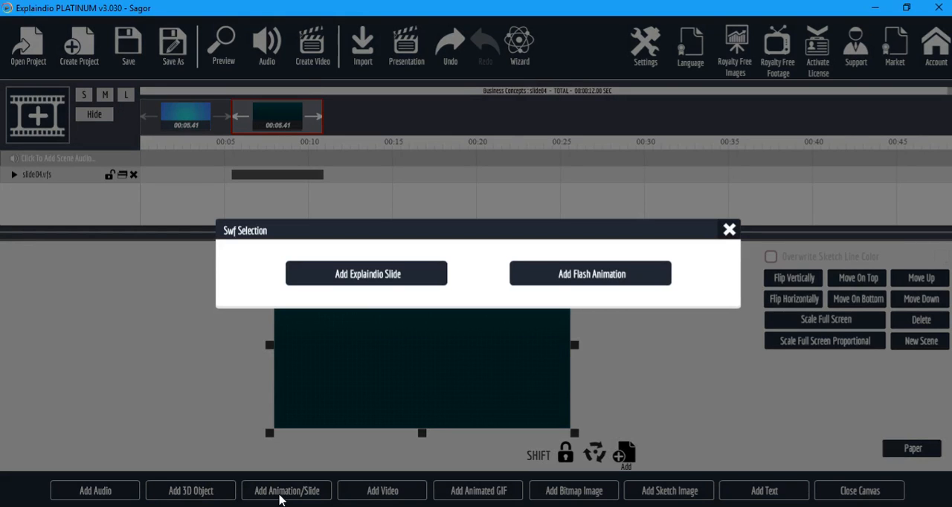
{"action": "left_click", "coordinate": [400, 275]}
{"action": "left_click", "coordinate": [228, 157]}
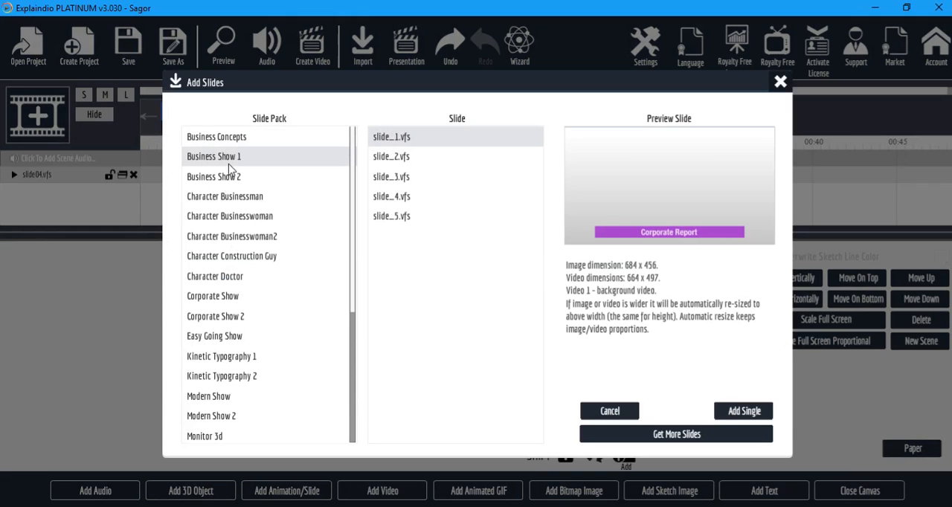
{"action": "left_click", "coordinate": [232, 179]}
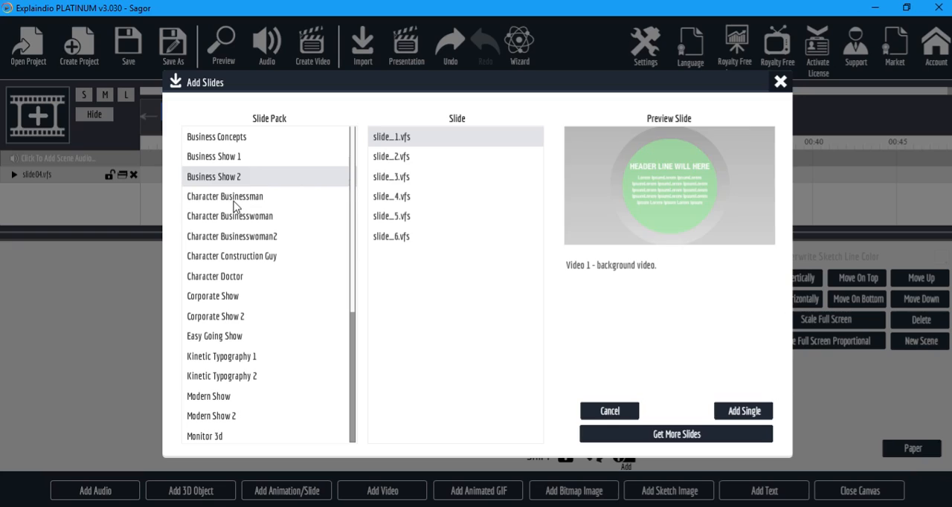
{"action": "left_click", "coordinate": [233, 197]}
{"action": "left_click", "coordinate": [235, 183]}
{"action": "left_click", "coordinate": [731, 413]}
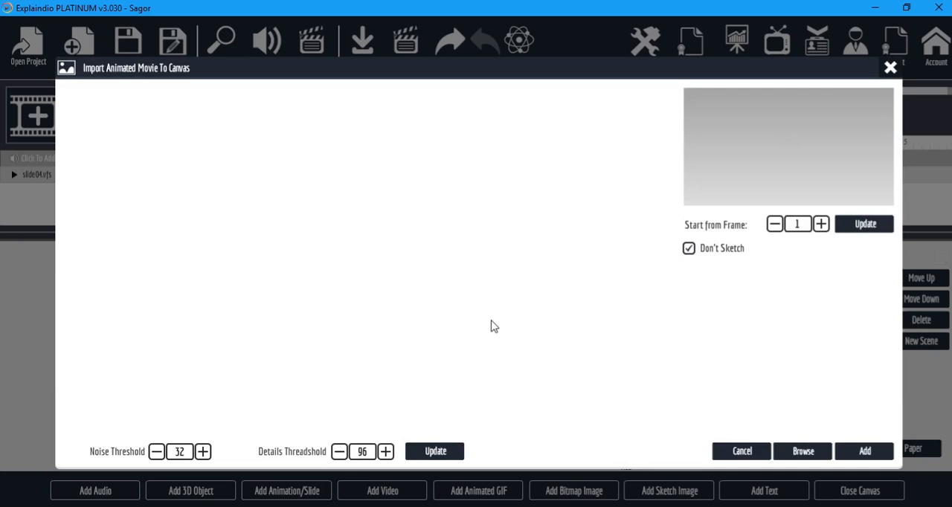
{"action": "left_click", "coordinate": [866, 452]}
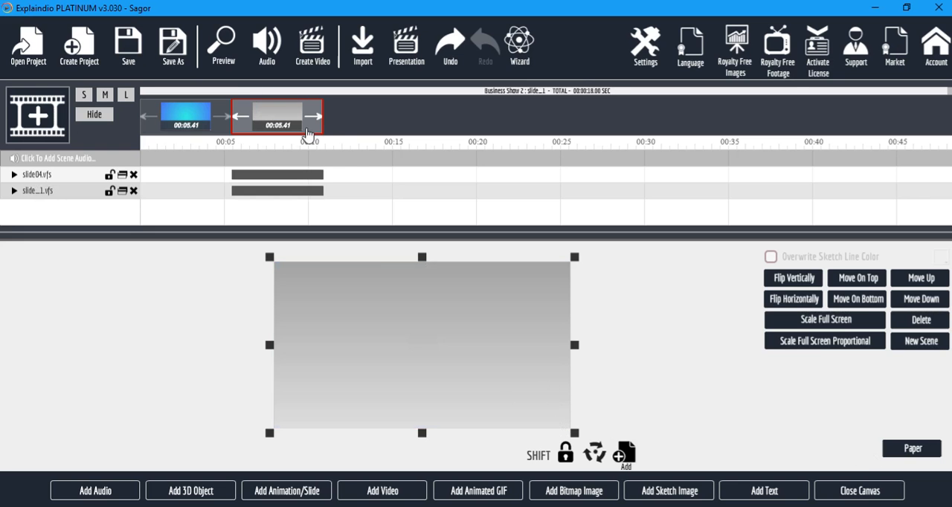
Preview the project with both slides and delete the slide04.vfs layer from the scene.
{"action": "left_click", "coordinate": [214, 47]}
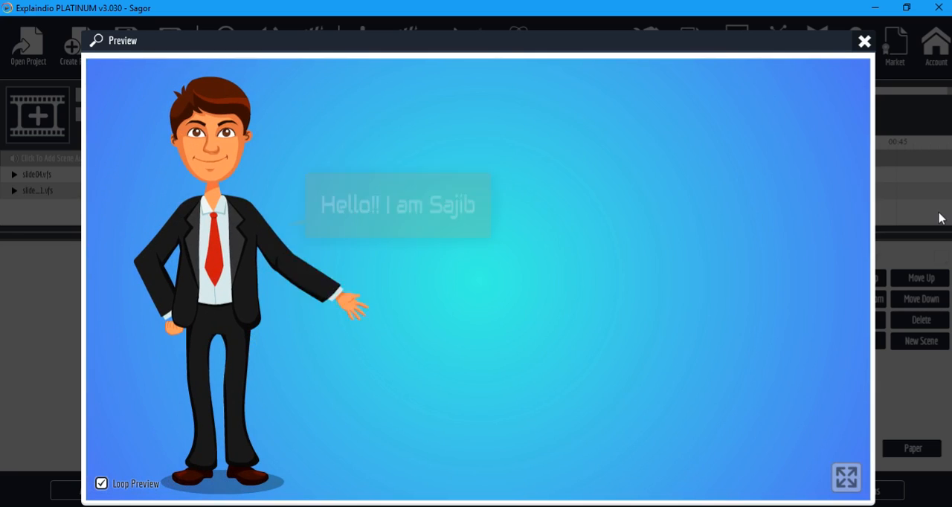
{"action": "left_click", "coordinate": [865, 41]}
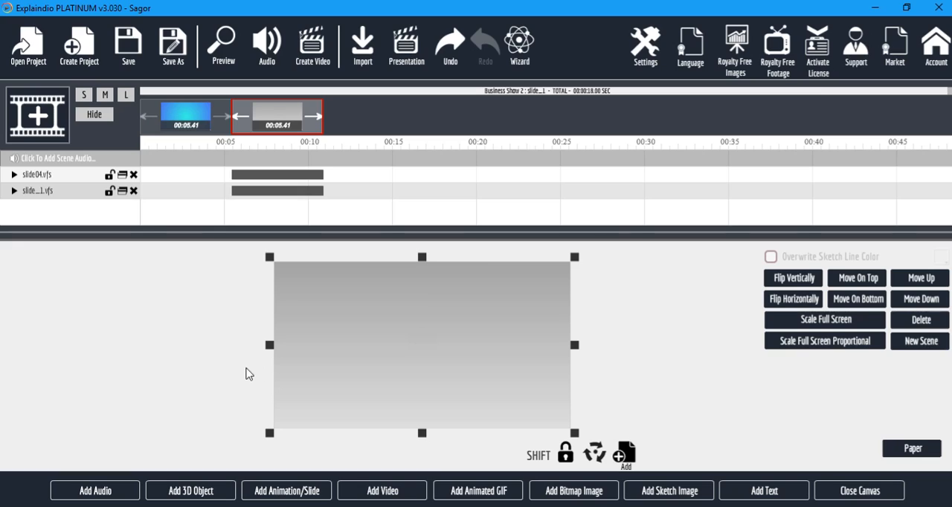
{"action": "left_click", "coordinate": [133, 175]}
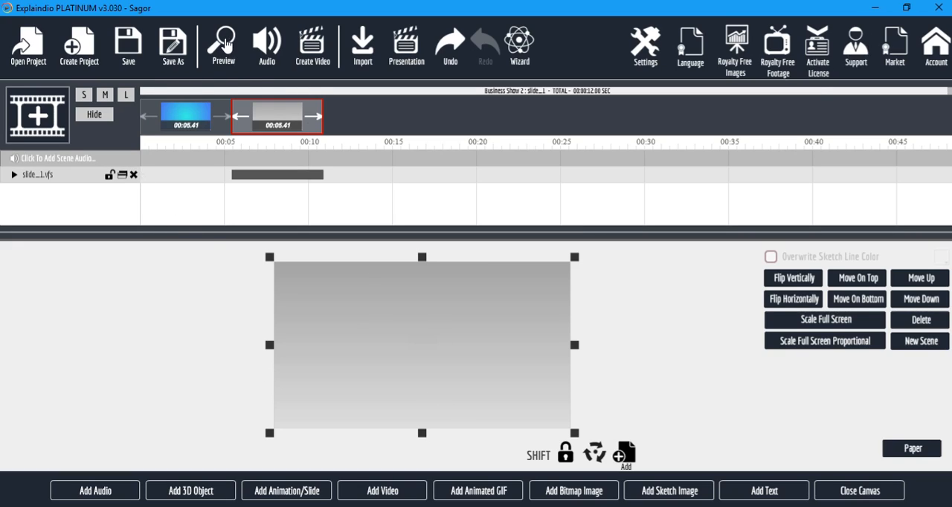
Add the Fall Out Top animation preset to the slide_1.vfs layer and preview the project.
{"action": "left_click", "coordinate": [13, 175]}
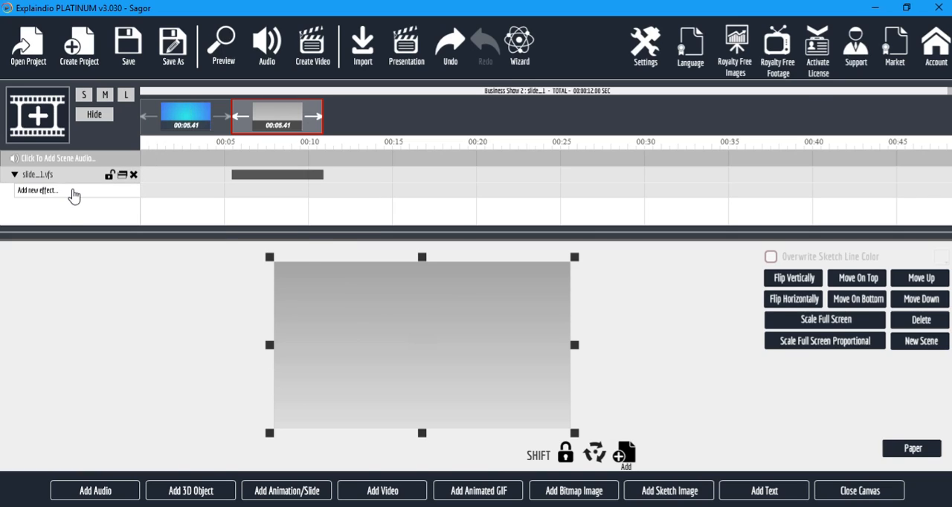
{"action": "left_click", "coordinate": [74, 193]}
{"action": "mouse_move", "coordinate": [193, 292]}
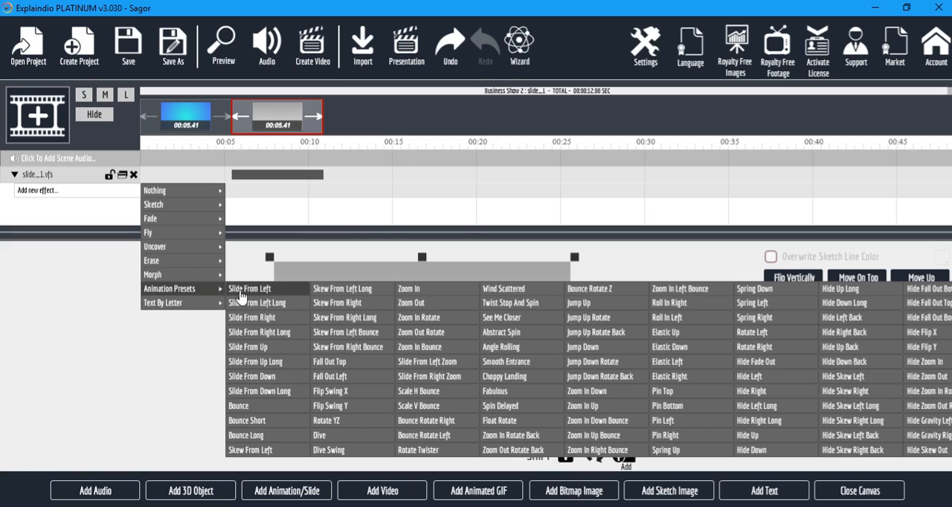
{"action": "left_click", "coordinate": [374, 369]}
{"action": "left_click", "coordinate": [224, 50]}
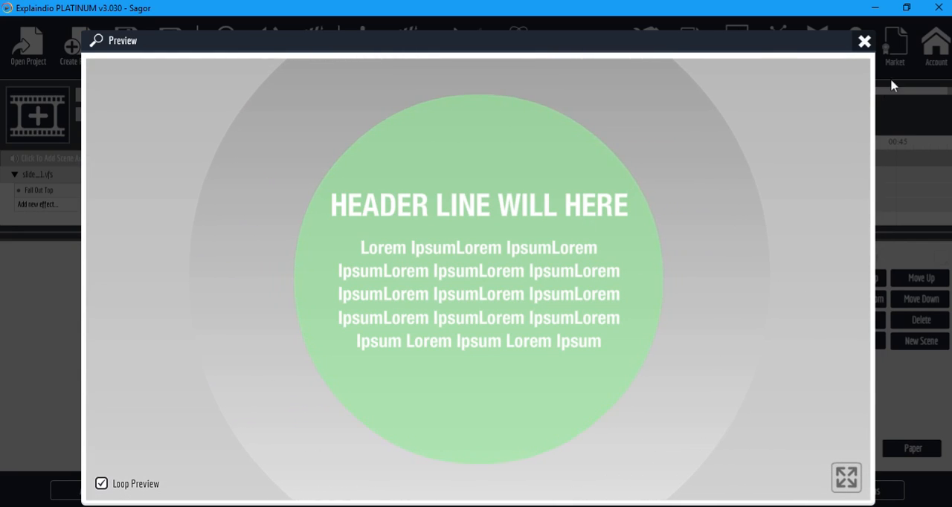
{"action": "left_click", "coordinate": [864, 40]}
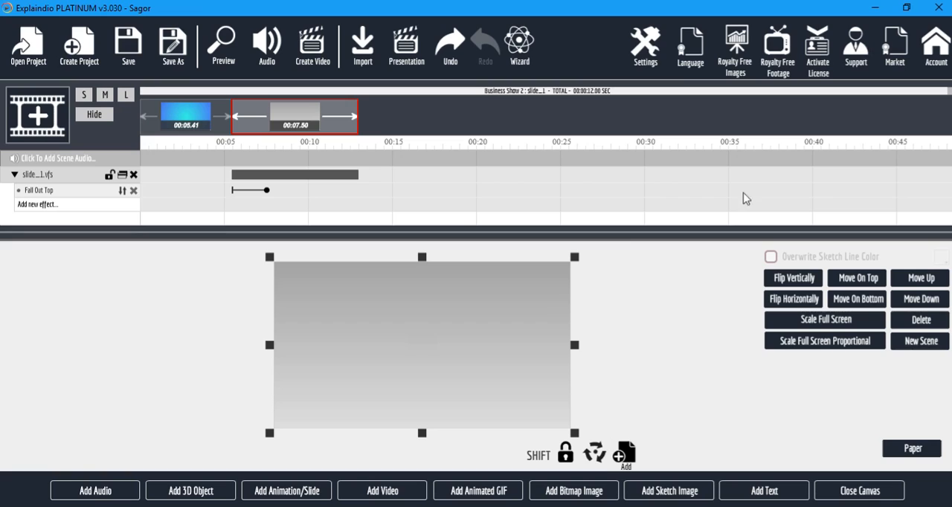
Customize the slide_1.vfs animation by replacing the header in Text Area 1 with "TMSS ICT Ltd.".
{"action": "left_click", "coordinate": [853, 489]}
{"action": "left_click", "coordinate": [245, 260]}
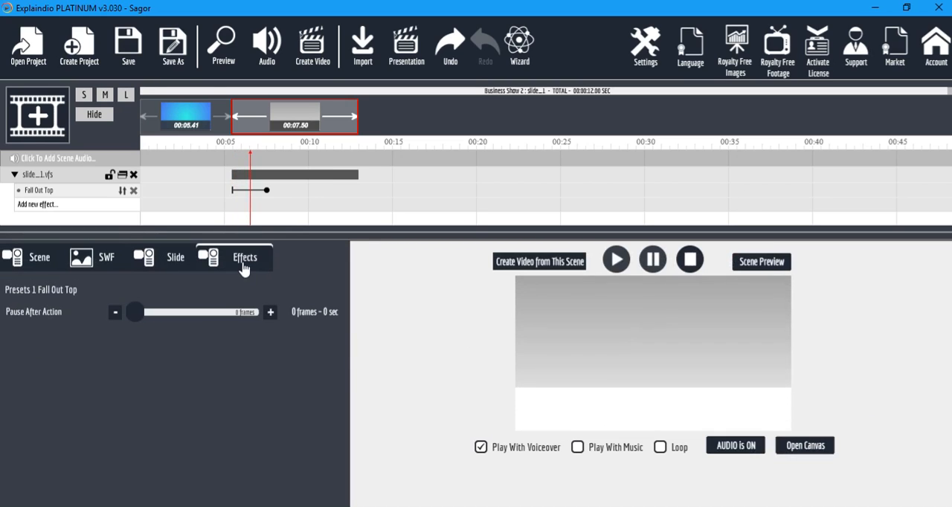
{"action": "left_click", "coordinate": [174, 260]}
{"action": "left_click", "coordinate": [301, 314]}
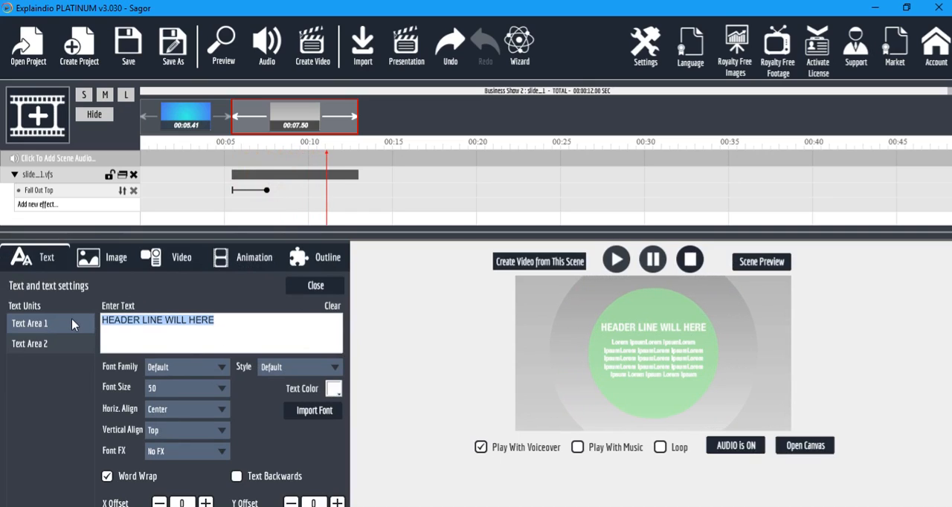
{"action": "type", "text": "TMSS ICT"}
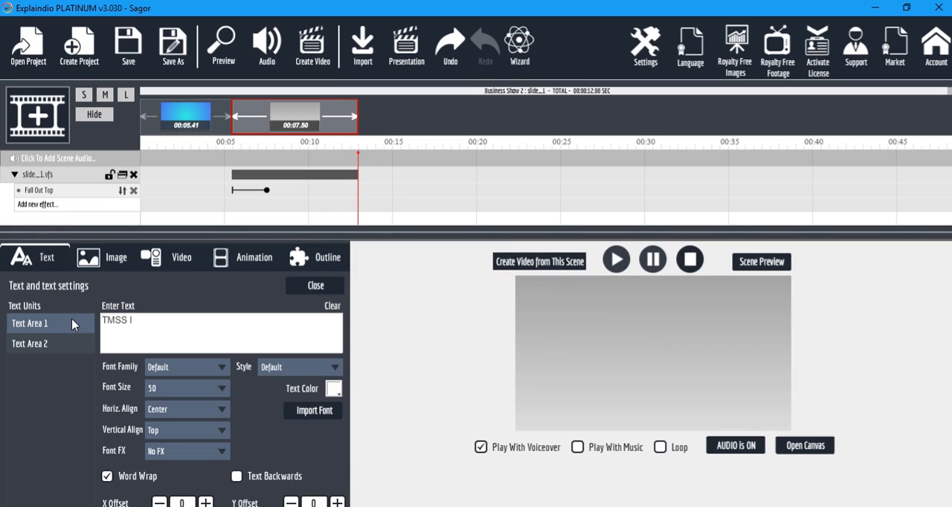
{"action": "type", "text": " Ltd."}
Preview the edited slide_1.vfs scene, including in full screen.
{"action": "left_click", "coordinate": [777, 263]}
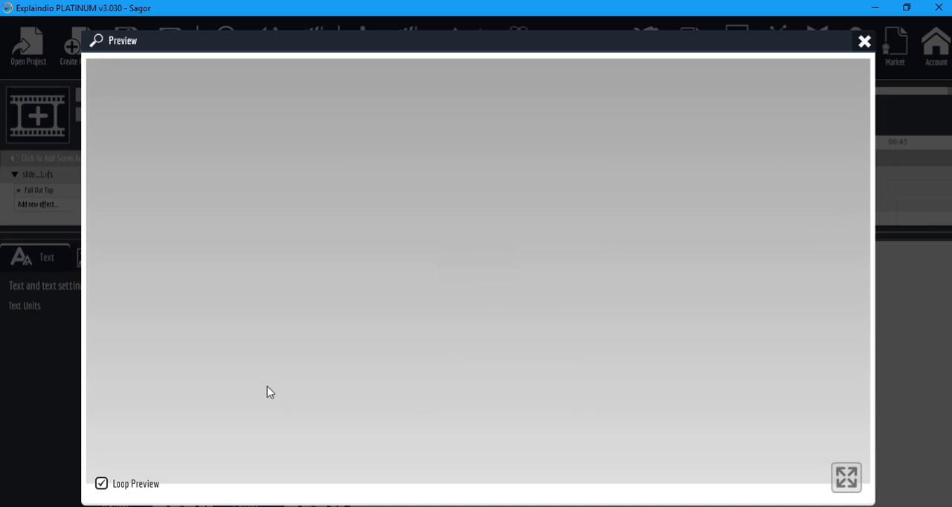
{"action": "left_click", "coordinate": [849, 477]}
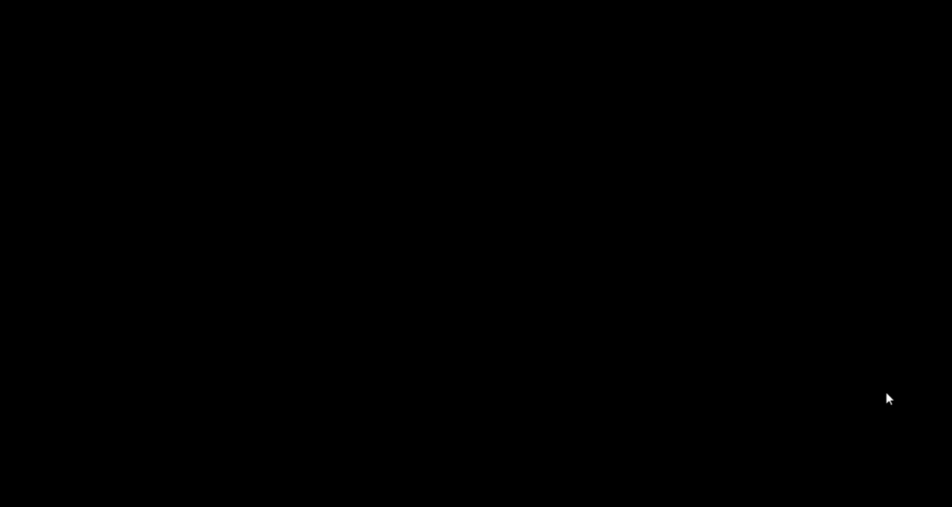
{"action": "key", "text": "Escape"}
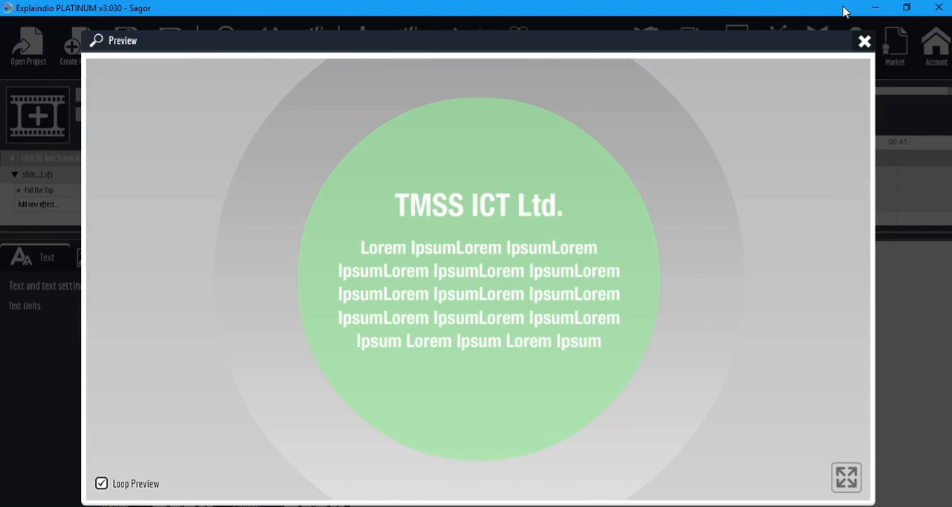
{"action": "left_click", "coordinate": [863, 41]}
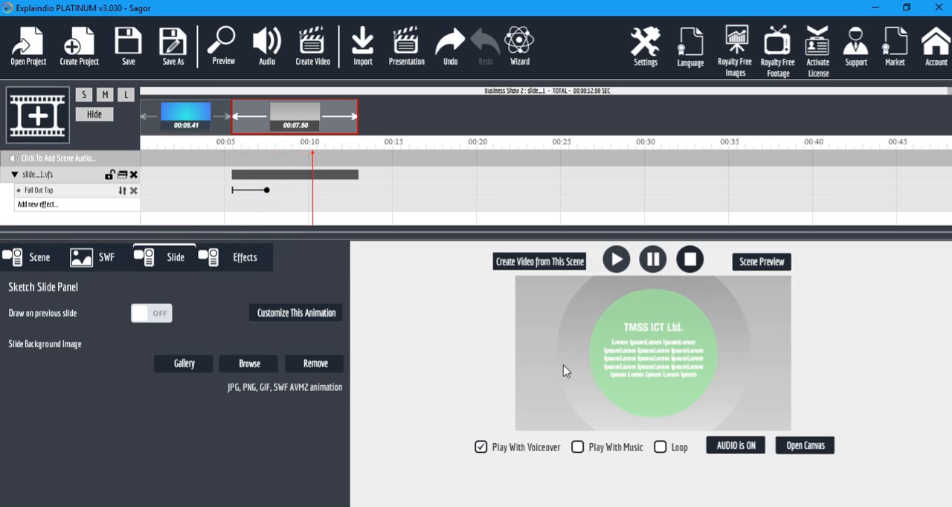
Reopen the canvas and preview the whole project from the first scene.
{"action": "left_click", "coordinate": [802, 447]}
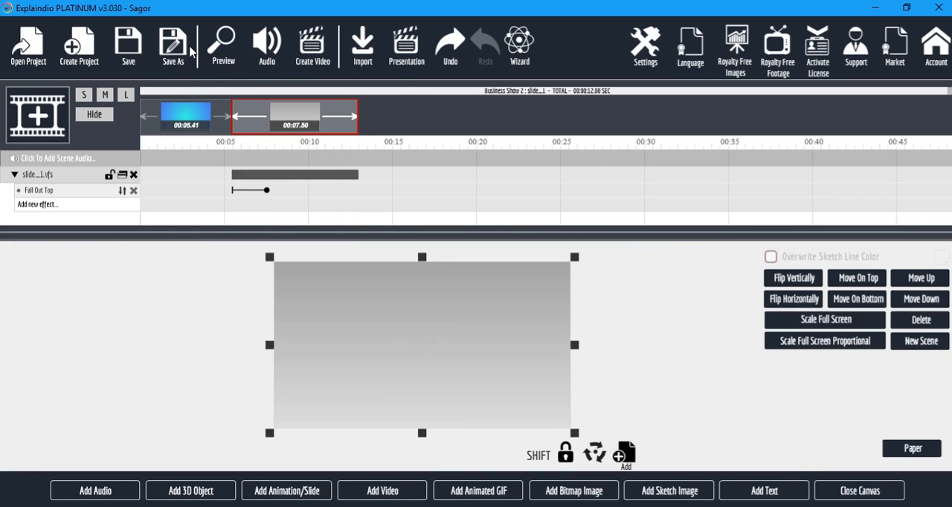
{"action": "left_click", "coordinate": [225, 45]}
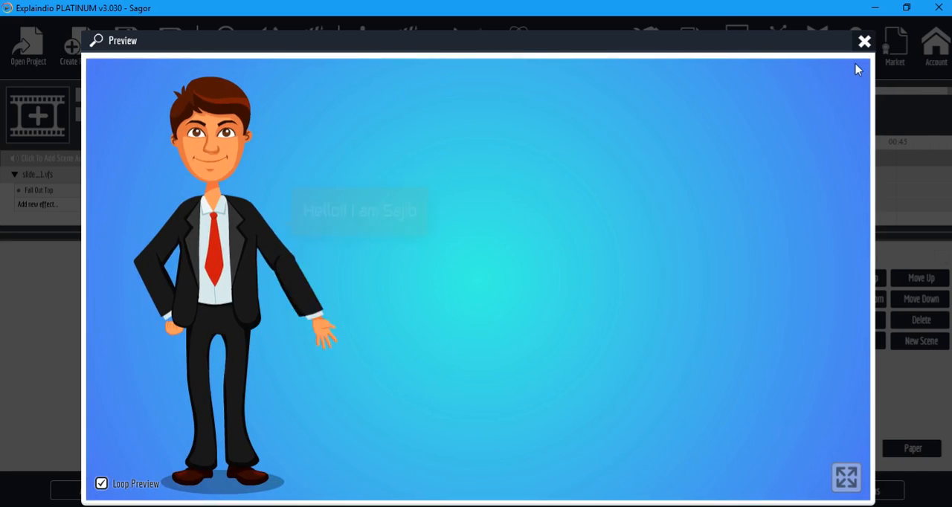
{"action": "left_click", "coordinate": [864, 40]}
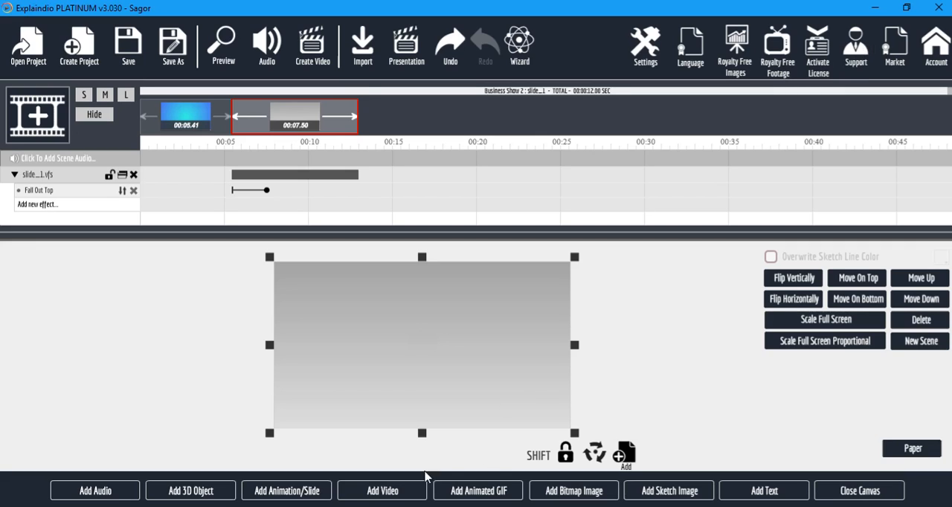
Create a new scene and add the 3D object sample1.zf3d to its canvas.
{"action": "left_click", "coordinate": [192, 490]}
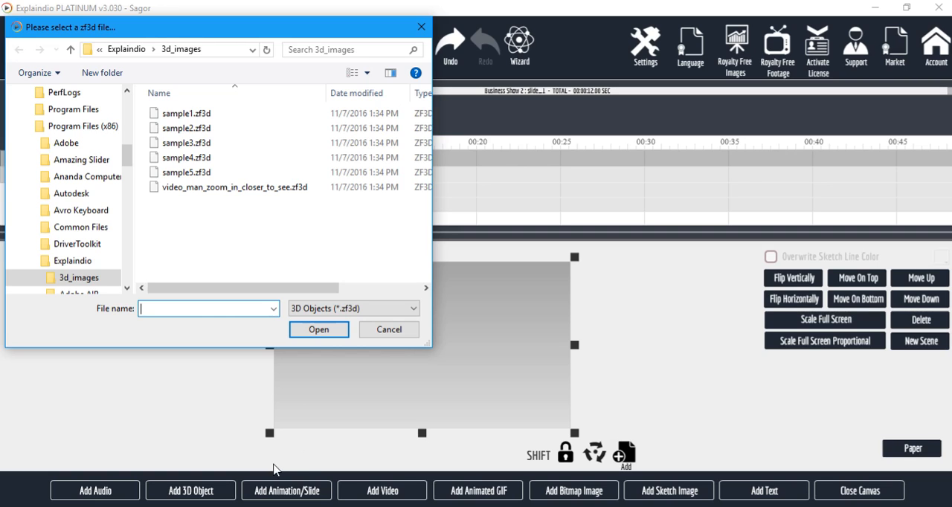
{"action": "left_click", "coordinate": [389, 329]}
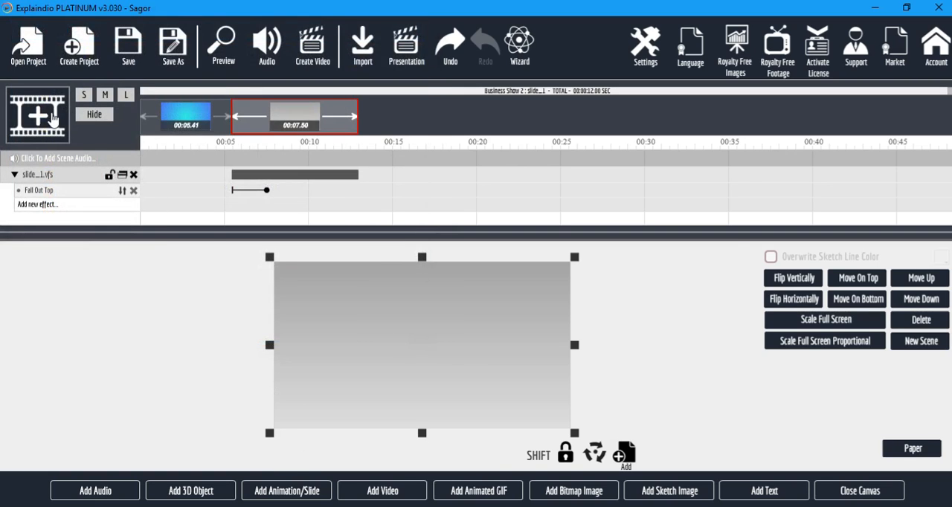
{"action": "left_click", "coordinate": [56, 119]}
{"action": "left_click", "coordinate": [386, 277]}
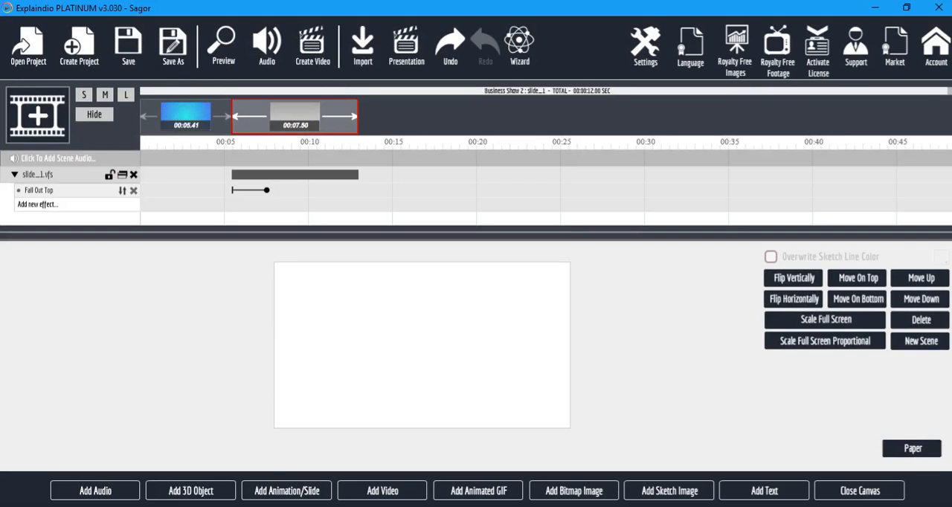
{"action": "left_click", "coordinate": [199, 495]}
{"action": "left_click", "coordinate": [199, 118]}
{"action": "left_click", "coordinate": [316, 334]}
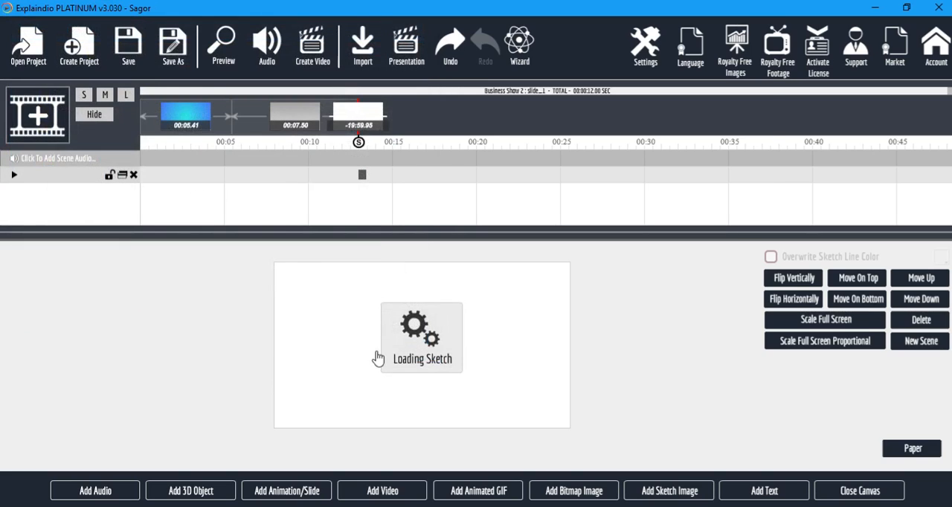
Preview the project with the sample1.zf3d object in the new scene.
{"action": "left_click_drag", "start_coordinate": [437, 342], "coordinate": [436, 338]}
{"action": "left_click", "coordinate": [14, 175]}
{"action": "left_click", "coordinate": [14, 175]}
{"action": "left_click", "coordinate": [224, 48]}
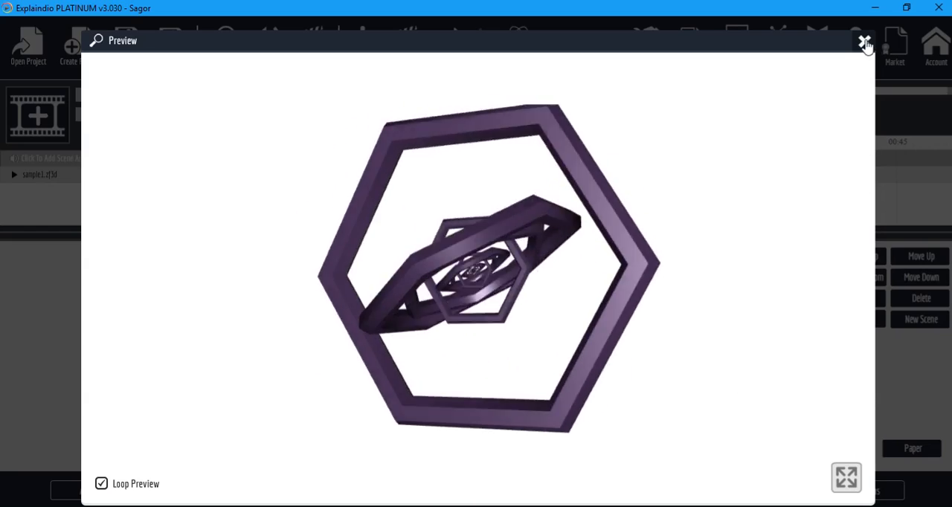
{"action": "left_click", "coordinate": [864, 41]}
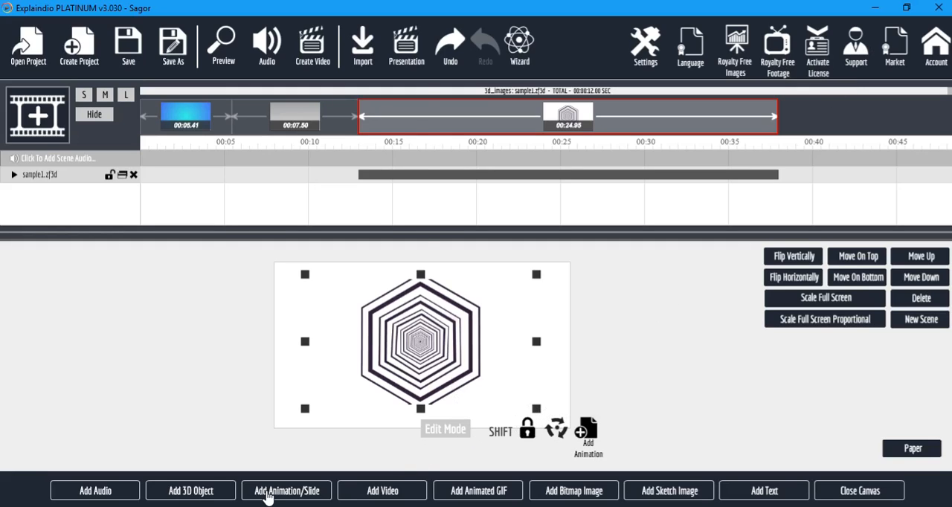
Add the 3D object video_man_zoom_in_closer_to_see.zf3d and delete the sample1.zf3d layer.
{"action": "left_click", "coordinate": [188, 493]}
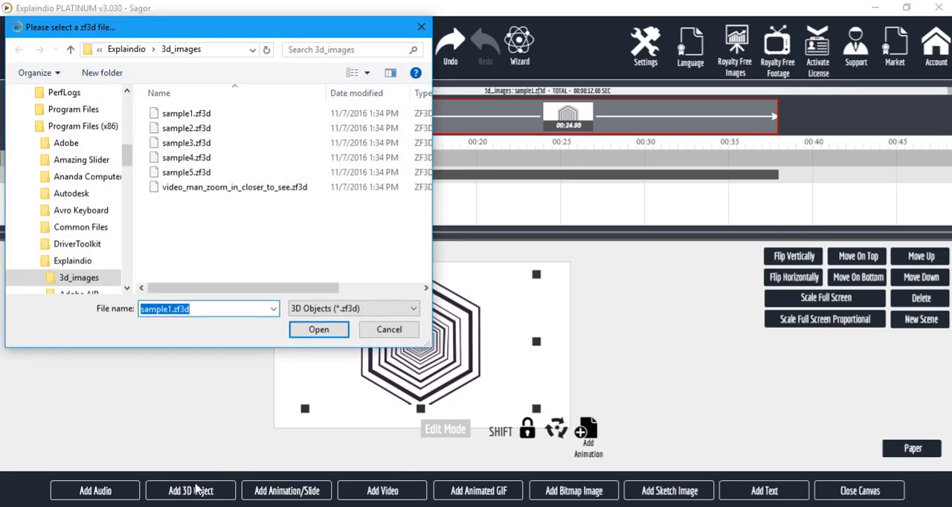
{"action": "left_click", "coordinate": [229, 191]}
{"action": "left_click", "coordinate": [319, 330]}
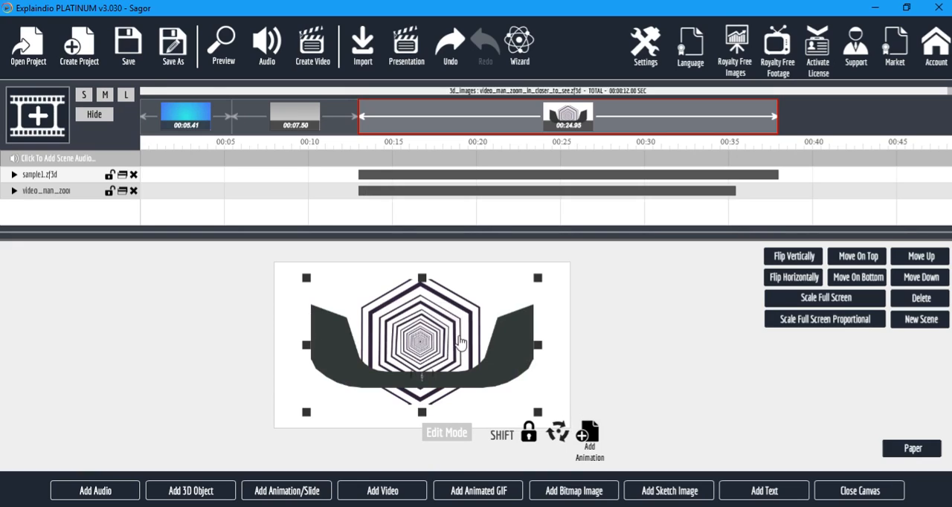
{"action": "left_click", "coordinate": [134, 175]}
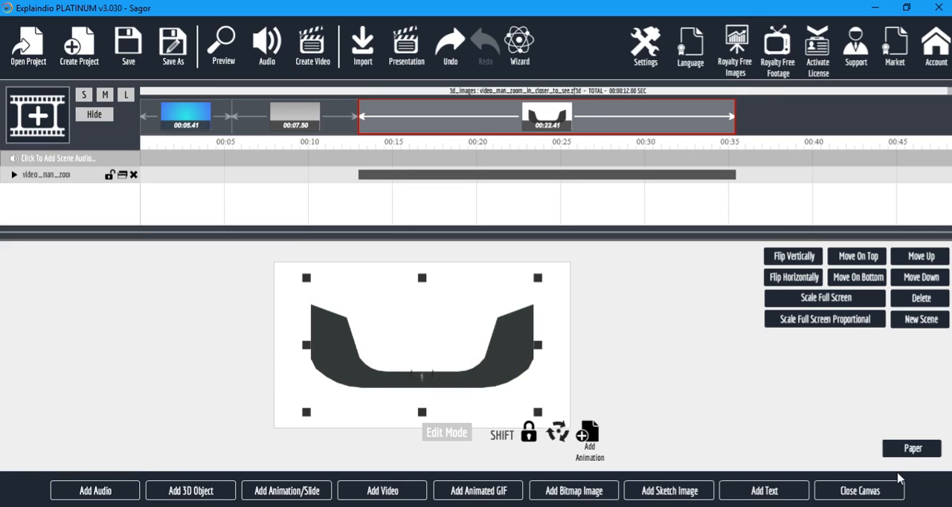
Preview the scene with the zooming man 3D object and delete its layer.
{"action": "left_click", "coordinate": [870, 492]}
{"action": "left_click", "coordinate": [777, 263]}
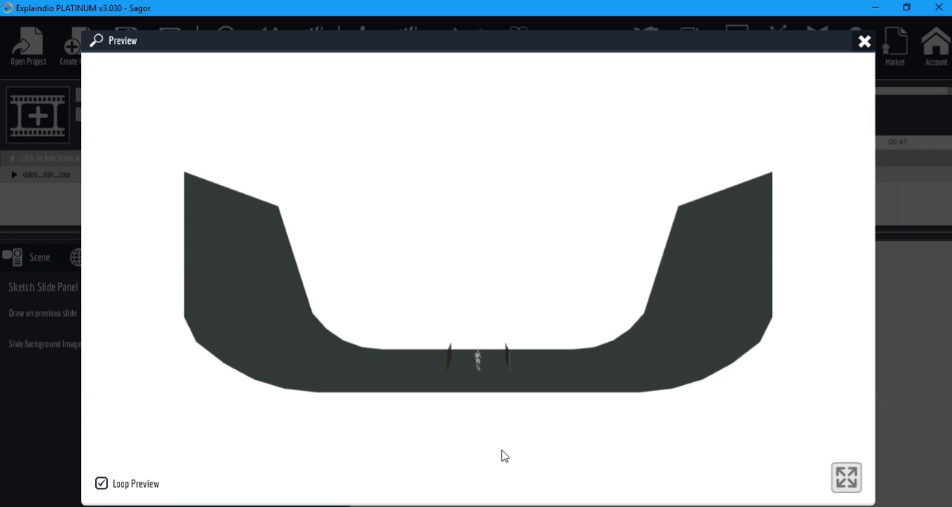
{"action": "left_click", "coordinate": [864, 43]}
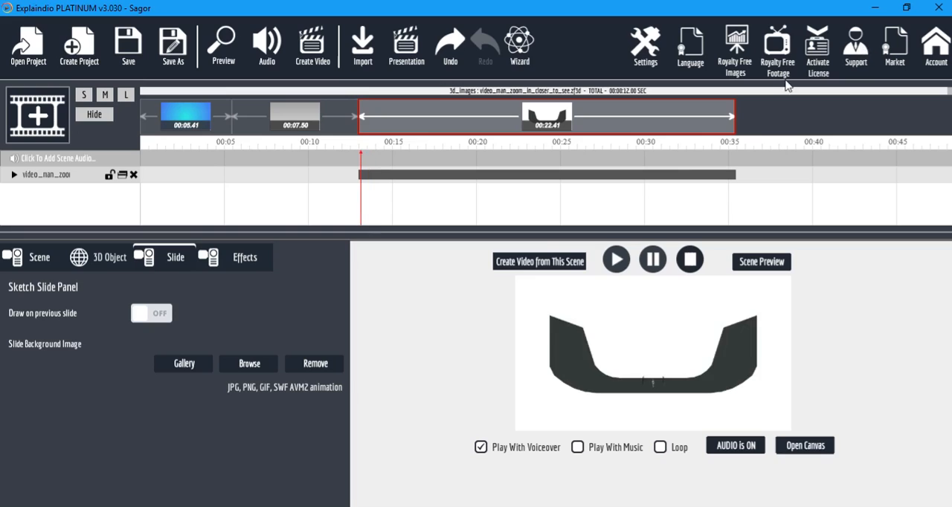
{"action": "left_click", "coordinate": [133, 175]}
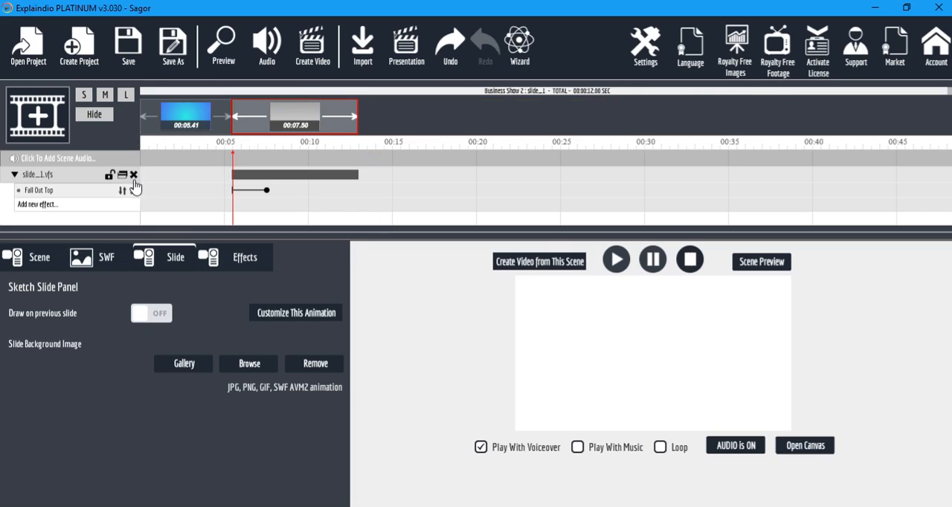
Add the 3D object sample4.zf3d to the slide_1.vfs scene's canvas.
{"action": "left_click", "coordinate": [805, 446]}
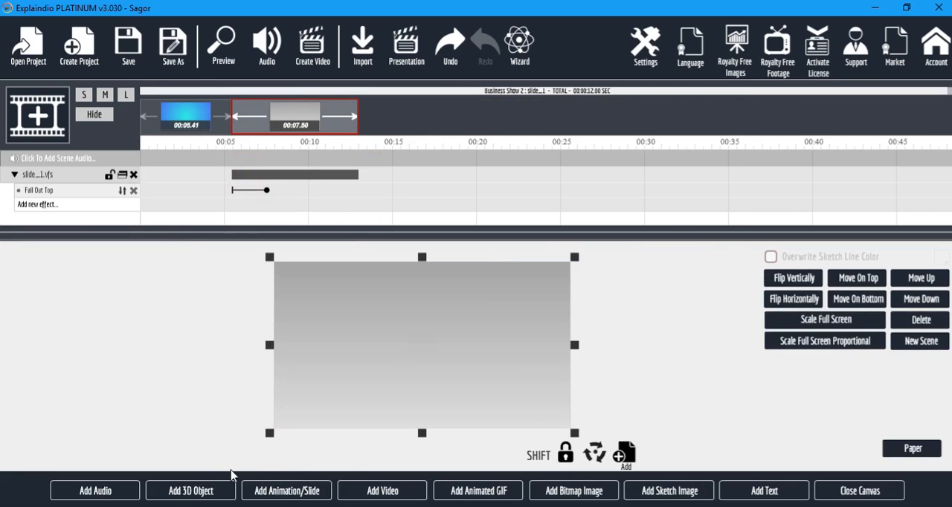
{"action": "left_click", "coordinate": [208, 492]}
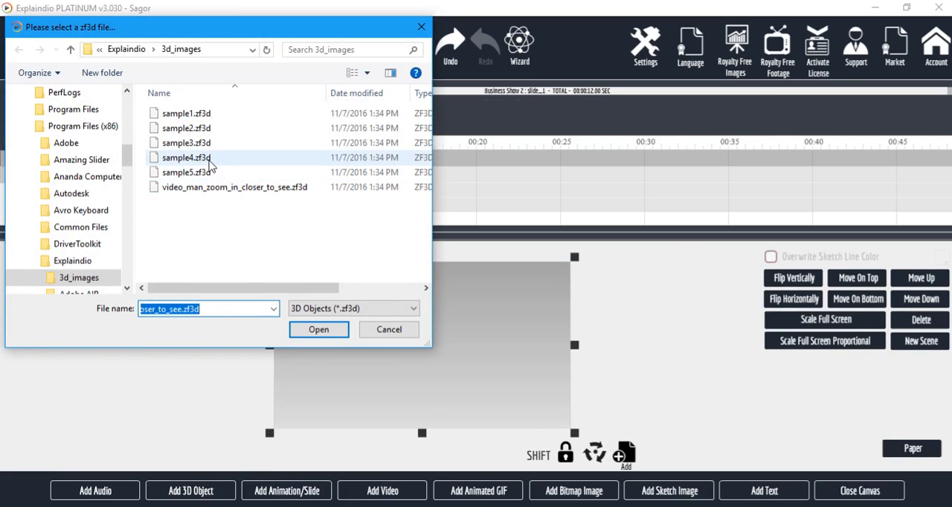
{"action": "left_click", "coordinate": [211, 160]}
{"action": "left_click", "coordinate": [318, 331]}
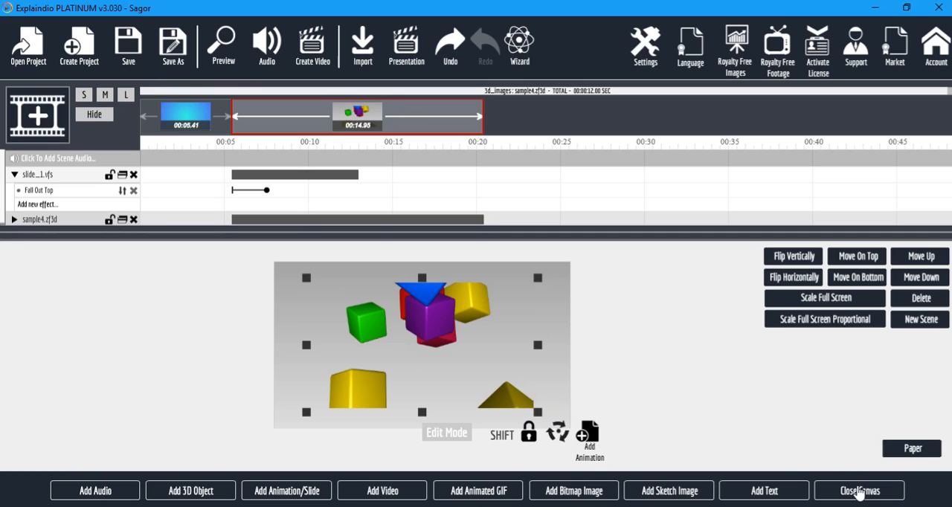
Preview the project and delete the slide_1.vfs and sample4.zf3d layers.
{"action": "left_click", "coordinate": [219, 46]}
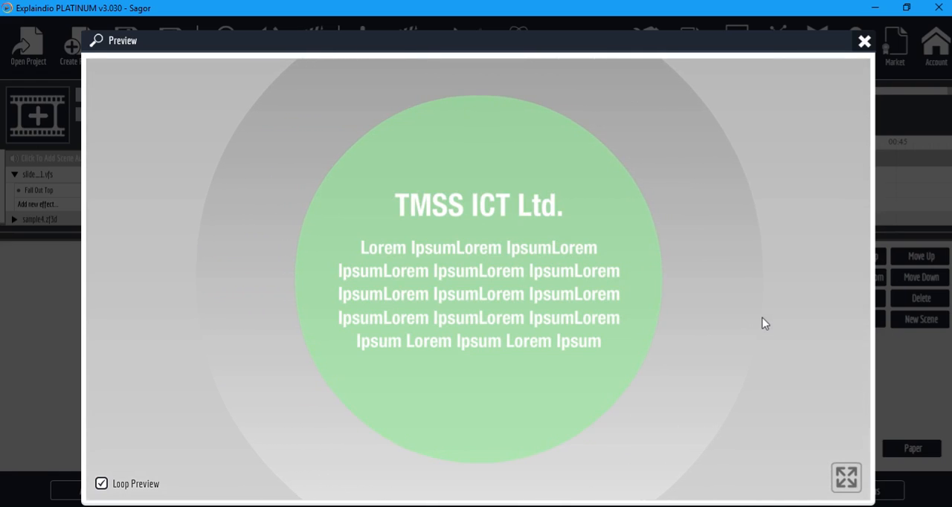
{"action": "left_click", "coordinate": [864, 43]}
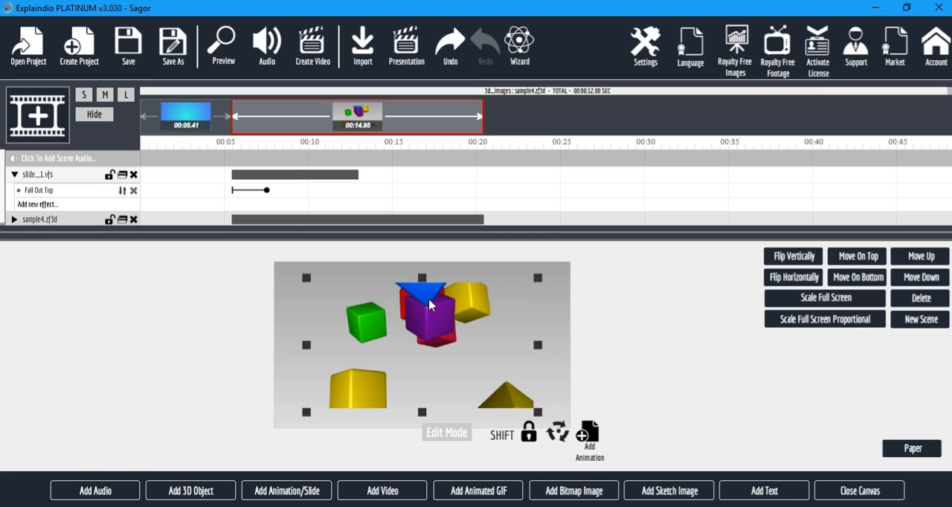
{"action": "left_click", "coordinate": [134, 175]}
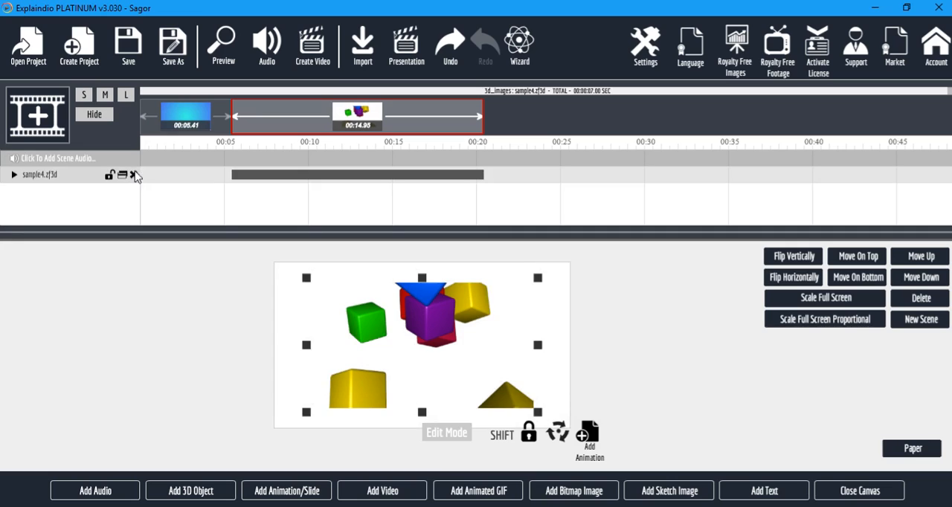
{"action": "left_click", "coordinate": [133, 176]}
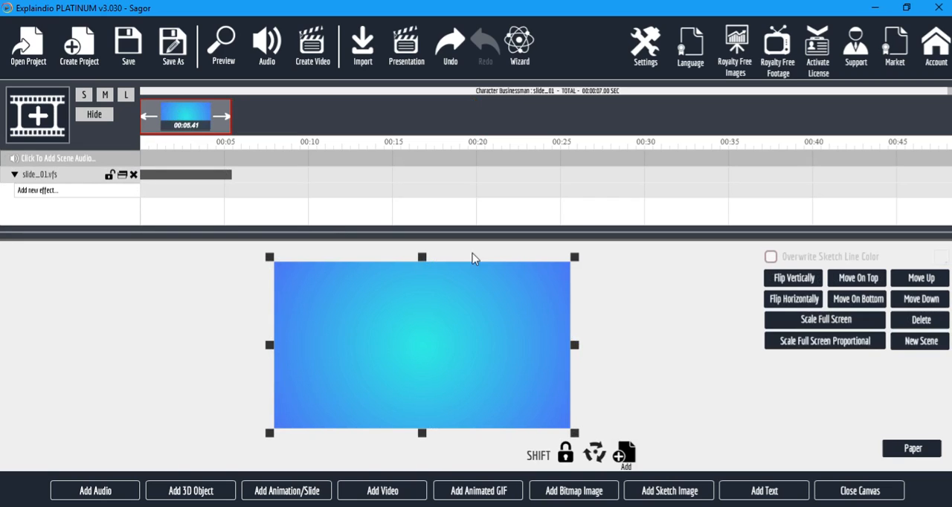
Add the Jump Down Rotate animation preset to the slide_01.vfs layer and extend the effect to about 16.5 seconds.
{"action": "left_click", "coordinate": [25, 193]}
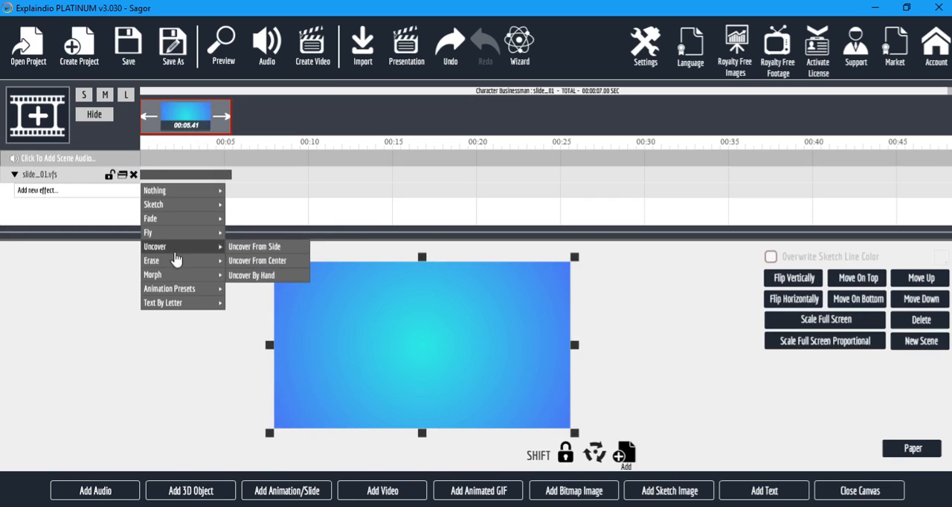
{"action": "mouse_move", "coordinate": [203, 290]}
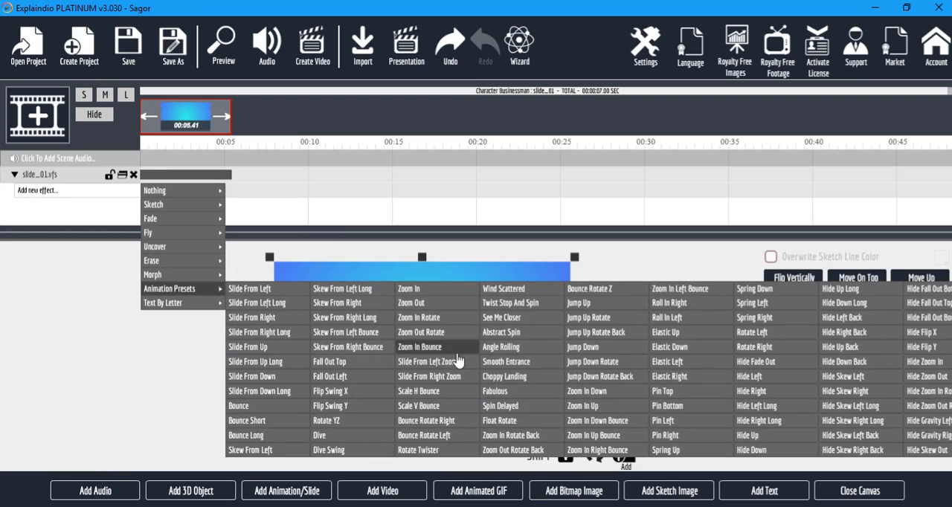
{"action": "left_click", "coordinate": [619, 363]}
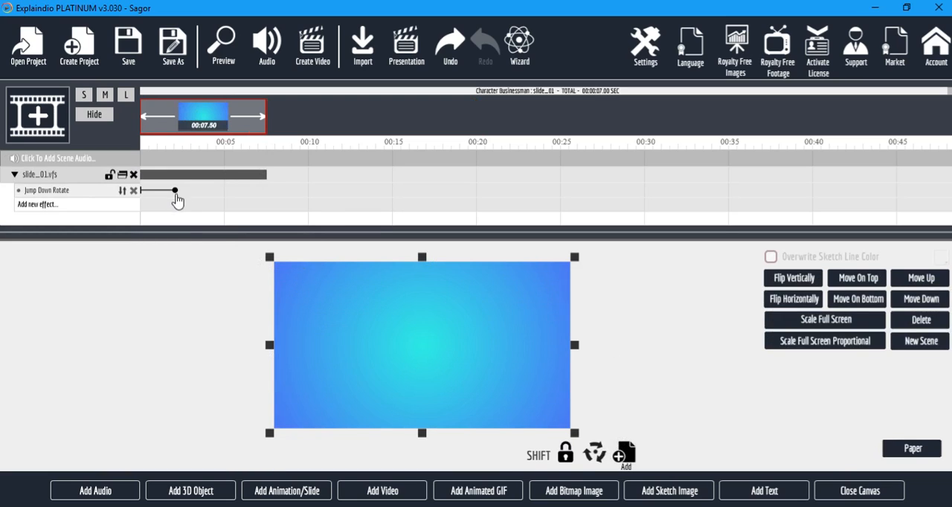
{"action": "left_click_drag", "start_coordinate": [176, 194], "coordinate": [415, 197]}
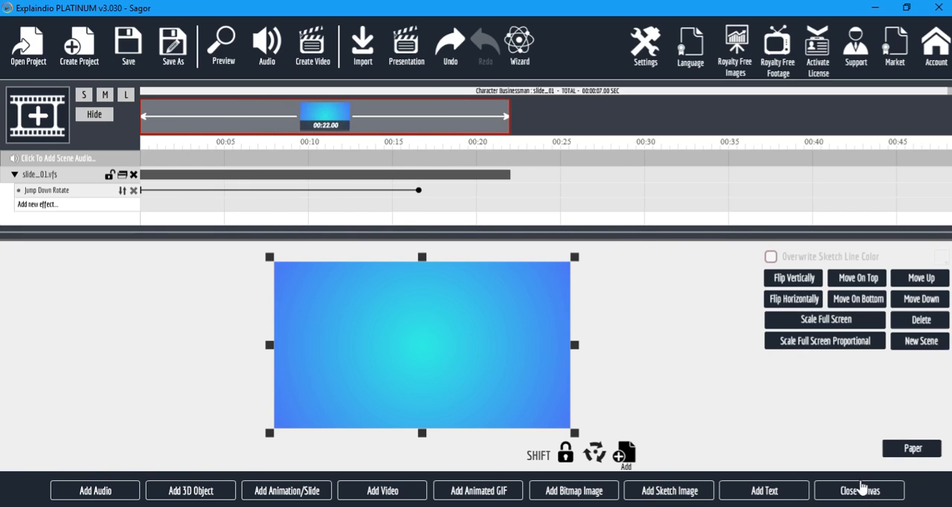
Set the Jump Down Rotate effect's pause after action to 207 frames and preview the project.
{"action": "left_click", "coordinate": [861, 487]}
{"action": "left_click", "coordinate": [243, 260]}
{"action": "left_click_drag", "start_coordinate": [154, 316], "coordinate": [186, 320]}
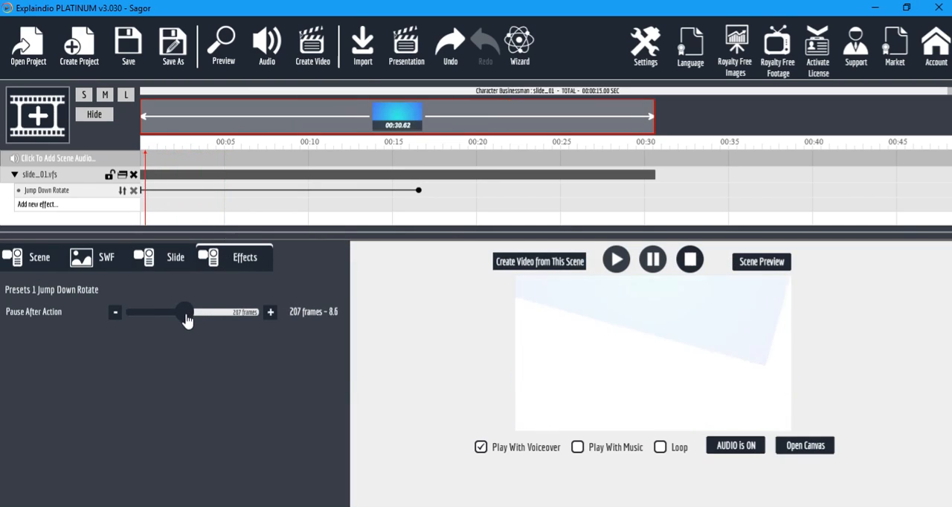
{"action": "left_click", "coordinate": [225, 45]}
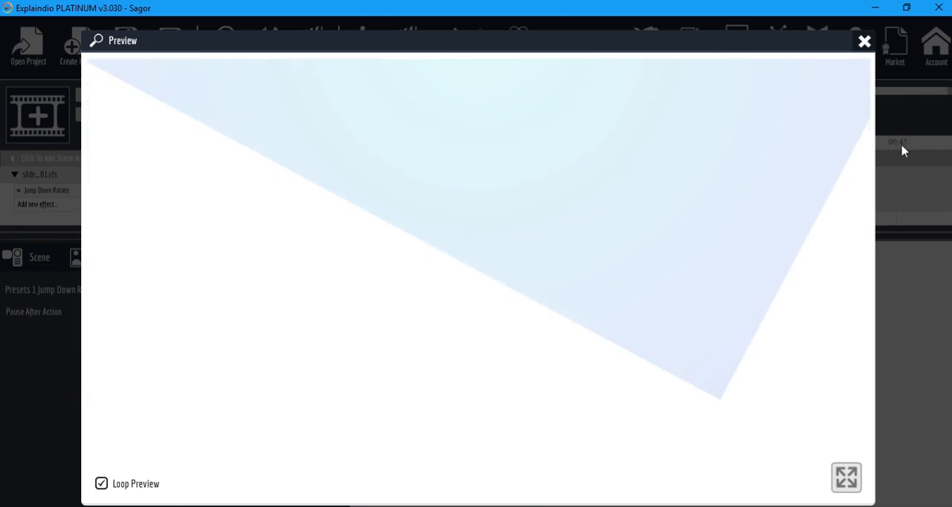
Close the project preview and set the Jump Down Rotate effect's pause after action to 101 frames.
{"action": "left_click", "coordinate": [864, 41]}
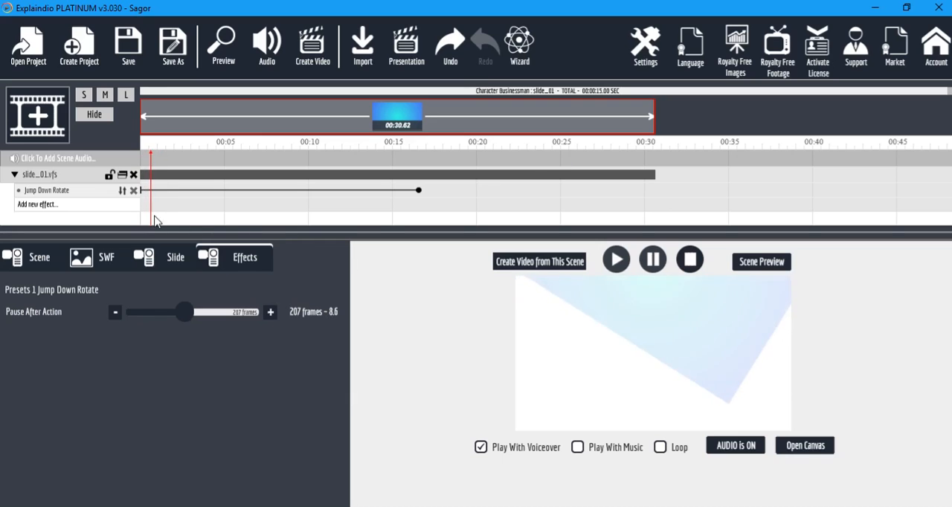
{"action": "left_click_drag", "start_coordinate": [186, 315], "coordinate": [159, 319]}
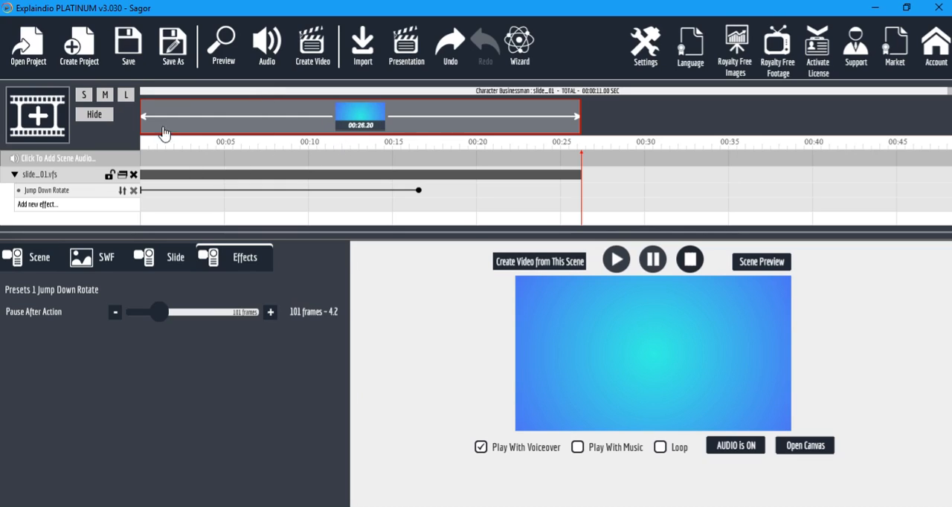
Enable background music for the project, sample the Choir tracks and choose Choir2.mp3.
{"action": "left_click", "coordinate": [266, 45]}
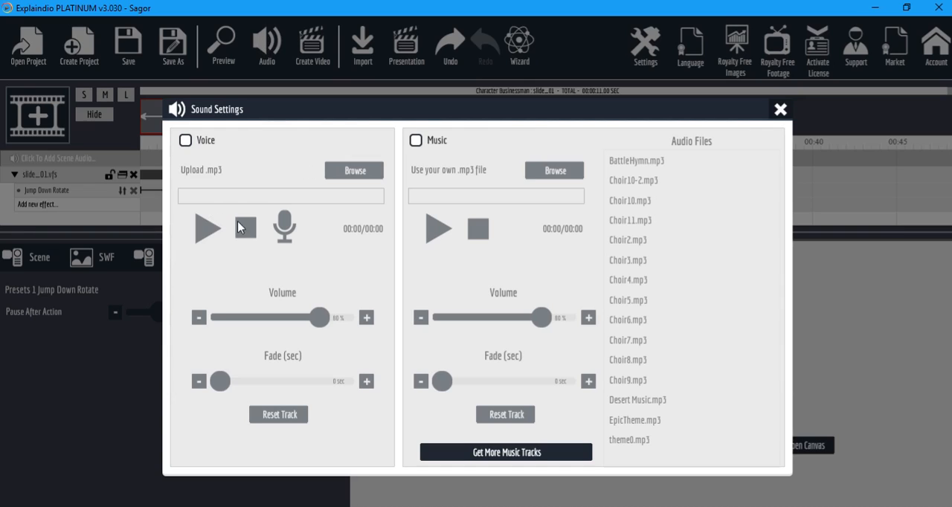
{"action": "left_click", "coordinate": [415, 140]}
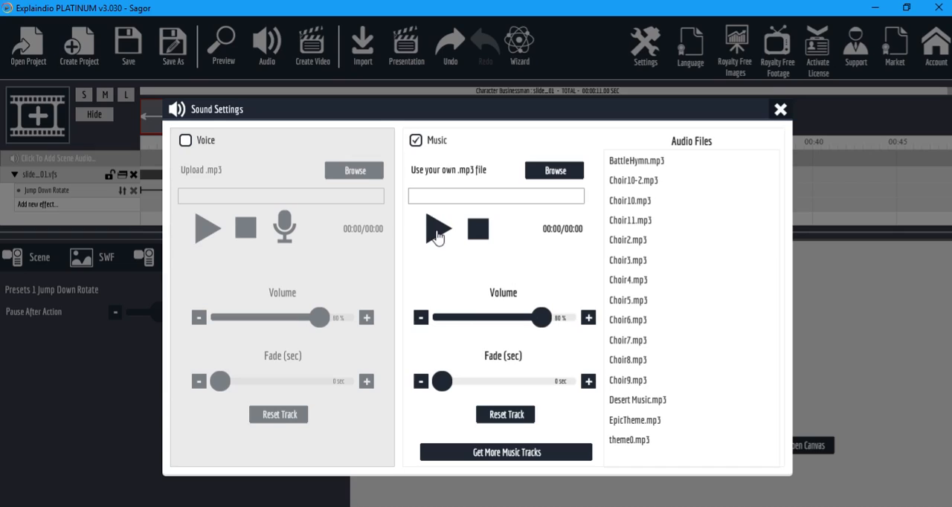
{"action": "left_click", "coordinate": [664, 183]}
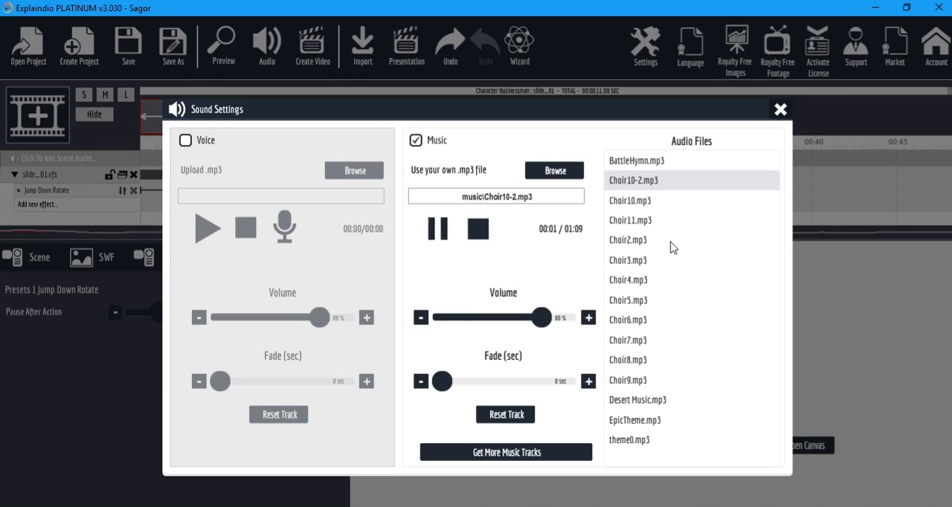
{"action": "left_click", "coordinate": [630, 203]}
{"action": "left_click", "coordinate": [640, 222]}
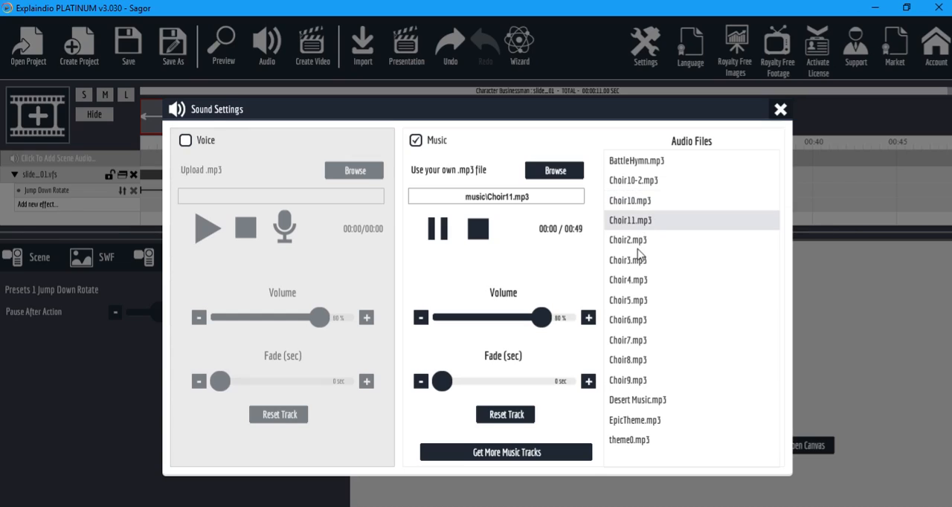
{"action": "left_click", "coordinate": [645, 245]}
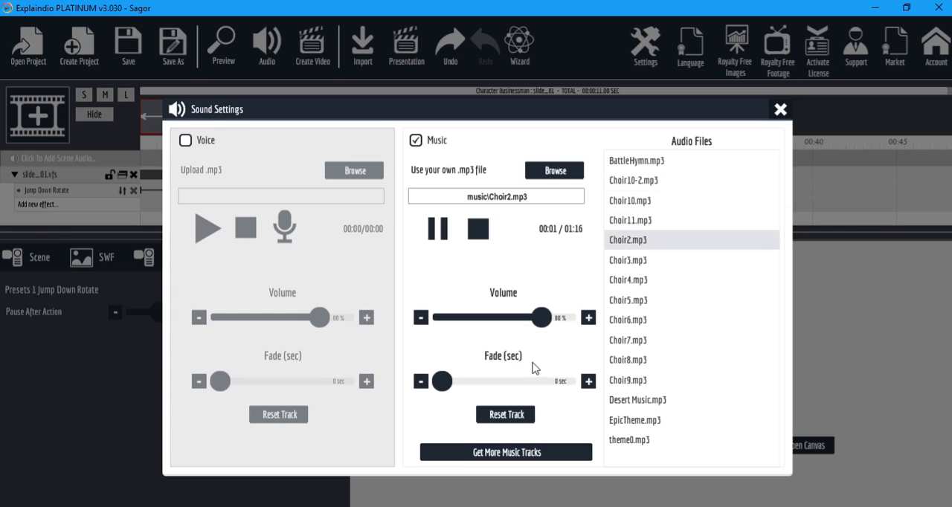
Set the music track's volume to maximum and its fade to 5 sec, and close the sound settings.
{"action": "left_click_drag", "start_coordinate": [543, 321], "coordinate": [587, 330]}
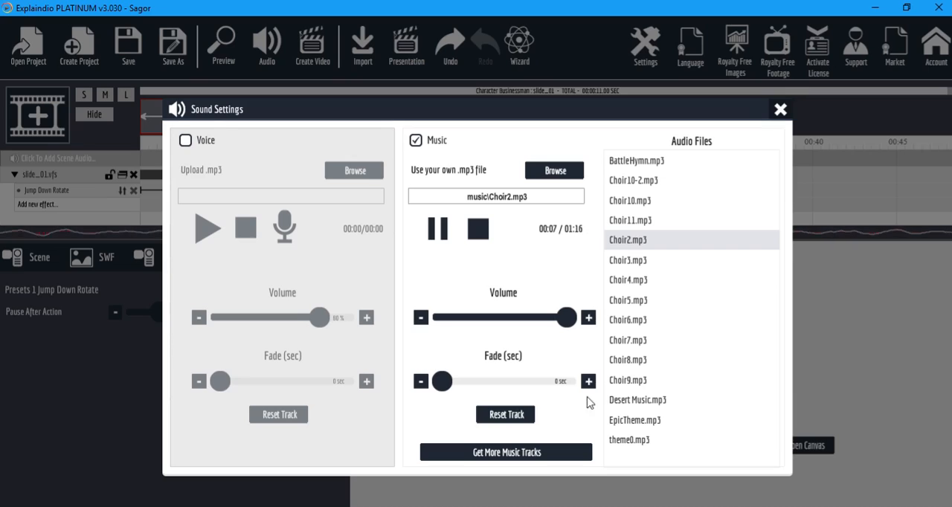
{"action": "left_click_drag", "start_coordinate": [443, 383], "coordinate": [505, 390]}
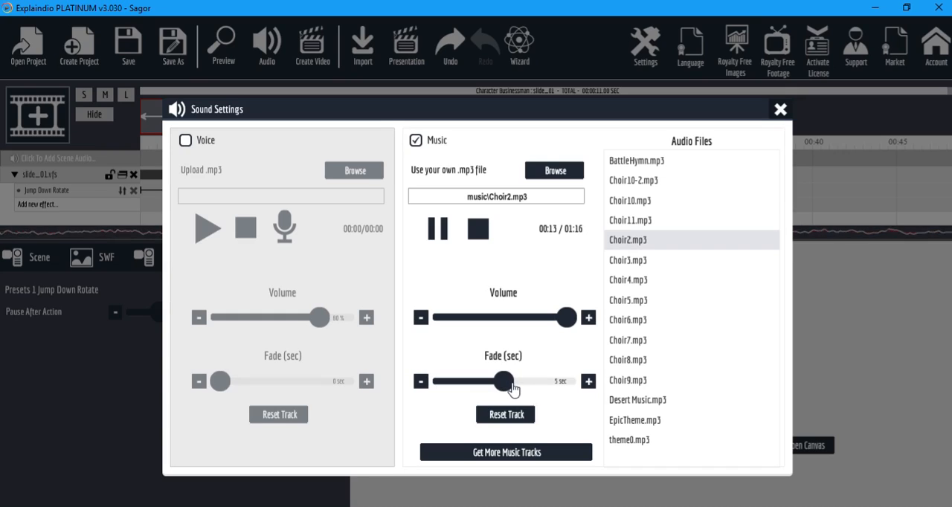
{"action": "left_click", "coordinate": [781, 110]}
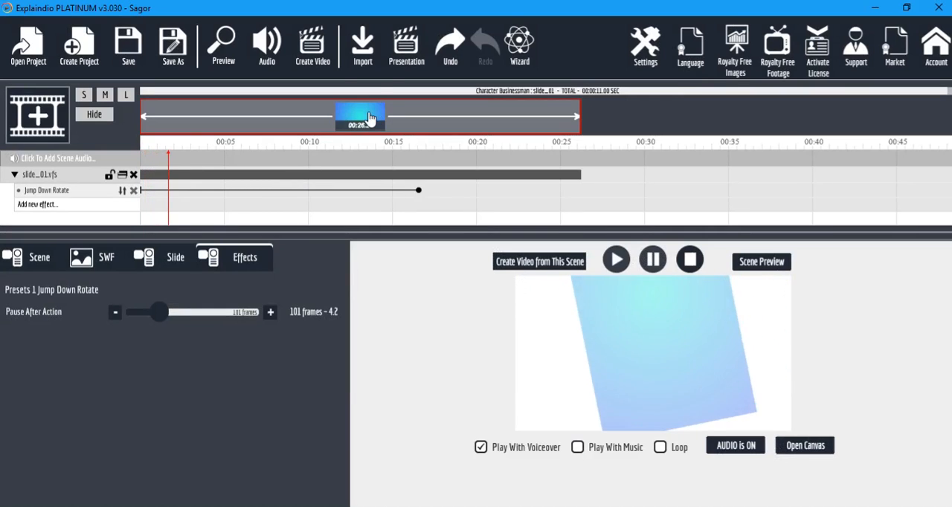
Set up the project's video export with the Desktop as destination folder and a video size of 1280x720 HD.
{"action": "left_click", "coordinate": [316, 49]}
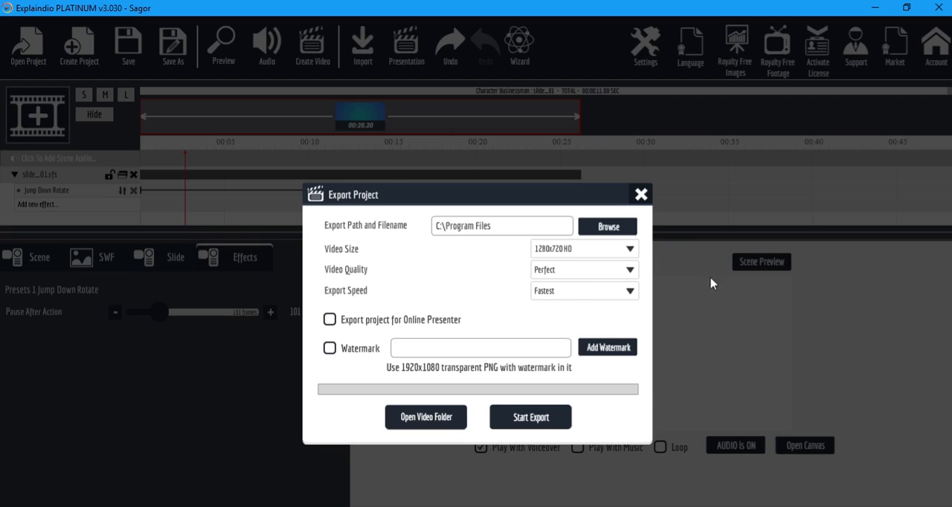
{"action": "left_click", "coordinate": [609, 227]}
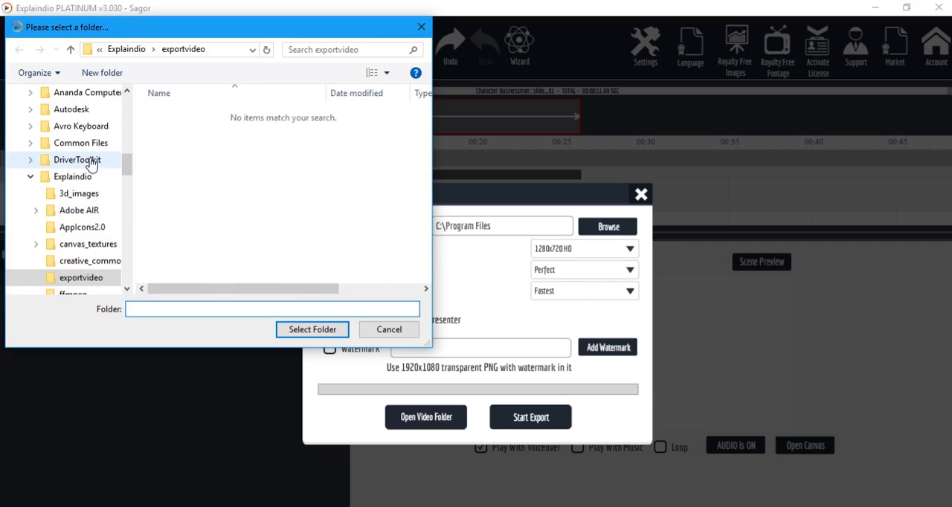
{"action": "left_click_drag", "start_coordinate": [127, 164], "coordinate": [127, 103]}
{"action": "left_click", "coordinate": [64, 119]}
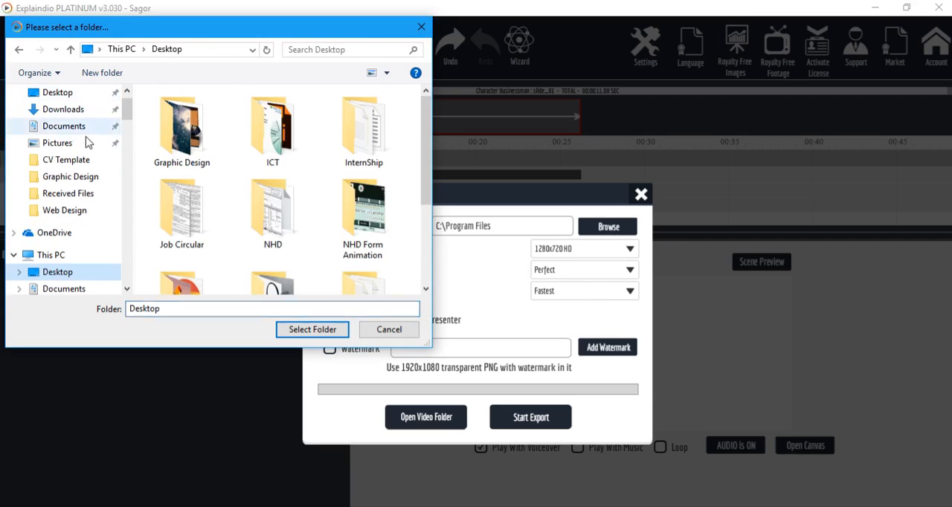
{"action": "left_click", "coordinate": [316, 330]}
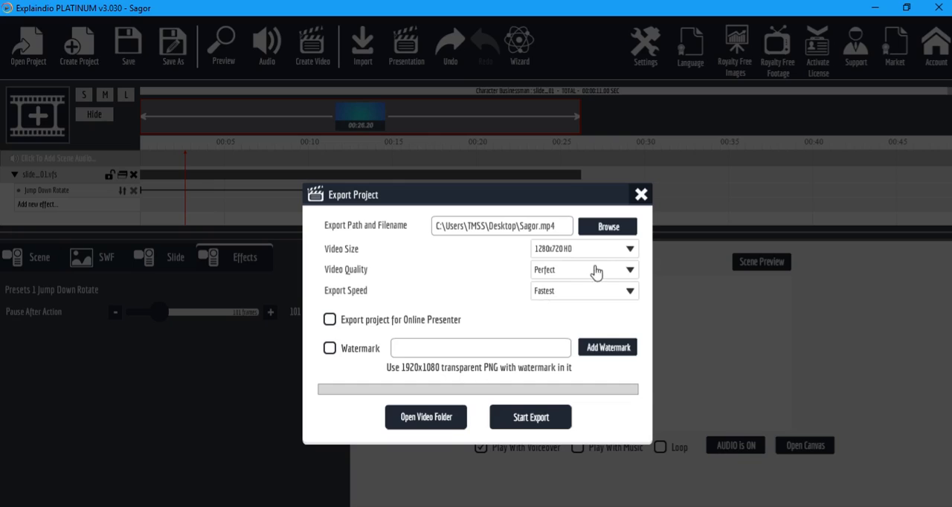
{"action": "left_click", "coordinate": [628, 250]}
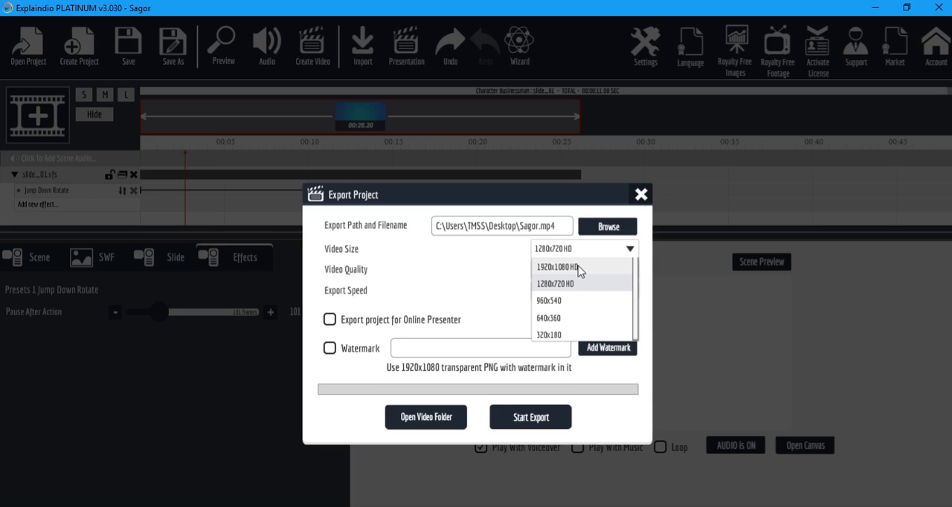
{"action": "left_click", "coordinate": [573, 285]}
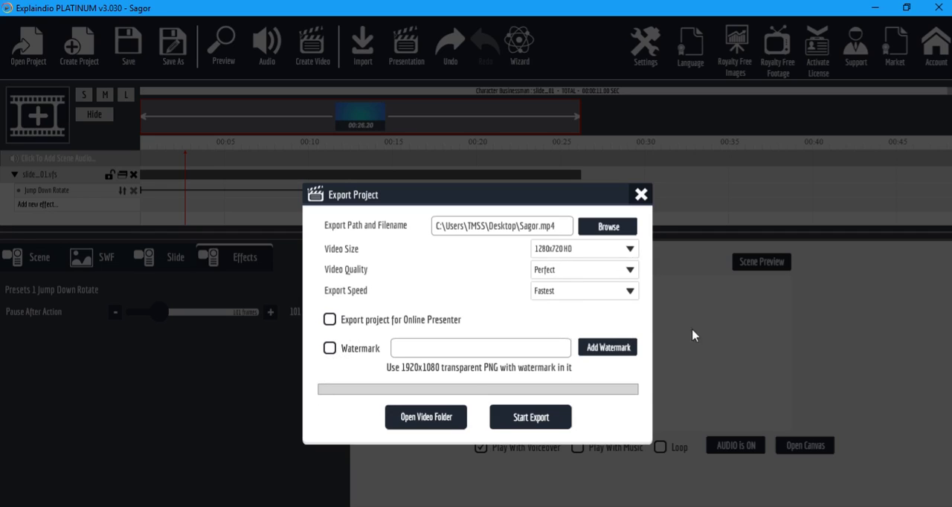
Export the project video to the Desktop, entering a person's first name as the file name.
{"action": "left_click", "coordinate": [535, 421]}
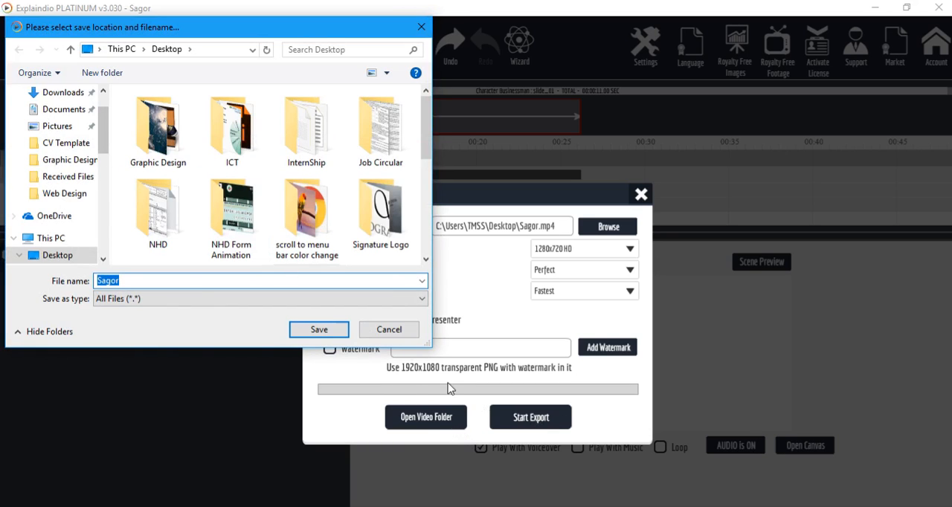
{"action": "scroll", "coordinate": [66, 149], "scroll_direction": "up", "scroll_amount": 1}
{"action": "left_click", "coordinate": [66, 122]}
{"action": "left_click_drag", "start_coordinate": [153, 281], "coordinate": [34, 282]}
{"action": "type", "text": "Sajib"}
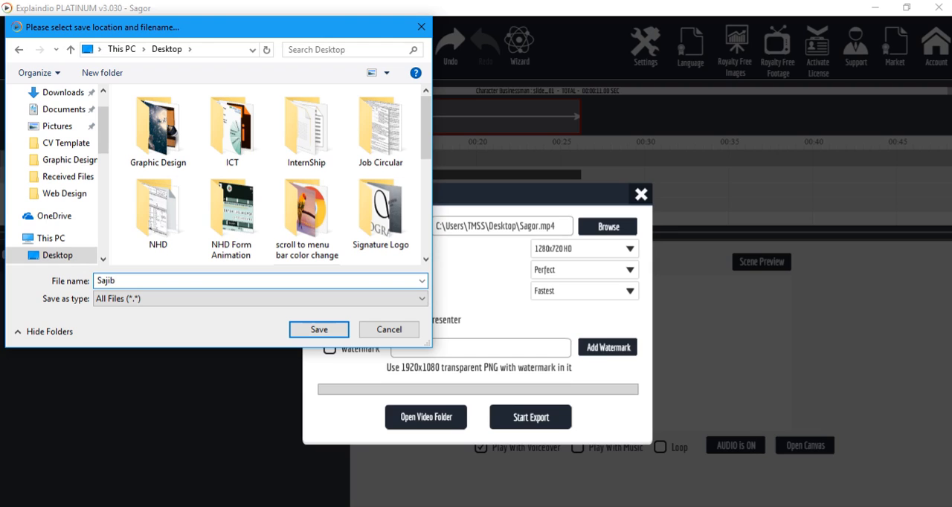
{"action": "left_click", "coordinate": [319, 330]}
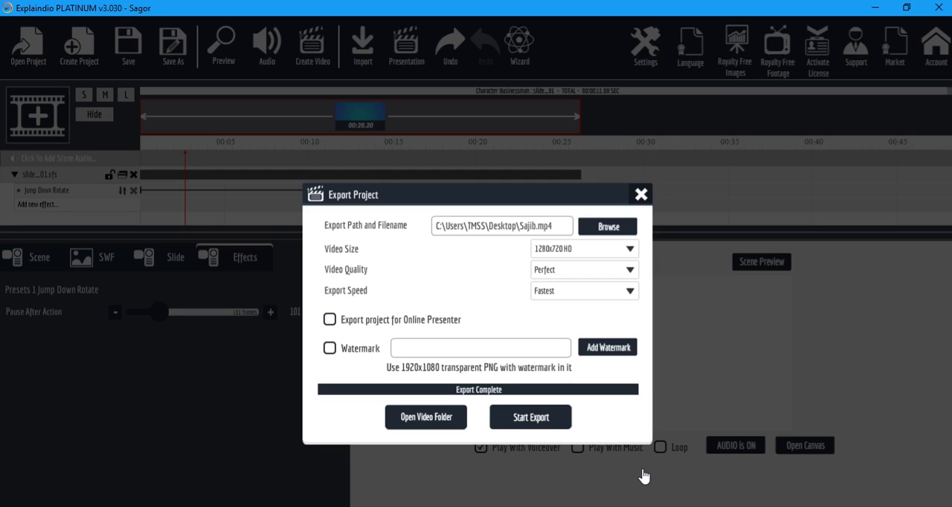
Close the export dialog, switch to the desktop, play the exported MP4 in Movies & TV and close the player.
{"action": "left_click", "coordinate": [642, 195]}
{"action": "left_click", "coordinate": [876, 12]}
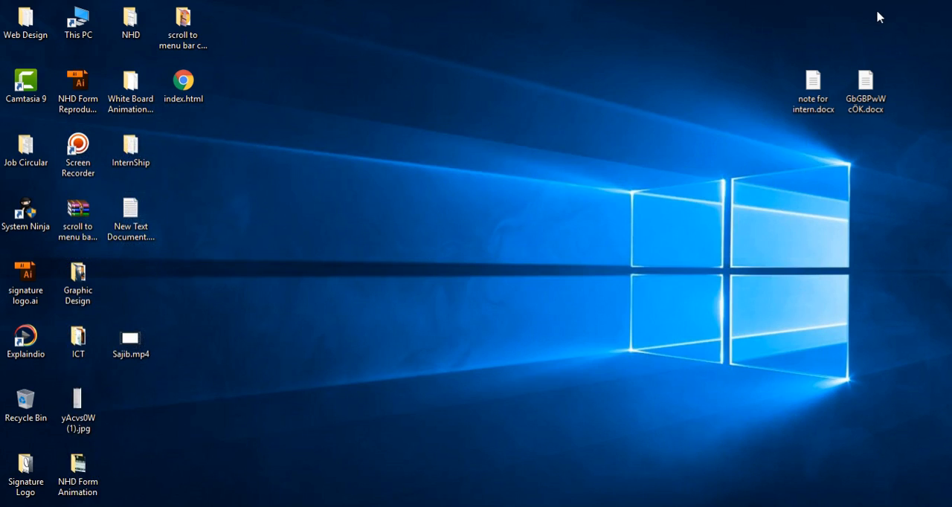
{"action": "double_click", "coordinate": [134, 345]}
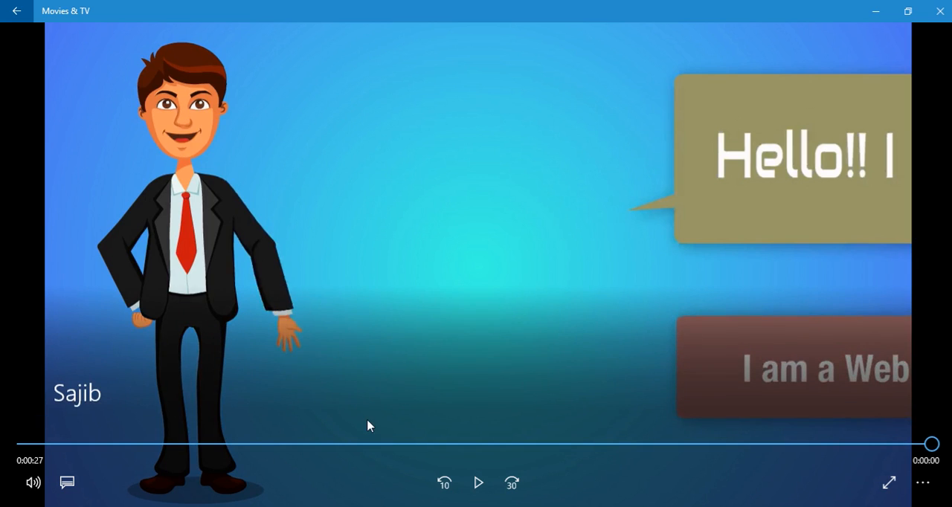
{"action": "left_click", "coordinate": [939, 11]}
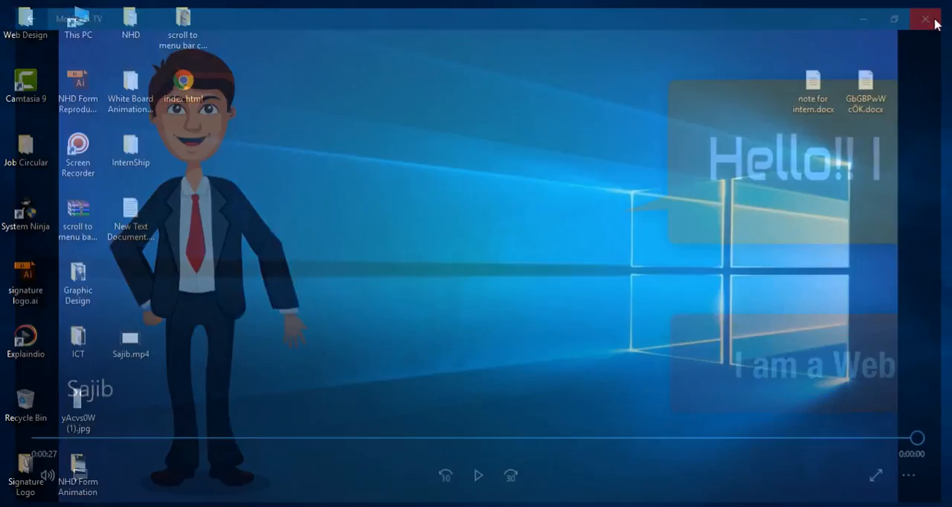
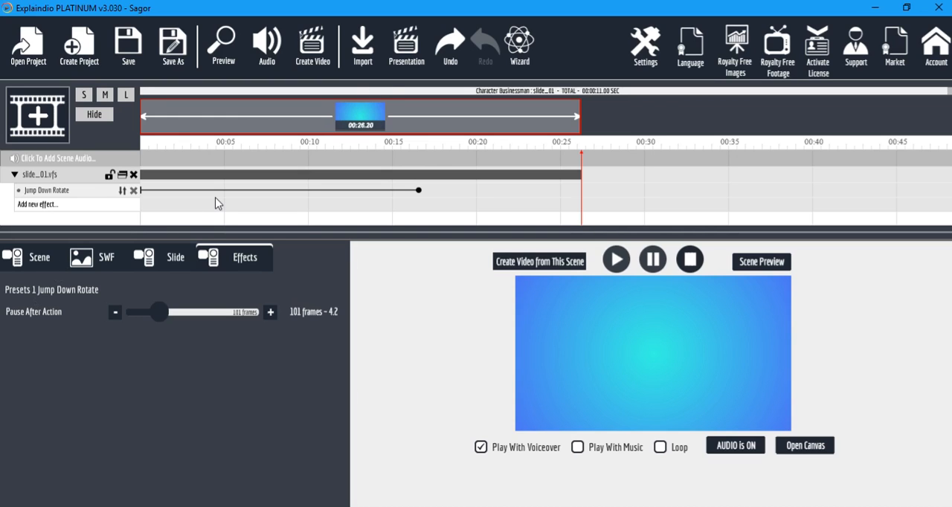
Quit Explaindio to return to the desktop, and bring up the LAN Messenger window and close it.
{"action": "left_click", "coordinate": [941, 10]}
{"action": "left_click", "coordinate": [439, 287]}
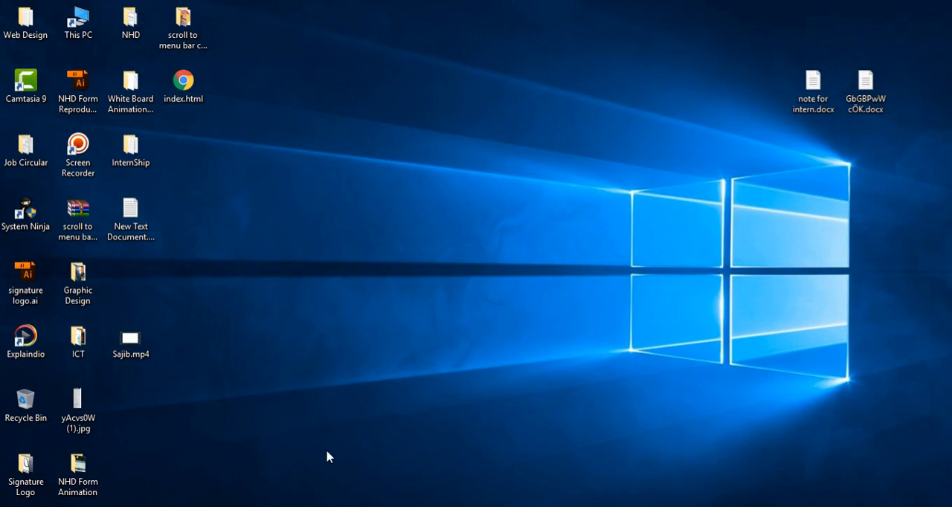
{"action": "left_click", "coordinate": [331, 506]}
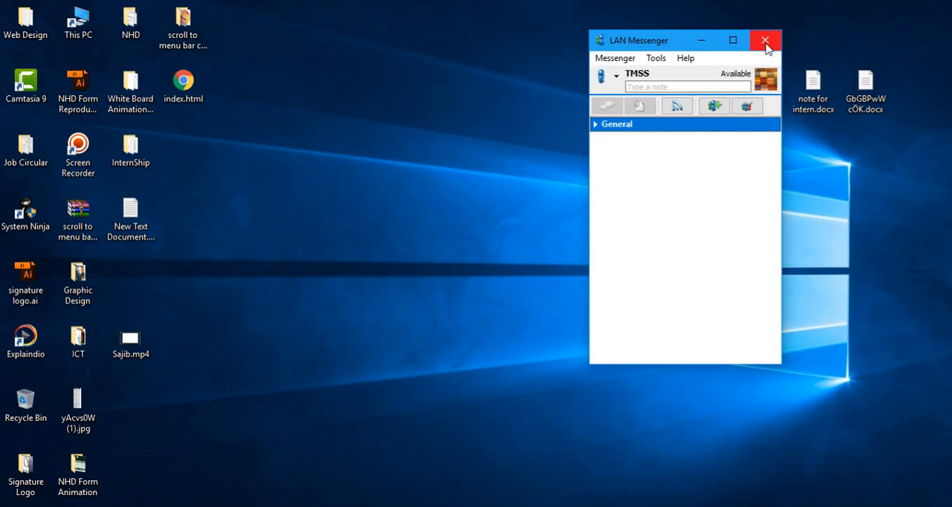
{"action": "left_click", "coordinate": [766, 43]}
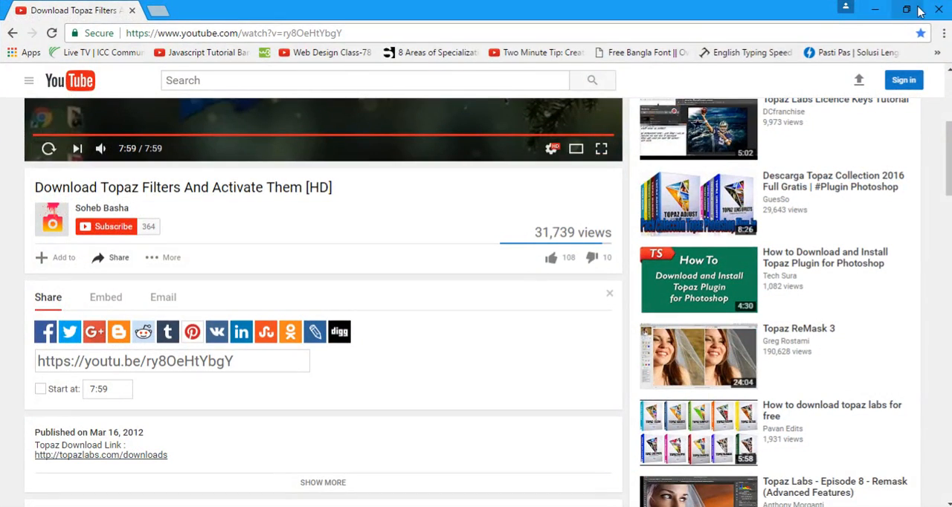